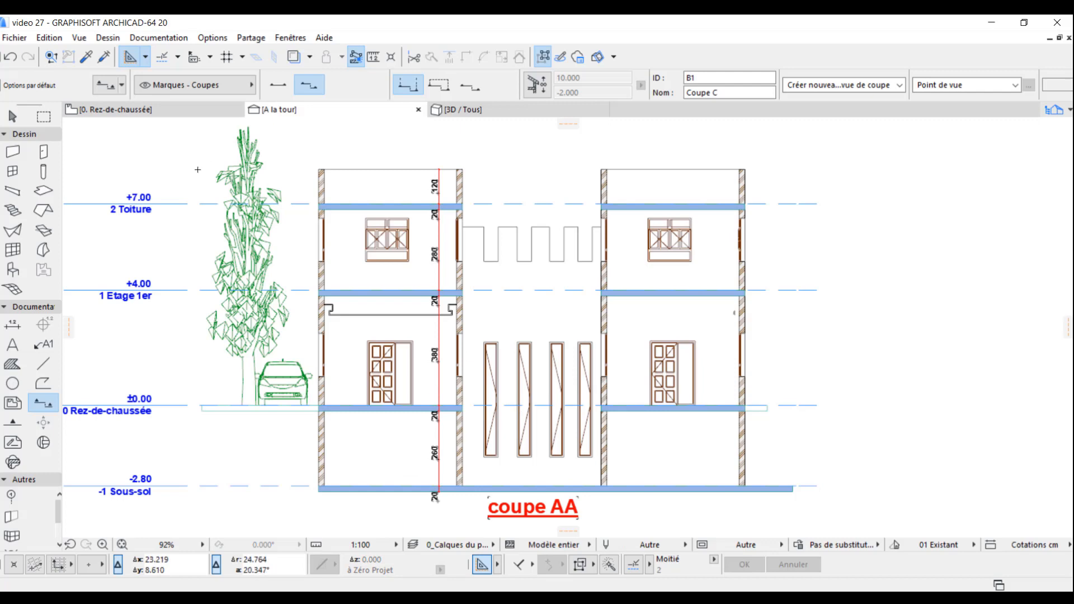
On the ground floor plan, draw a staggered section line through the left room and below the right room, viewing towards the car
left_click(150, 108)
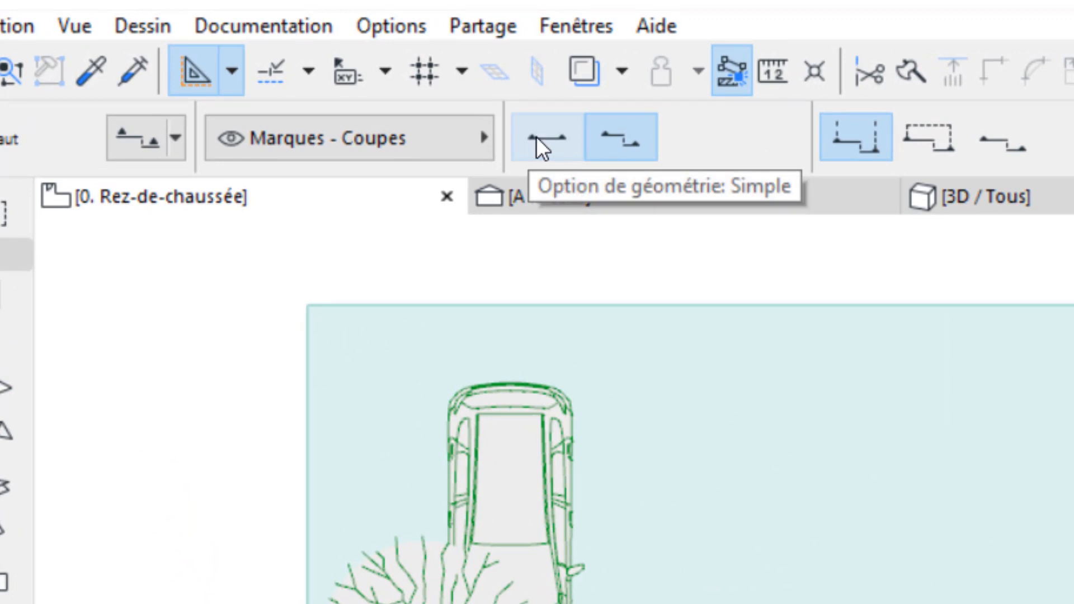
left_click(551, 128)
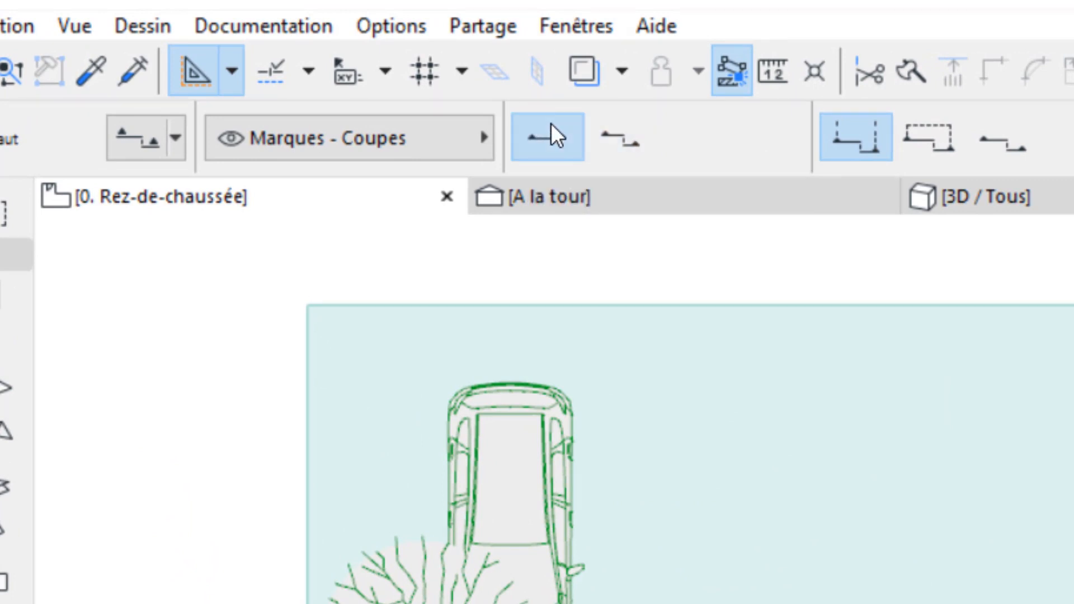
left_click(621, 156)
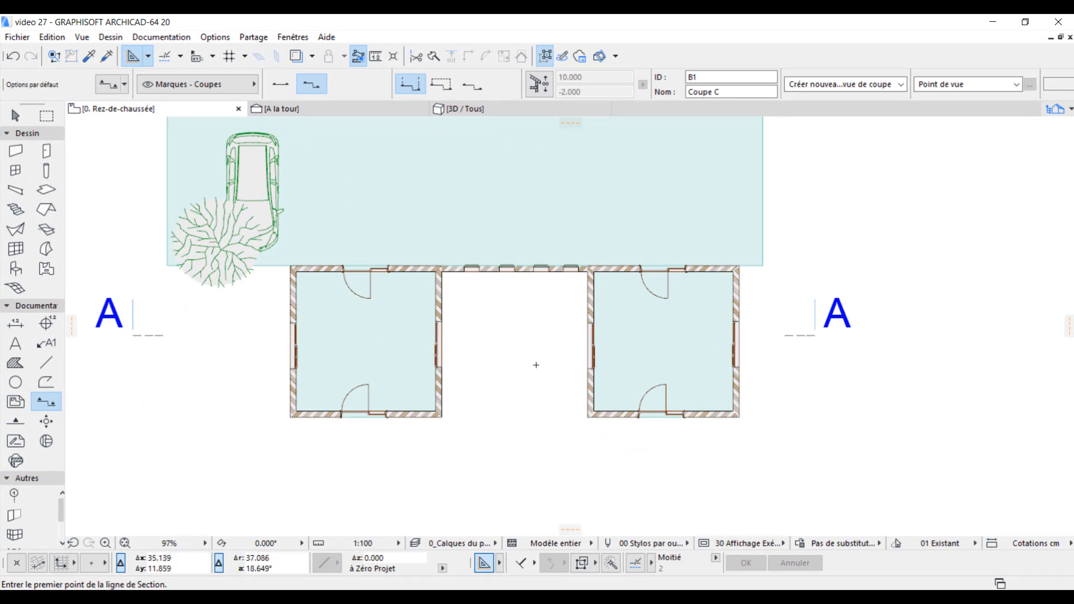
middle_click_drag(535, 366, 536, 356)
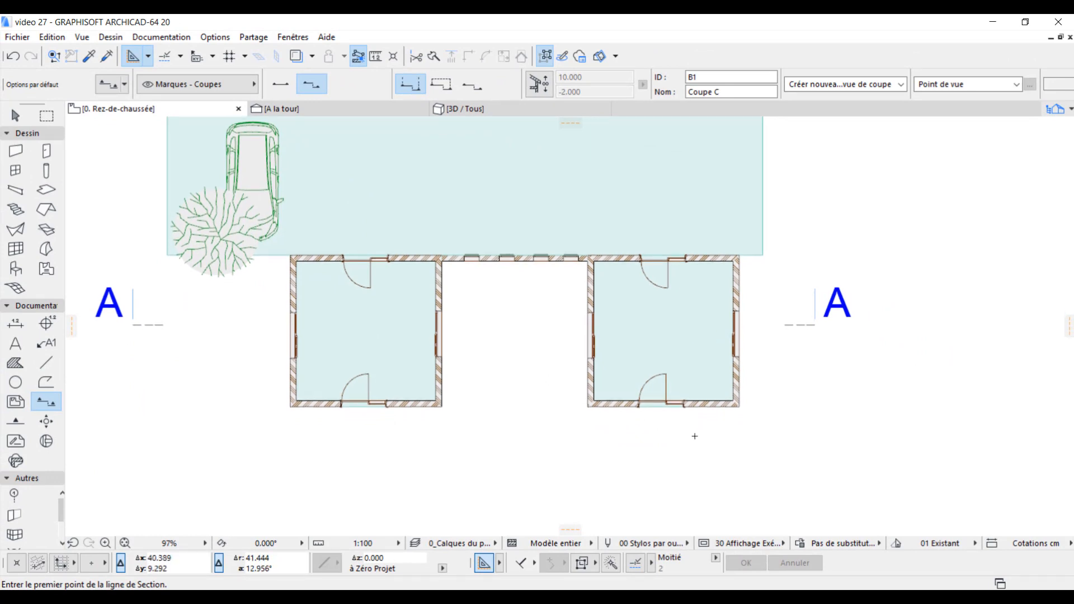
left_click(825, 427)
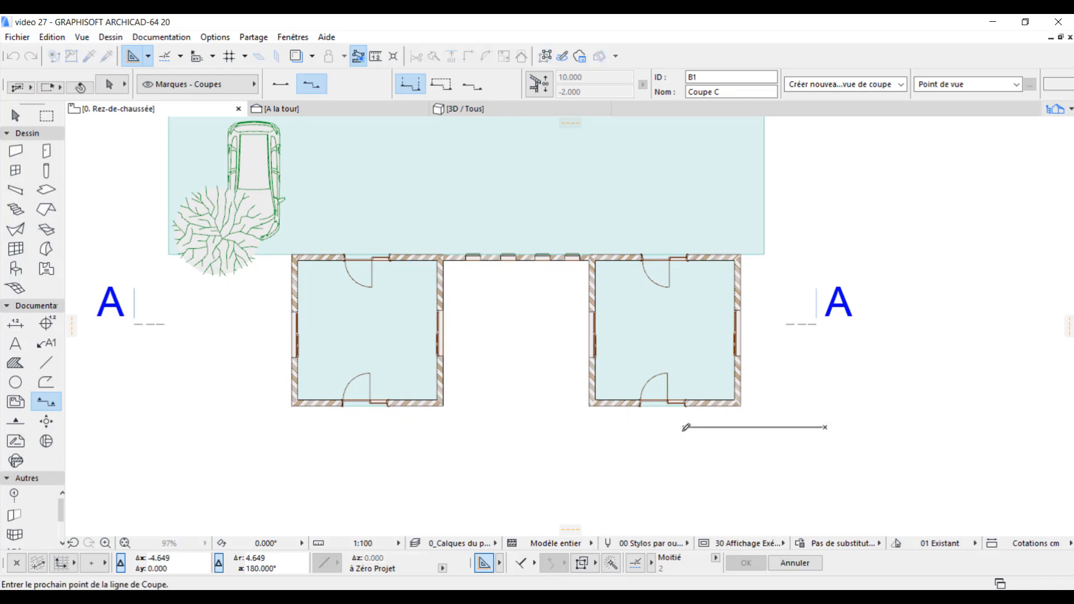
left_click(520, 426)
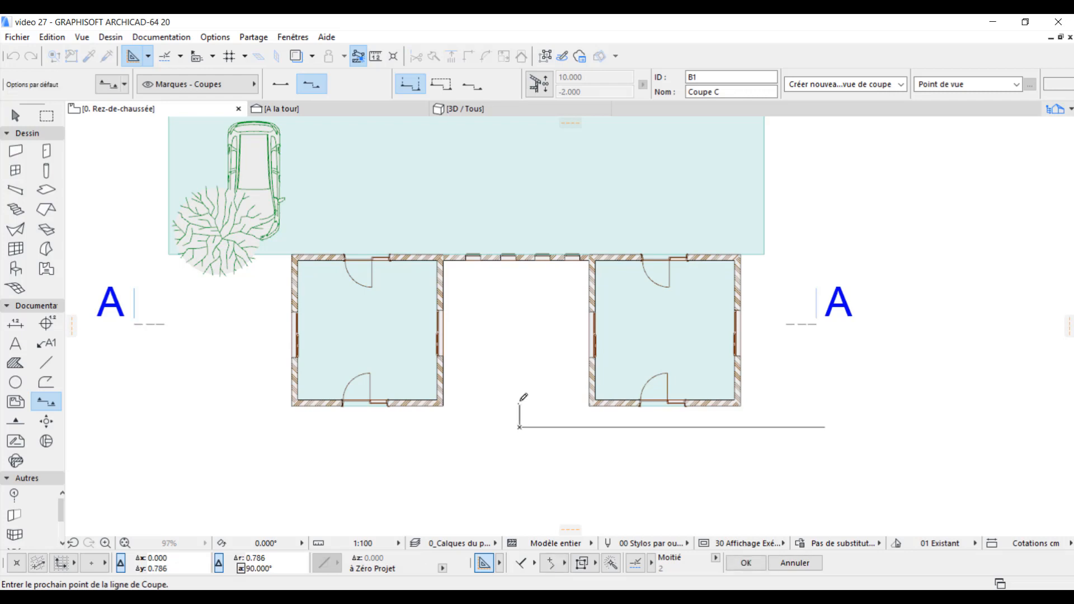
left_click(519, 334)
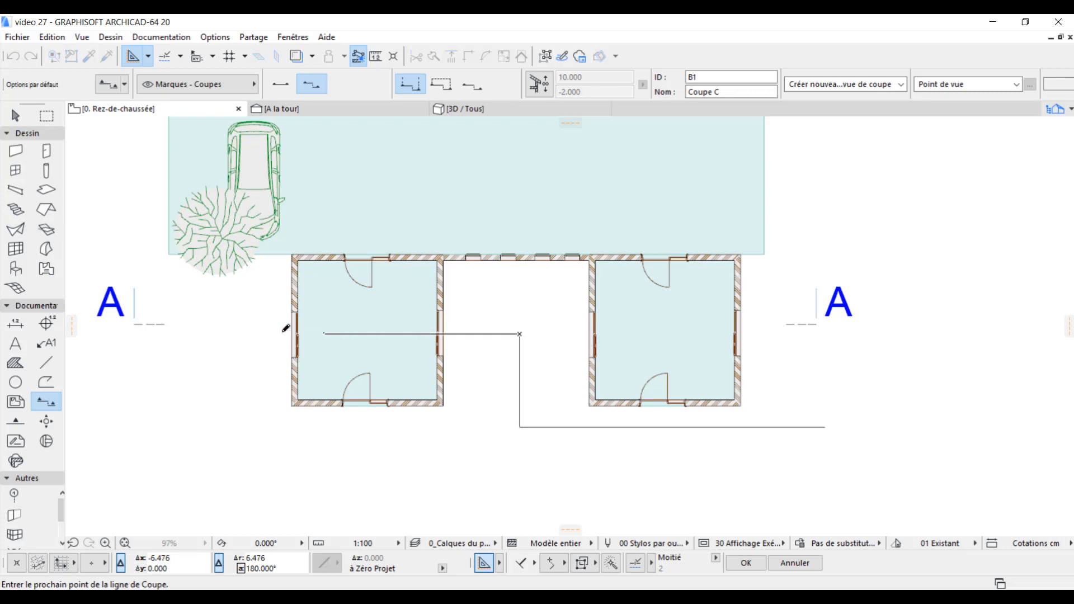
left_click(209, 333)
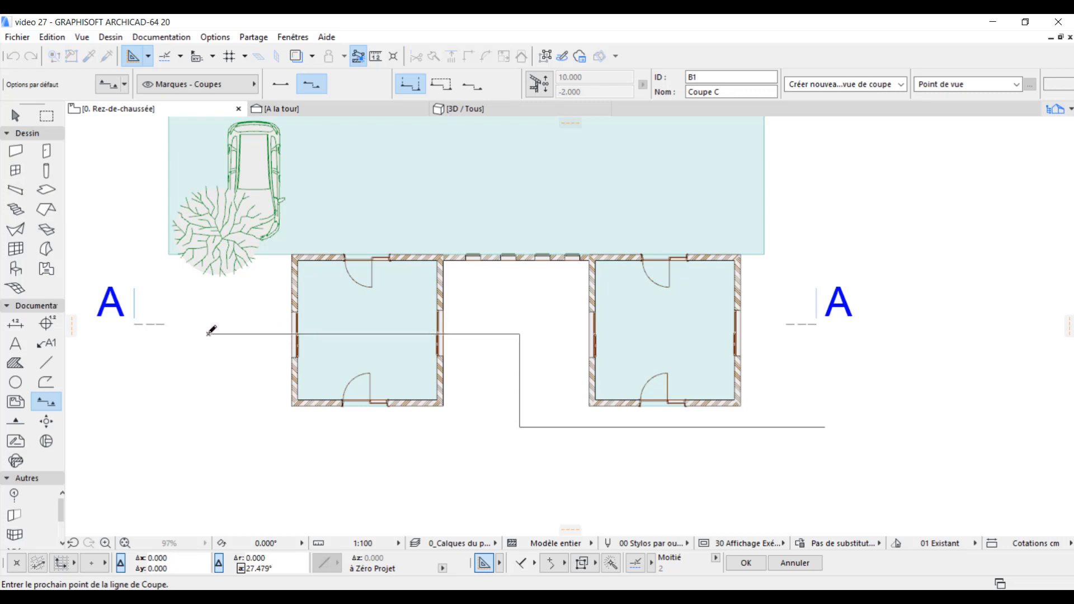
left_click(210, 333)
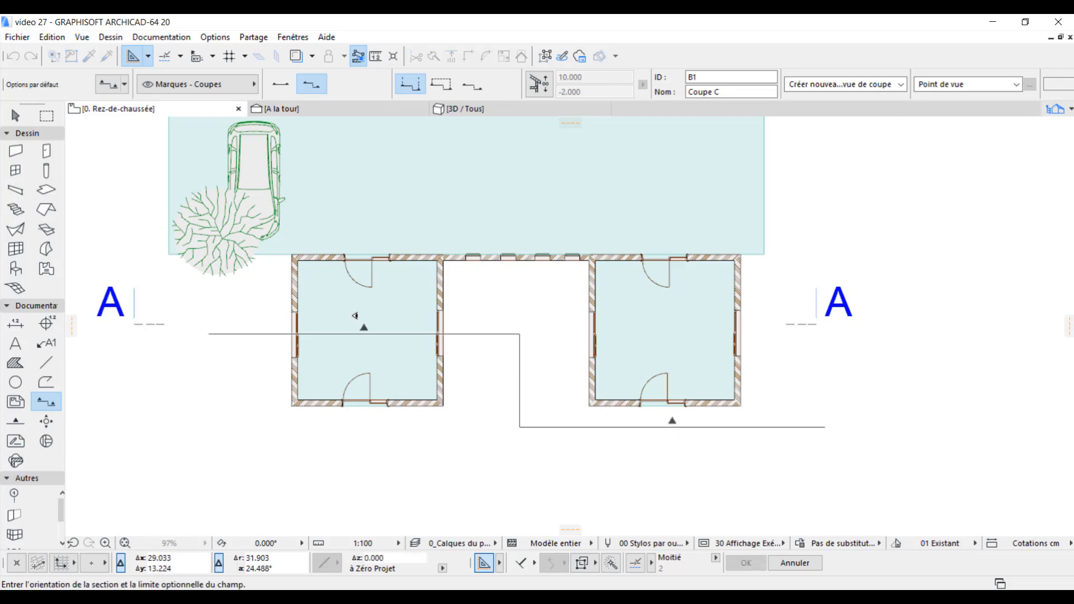
left_click(348, 315)
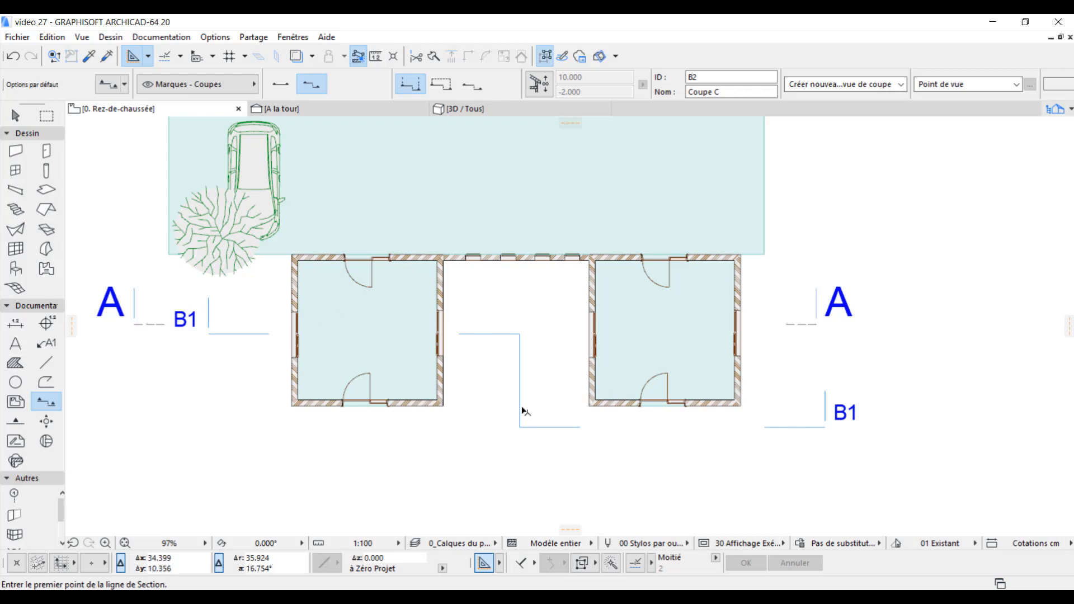
Select the staggered B1 section line and view its section, Coupe C, in a new tab
left_click(538, 425, "shift")
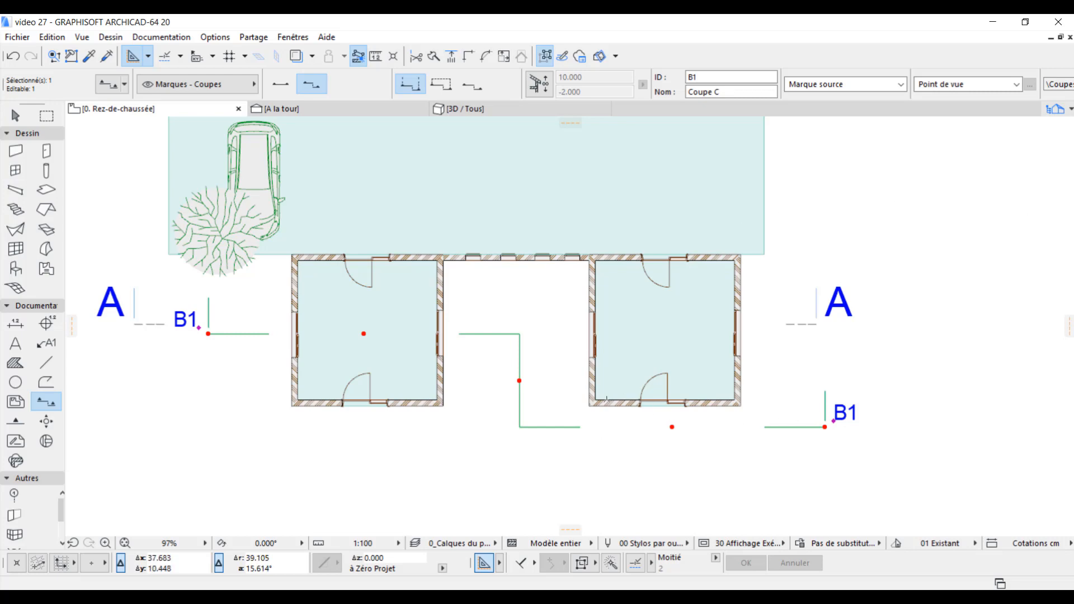
left_click(1061, 112)
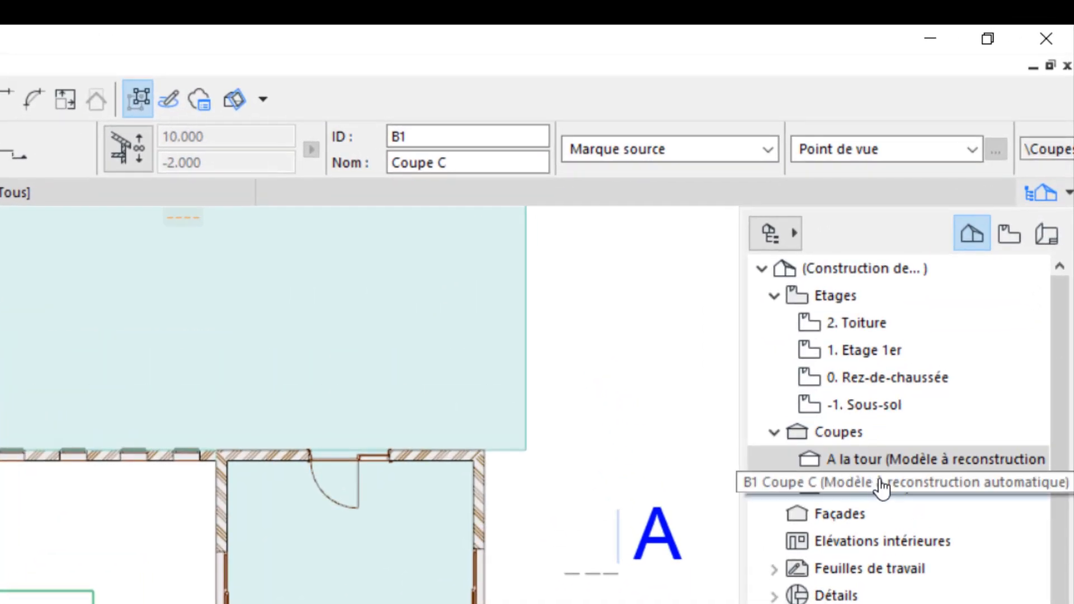
right_click(882, 482)
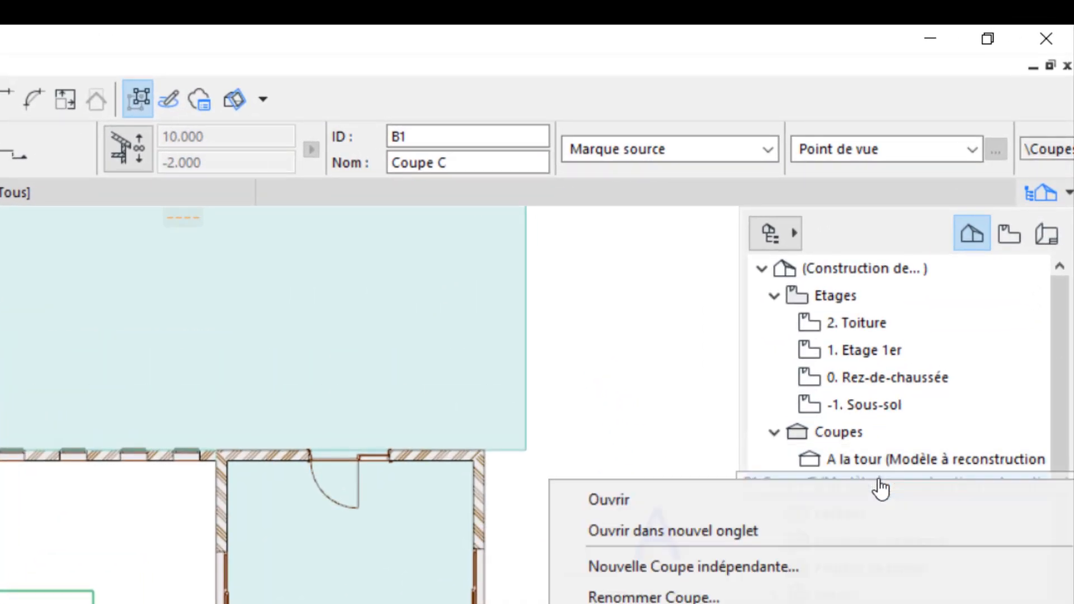
left_click(752, 530)
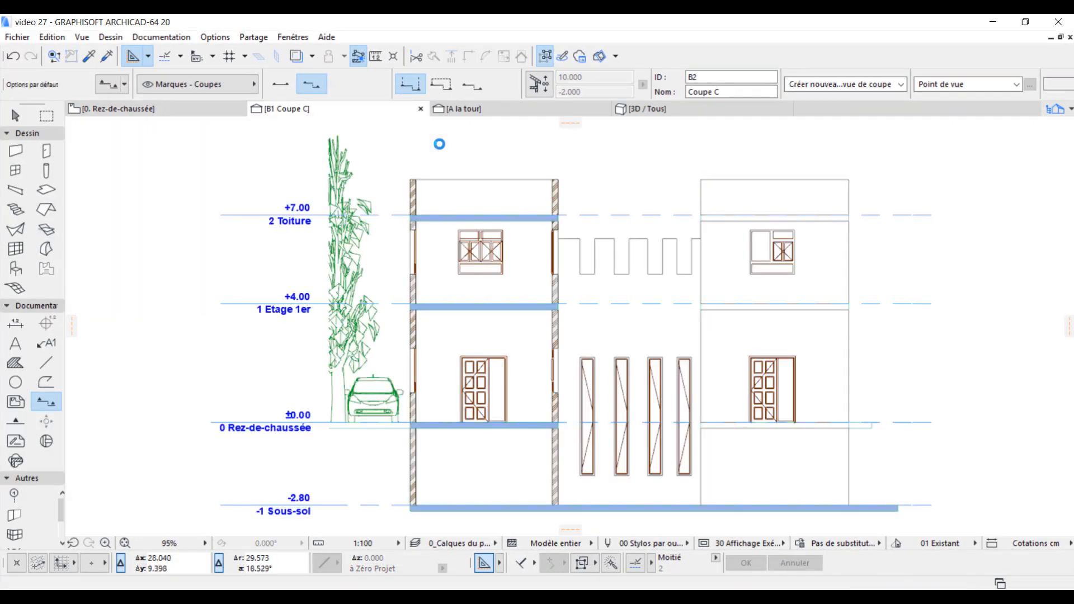
middle_click_drag(642, 259, 514, 254)
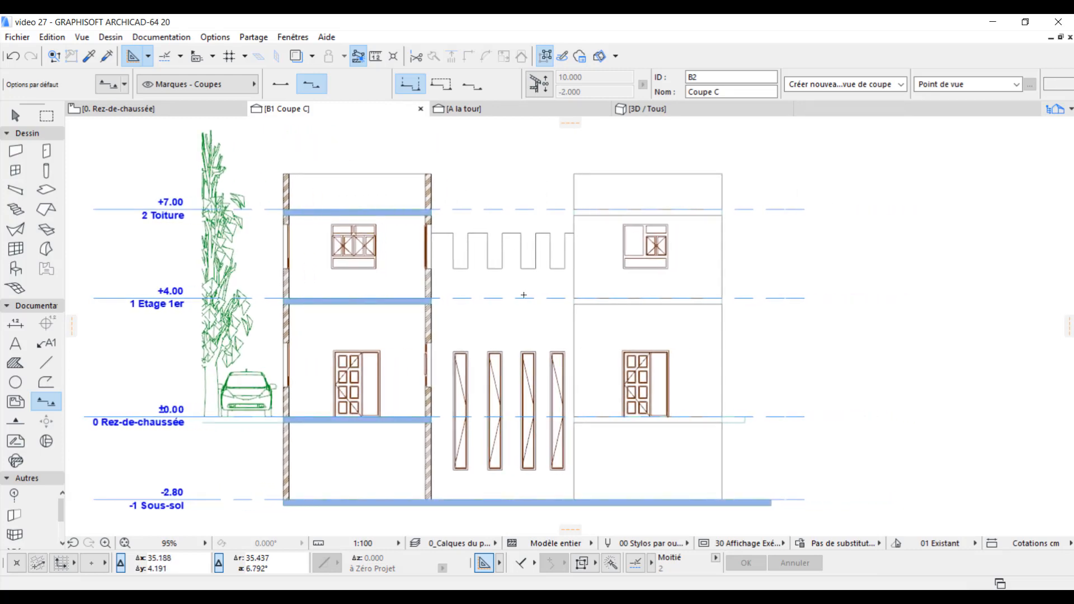
middle_click_drag(524, 298, 524, 281)
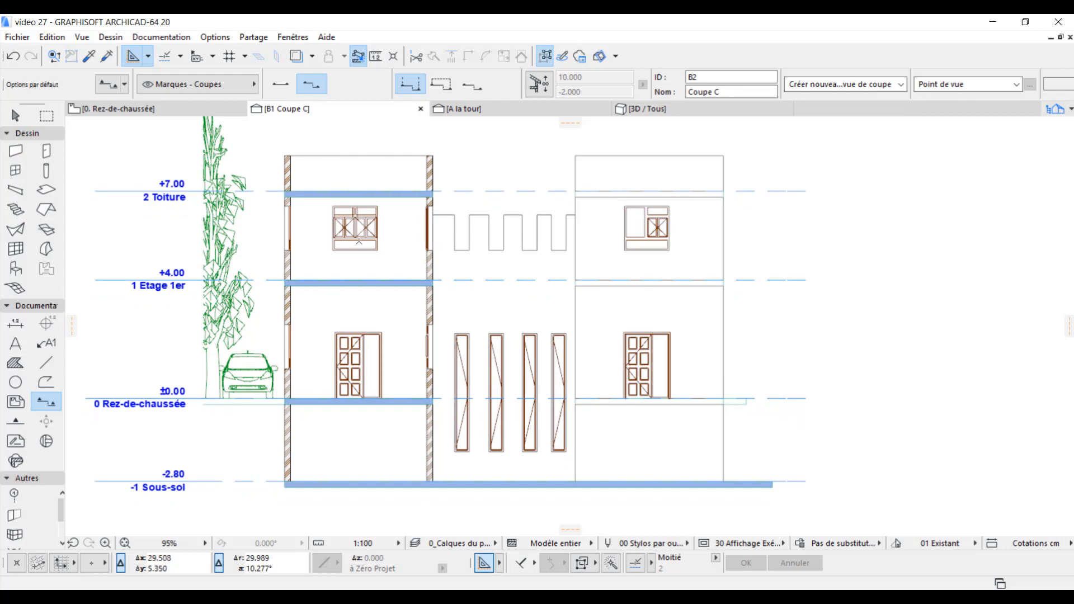
Return to the ground floor plan and delete the B1 section marker together with its viewpoint
left_click(142, 106)
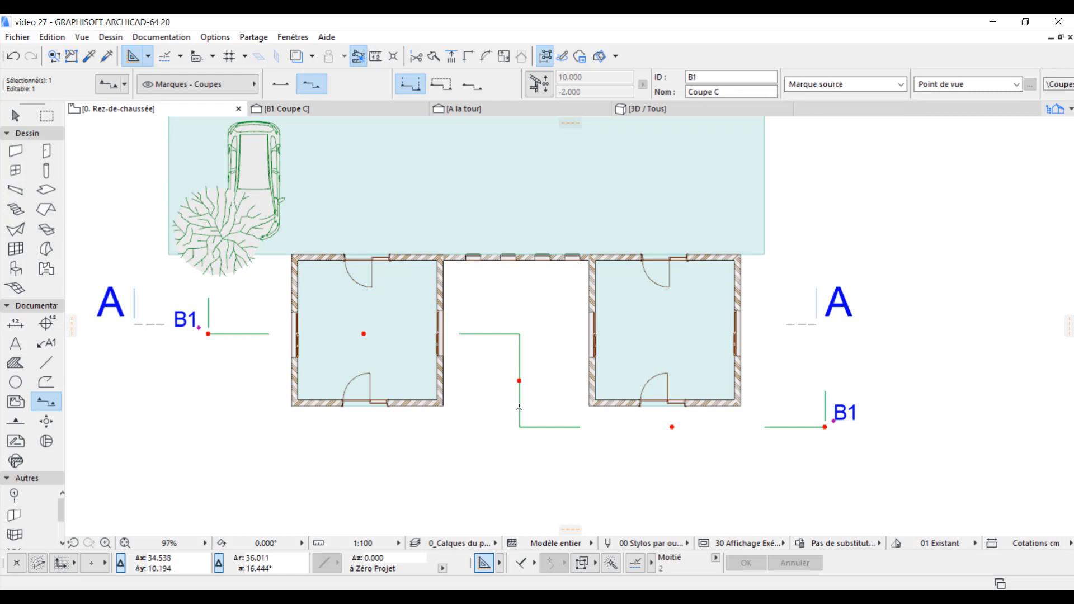
key("Delete")
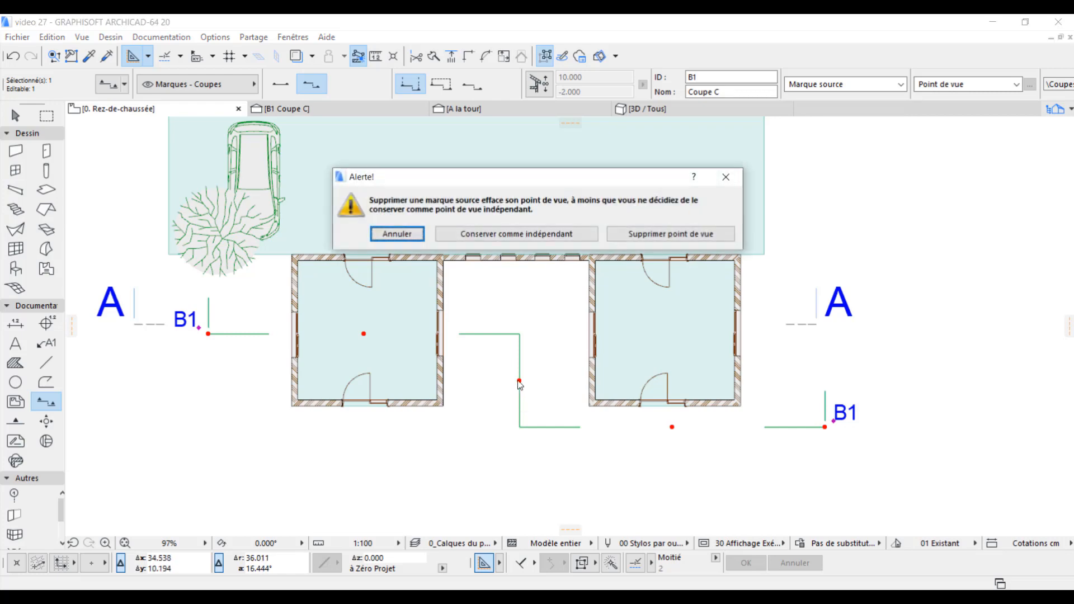
left_click(666, 234)
Move the whole segment of section line A about 3.5 m down, to below both rooms' lower walls
left_click(639, 271)
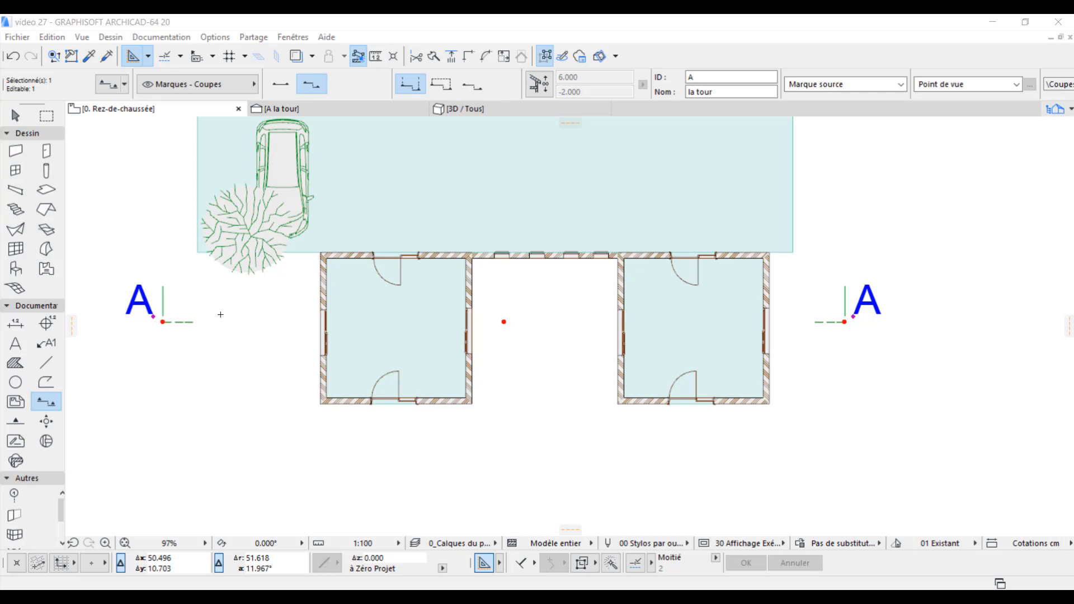
left_click(504, 322)
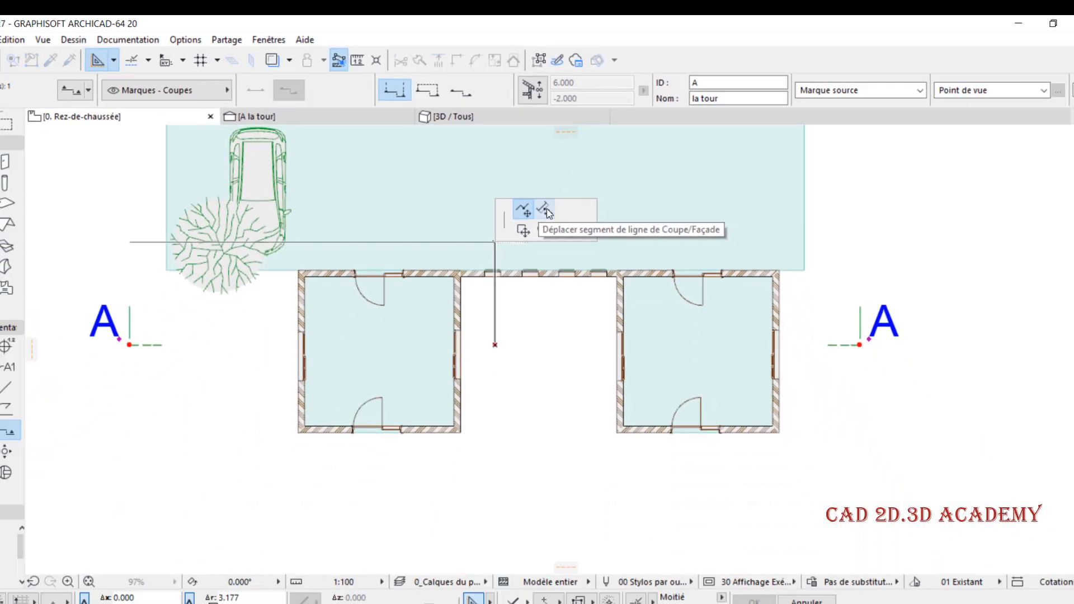
left_click(546, 211)
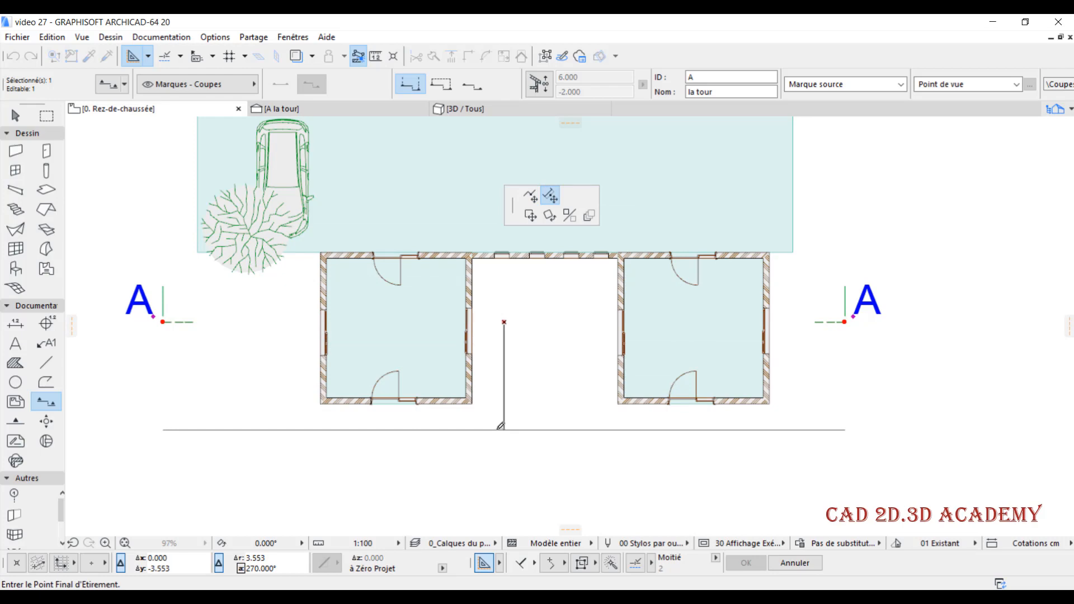
left_click(503, 426)
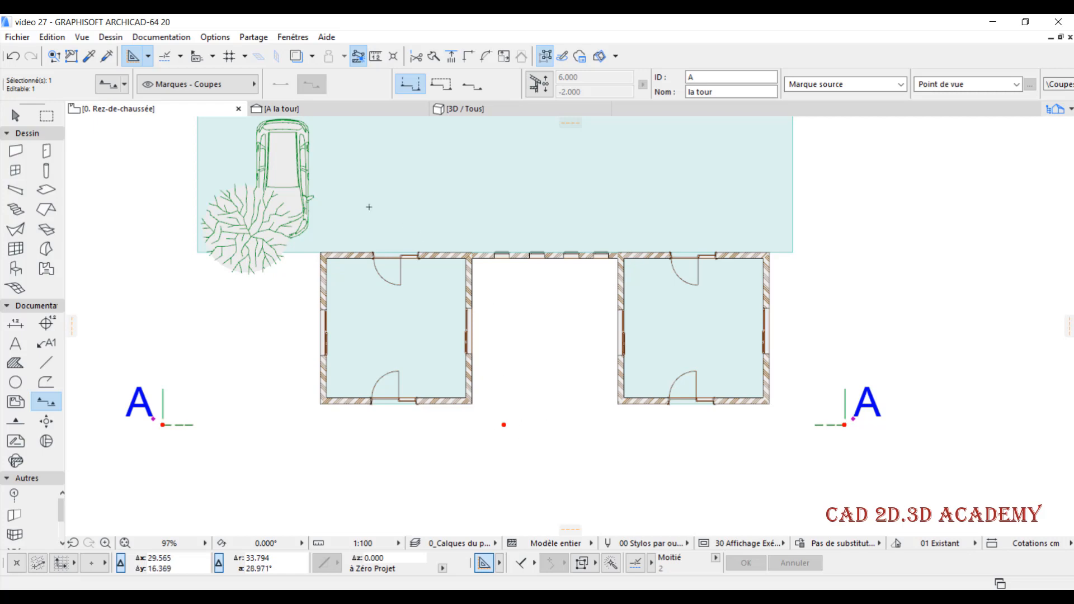
Examine the regenerated A section view to see how the walls and slabs of both blocks are shown
left_click(347, 109)
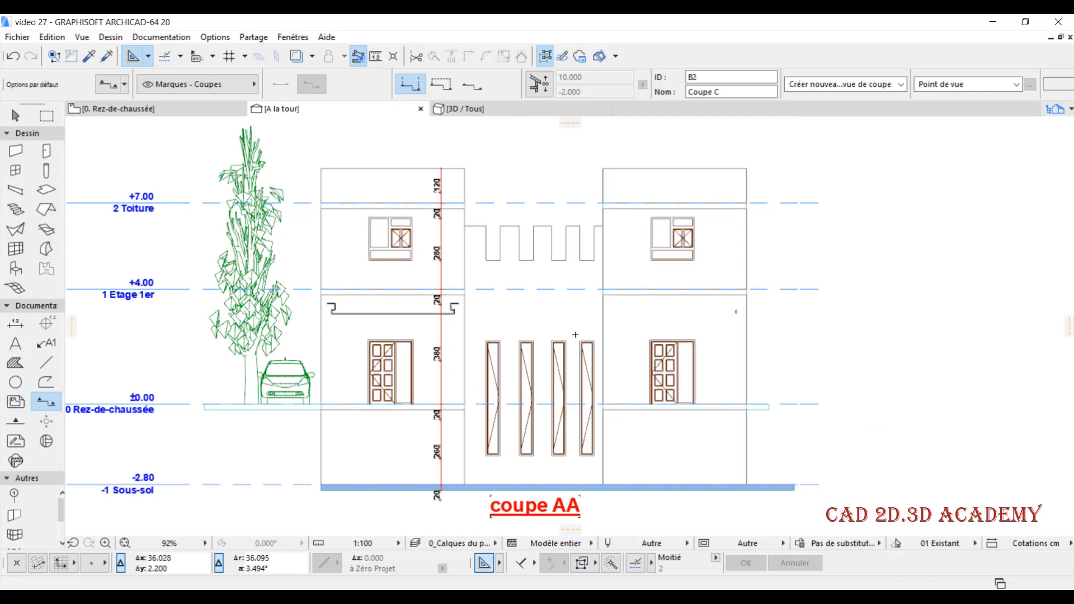
middle_click_drag(575, 334, 559, 323)
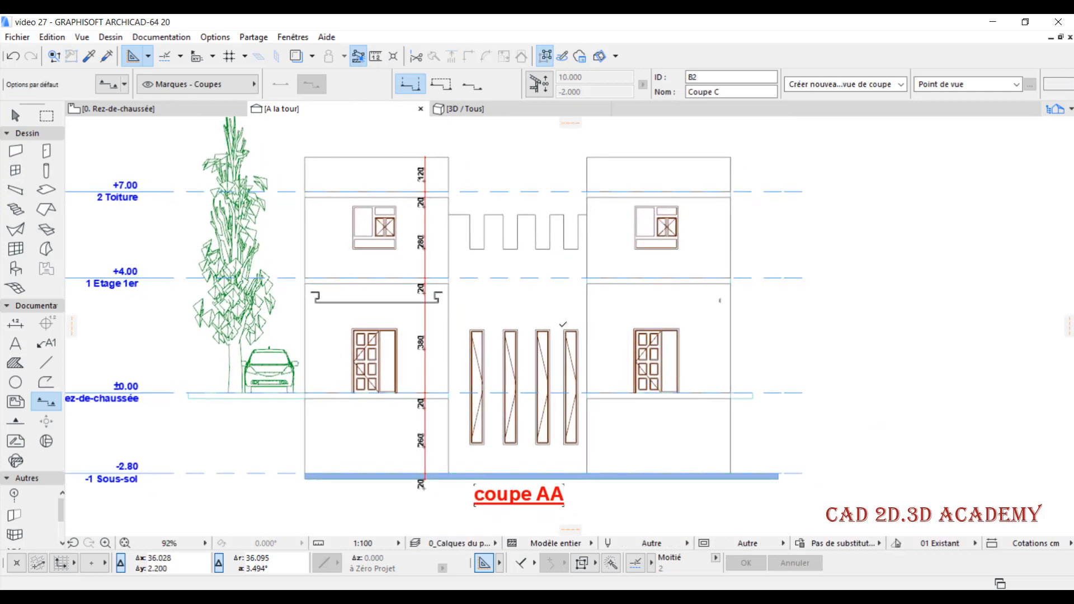
middle_click_drag(512, 312, 540, 309)
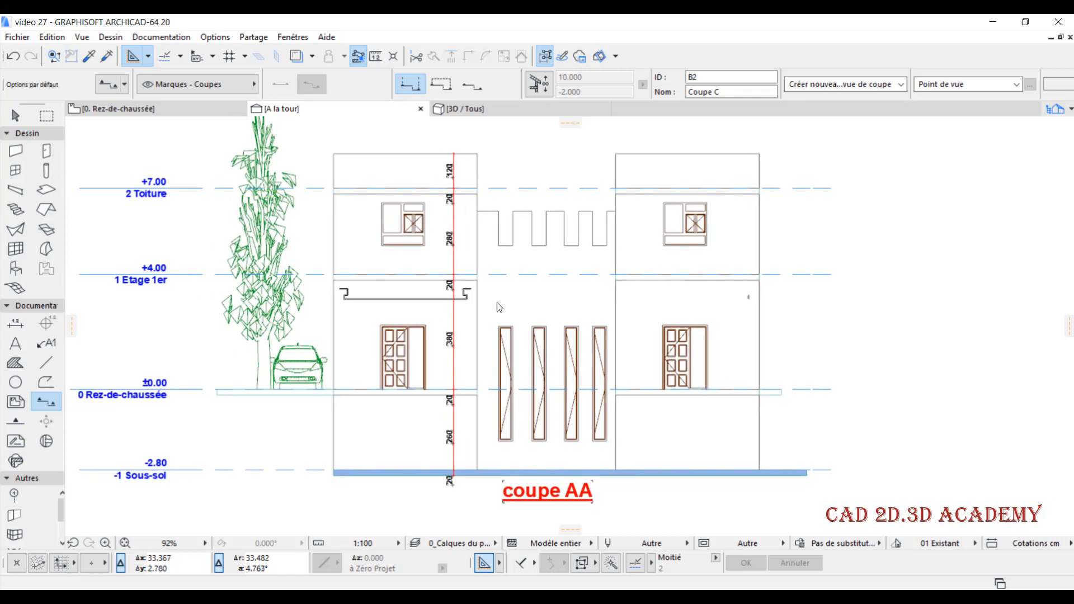
scroll(439, 224, "up", 2)
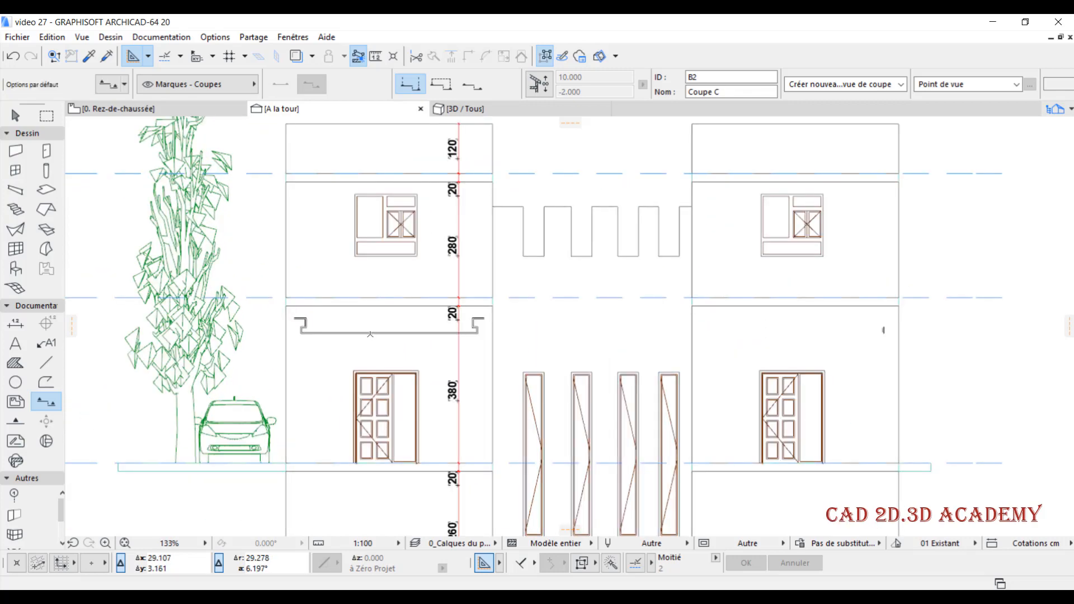
middle_click_drag(363, 336, 356, 252)
scroll(356, 252, "down", 1)
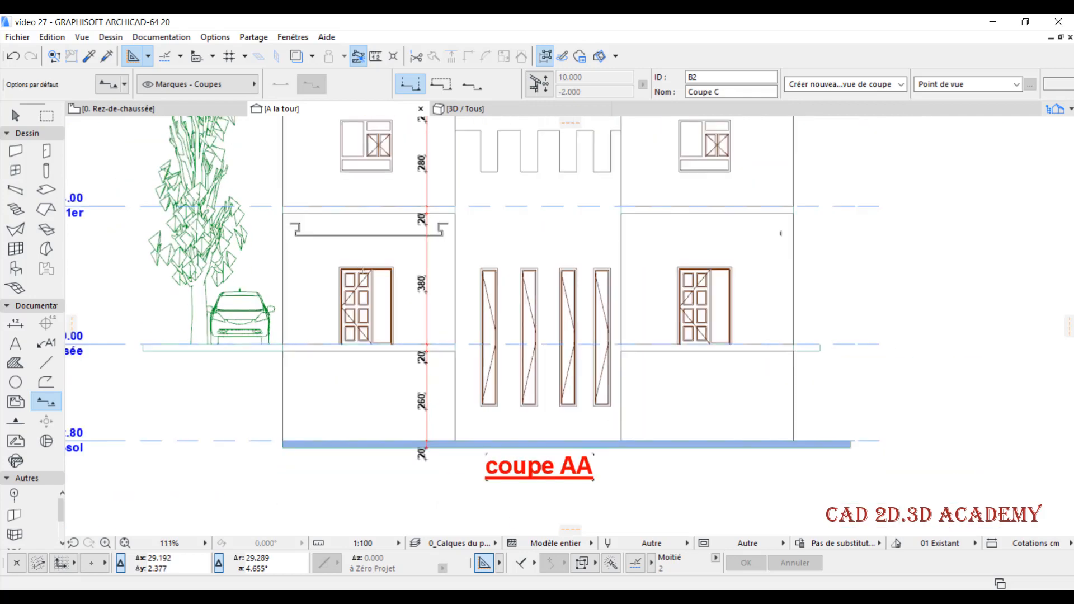
scroll(379, 248, "down", 1)
middle_click_drag(442, 158, 460, 228)
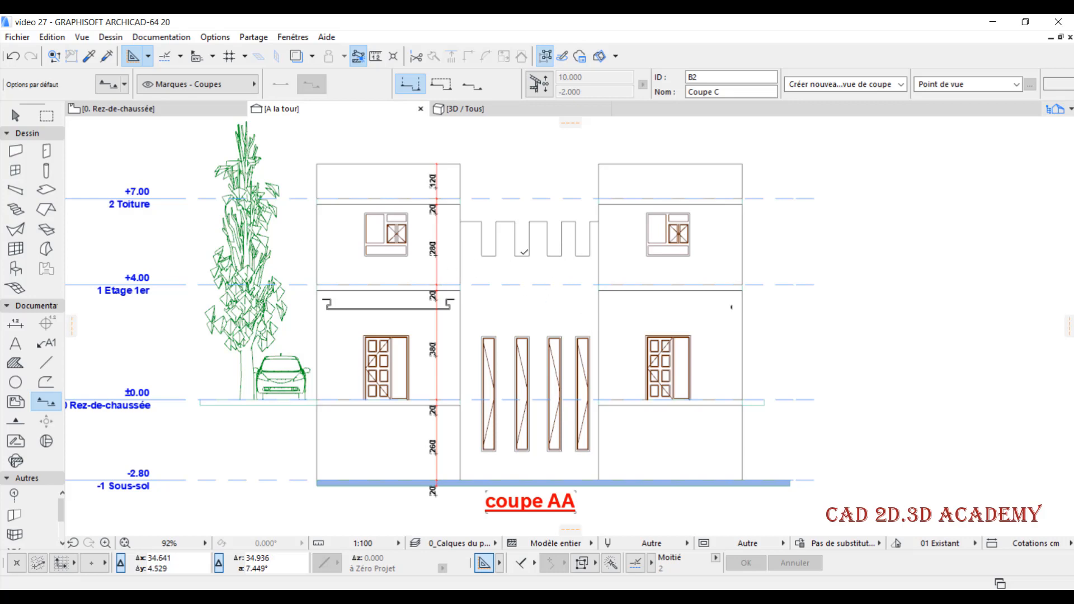
On the ground floor plan, split section line A at its midpoint and move its left half up through the left room
left_click(144, 112)
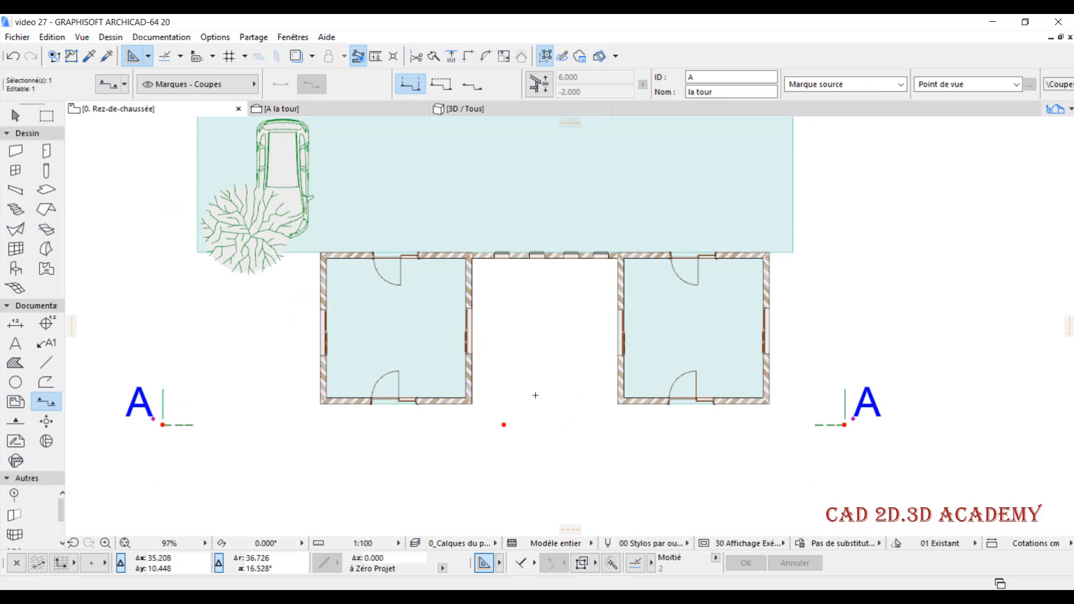
left_click(505, 424)
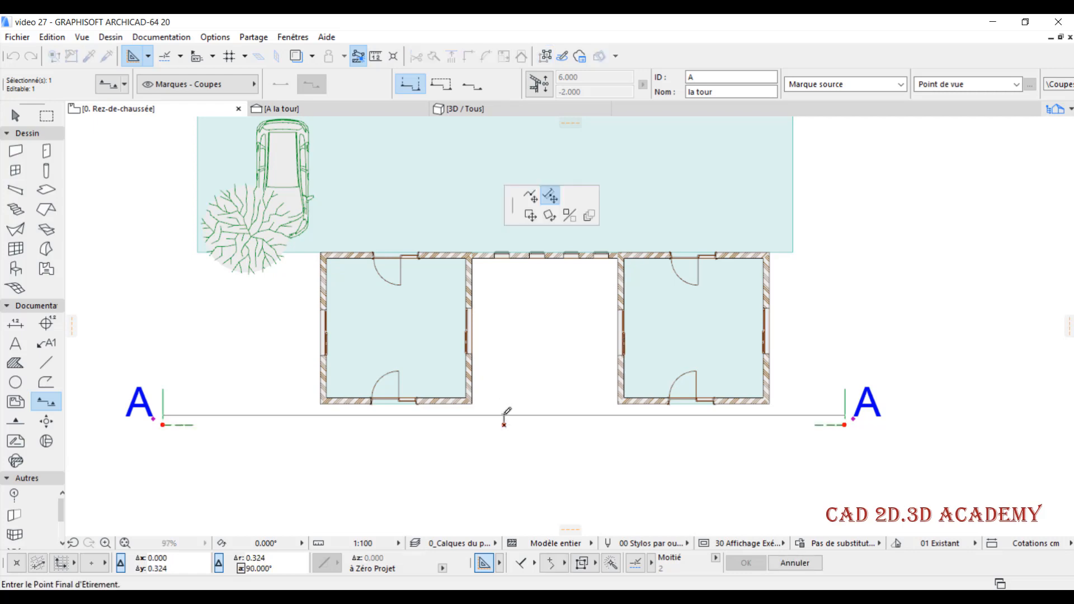
left_click(534, 199)
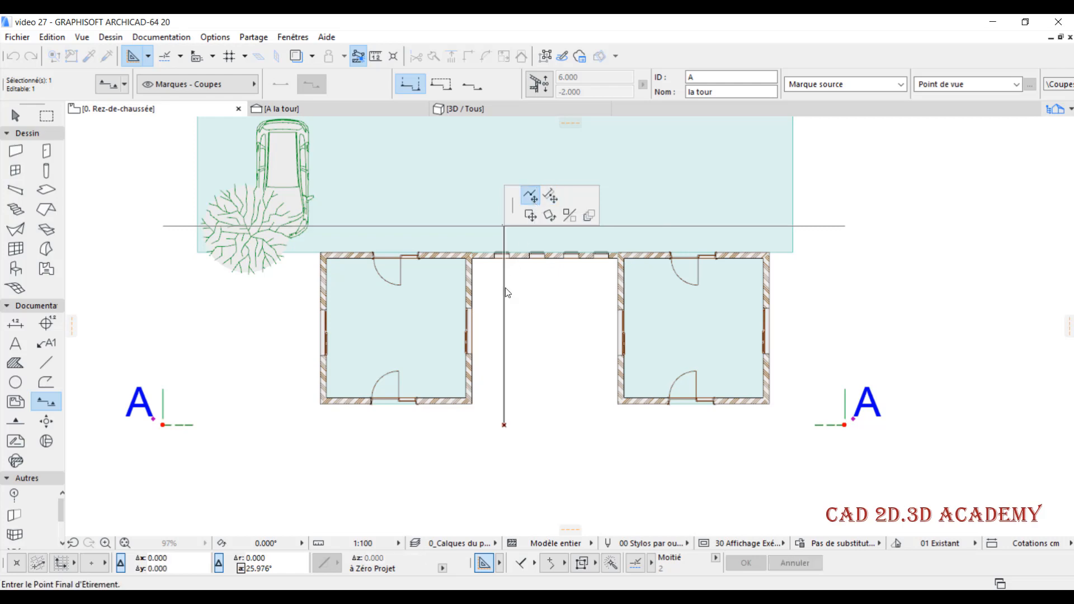
left_click(487, 330)
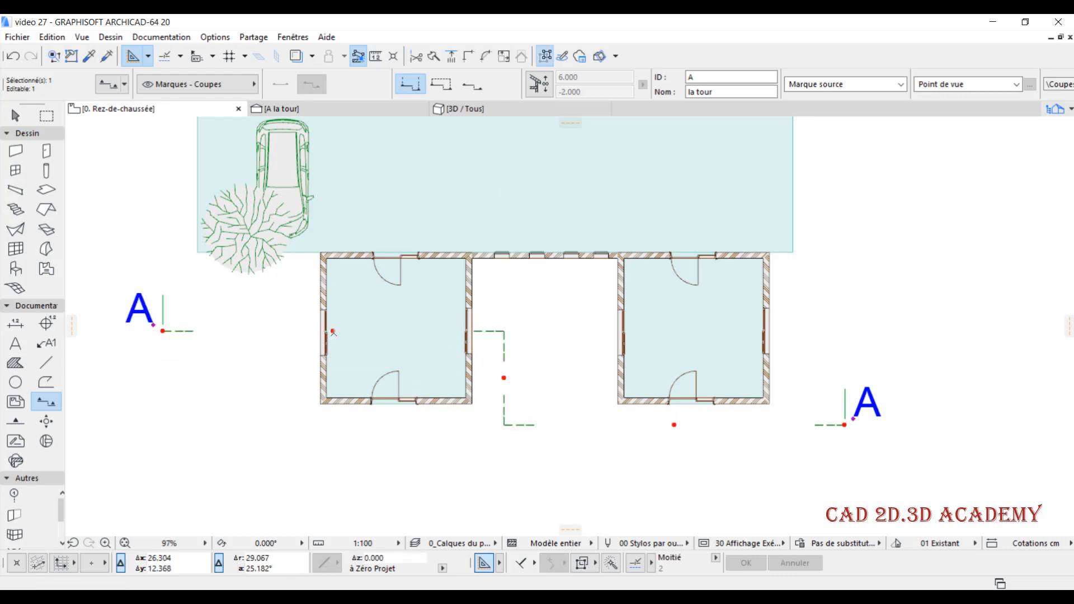
Examine the A section view and compare the left block with the right block
left_click(328, 110)
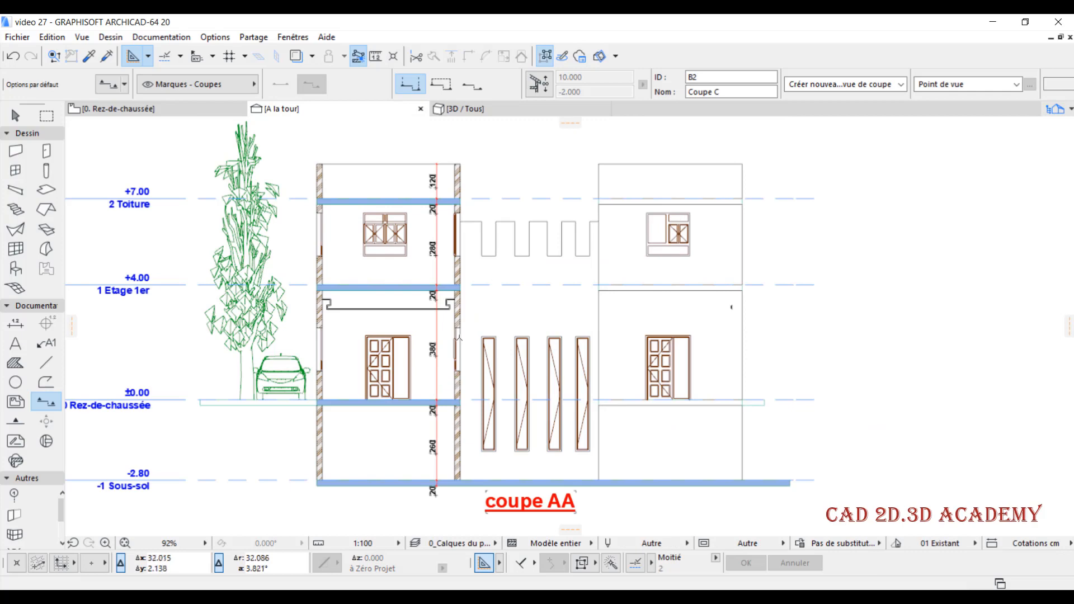
scroll(421, 275, "up", 1)
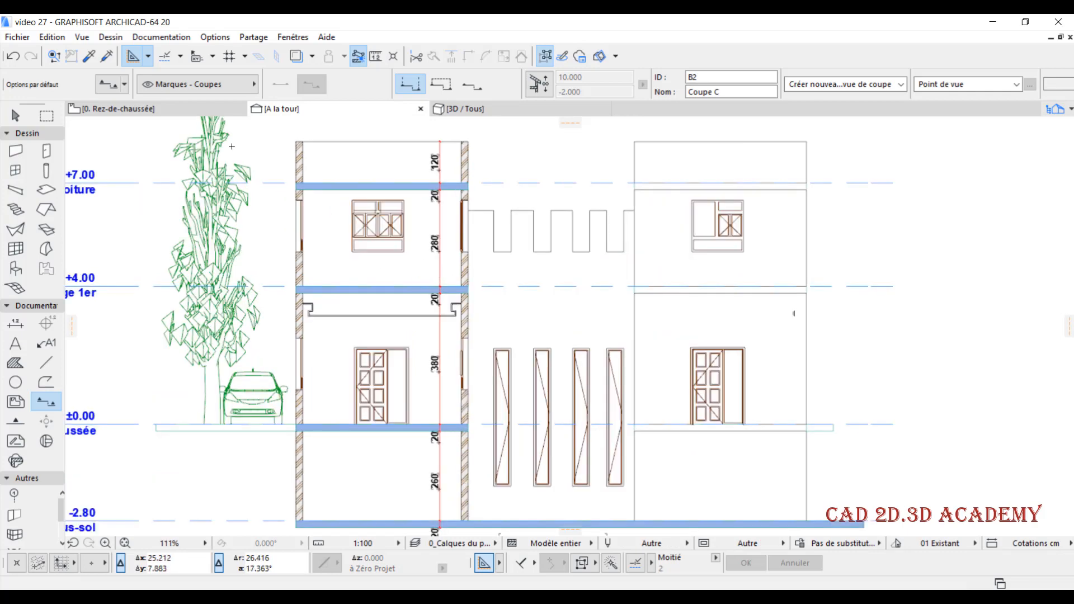
scroll(442, 235, "up", 4)
scroll(458, 268, "down", 5)
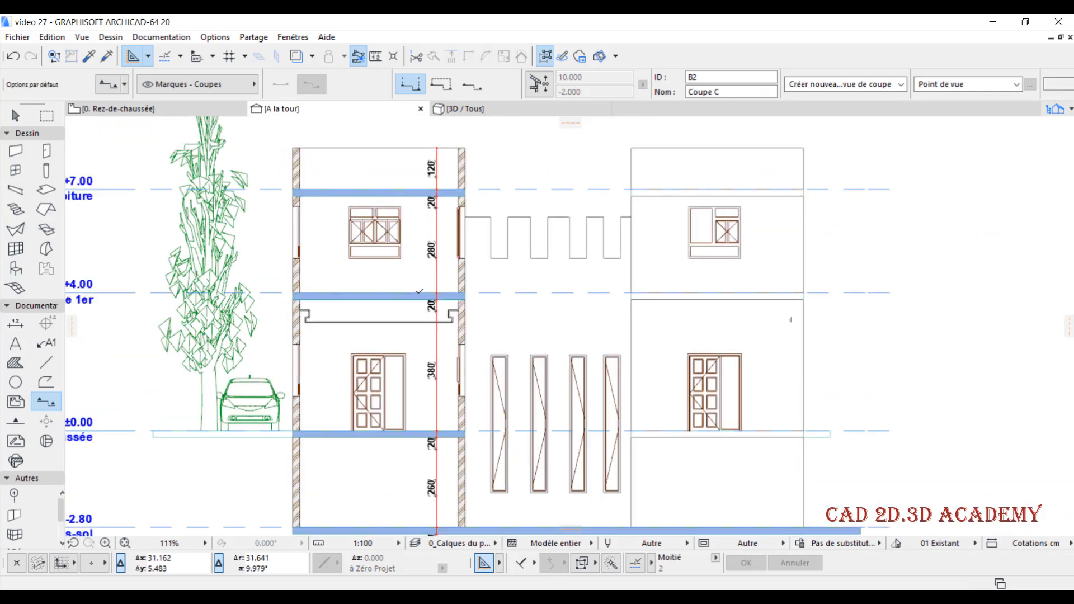
On the ground floor plan, split both halves of section line A, moving the outer left part about 3.7 m down and the inner right part about 3.8 m up
left_click(167, 110)
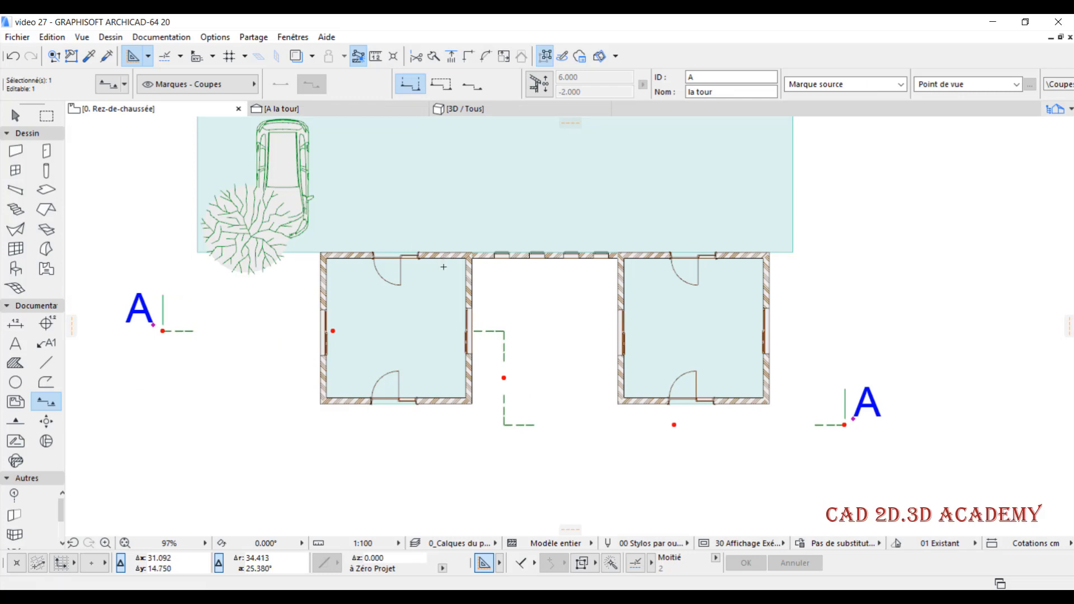
left_click(333, 330)
left_click(332, 444)
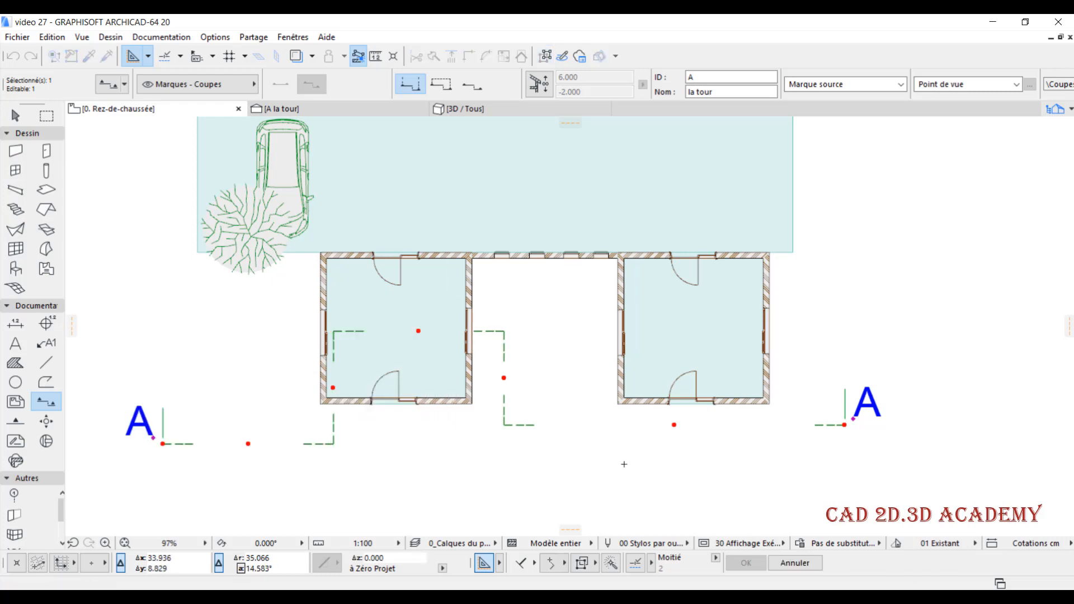
left_click(674, 424)
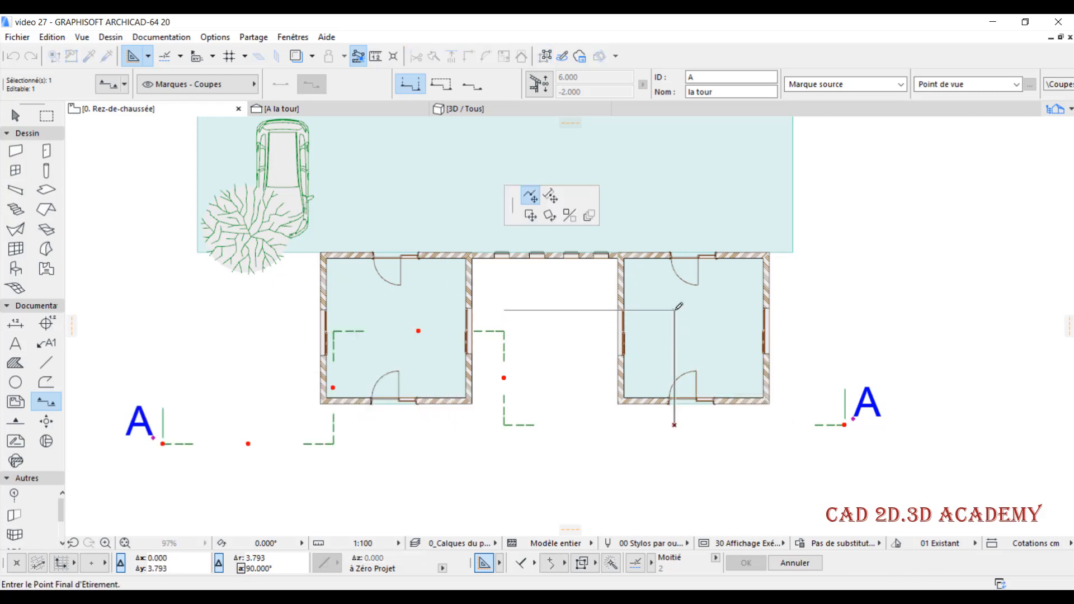
left_click(681, 309)
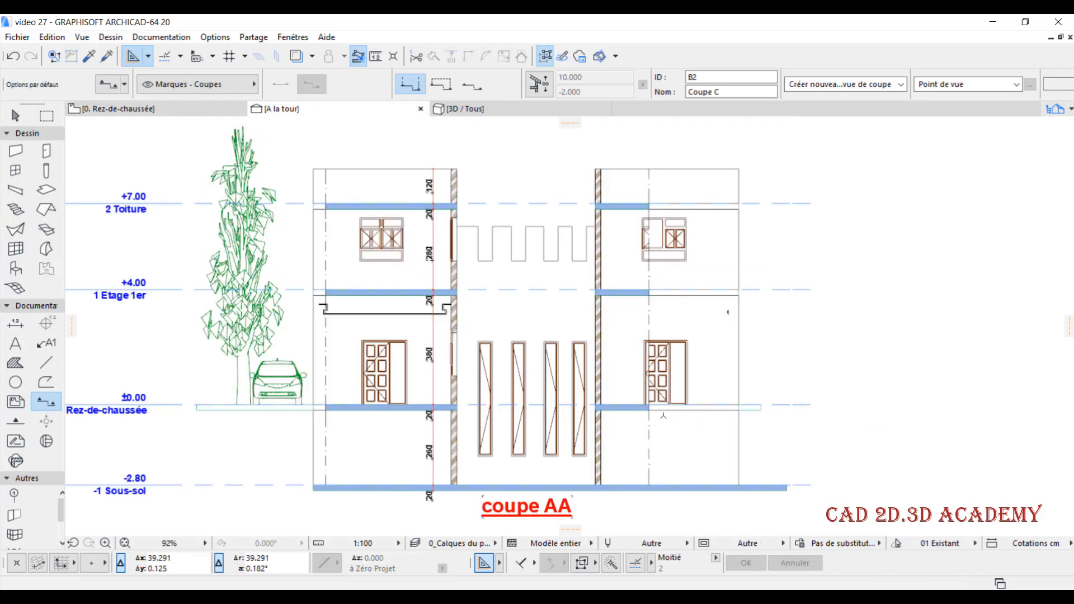
Examine the A section view to compare the cut and uncut parts of both blocks
scroll(687, 245, "up", 2)
scroll(650, 203, "down", 2)
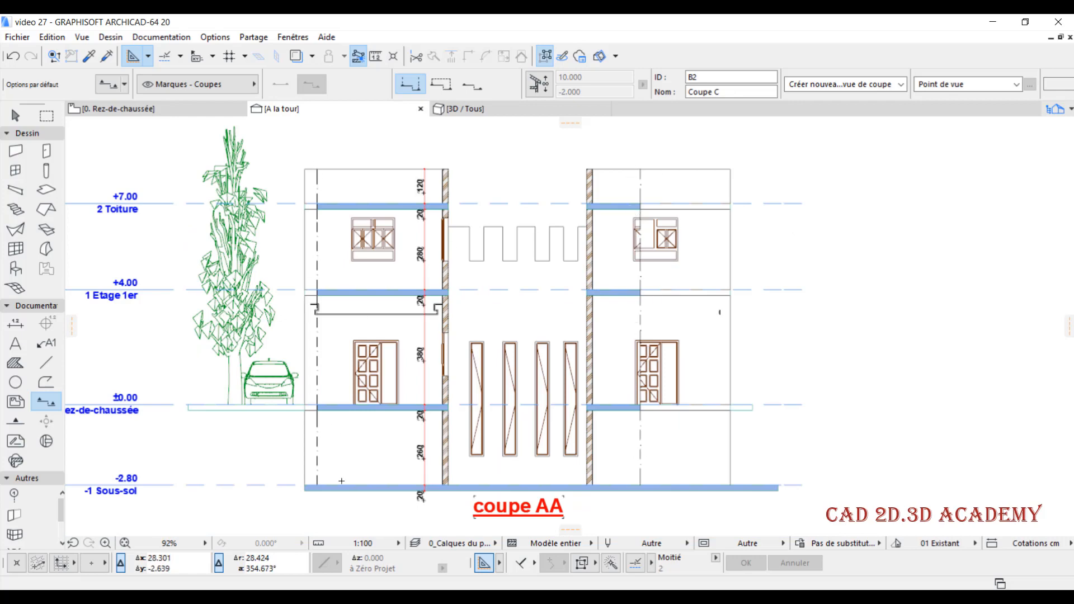
scroll(326, 308, "up", 2)
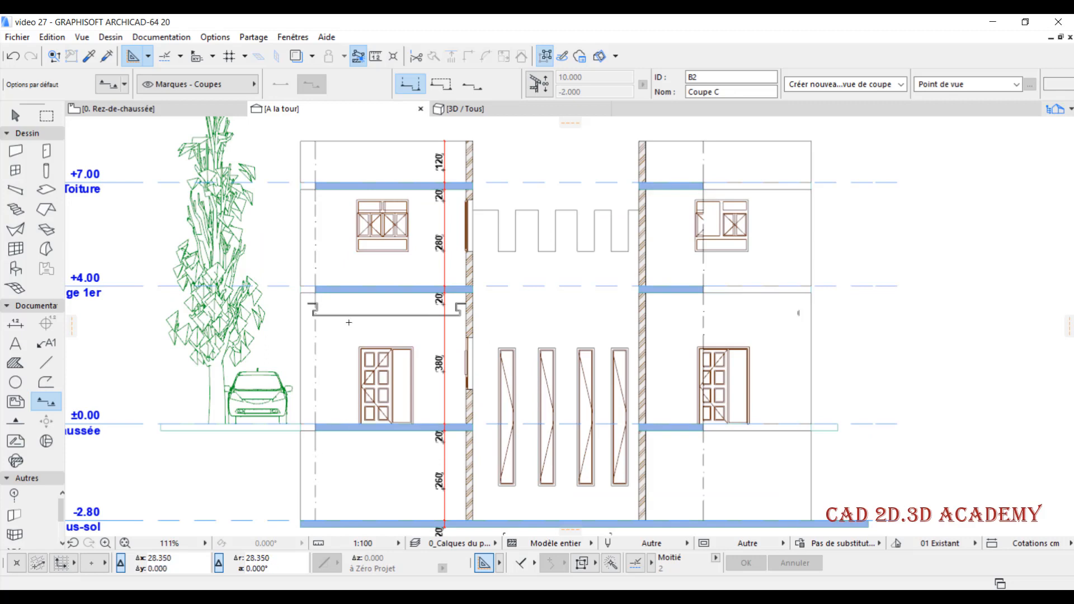
On the ground floor plan, straighten section line A's left part by moving its left and central steps out past the line's left end
left_click(132, 111)
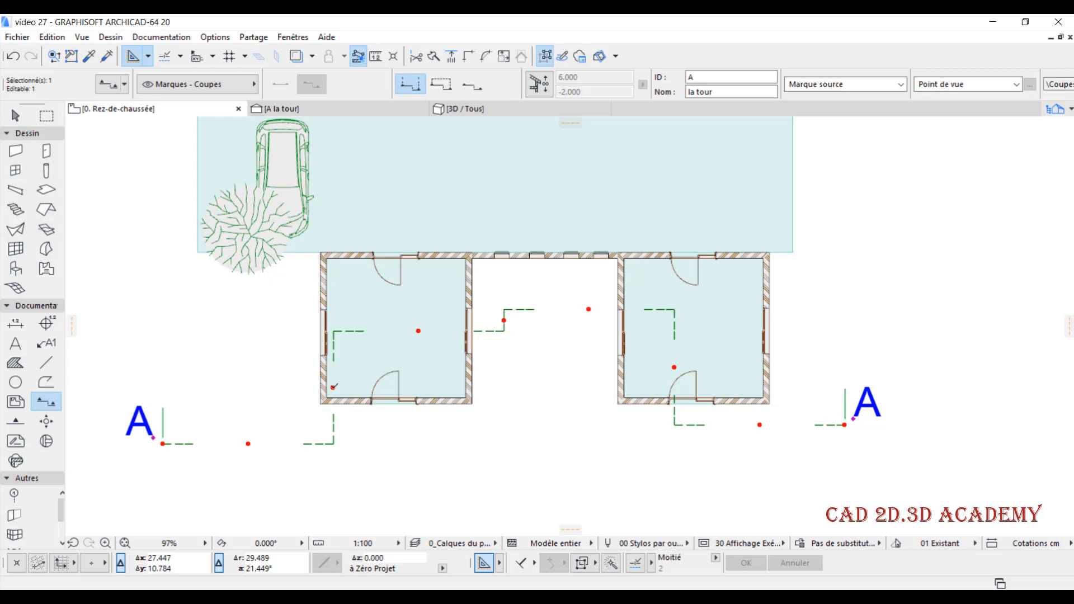
left_click(333, 387)
left_click(293, 387)
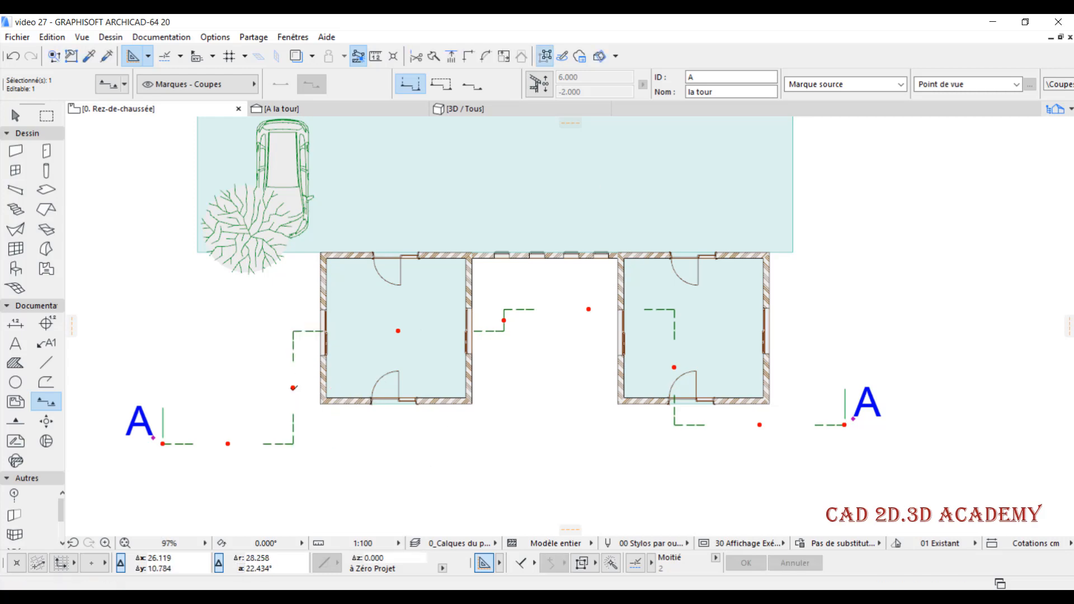
left_click(292, 387)
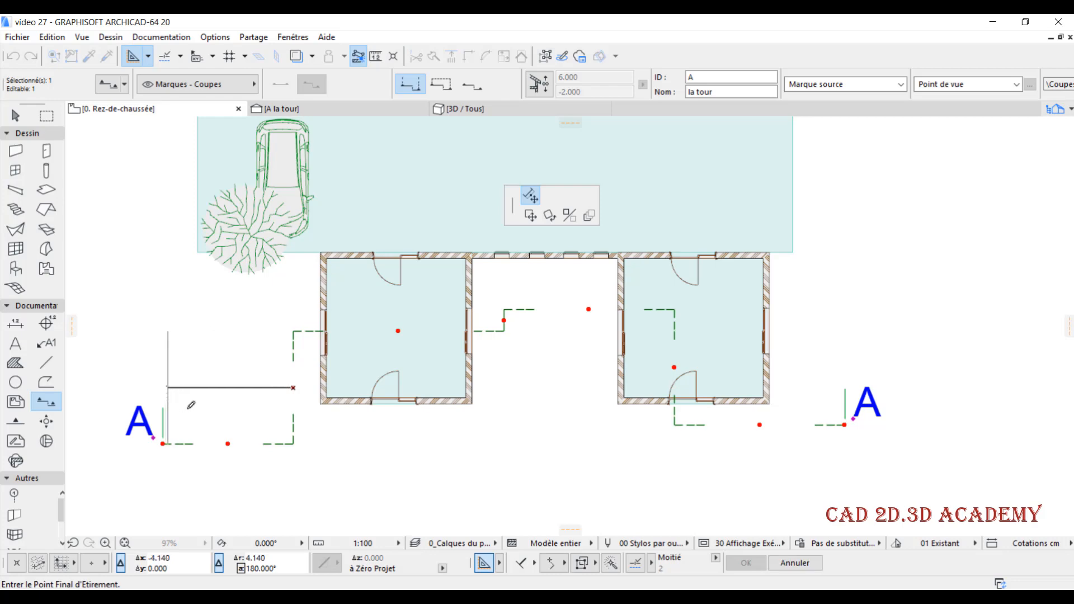
left_click(103, 394)
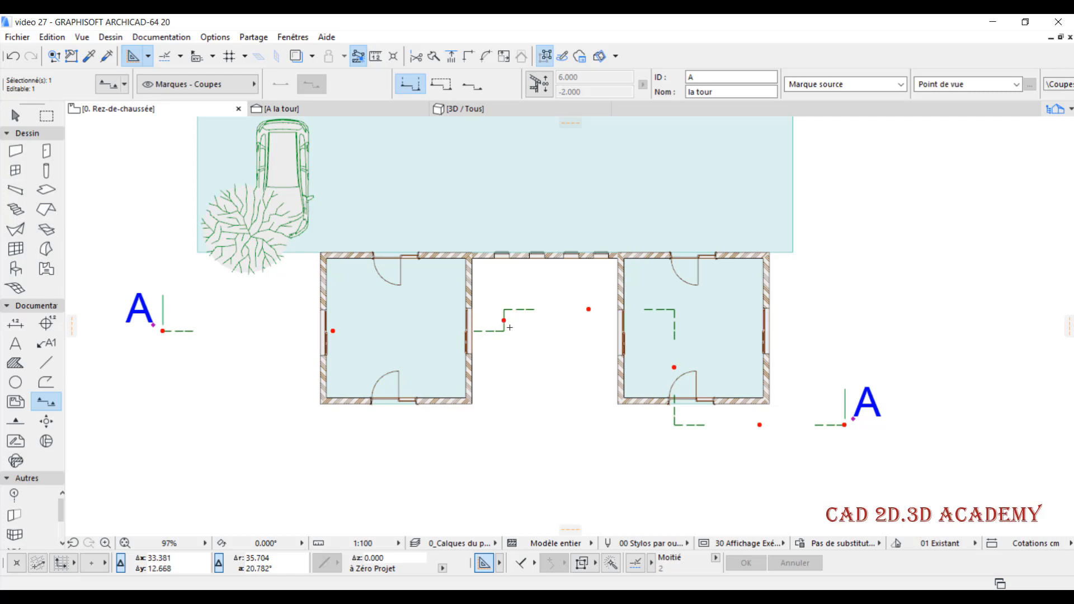
left_click(506, 319)
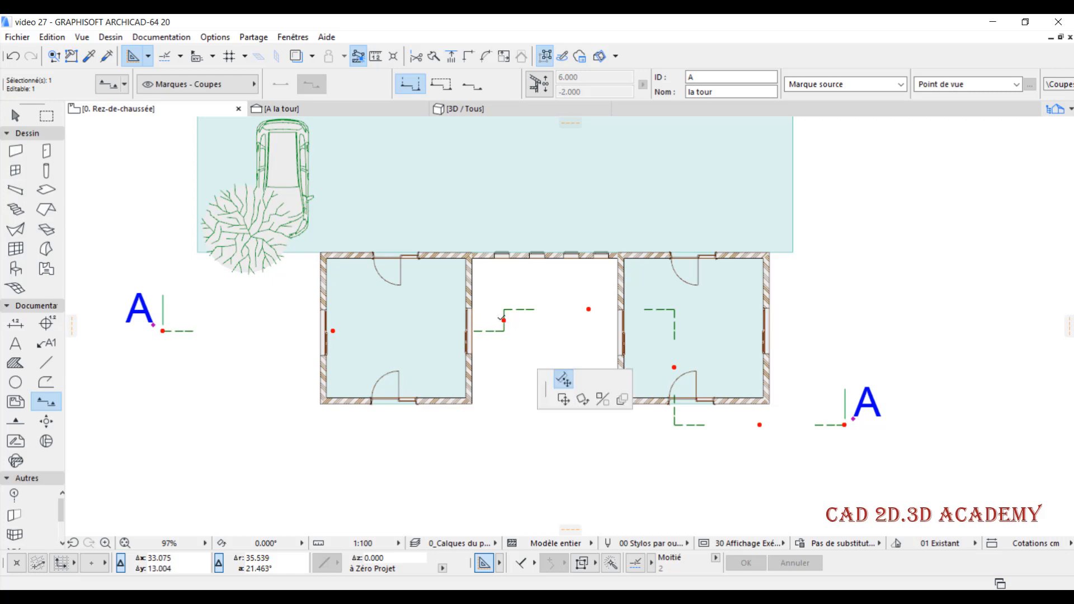
left_click(146, 311)
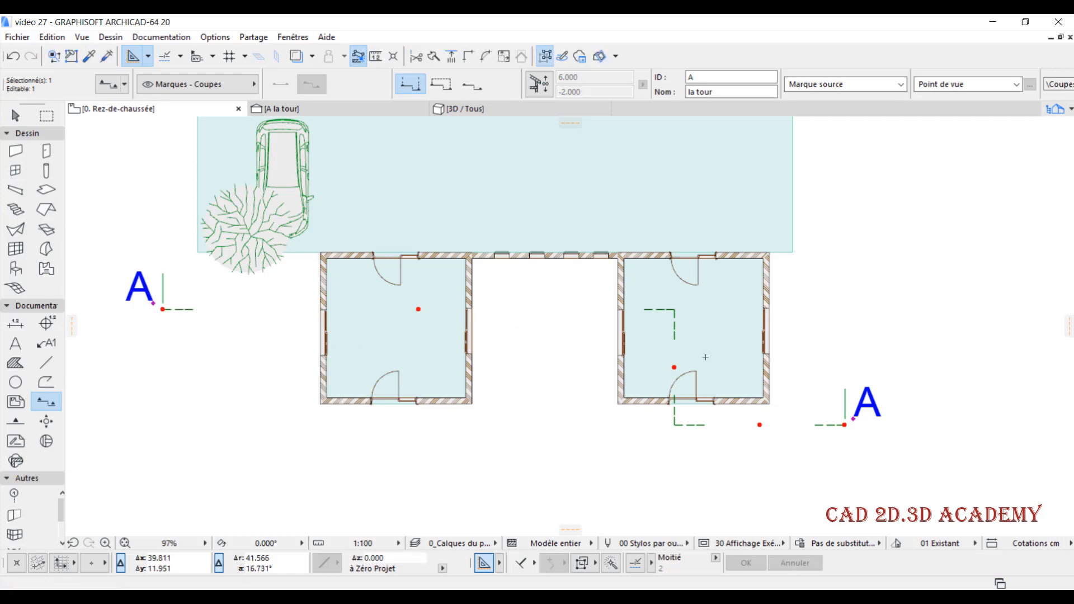
Slide the remaining step of section line A between the two blocks, and move it past the line's right end to straighten the line
left_click(675, 365)
left_click(399, 367)
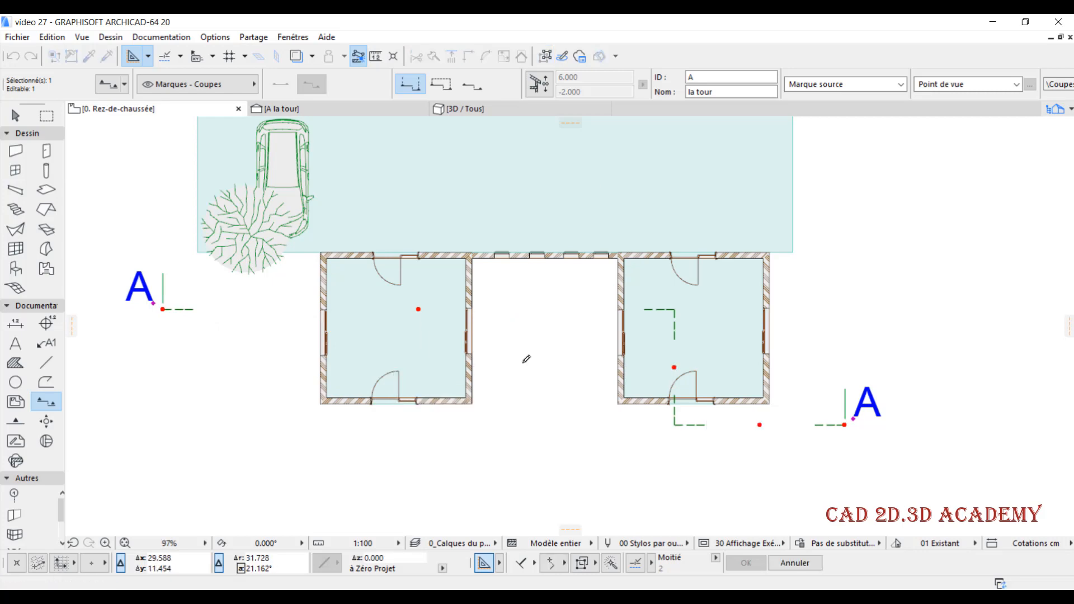
left_click(399, 367)
left_click(527, 367)
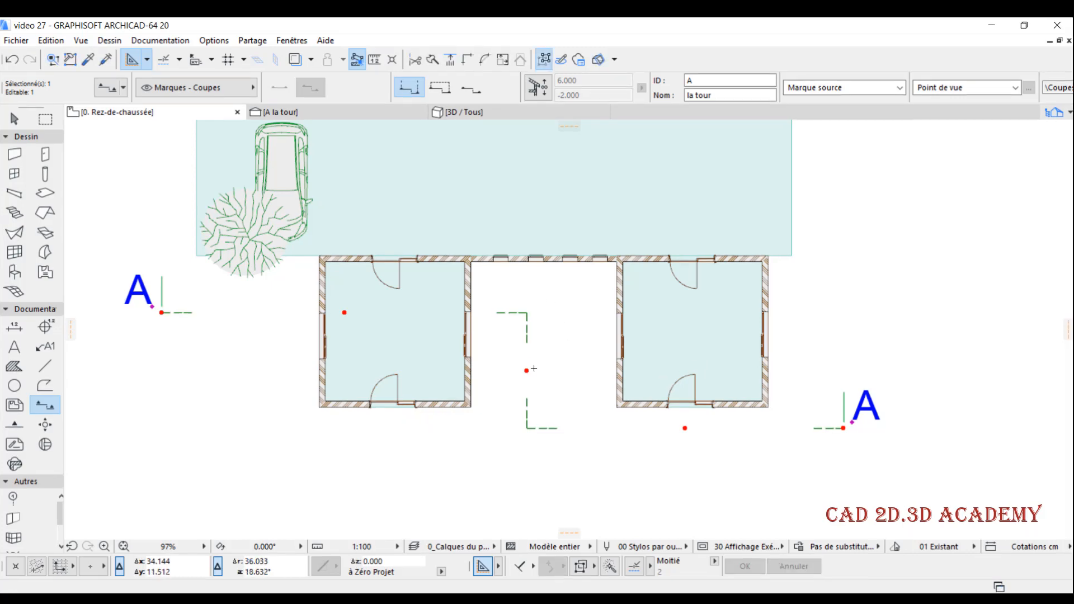
left_click(527, 369)
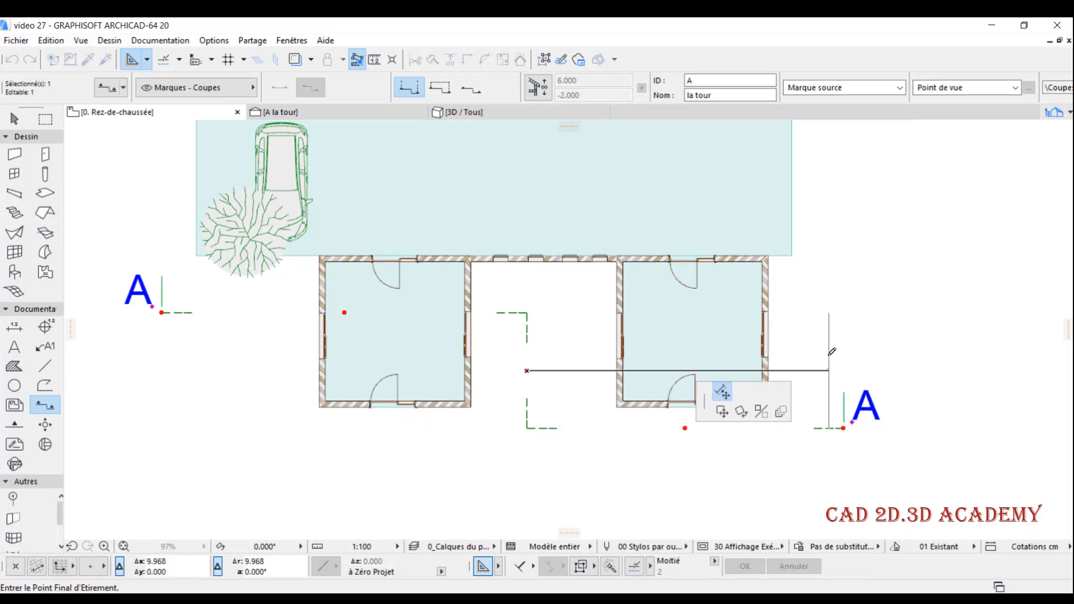
left_click(877, 349)
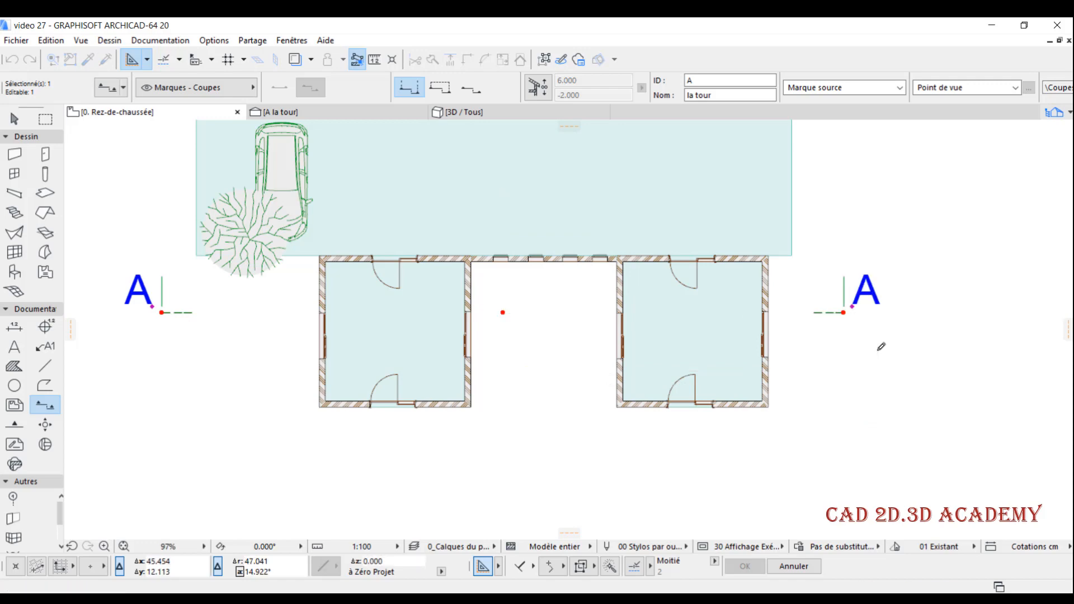
Shift the straight section line A slightly down, and split it at its midpoint with the left half moved about 3.5 m down
left_click(501, 311)
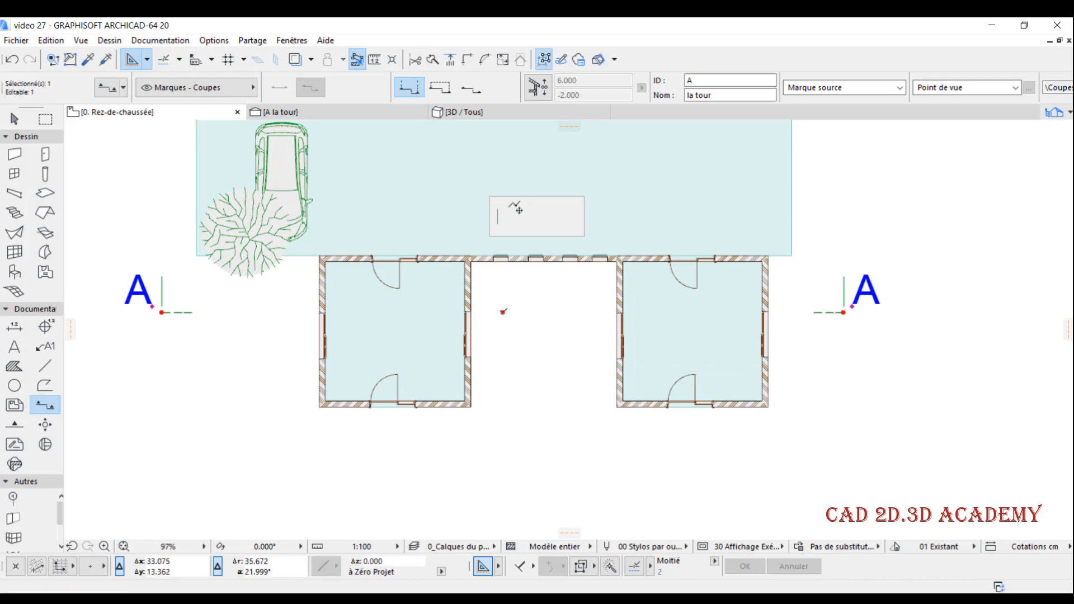
left_click(528, 334)
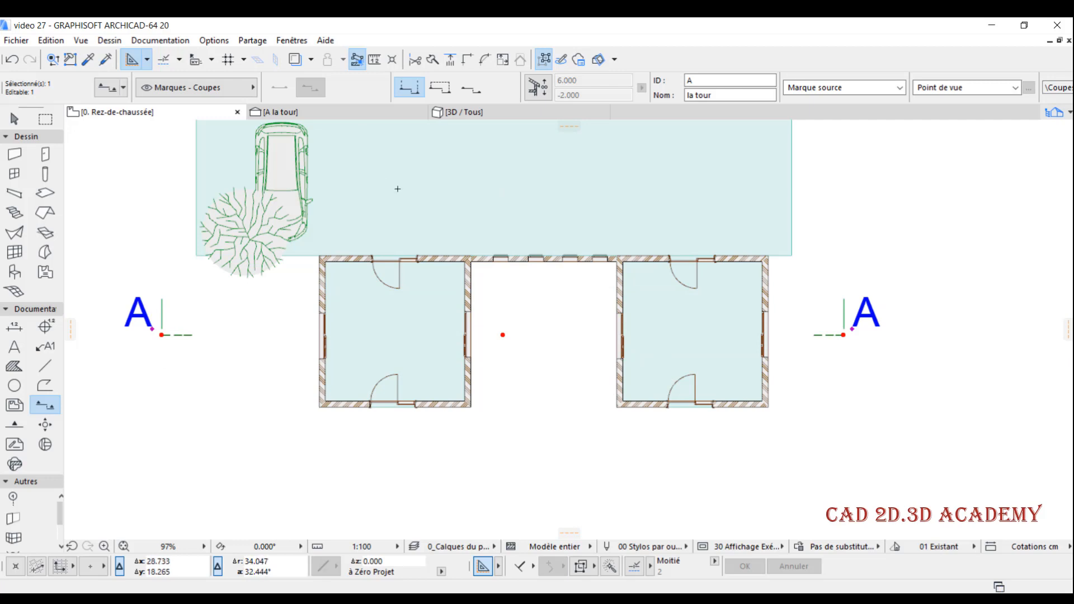
left_click(502, 333)
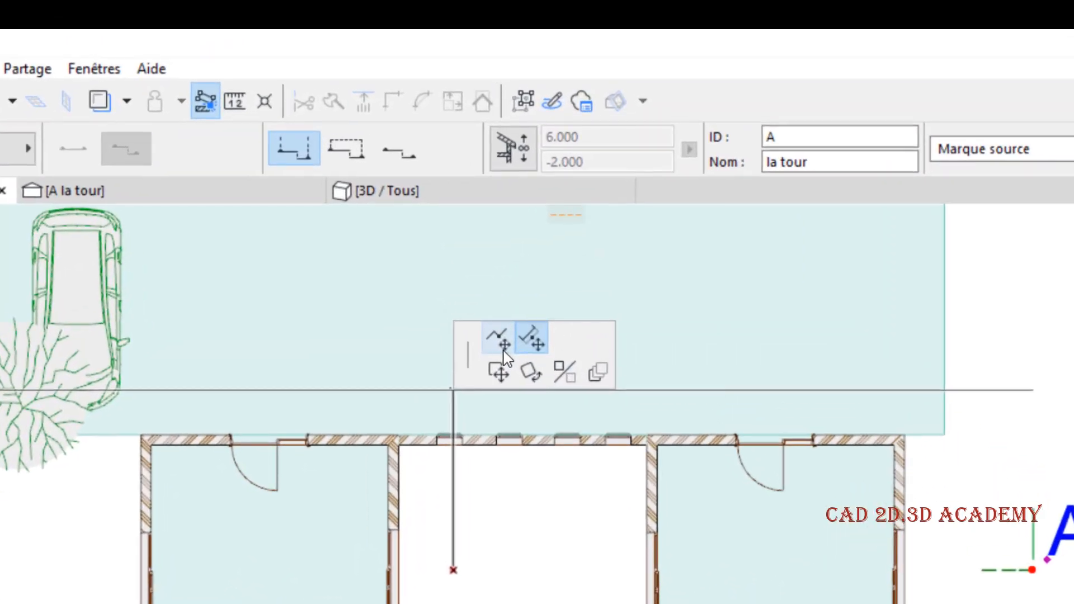
left_click(503, 349)
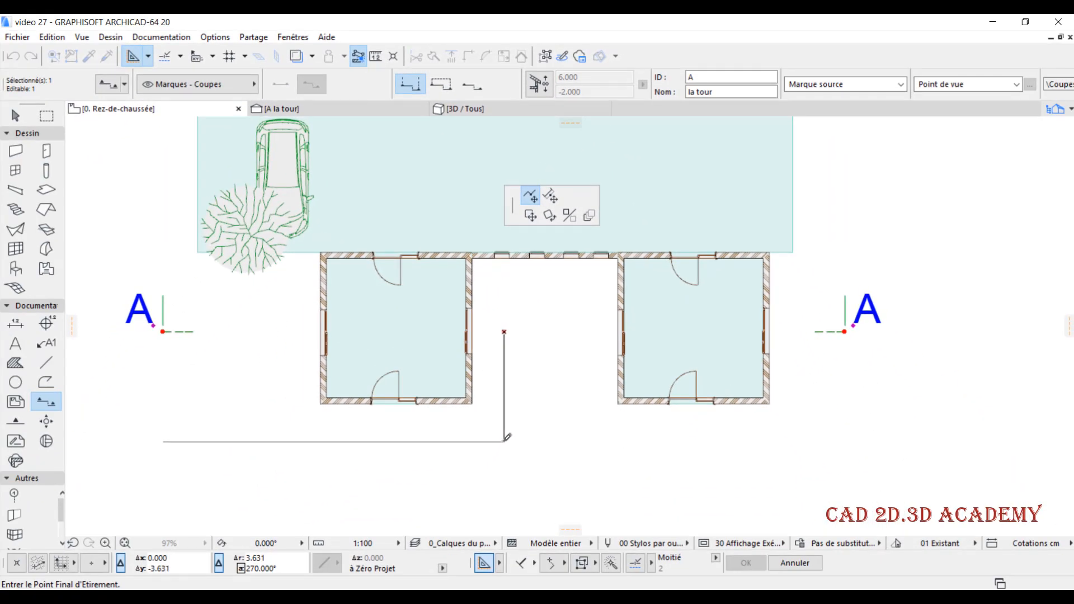
left_click(505, 438)
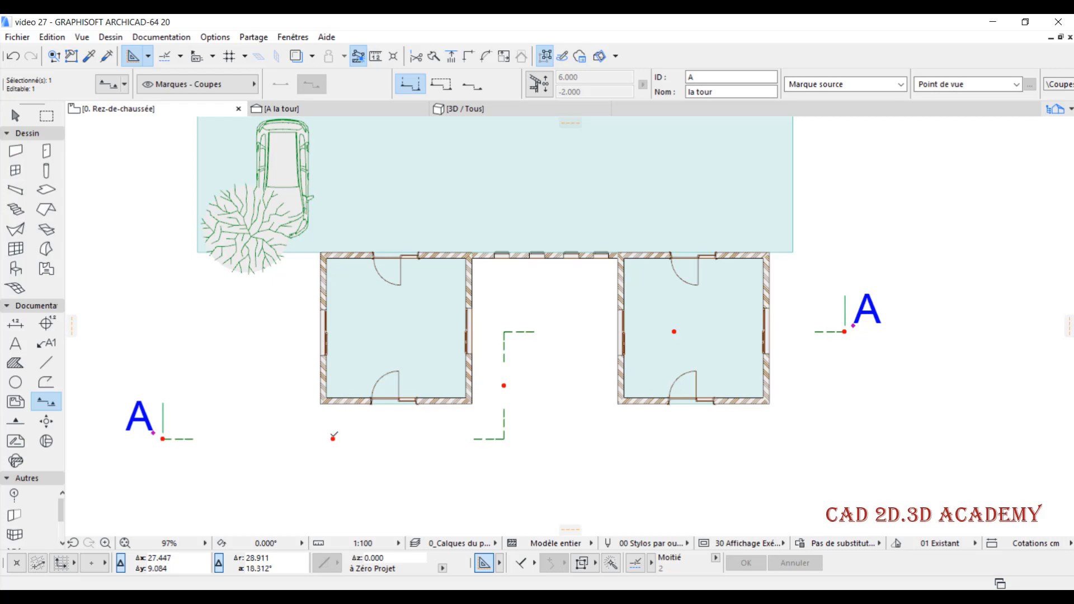
Move section line A's left segment about 3.5 m up through the left room and its right segment down below the right room
left_click(332, 438)
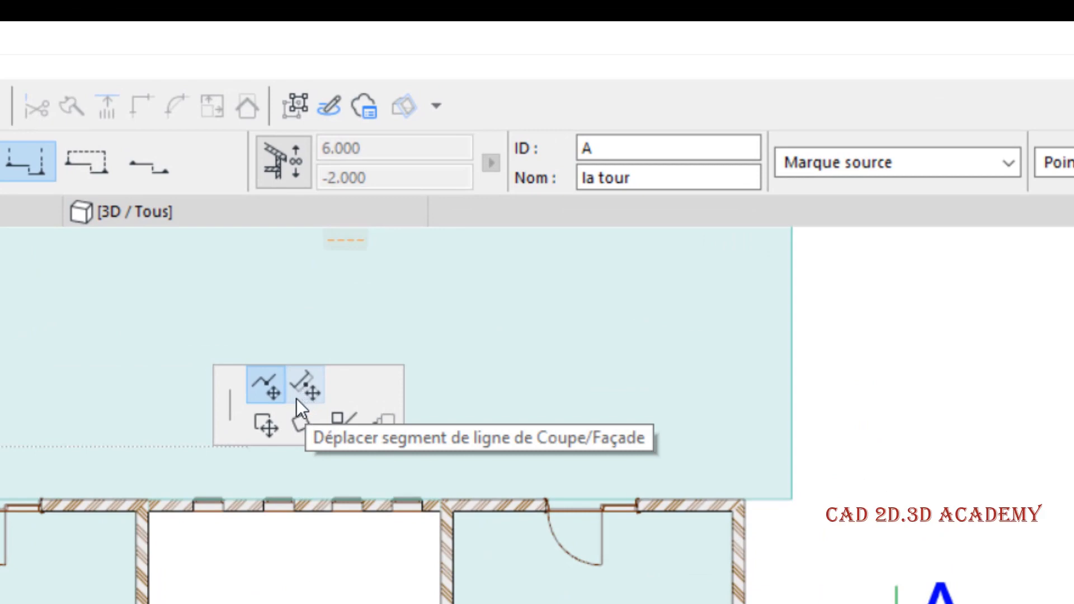
left_click(311, 389)
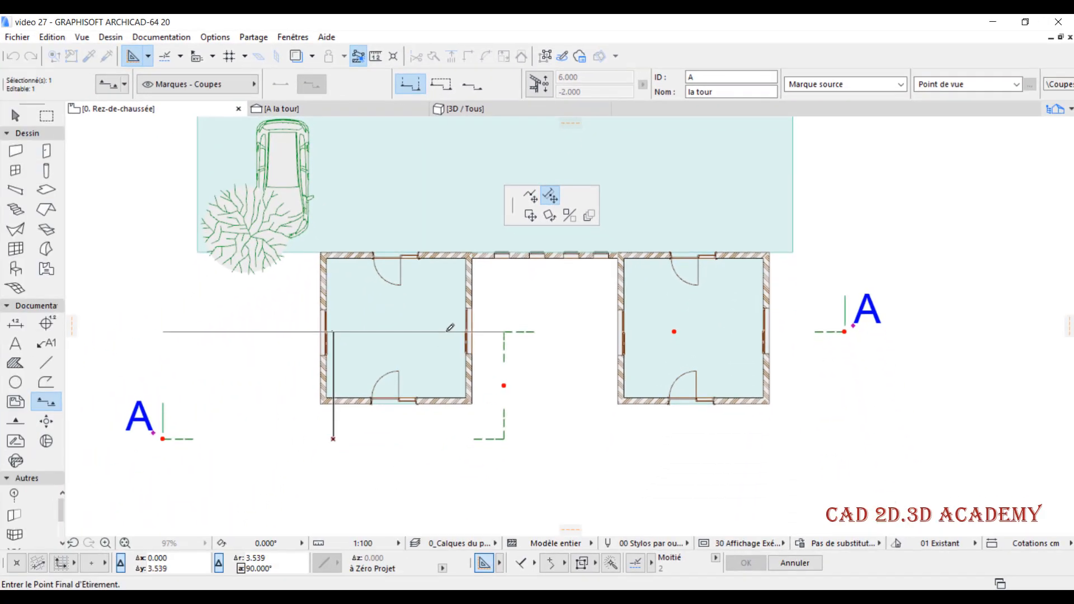
left_click(450, 330)
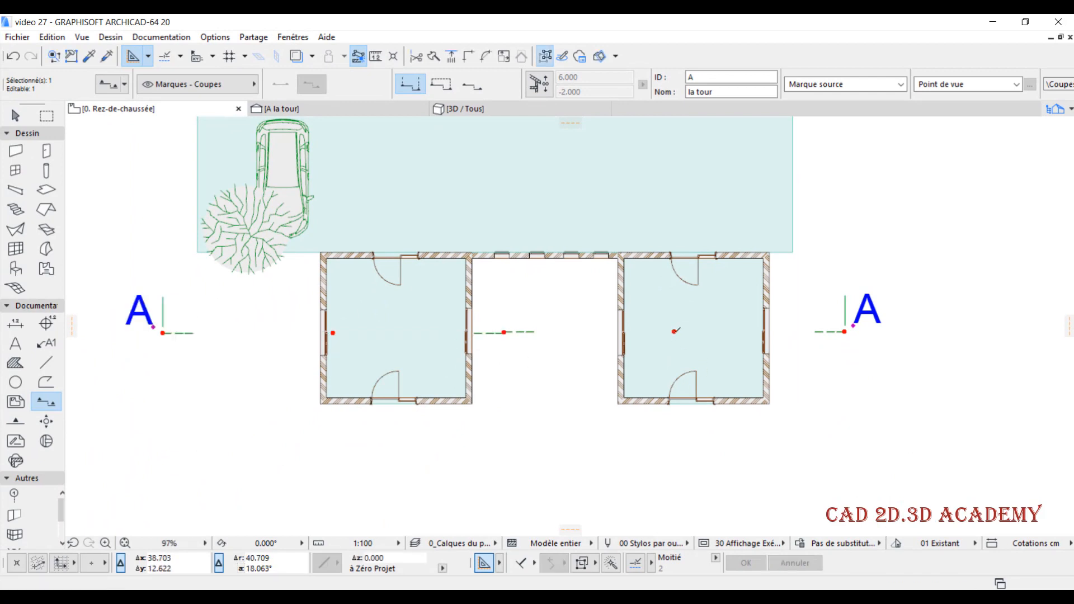
left_click(674, 332)
left_click(683, 431)
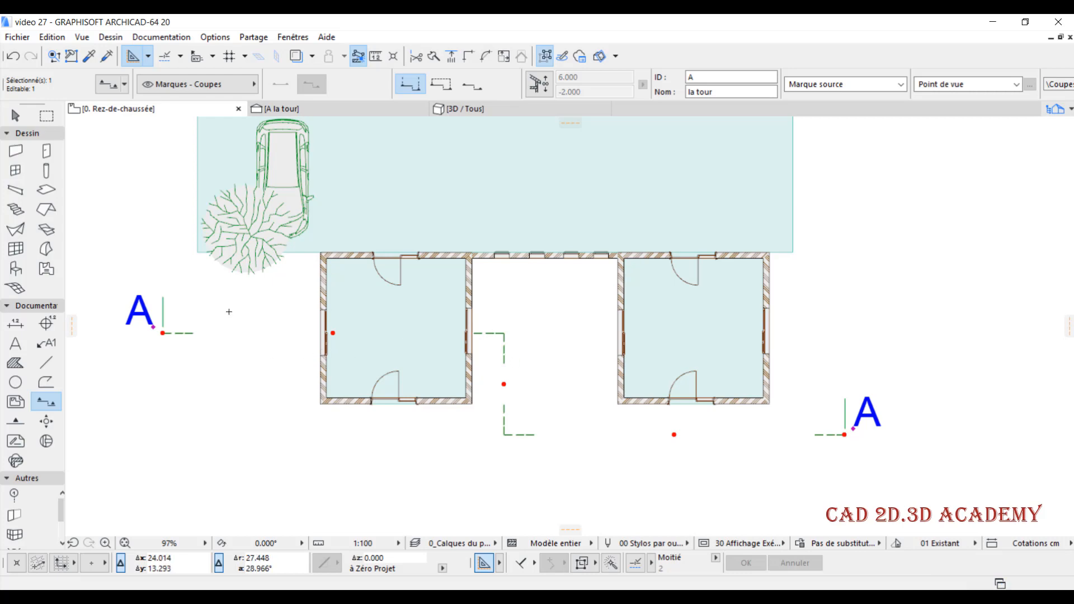
Change the marker line of section A from Segmenté to Continu in the selected section's settings
middle_click_drag(212, 352, 214, 357)
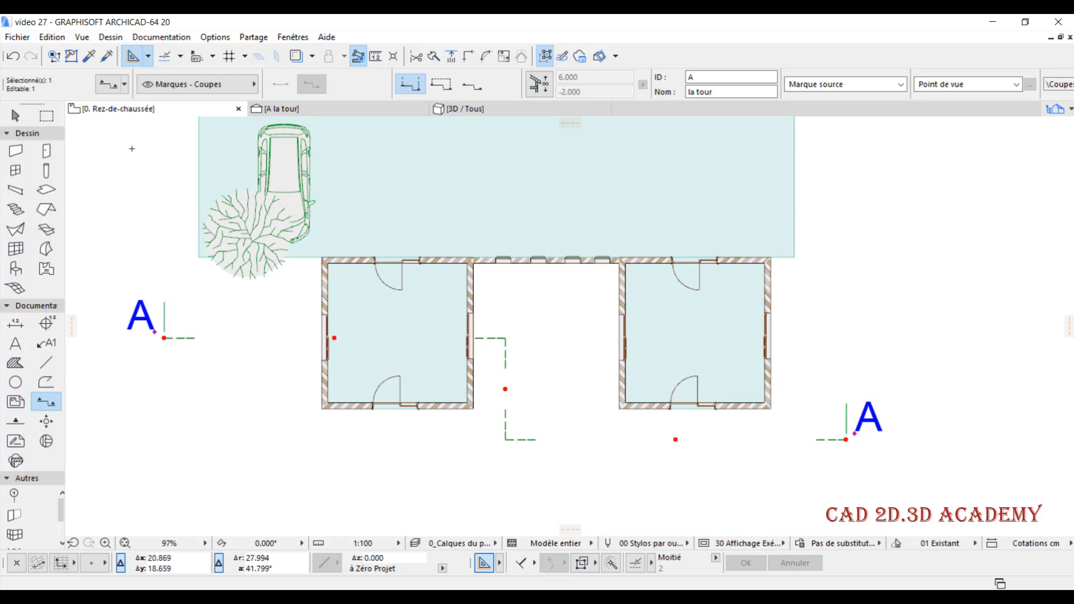
key("ctrl+t")
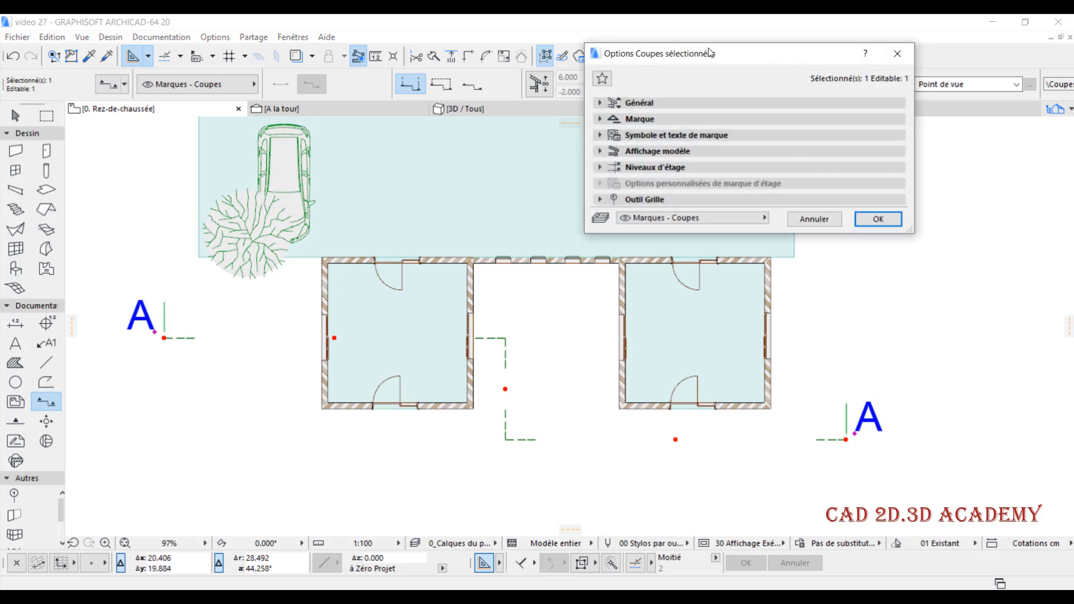
left_click_drag(710, 54, 507, 108)
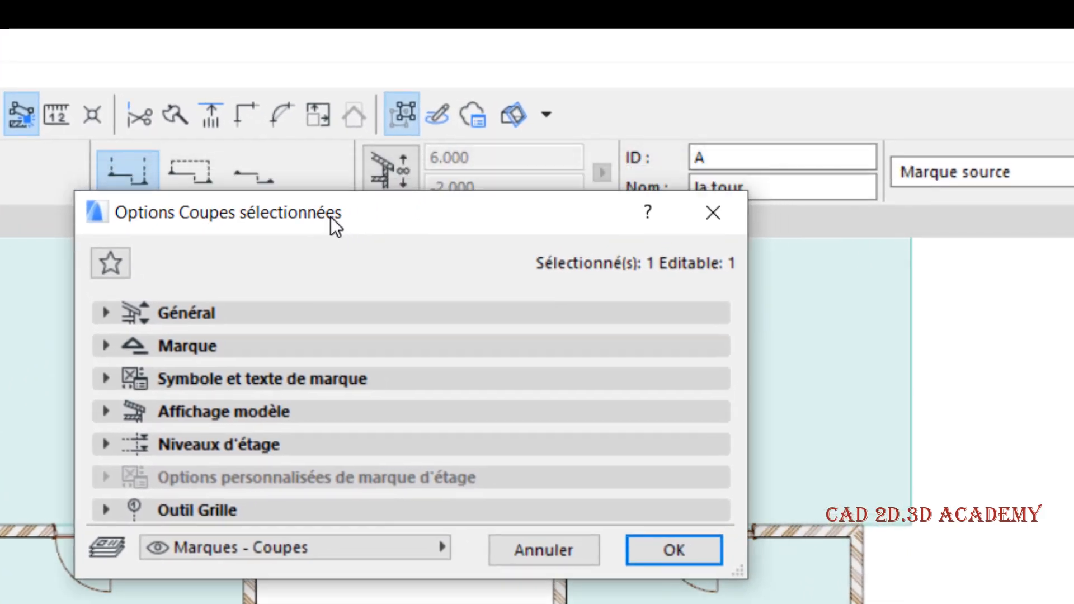
left_click_drag(331, 217, 333, 216)
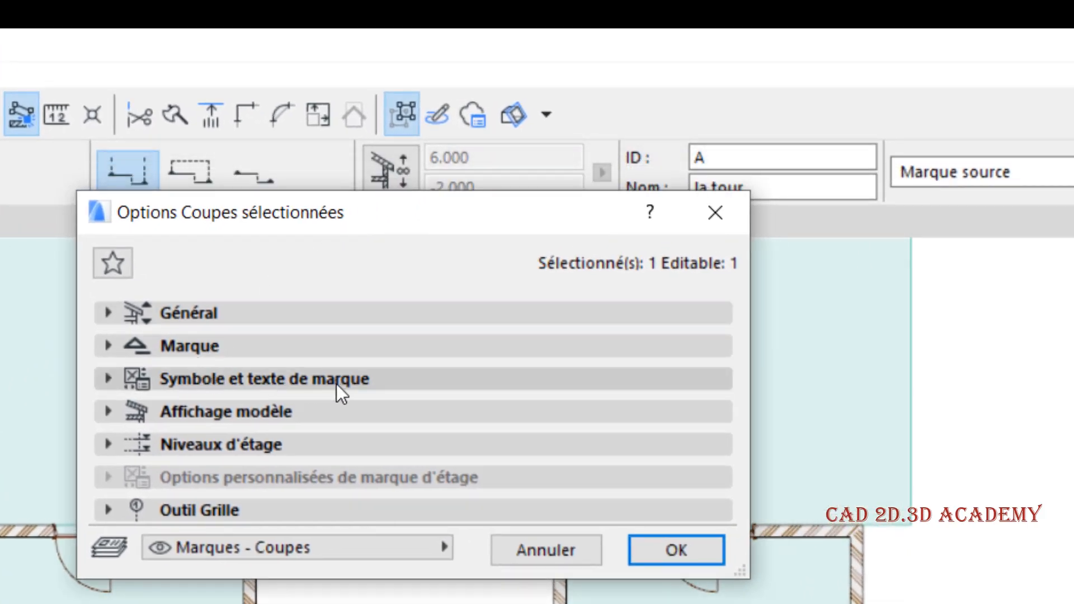
left_click(234, 349)
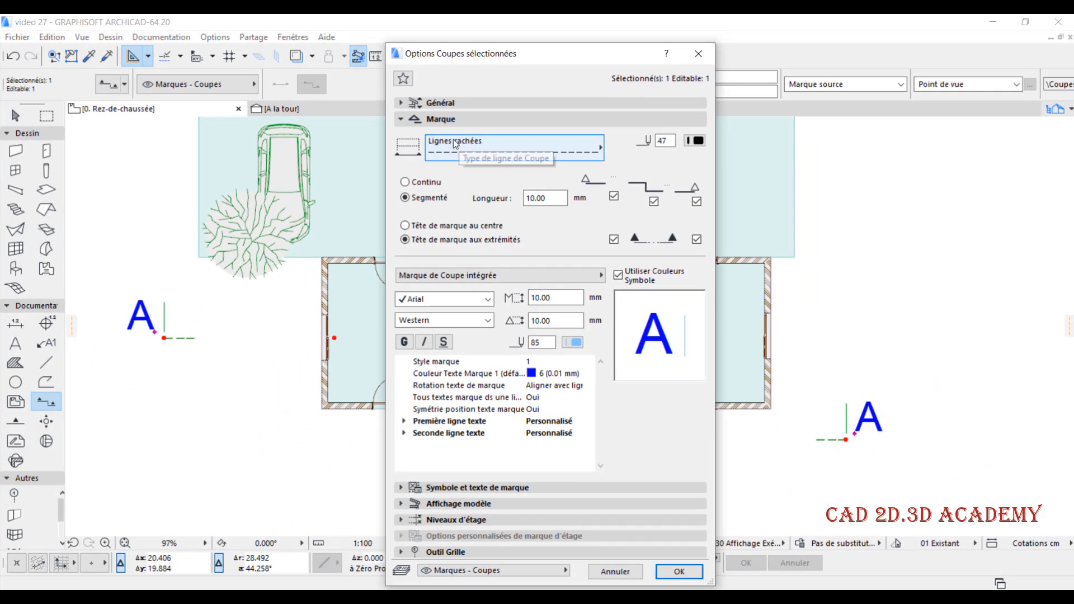
left_click_drag(522, 53, 704, 73)
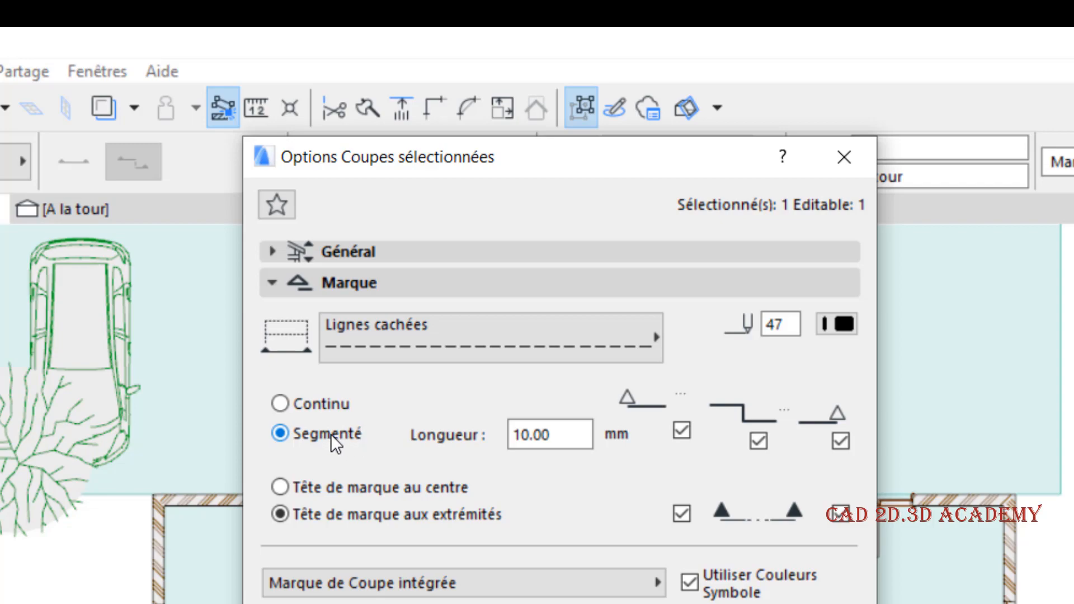
left_click(331, 403)
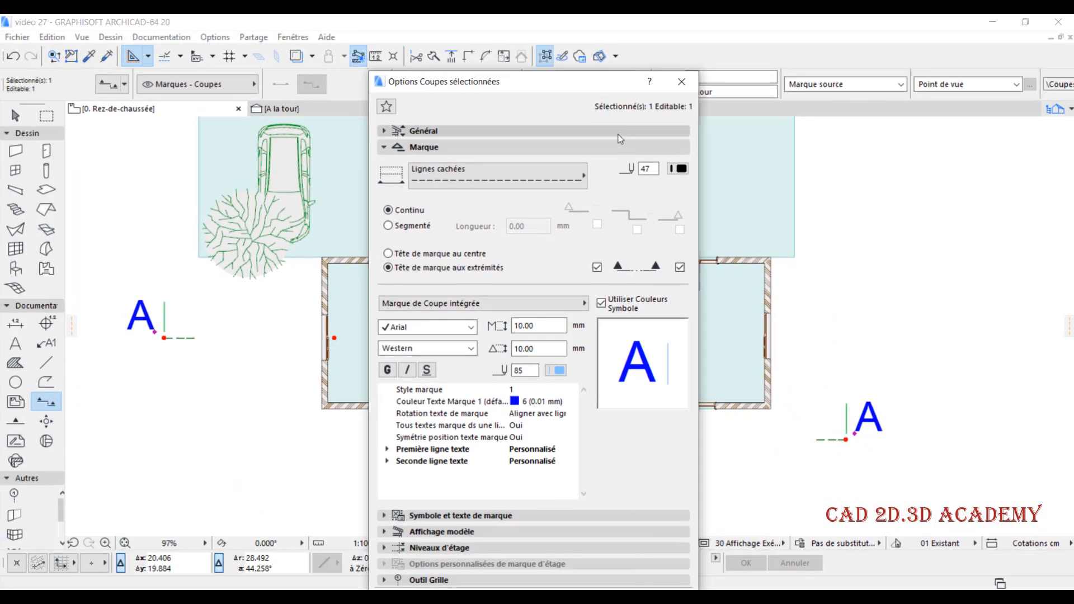
left_click_drag(581, 83, 577, 36)
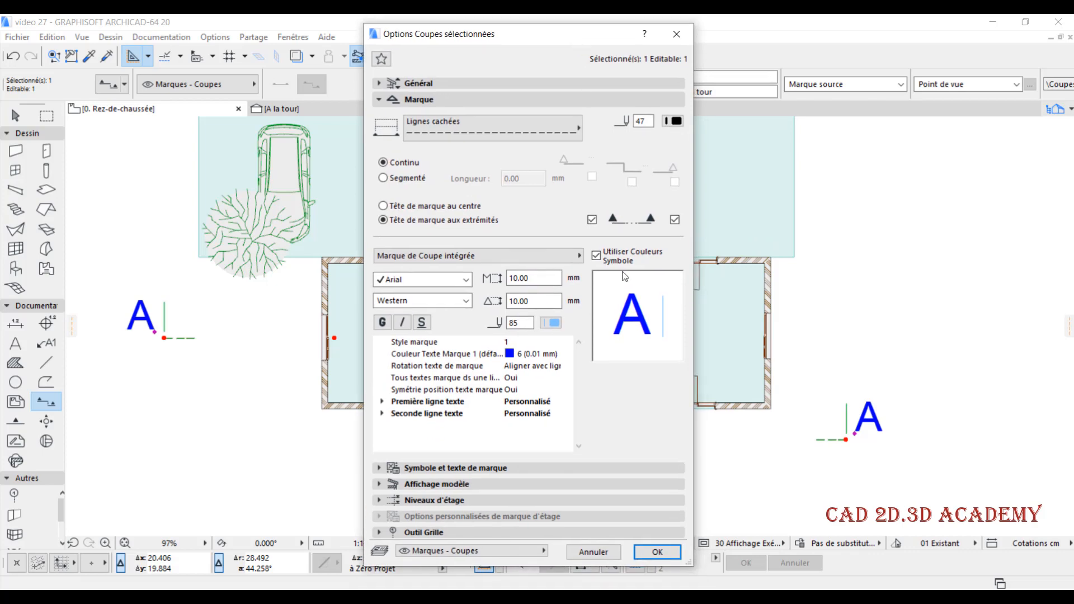
left_click(657, 552)
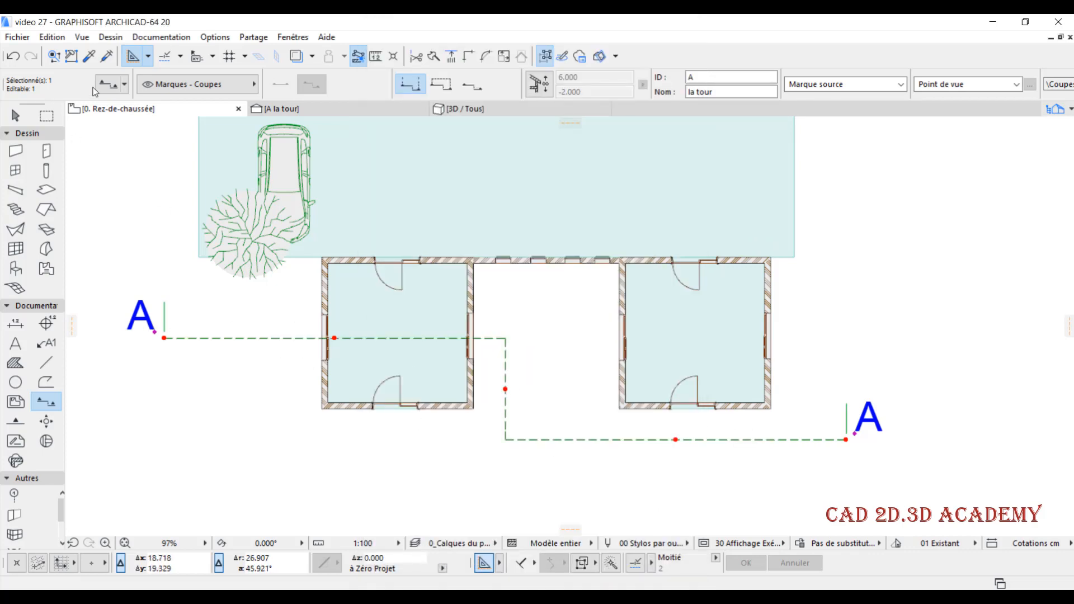
Set the marker line type of section A to the continuous Vollinie line and deselect the section
left_click(110, 87)
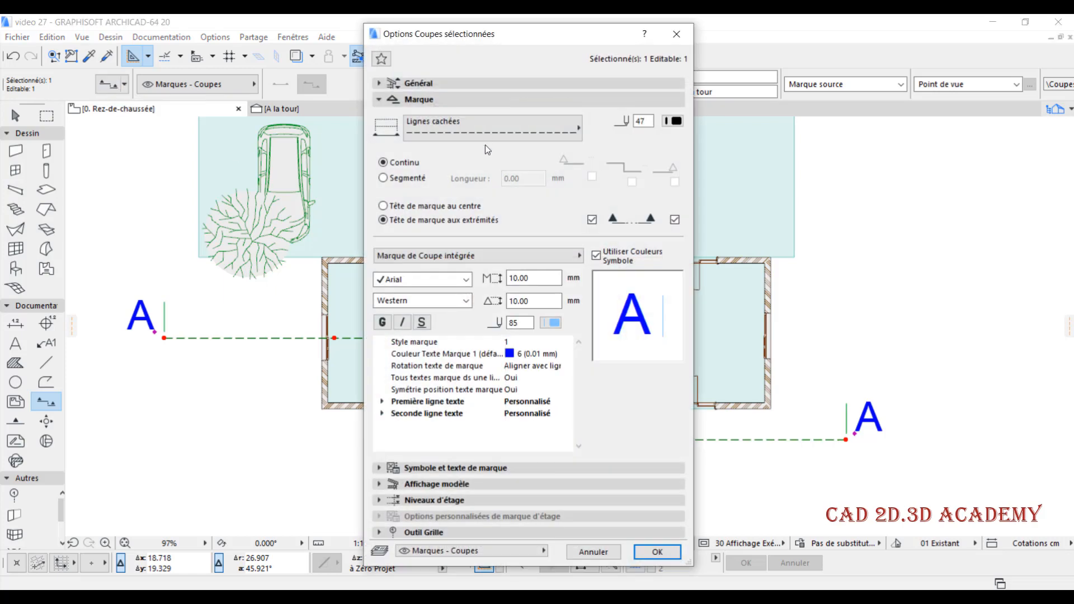
left_click(489, 120)
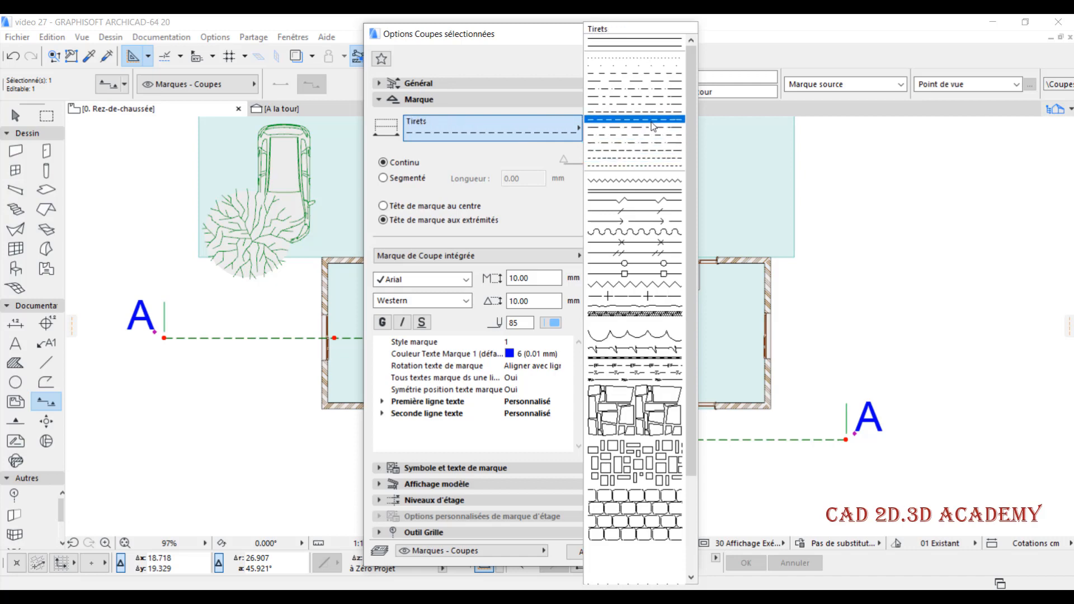
left_click(635, 45)
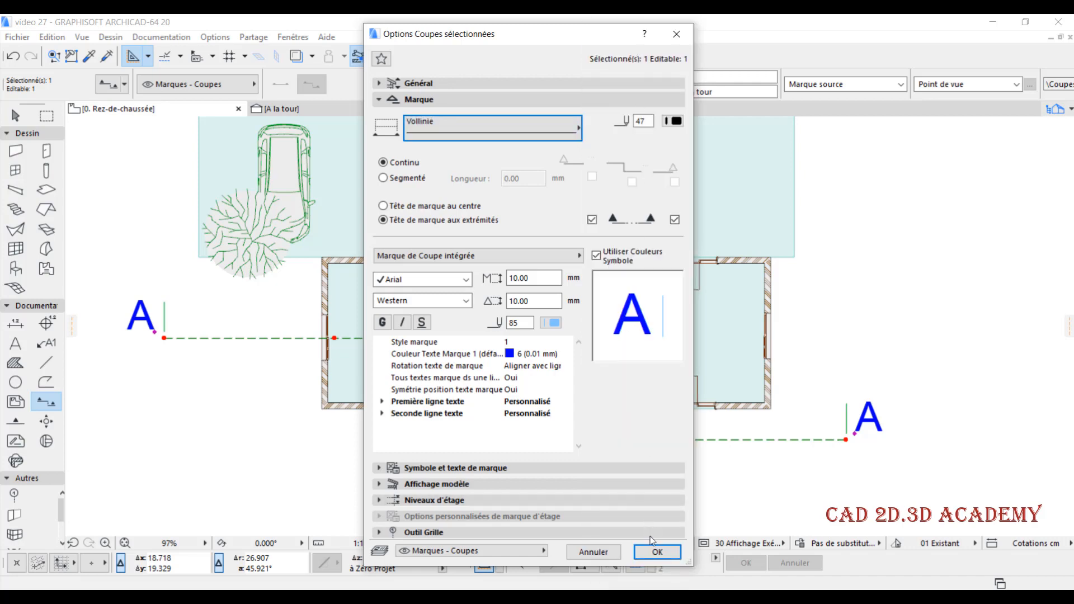
left_click(657, 553)
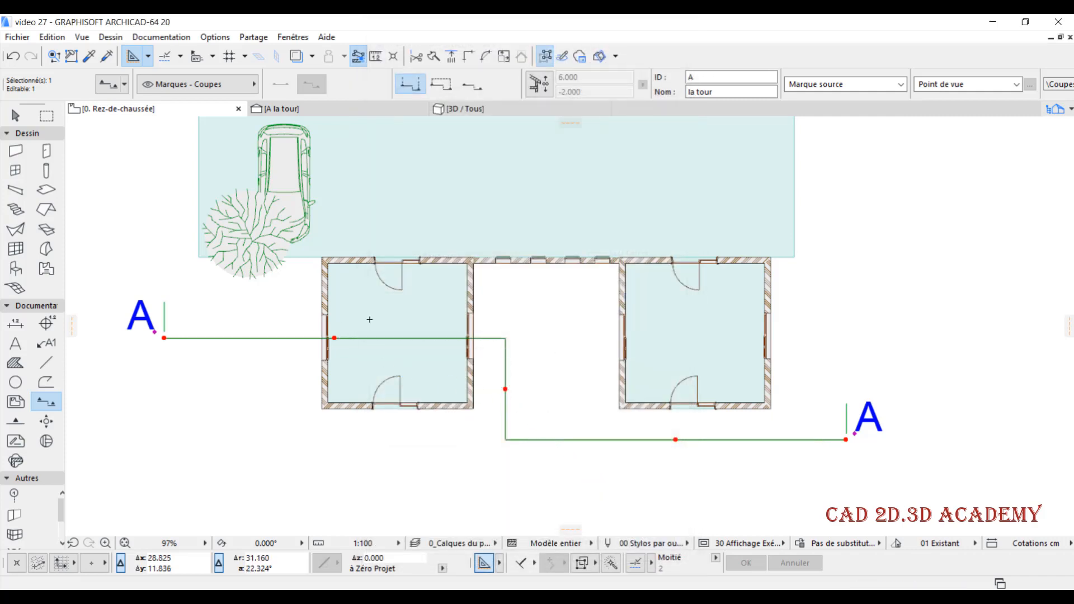
key("Escape")
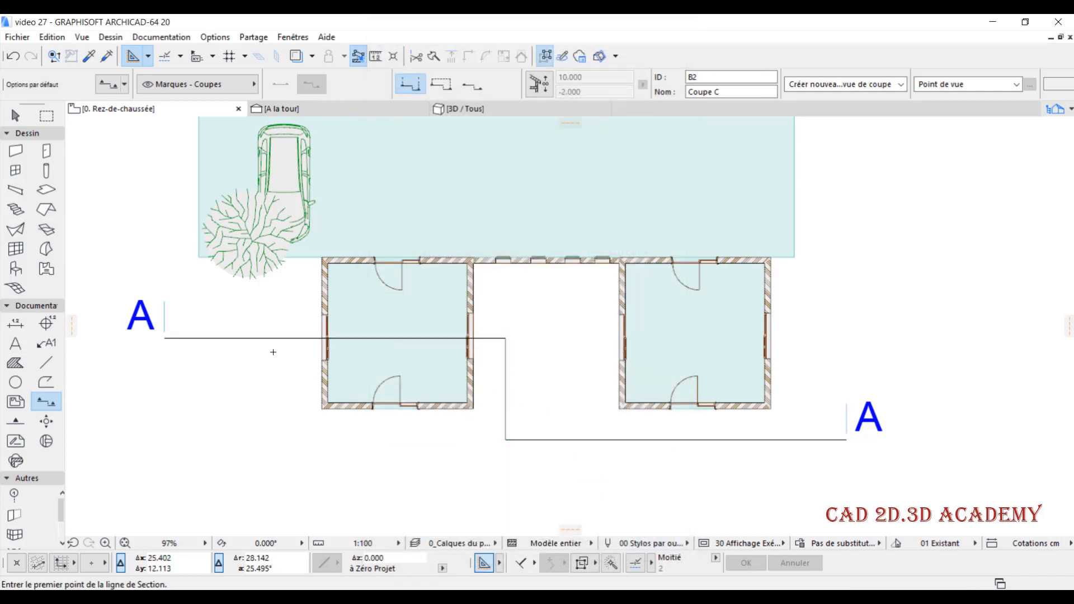
Select section line A again and set its marker line type to Tirets
left_click(271, 338)
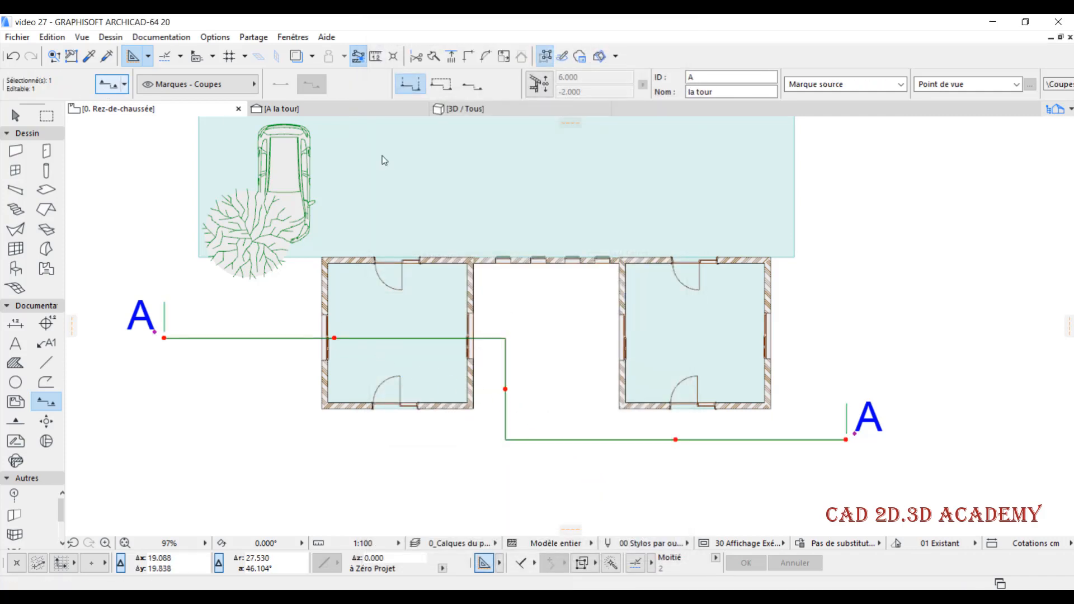
key("ctrl+t")
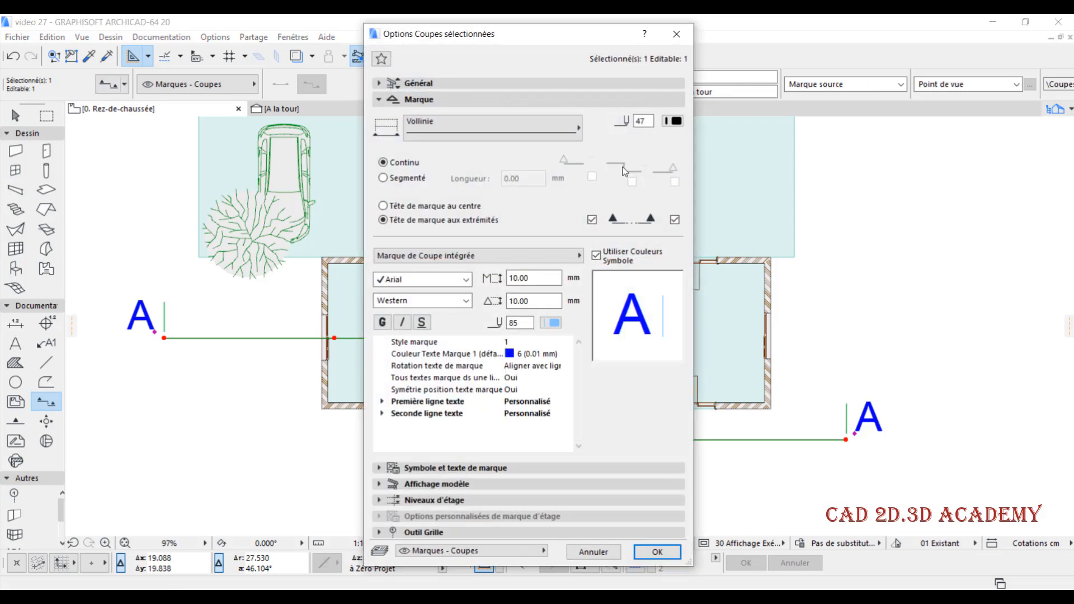
left_click(549, 132)
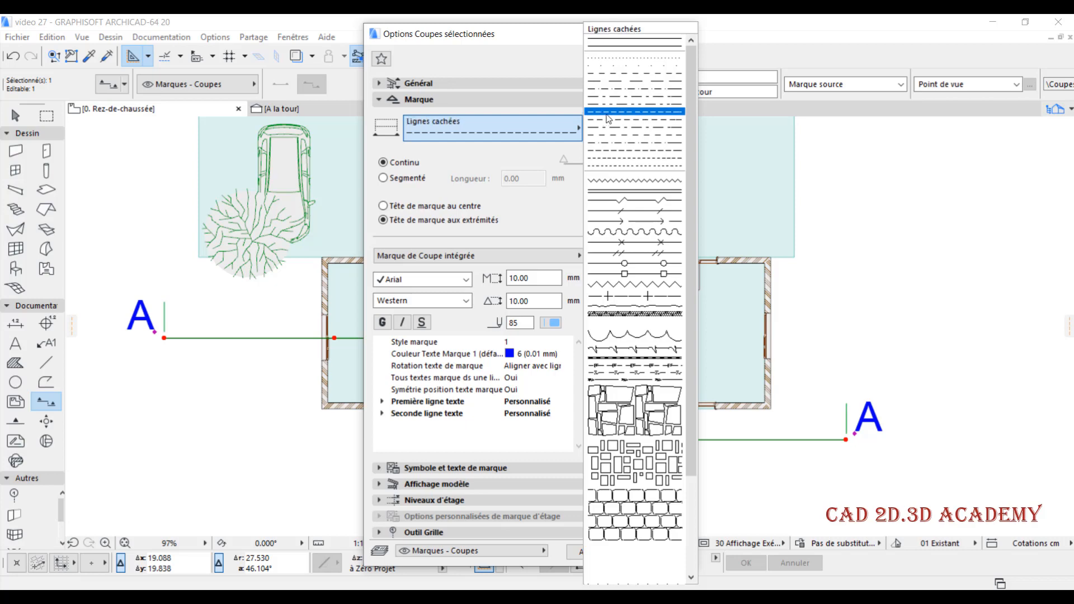
left_click(625, 119)
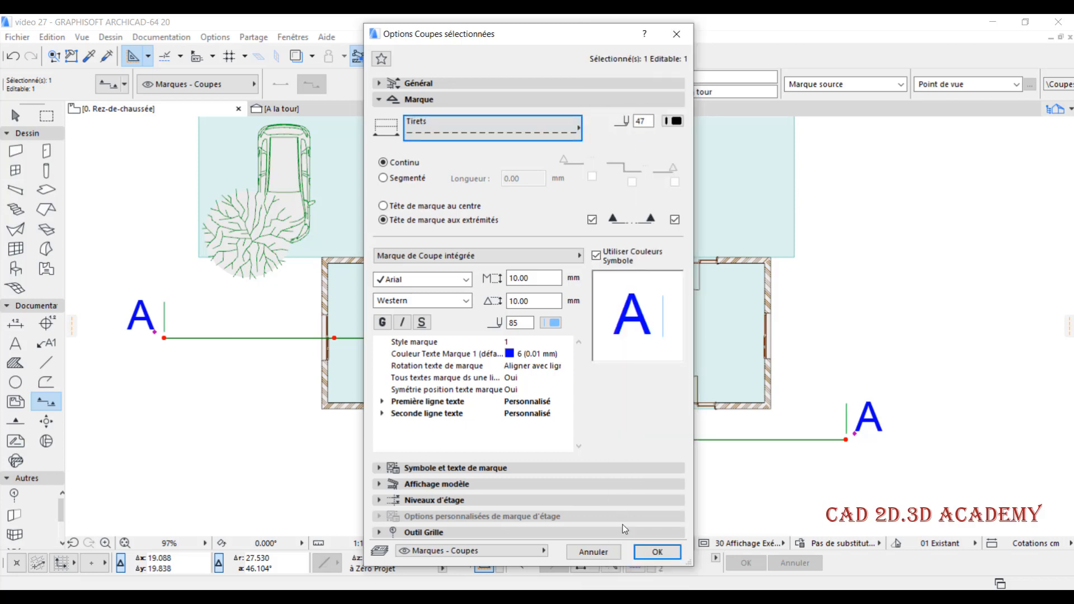
left_click(662, 551)
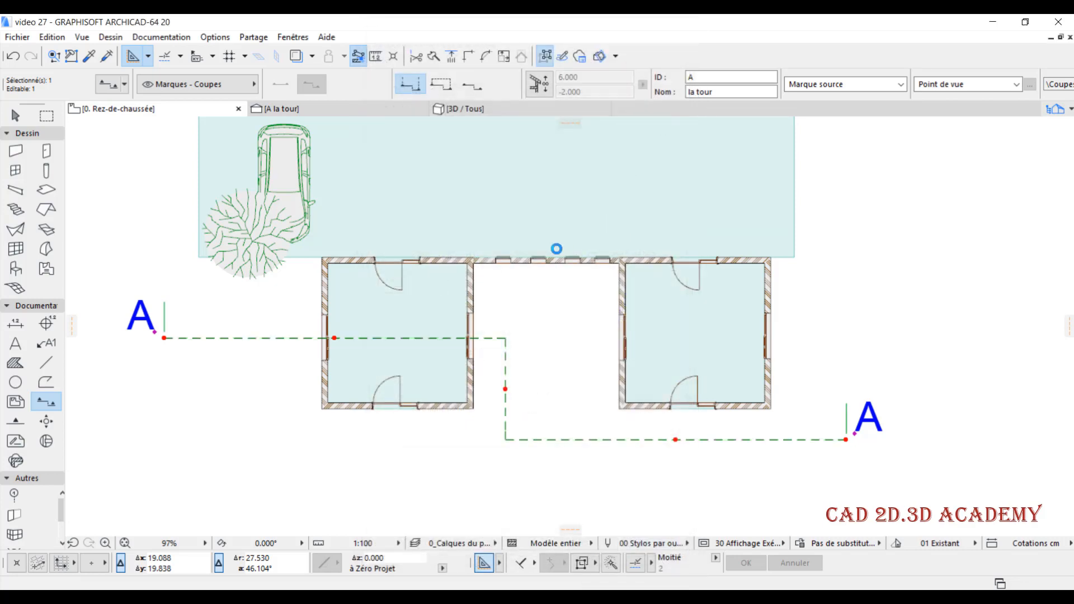
scroll(224, 342, "up", 4)
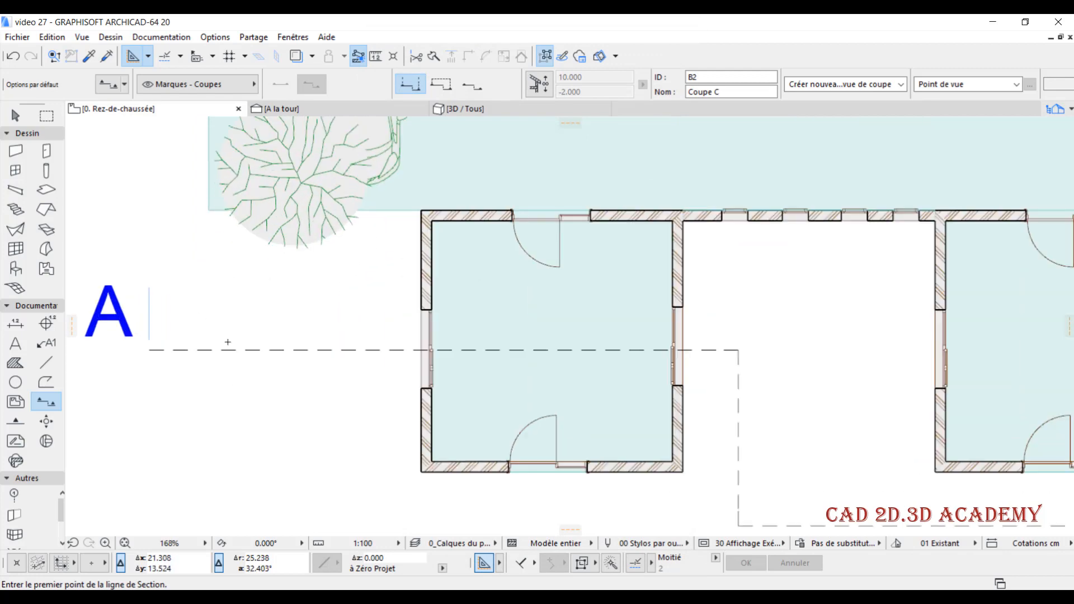
Set section A's marker line pen to red pen 141 and its mark head to Tête de marque au centre
left_click(232, 343, "shift")
scroll(232, 343, "down", 2)
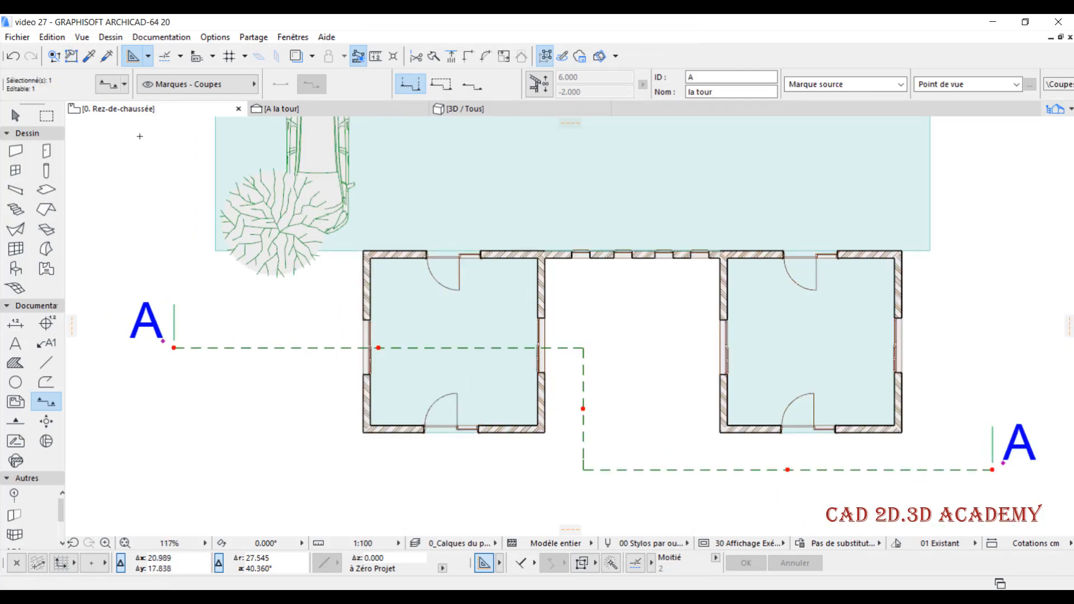
key("ctrl+t")
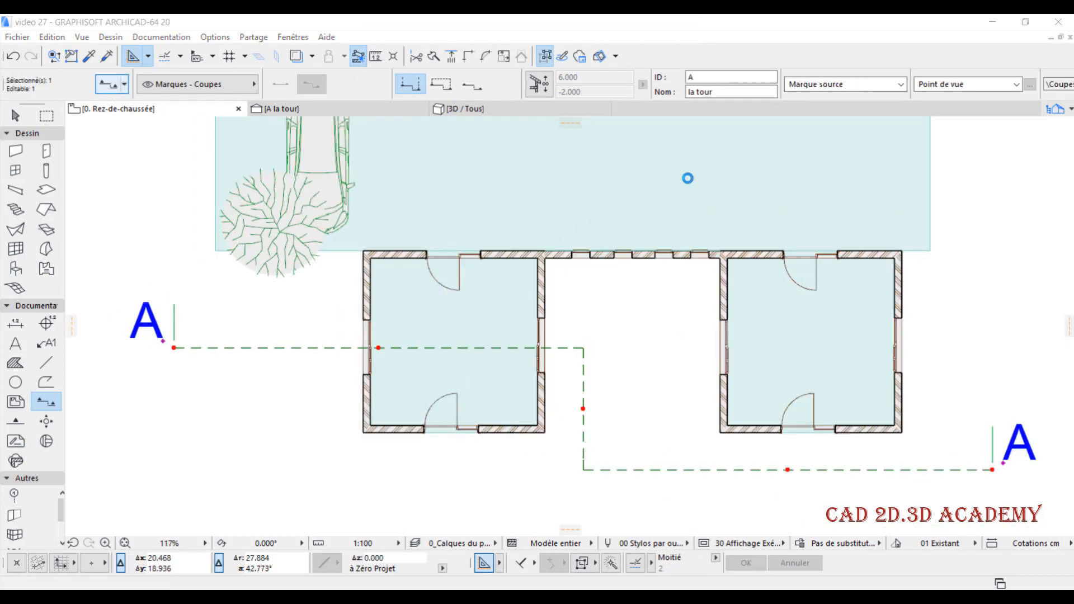
left_click(670, 120)
left_click(692, 210)
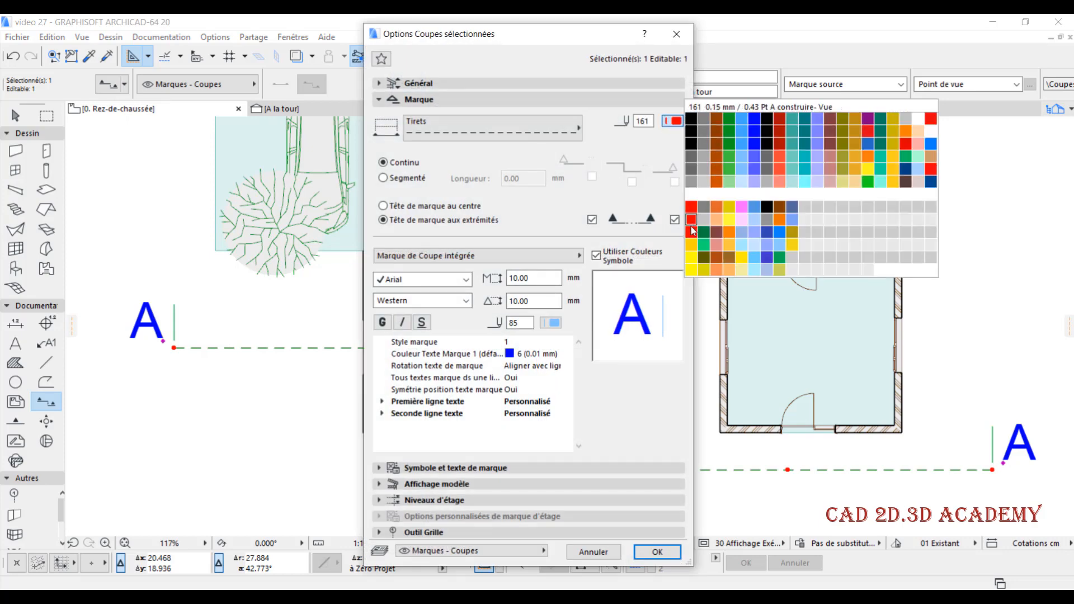
left_click(692, 231)
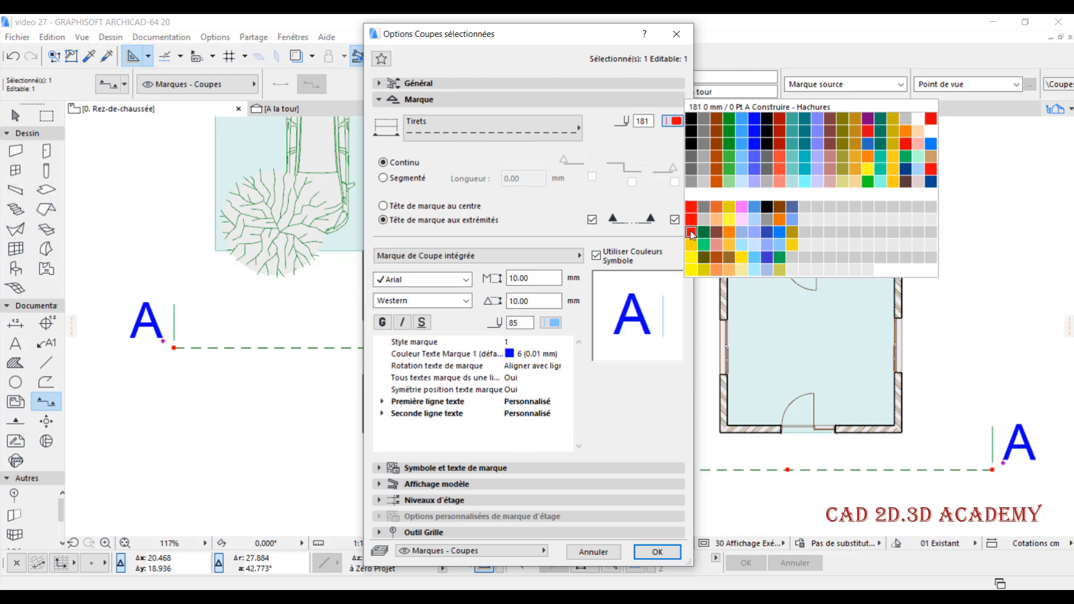
left_click(692, 210)
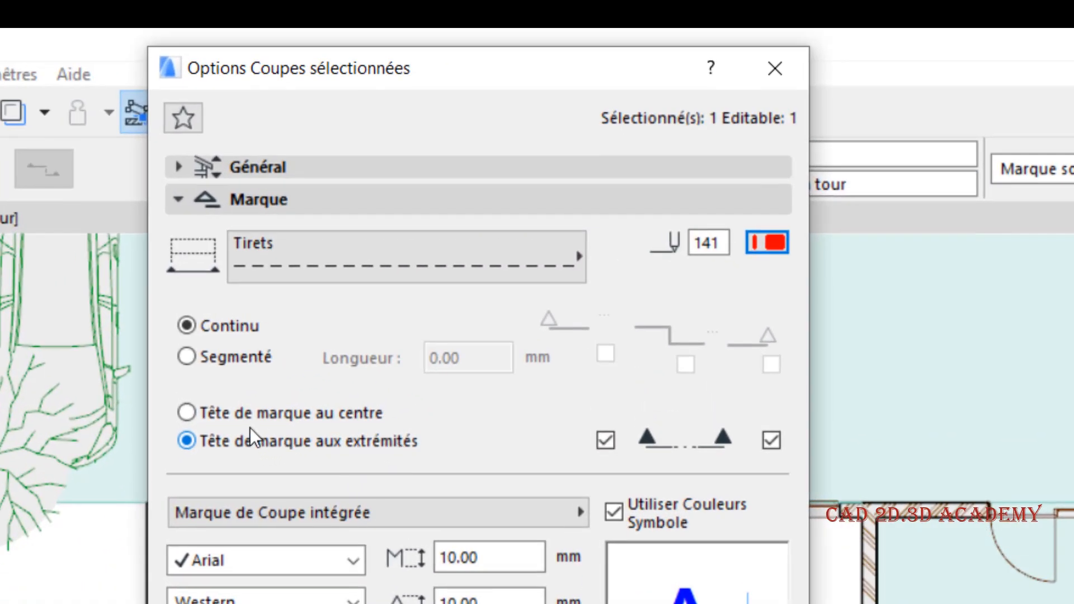
left_click(285, 417)
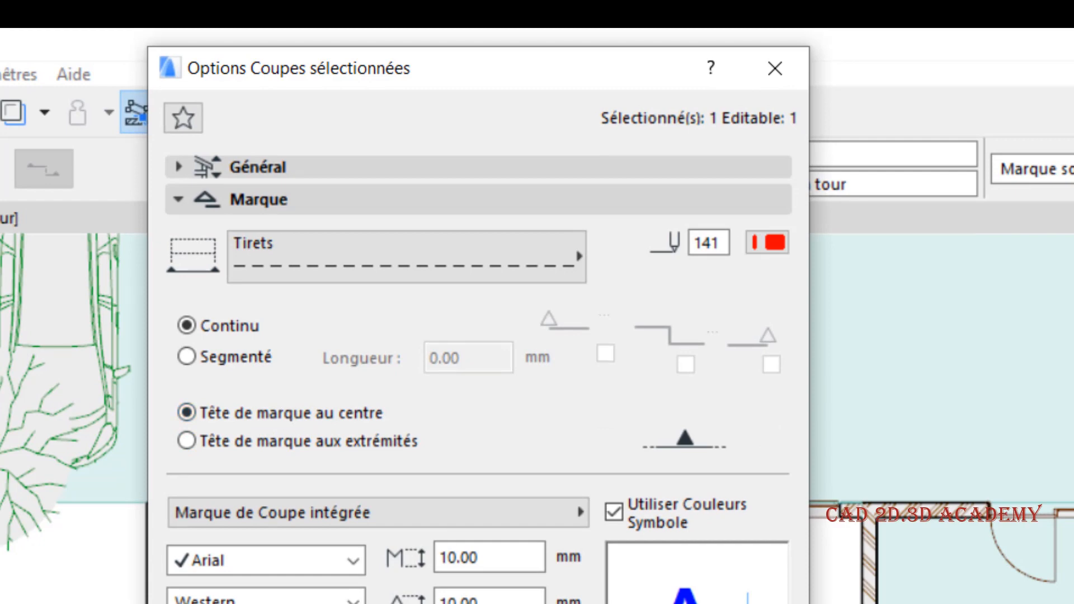
key("Return")
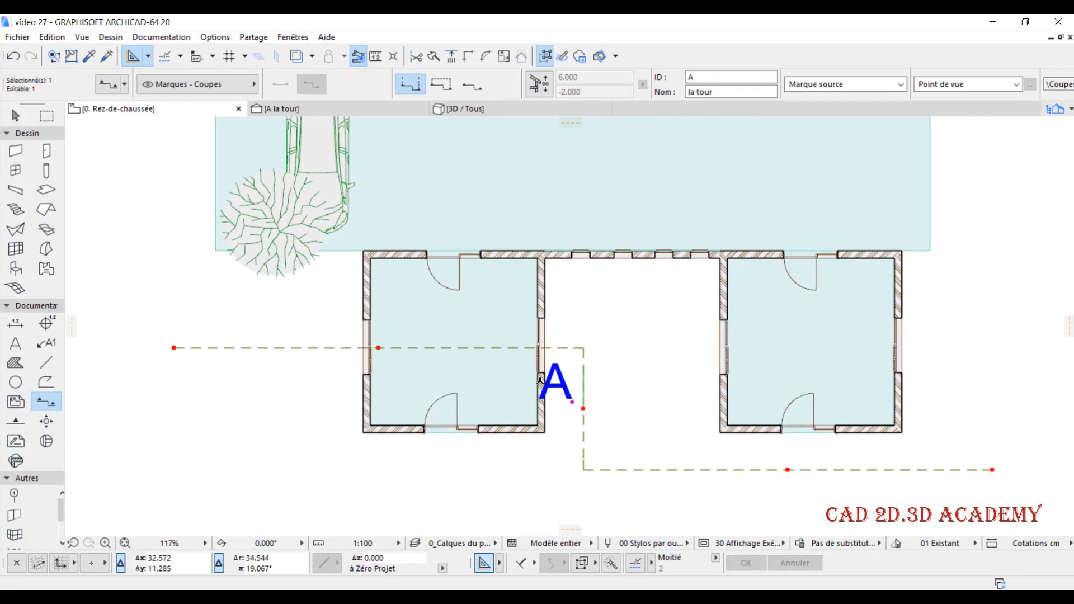
Switch section A's mark head placement to Tête de marque aux extrémités
scroll(531, 415, "down", 1)
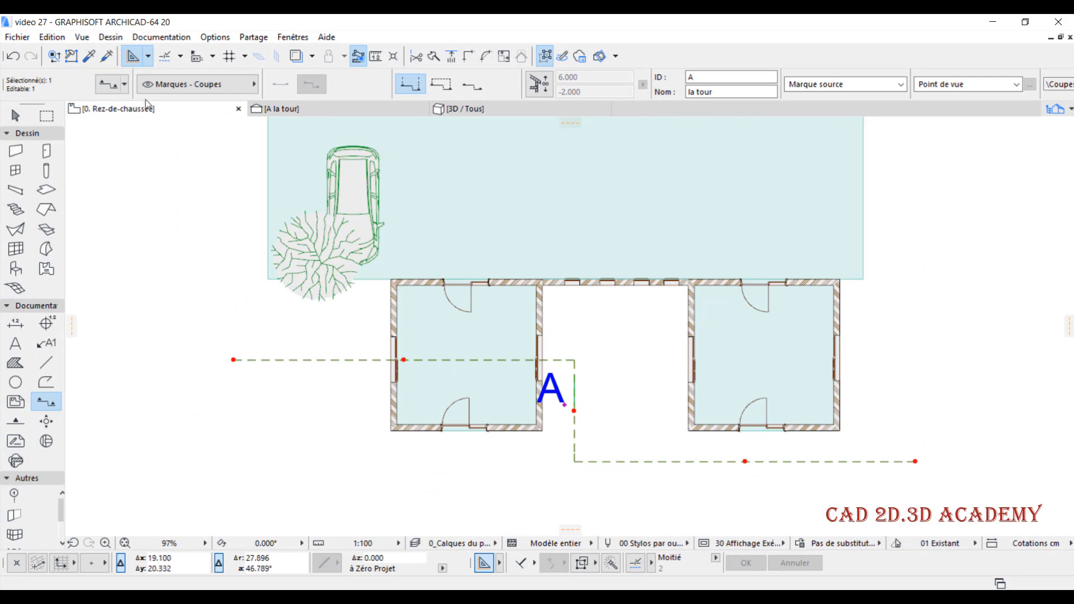
key("ctrl+t")
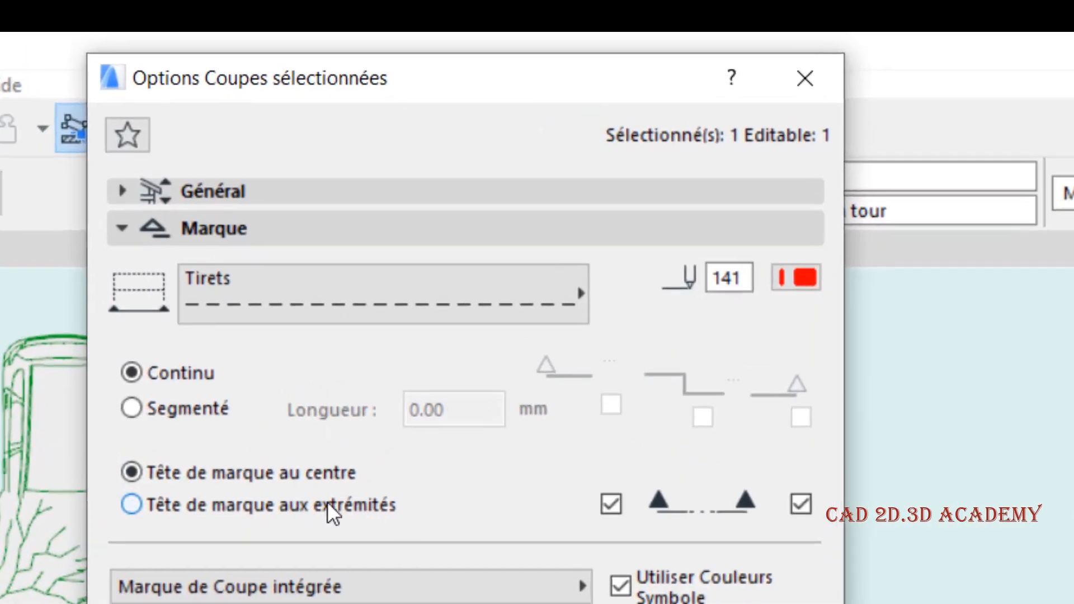
left_click(330, 504)
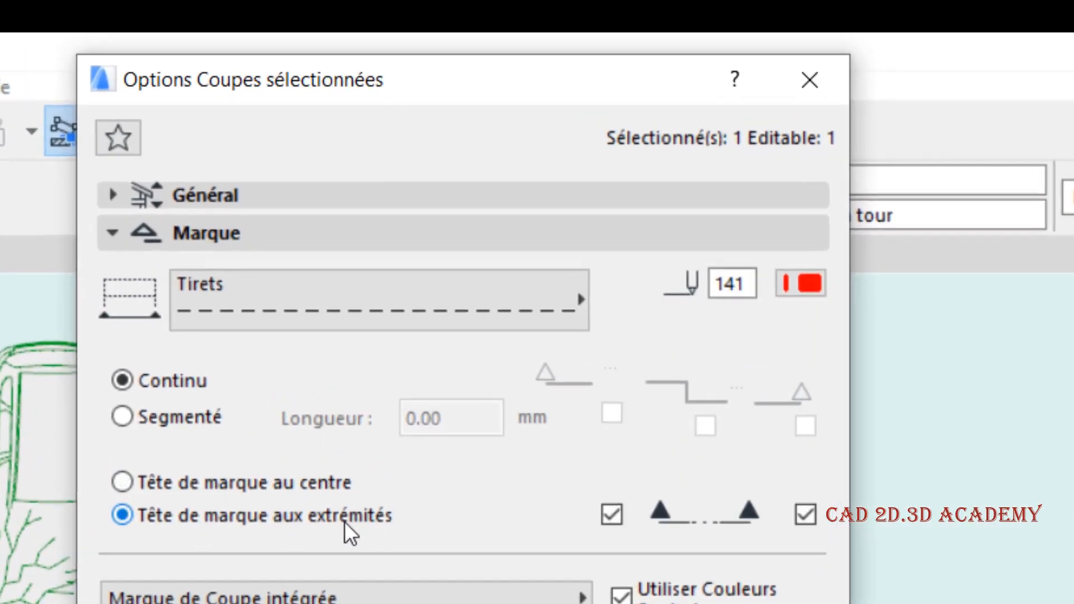
left_click(256, 472)
left_click(184, 520)
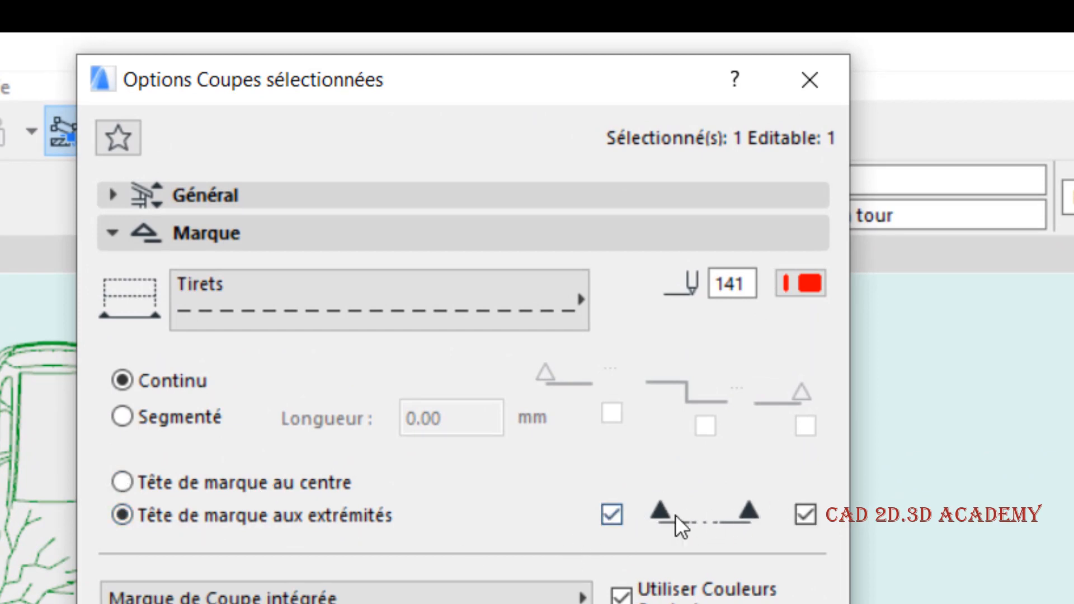
Turn off the mark head at section line A's left end, keeping only the head at its right end
left_click(613, 515)
left_click(805, 516)
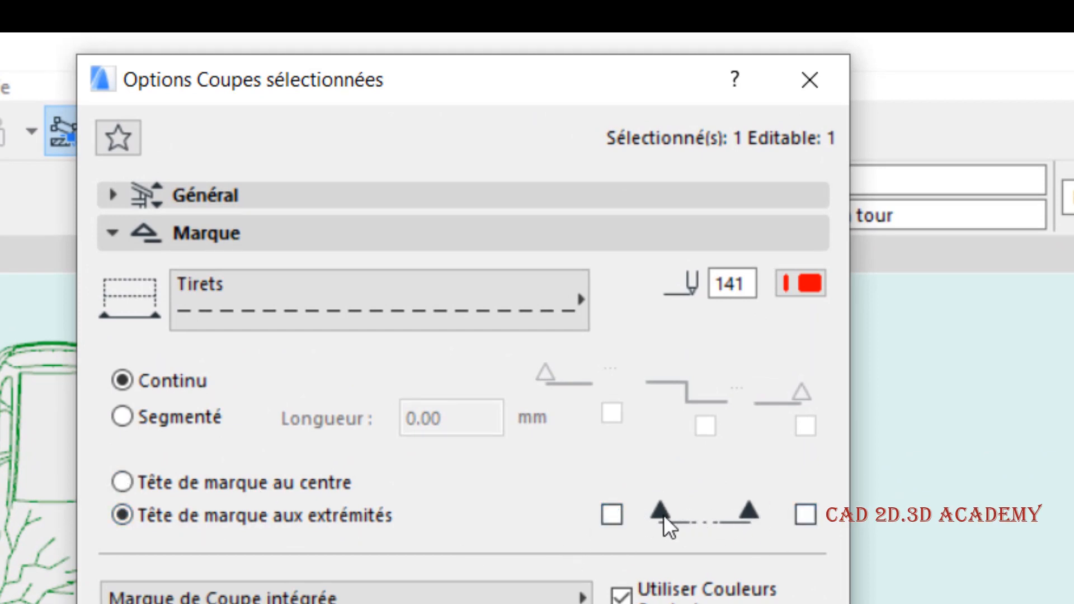
left_click(611, 515)
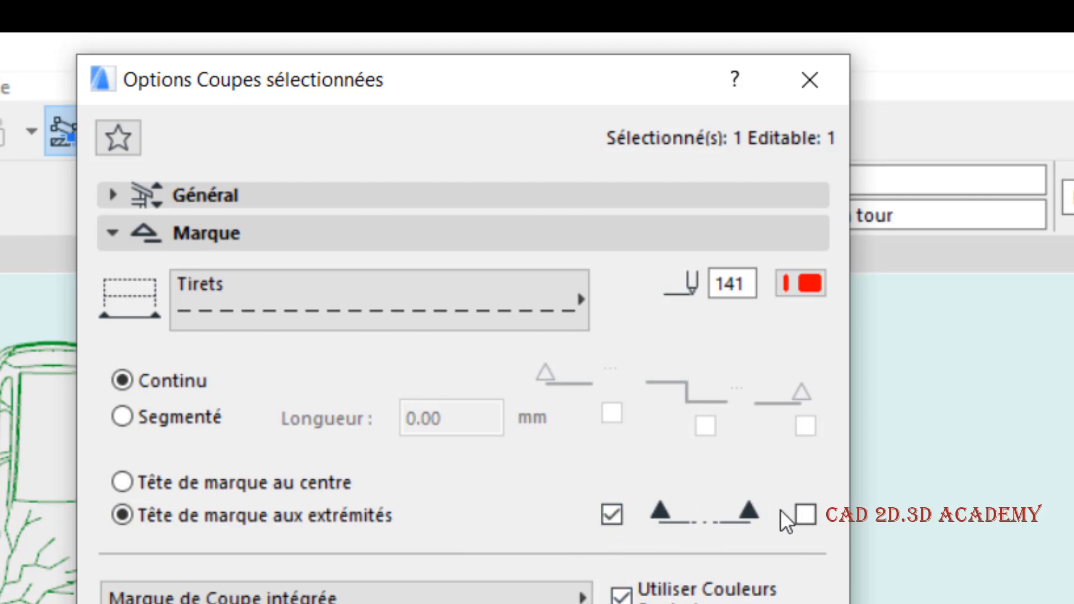
left_click(805, 514)
left_click(609, 519)
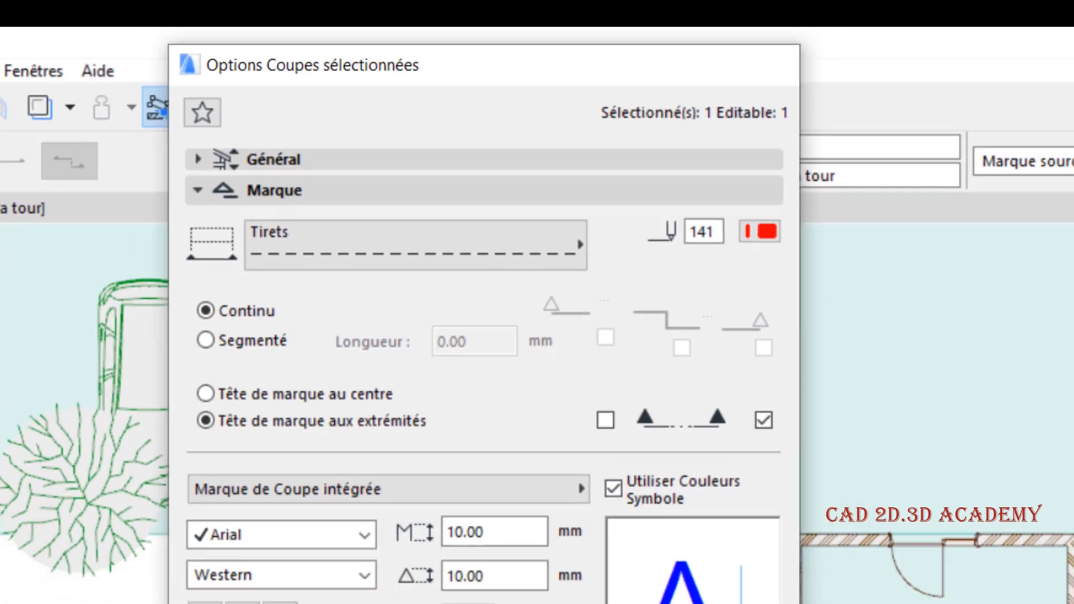
left_click(668, 439)
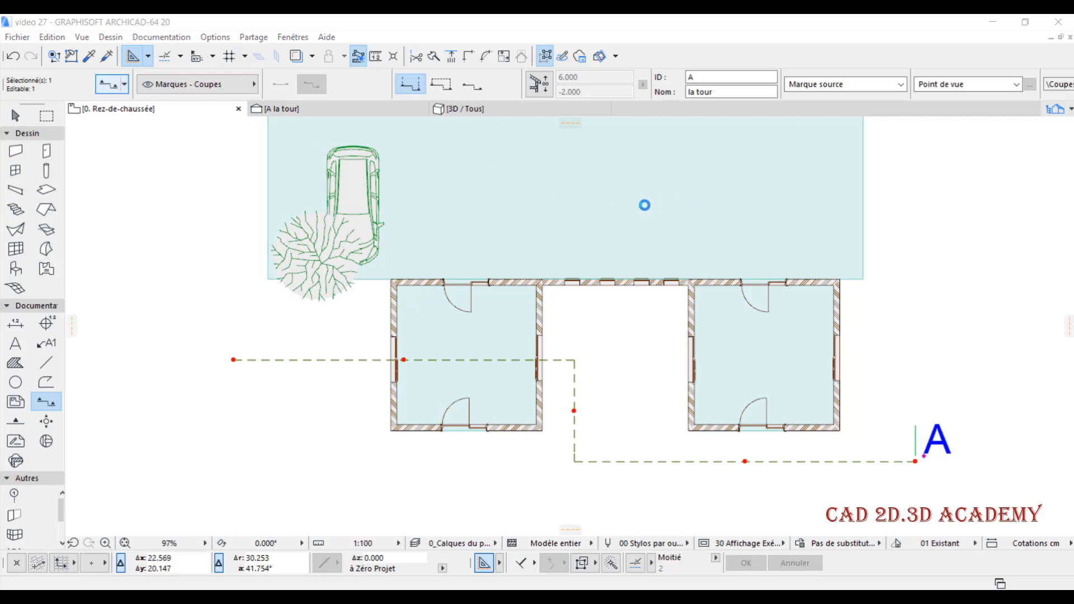
Enable the mark heads at both ends of section A and make its marker line Segmenté with a 20 mm segment length
key("ctrl+t")
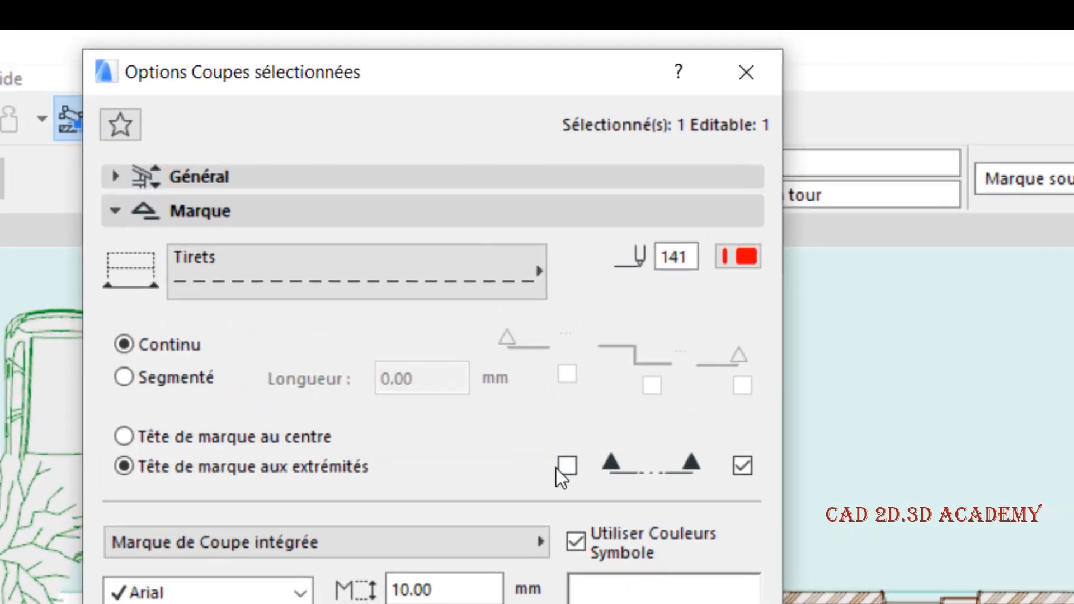
left_click(588, 250)
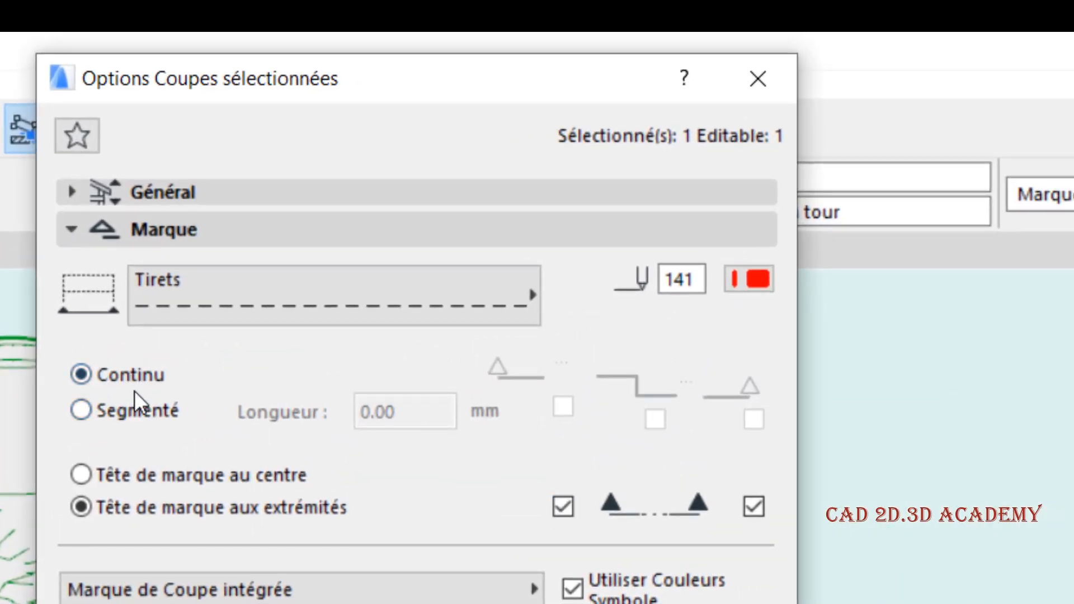
left_click(140, 410)
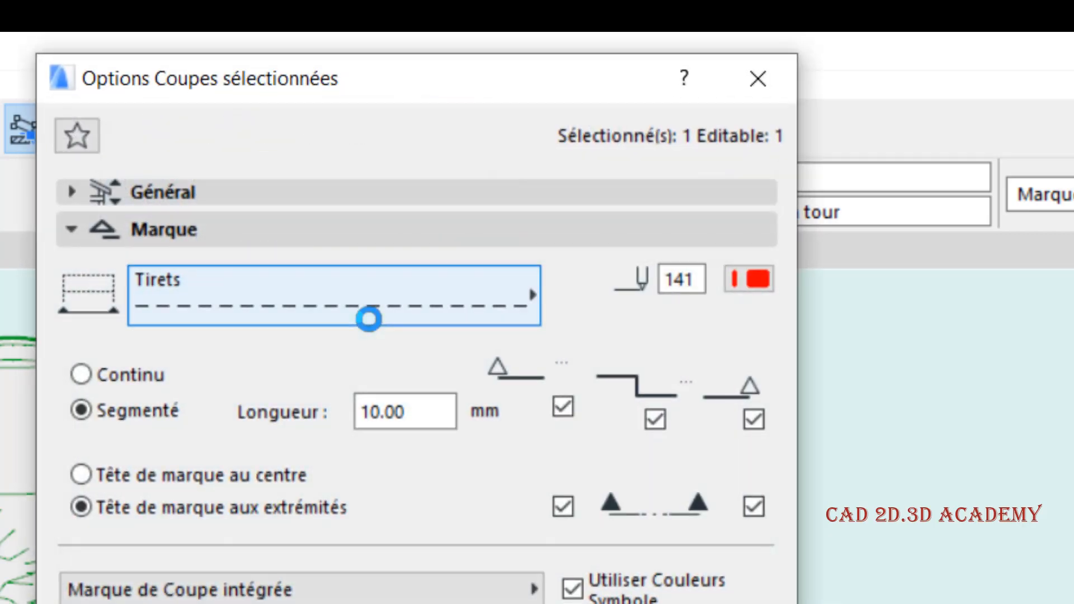
left_click(414, 414)
left_click_drag(412, 424, 259, 412)
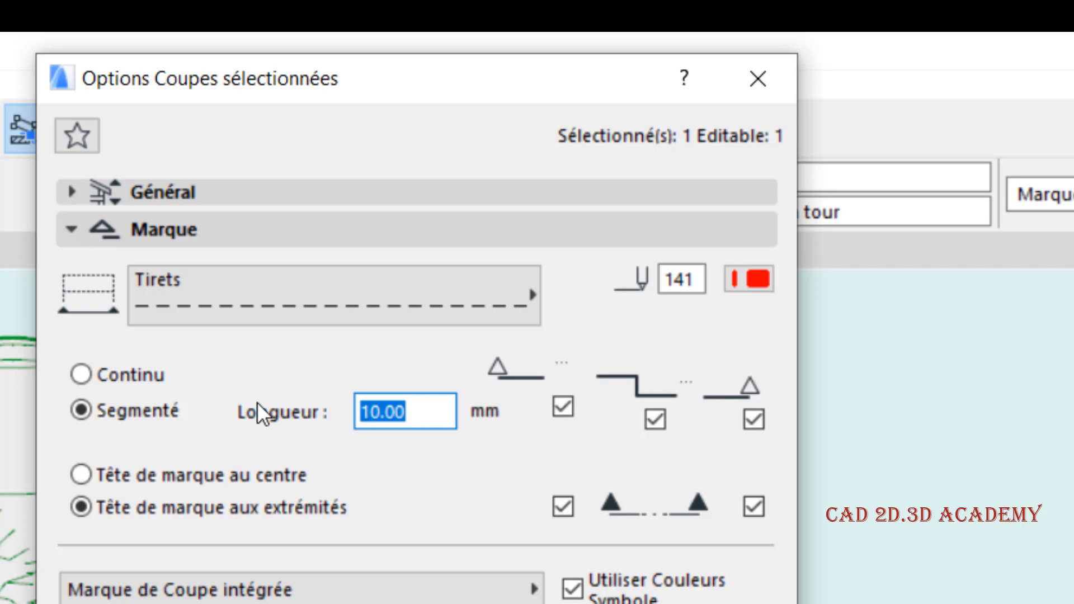
type("20.00")
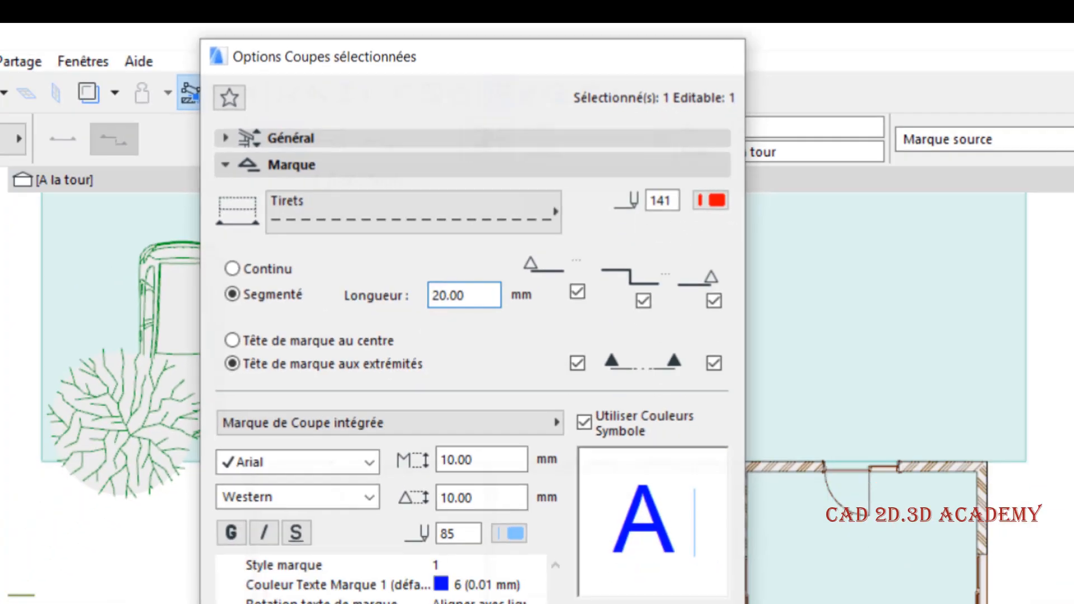
key("Return")
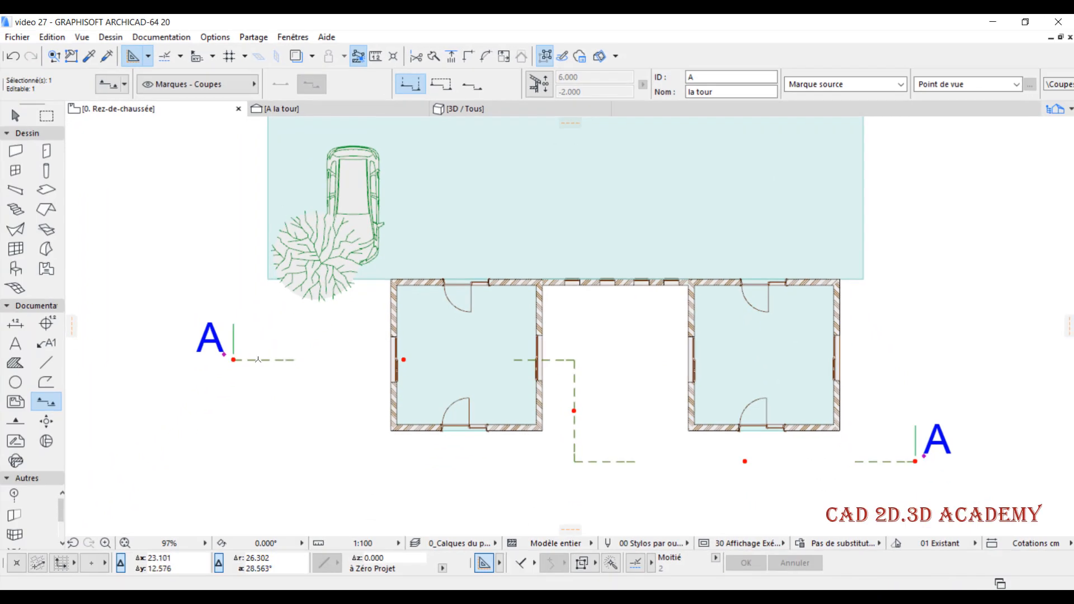
Hide the marker line segment at section A's left end
left_click(115, 87)
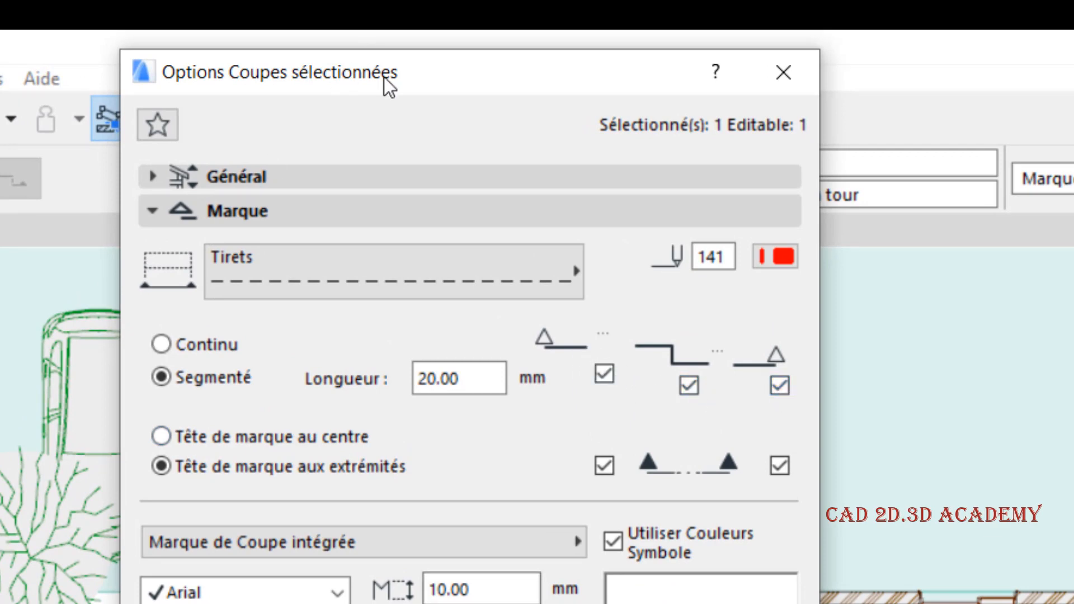
left_click_drag(388, 86, 382, 603)
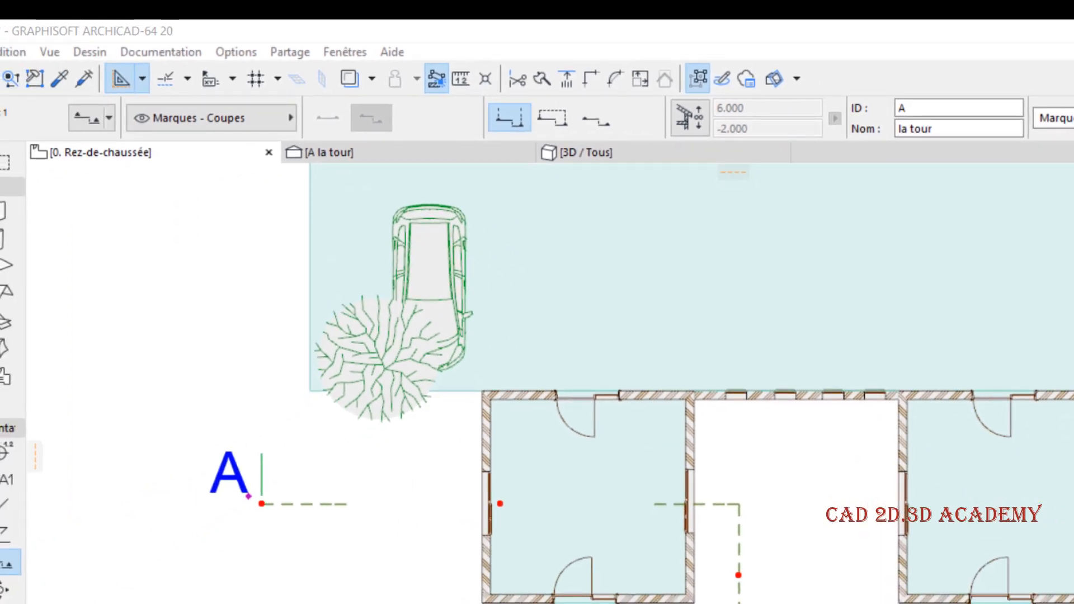
key("ctrl+t")
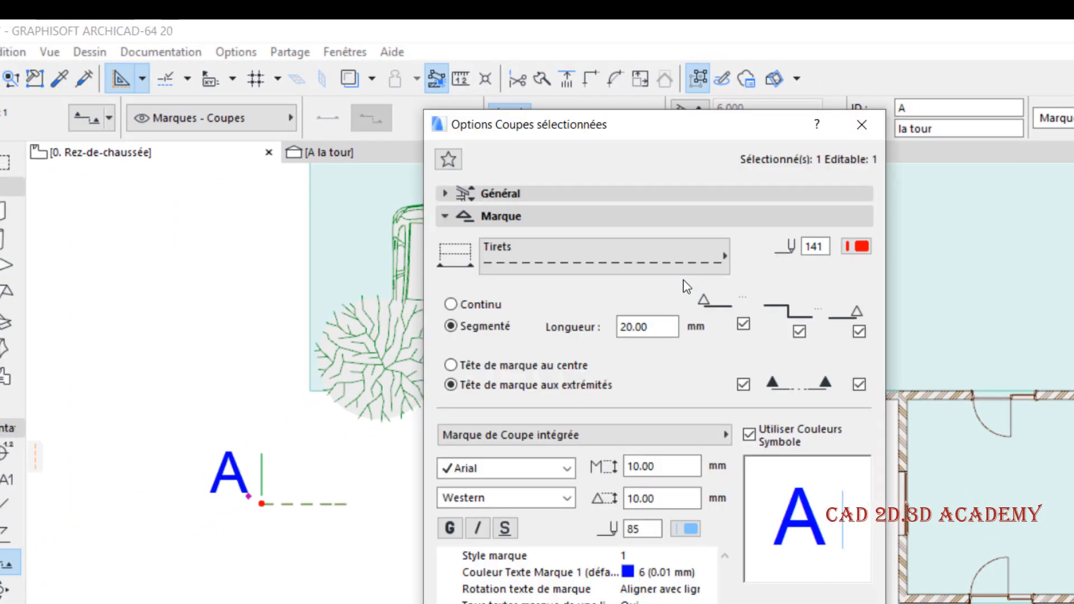
left_click(744, 324)
left_click_drag(694, 124, 690, 67)
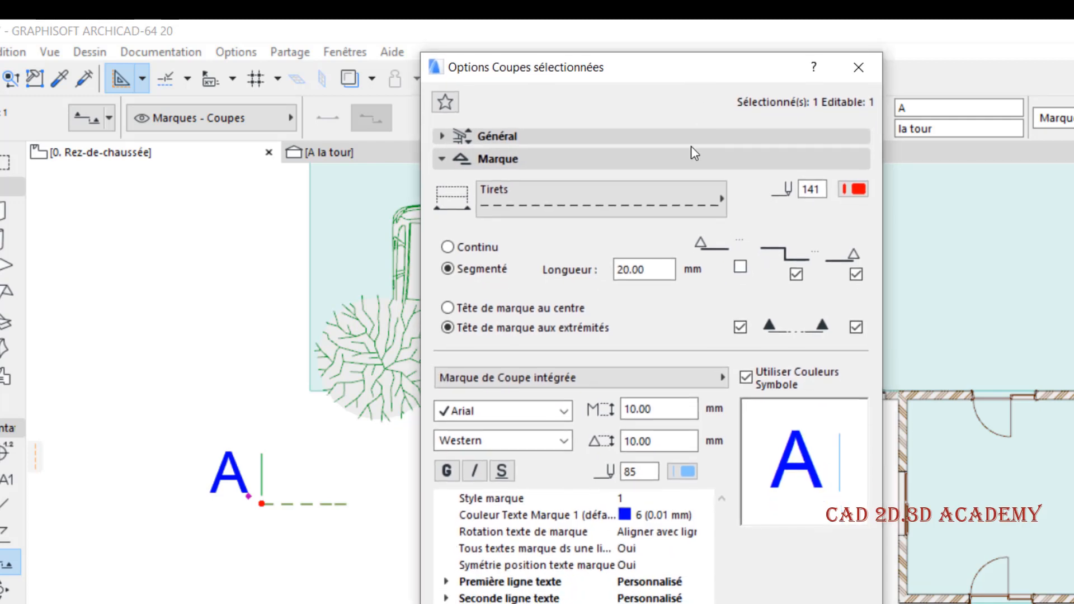
key("Return")
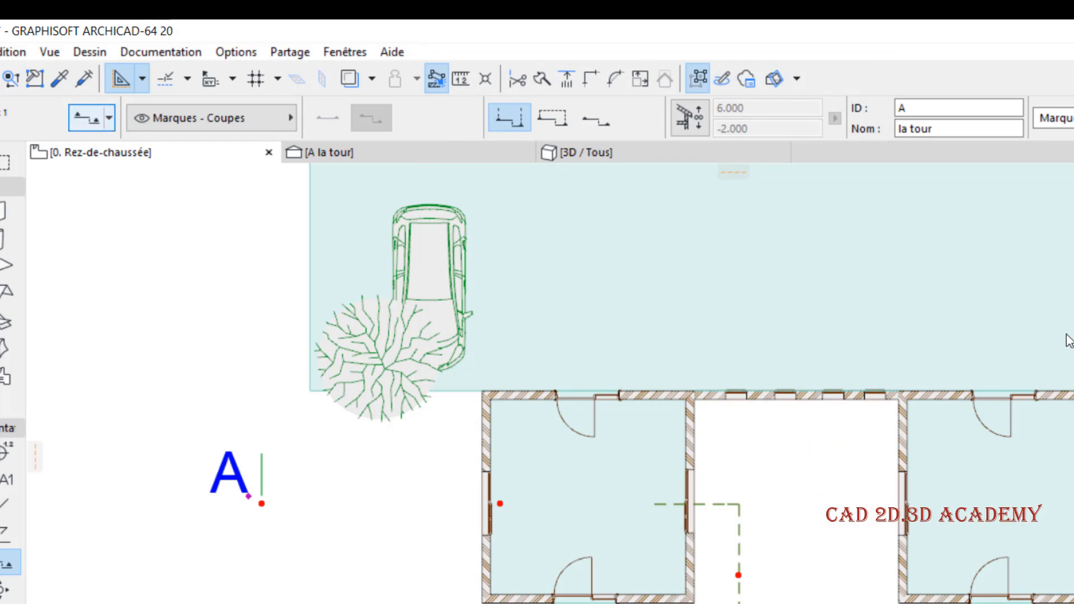
Re-enable the left-end line segment of section A and set its mark type to Pas de Marque
key("ctrl+t")
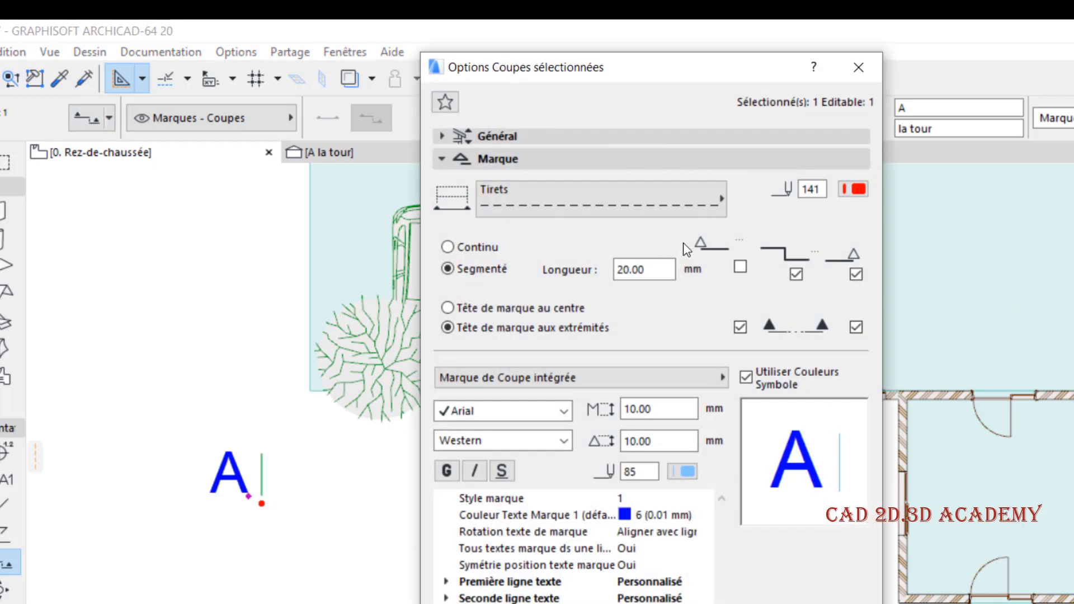
left_click(740, 266)
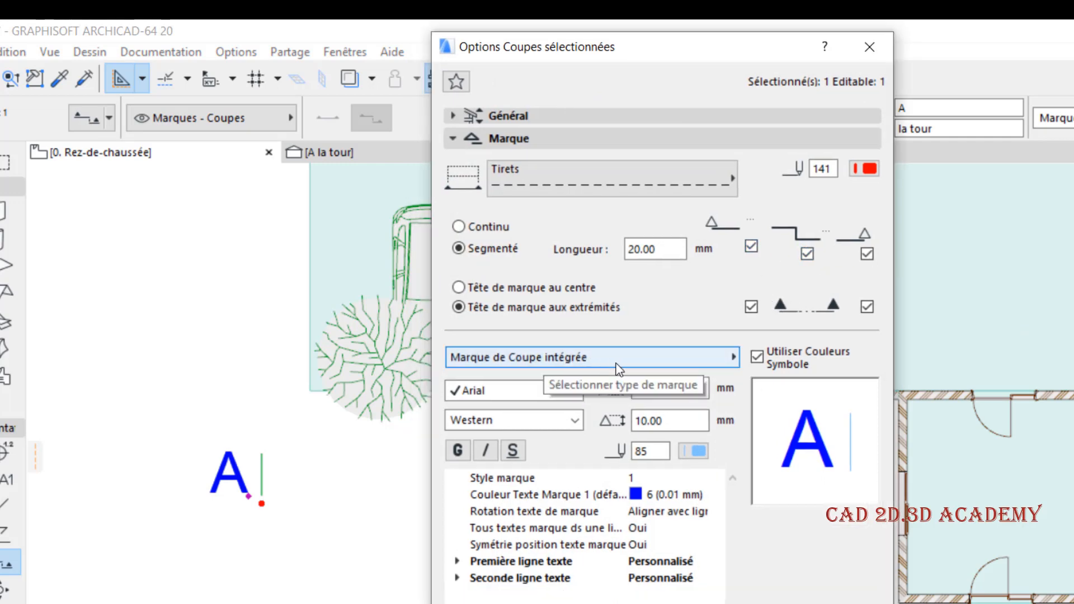
left_click(612, 361)
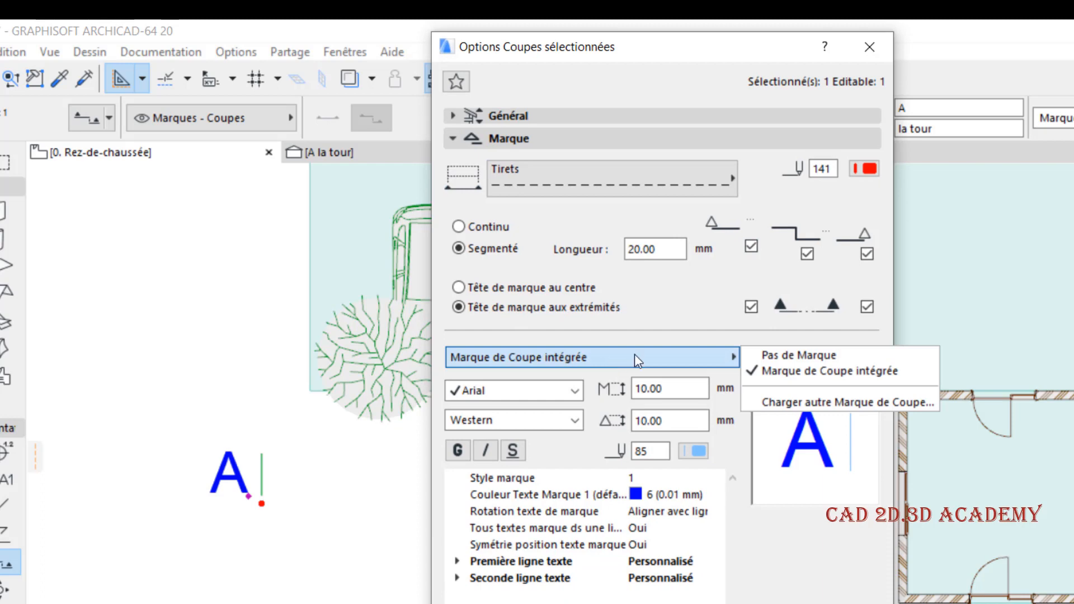
left_click(814, 357)
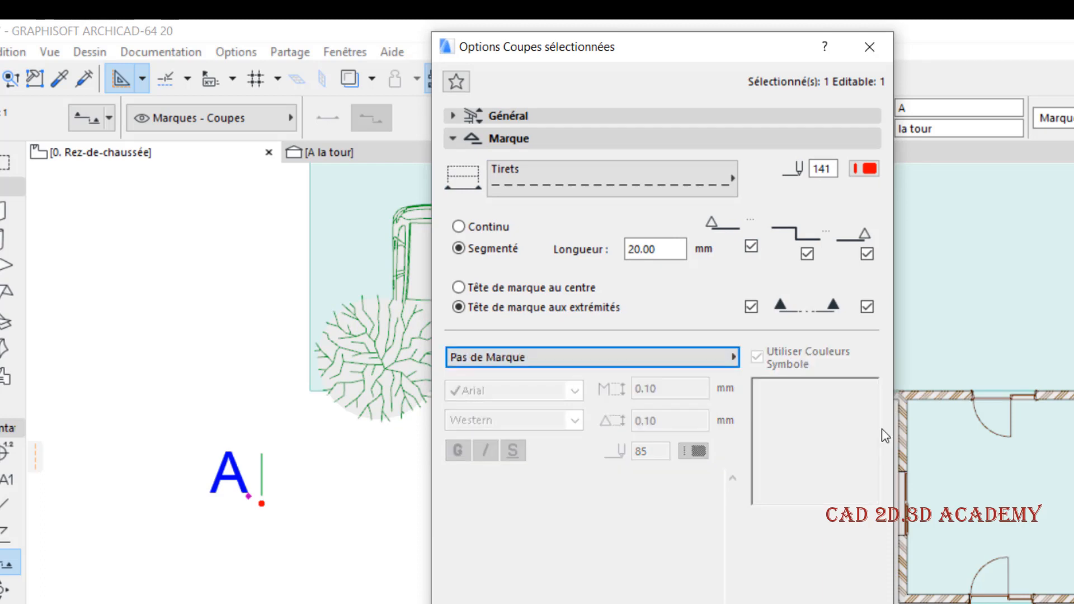
key("Return")
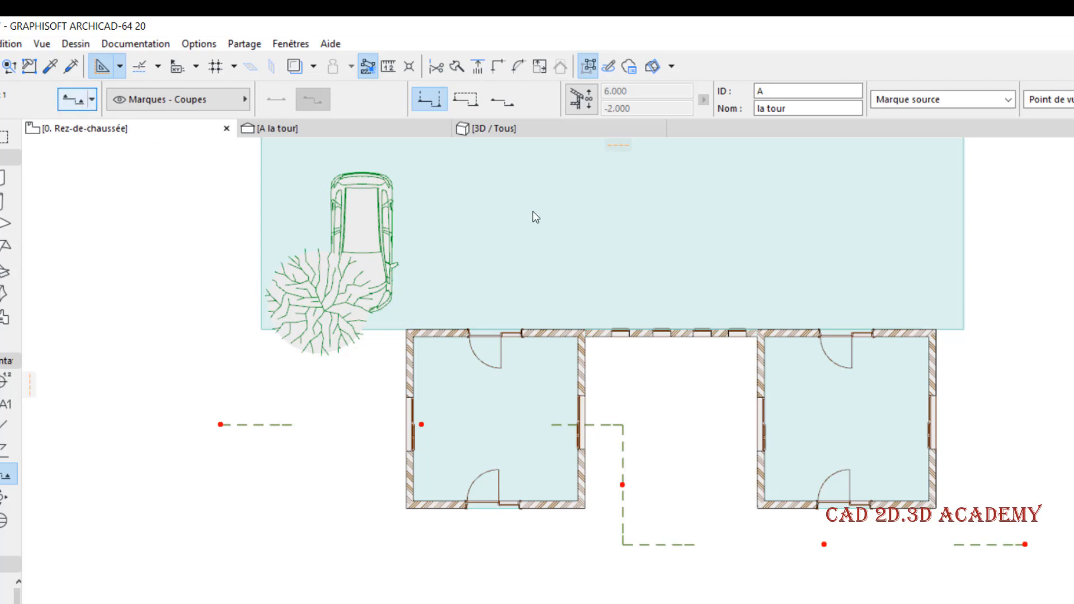
Set section A's mark type to Marque de Coupe intégrée
key("ctrl+t")
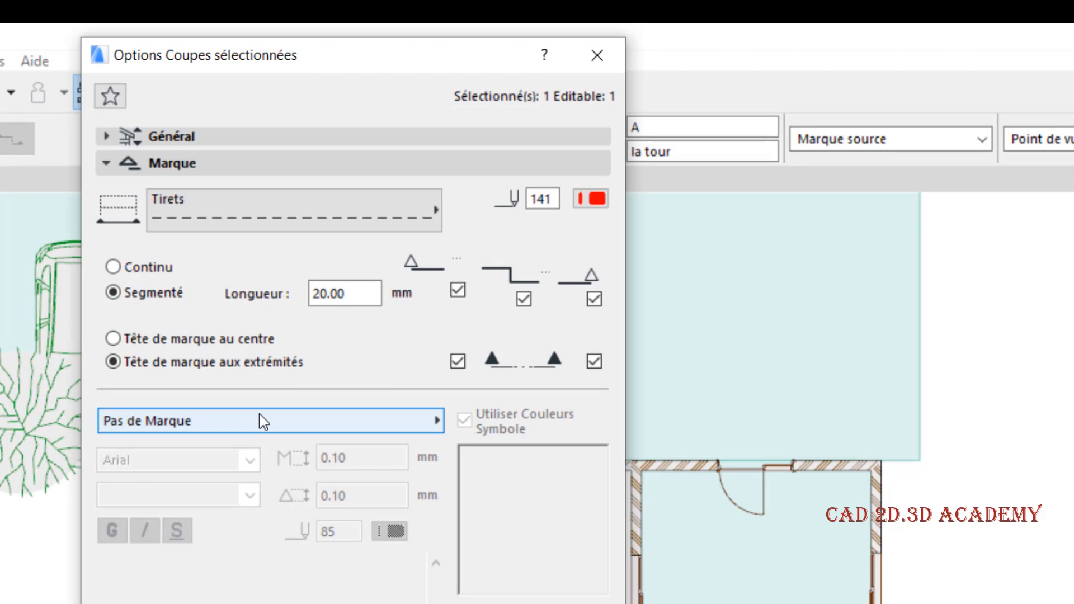
left_click(540, 301)
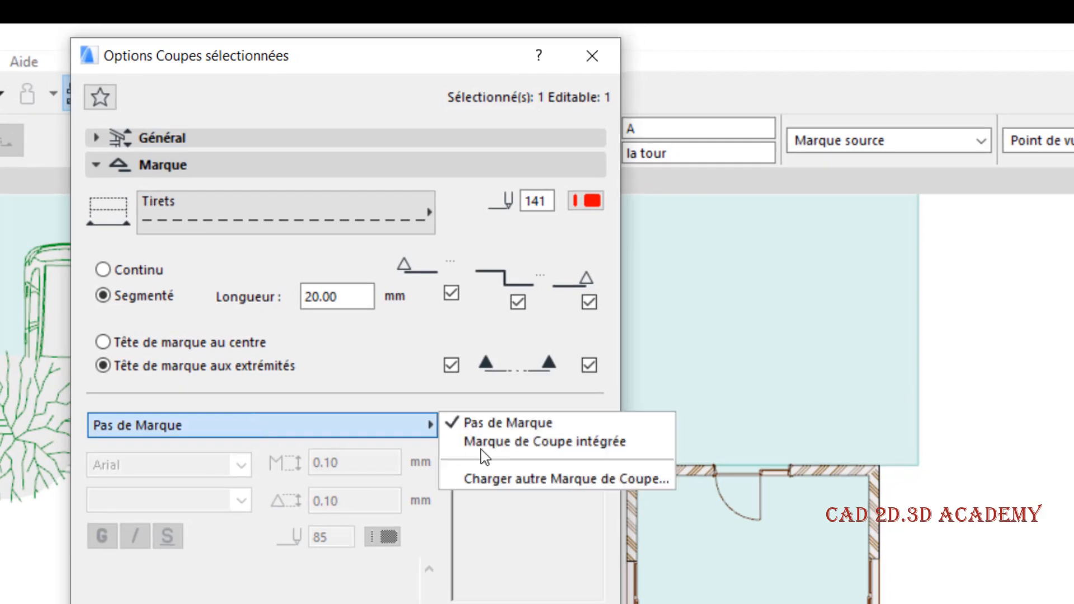
left_click(498, 444)
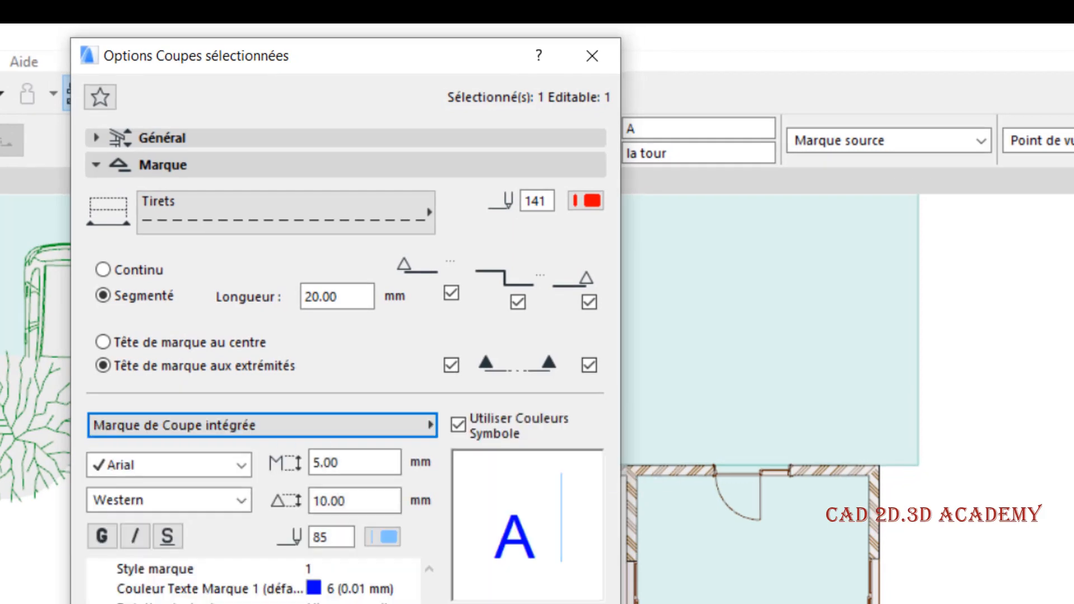
key("Return")
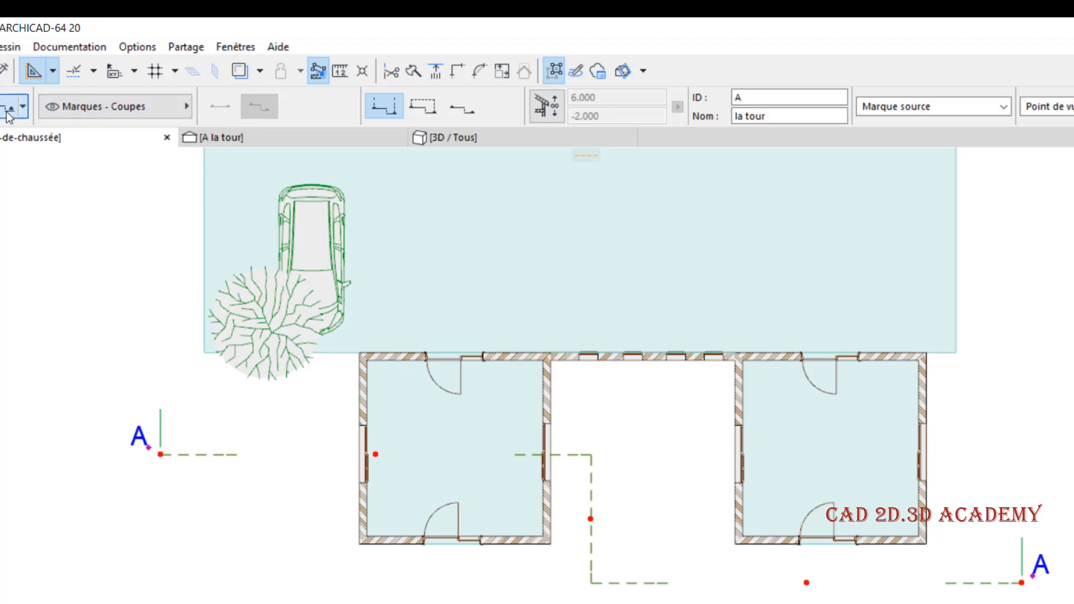
Examine section A's mark type choices and the file browser for loading another section mark, without loading a file
key("ctrl+t")
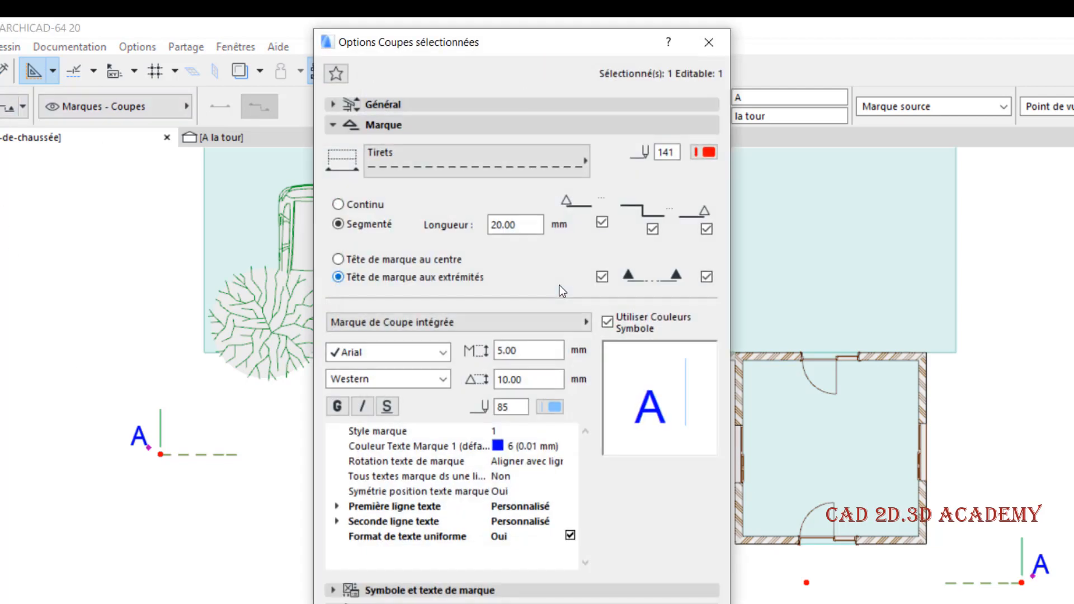
left_click(548, 319)
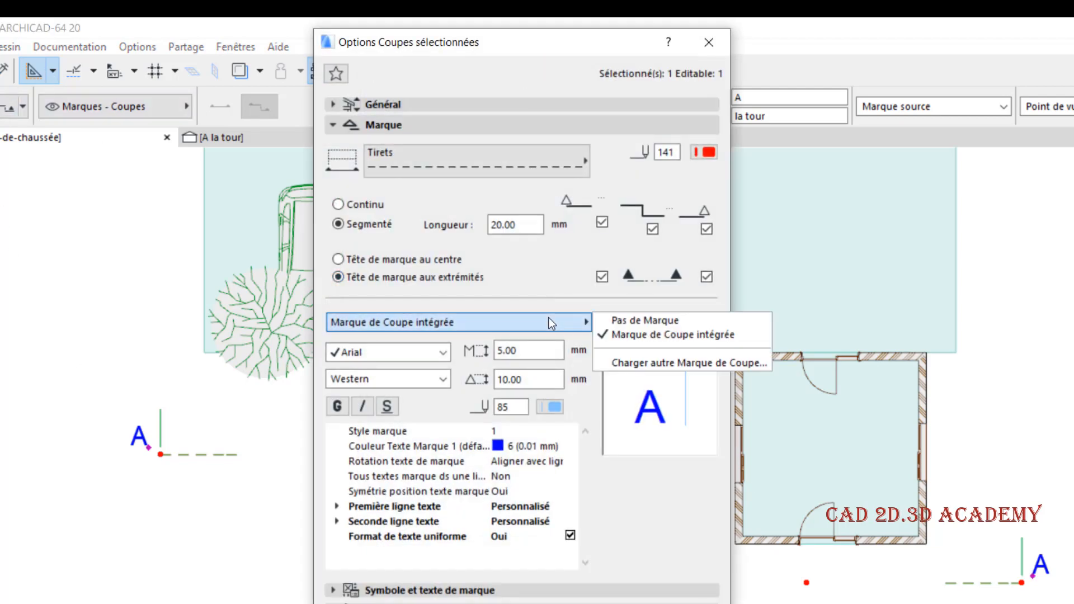
left_click(651, 364)
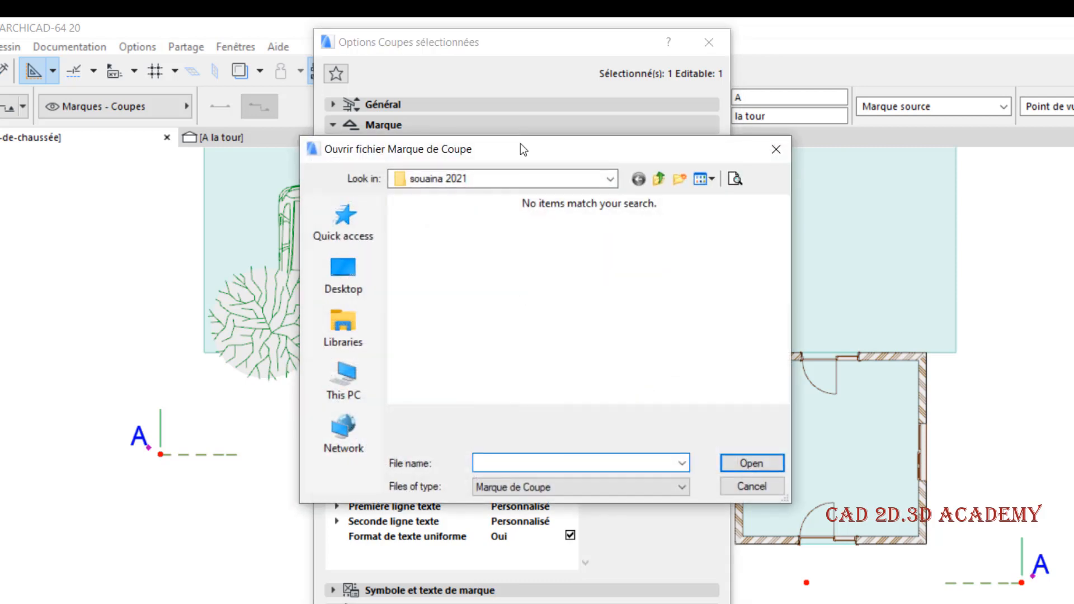
left_click_drag(467, 146, 446, 149)
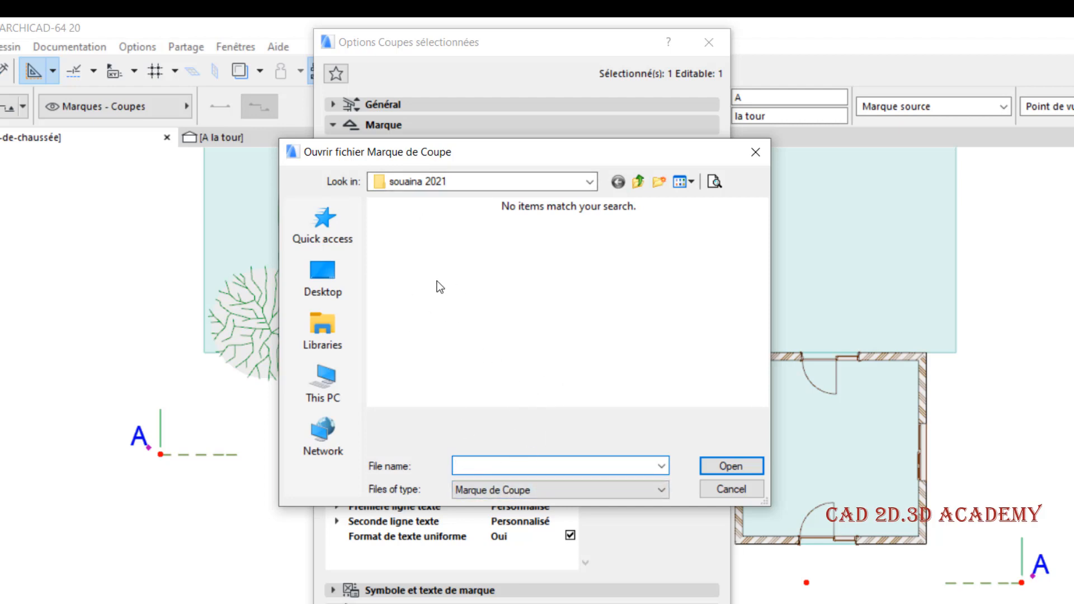
left_click(730, 488)
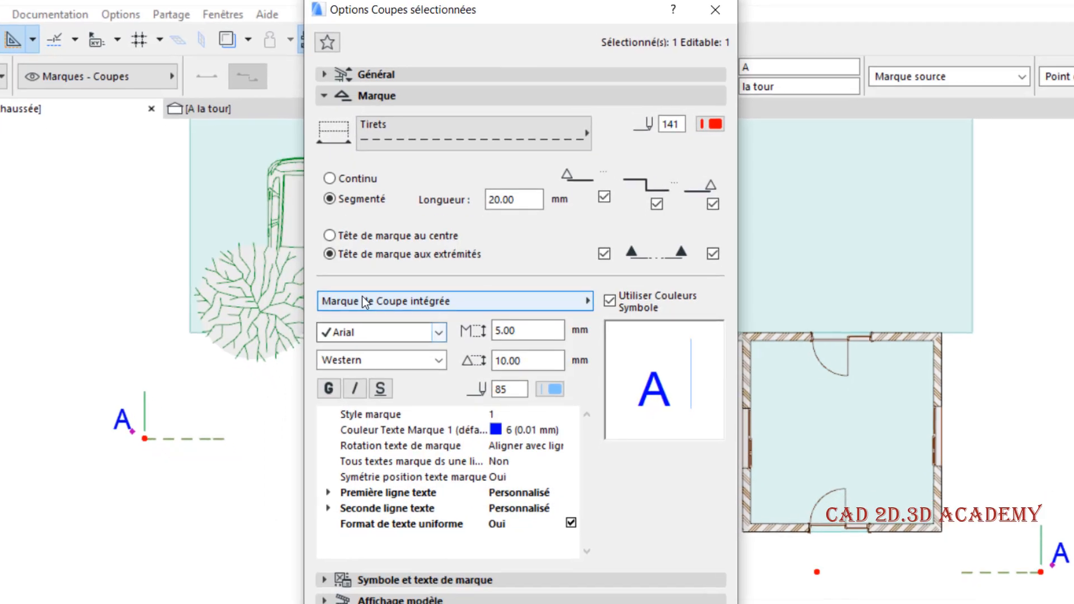
left_click(364, 319)
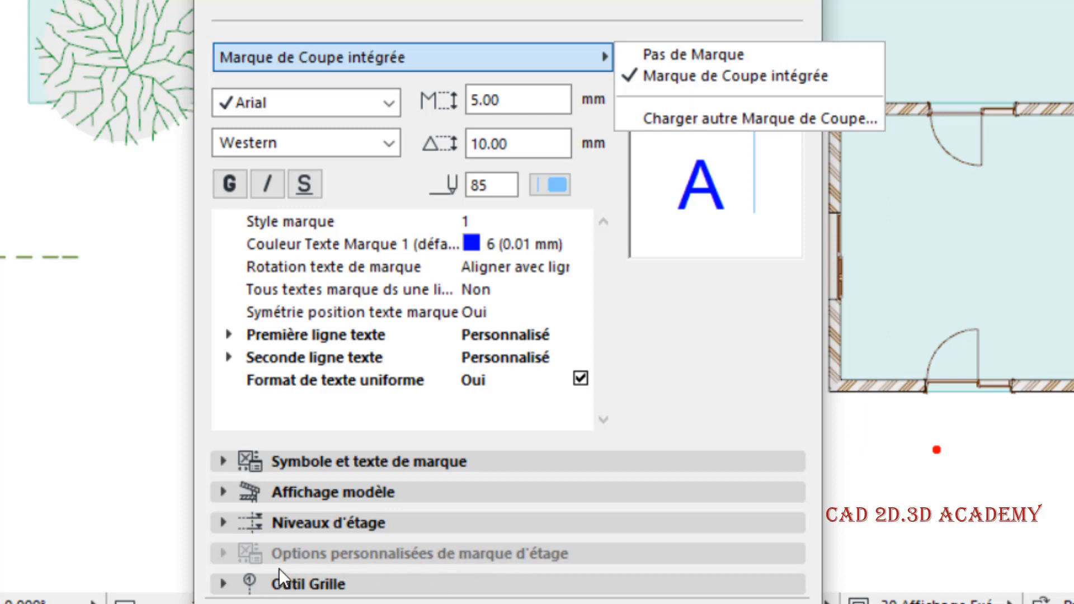
left_click(448, 558)
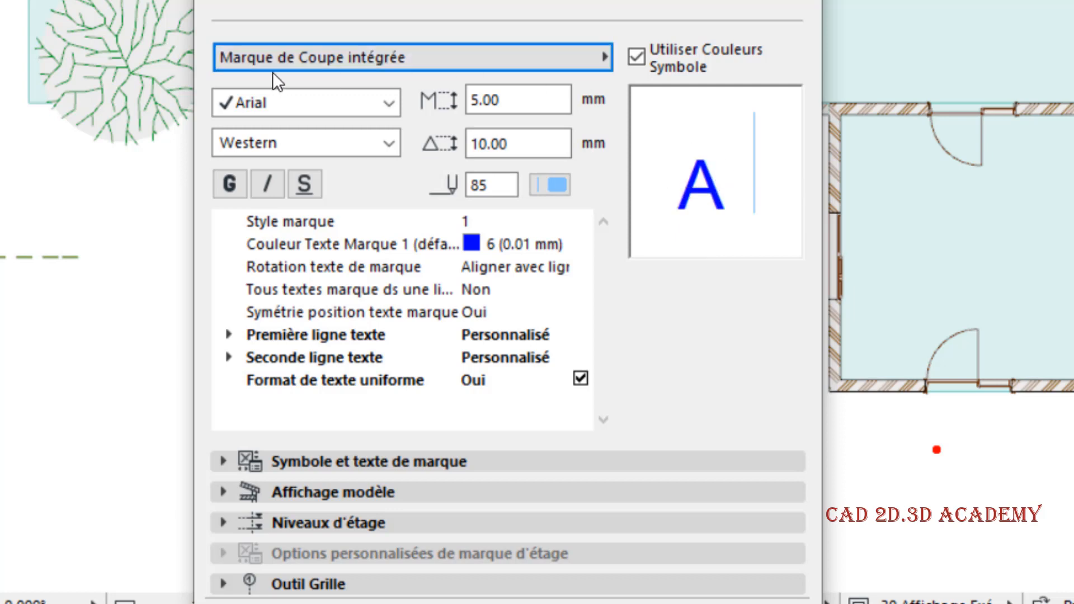
Set the font of section A's mark text to Adobe Song Std L and apply it in the plan
left_click(281, 94)
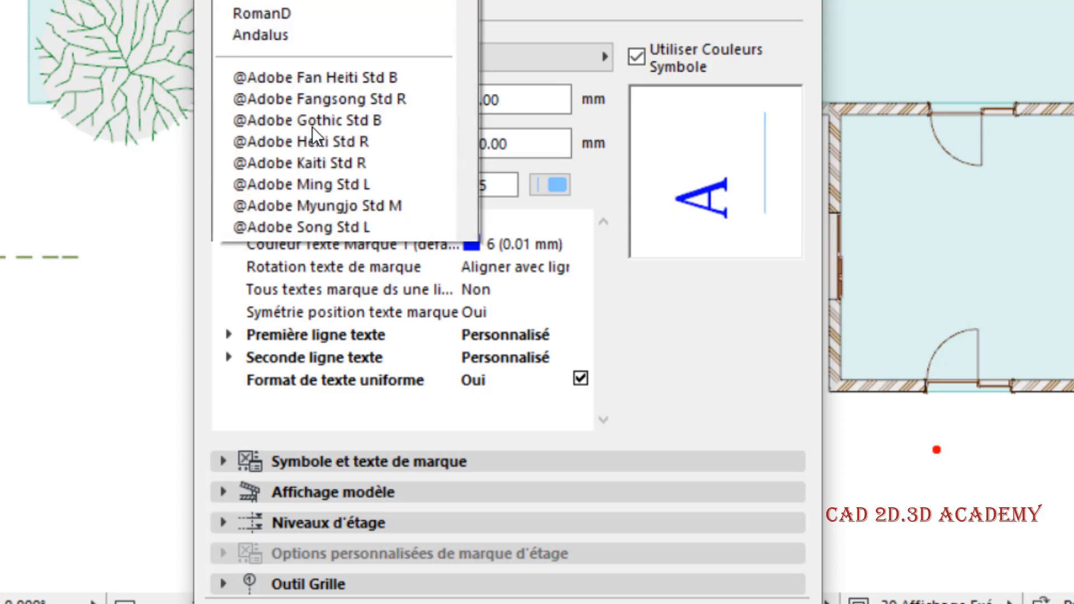
scroll(313, 136, "down", 5)
left_click(306, 83)
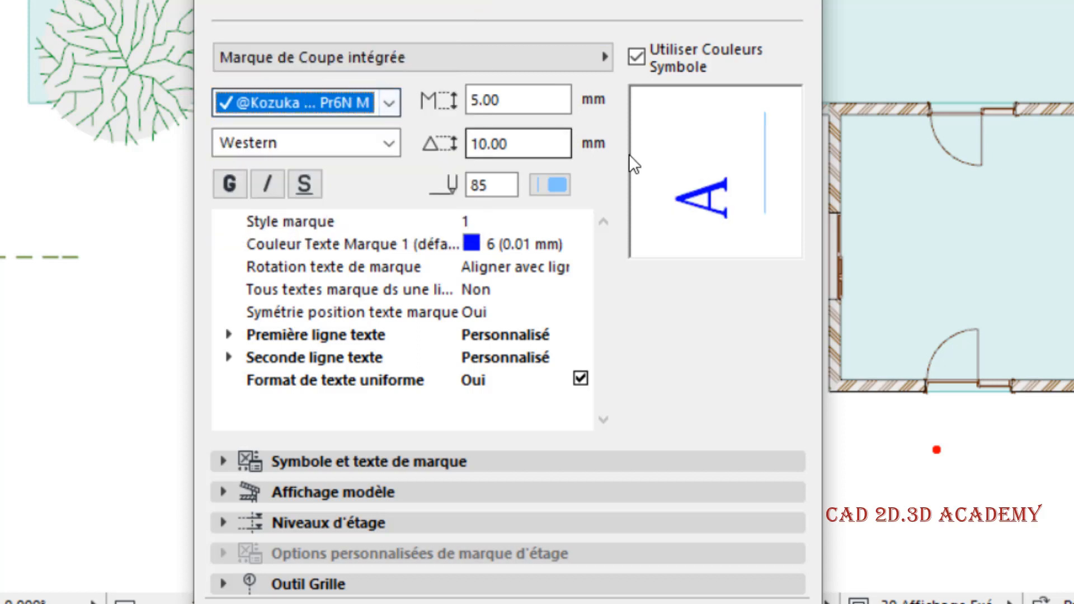
left_click(331, 100)
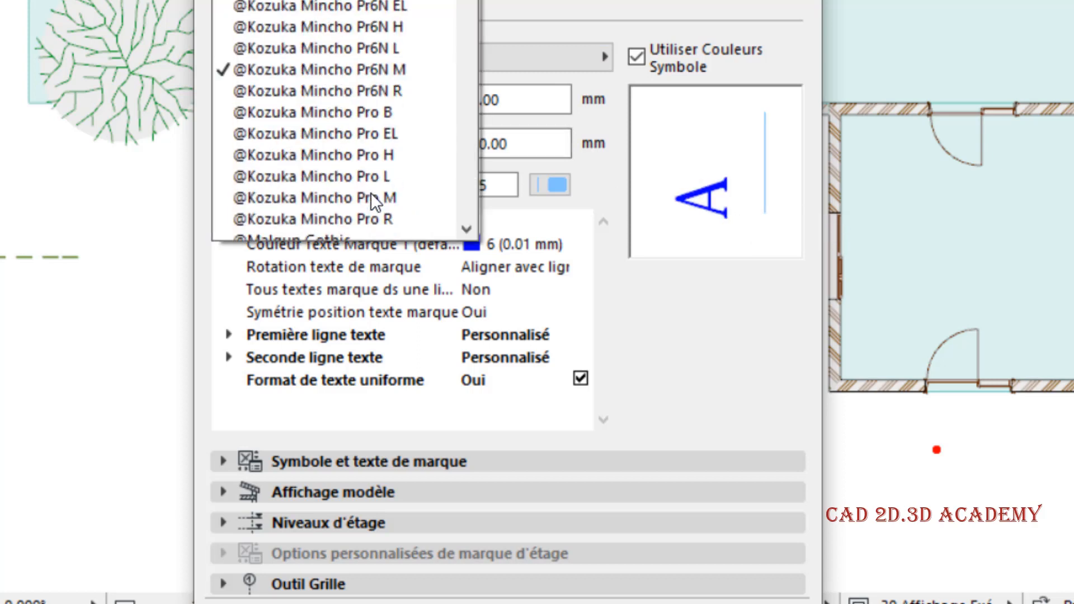
scroll(363, 128, "down", 10)
left_click(358, 103)
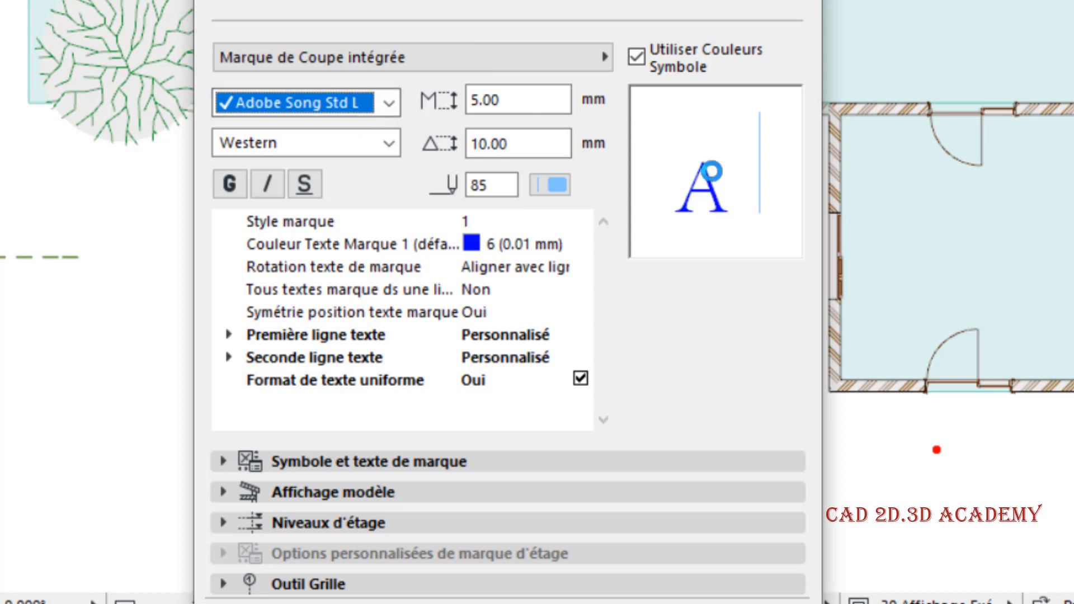
key("Return")
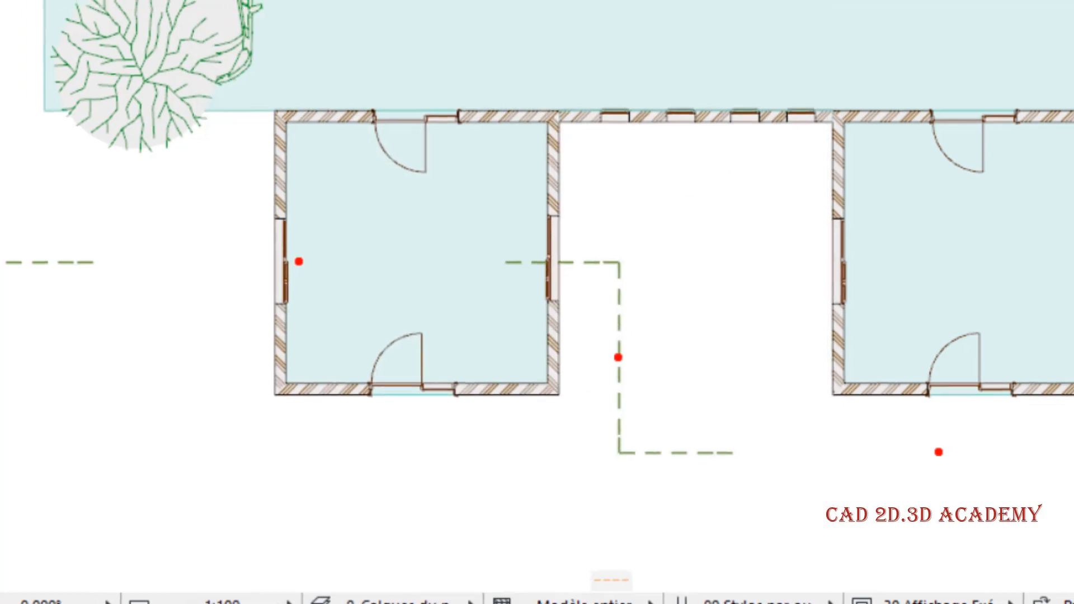
scroll(19, 271, "up", 3)
scroll(36, 274, "down", 3)
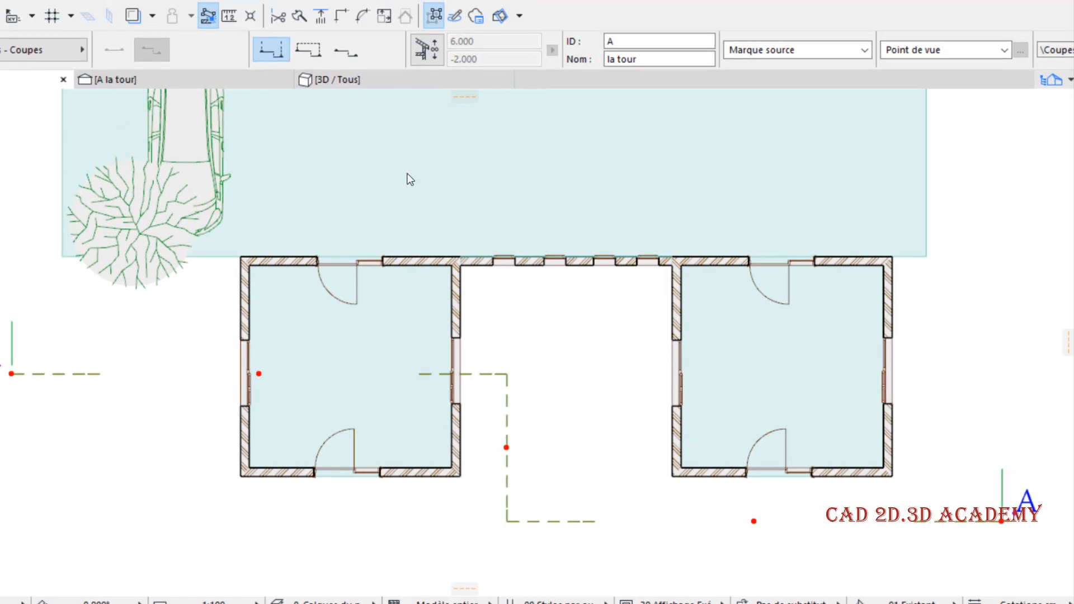
Examine the fonts and font scripts available for section A's mark text
key("ctrl+t")
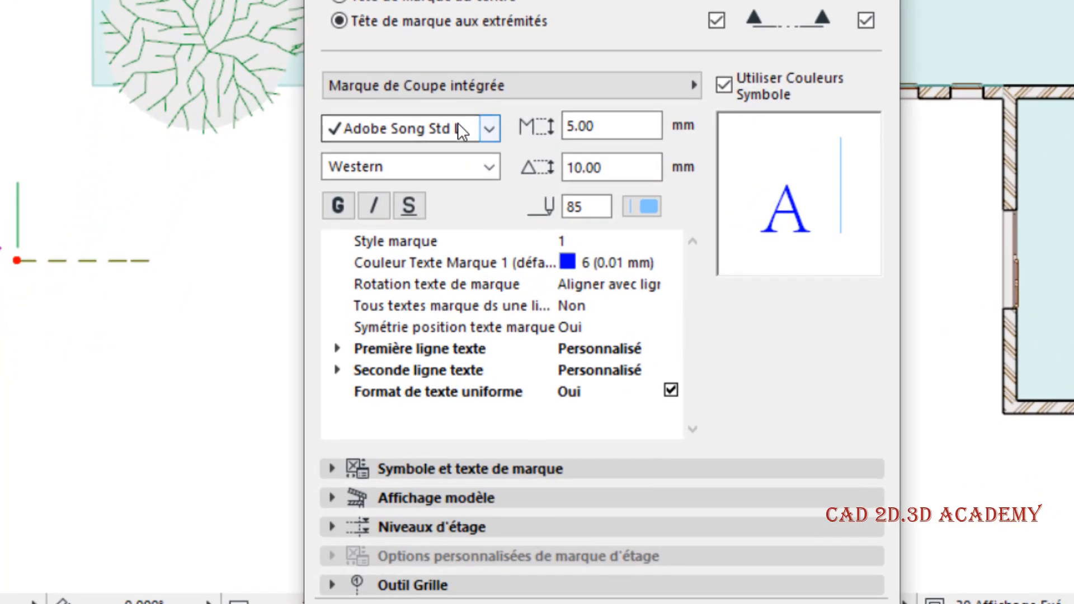
left_click(460, 130)
scroll(459, 129, "down", 3)
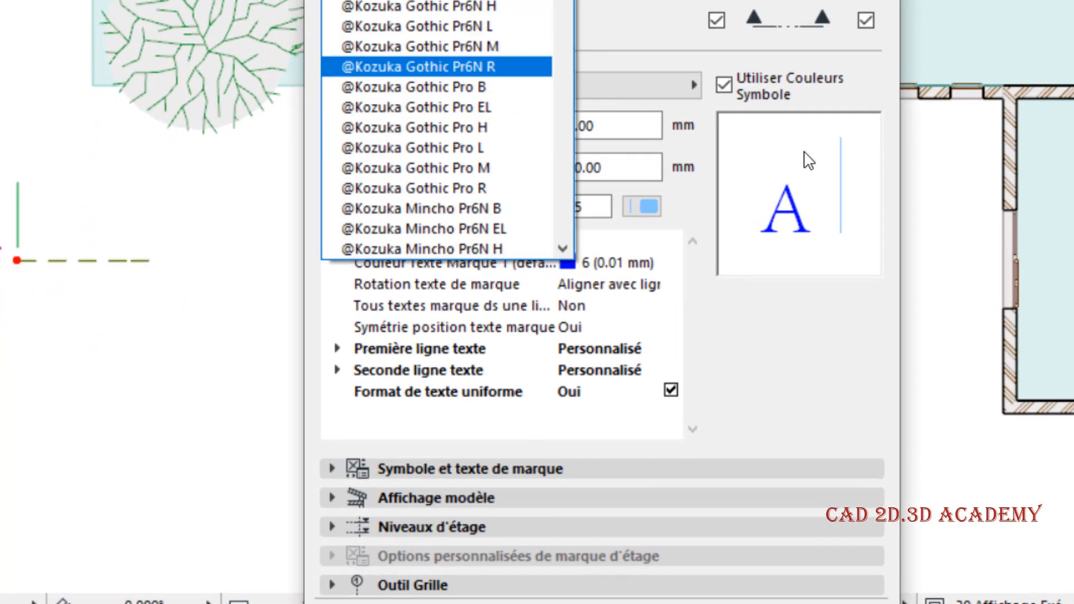
left_click(726, 167)
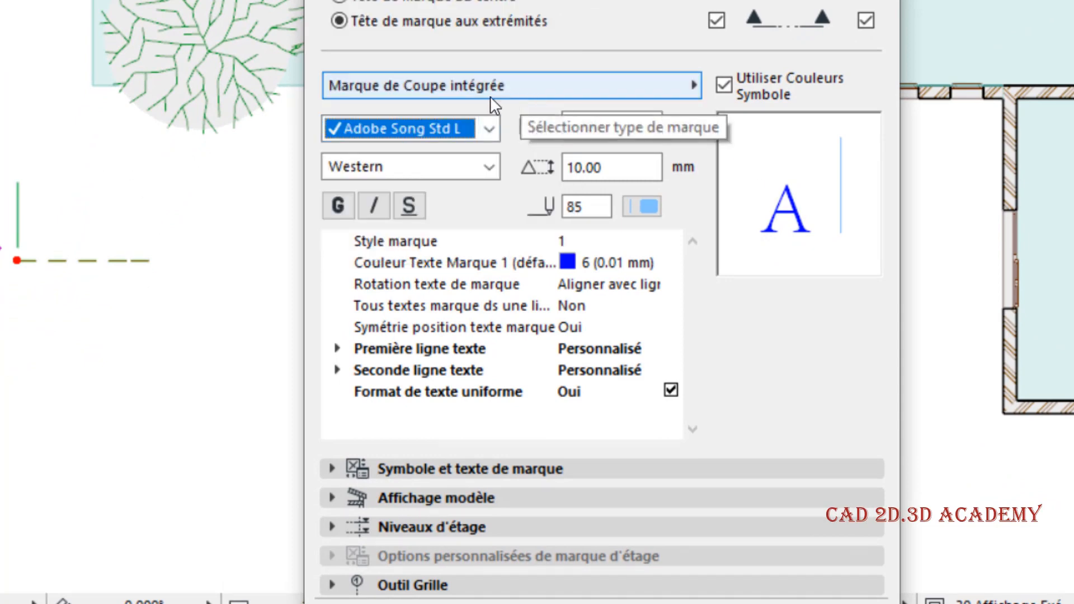
left_click(462, 165)
left_click(462, 165)
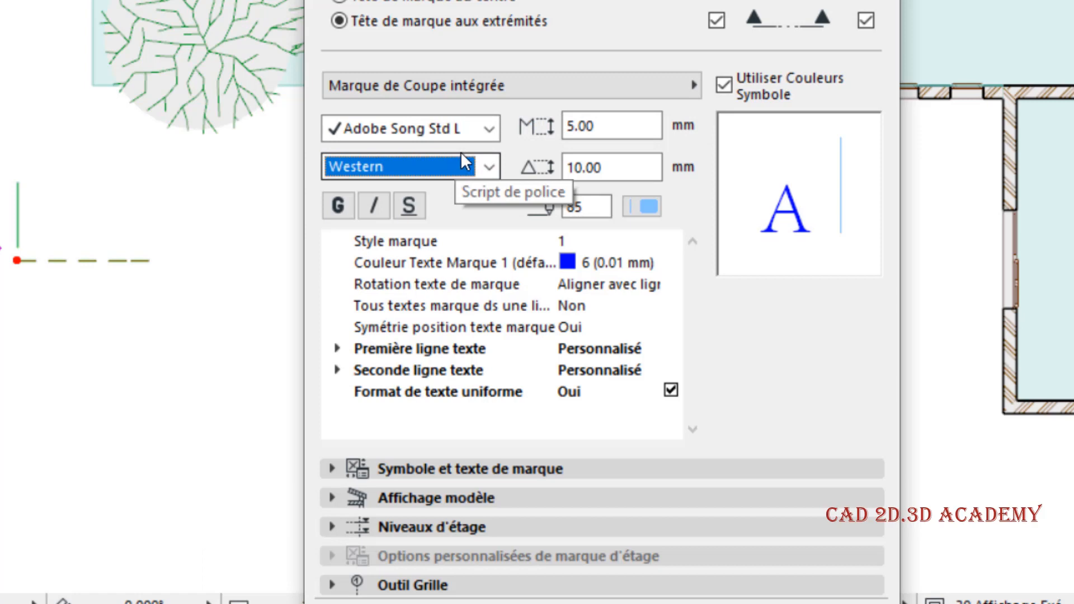
left_click(424, 164)
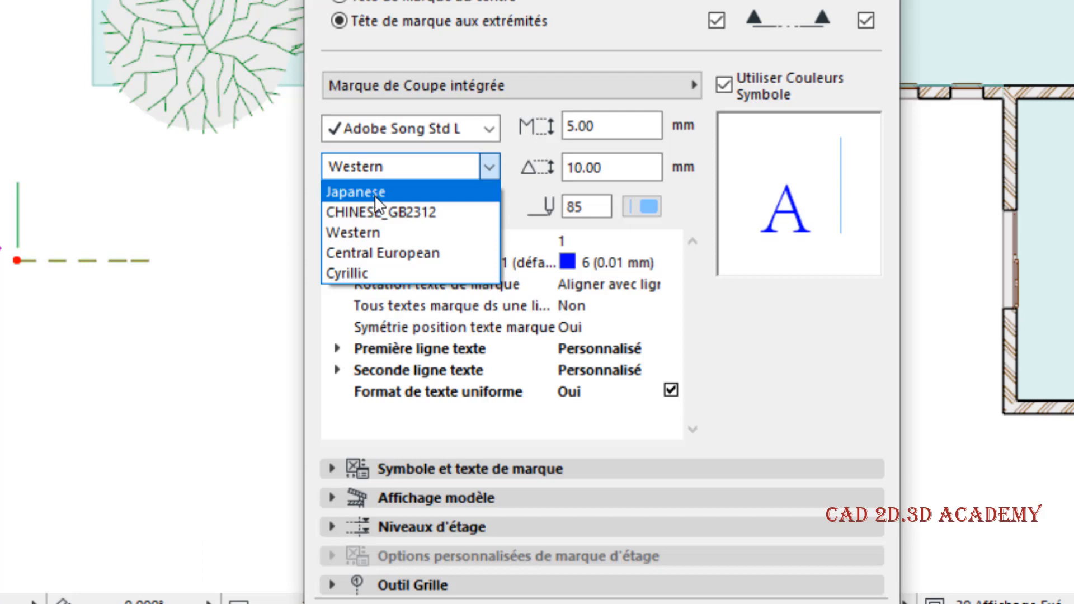
left_click(364, 166)
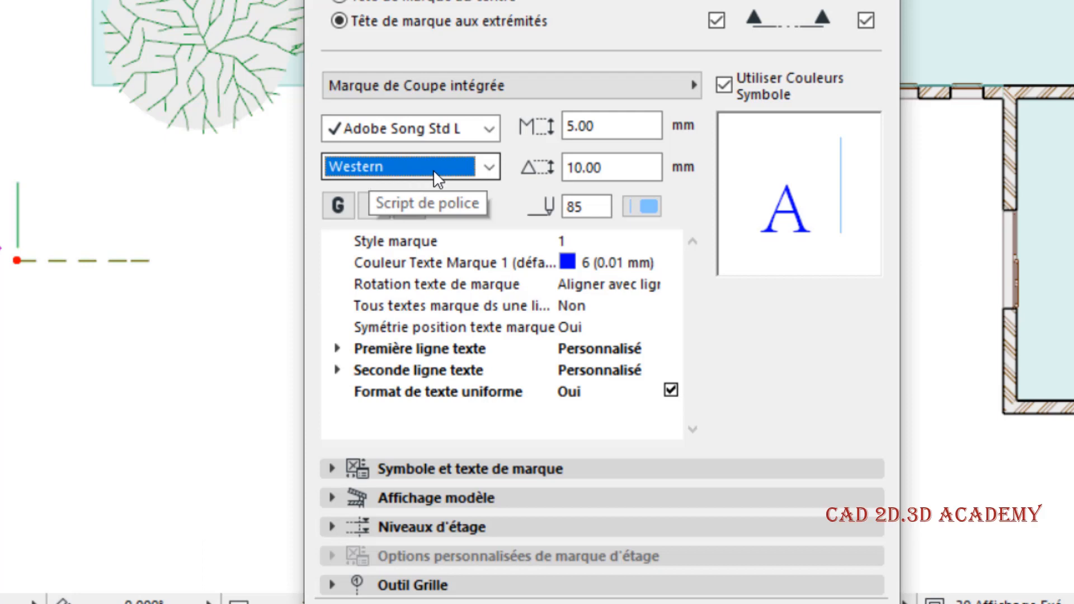
Set the text height of section A's mark to 10 mm
left_click_drag(620, 129, 559, 127)
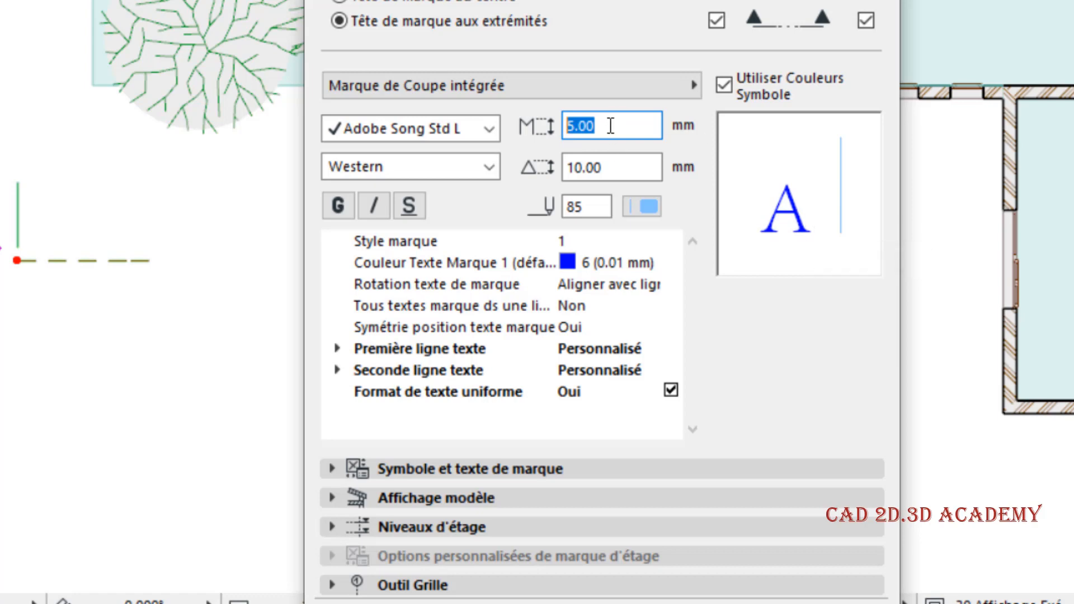
left_click_drag(611, 125, 559, 125)
type("10")
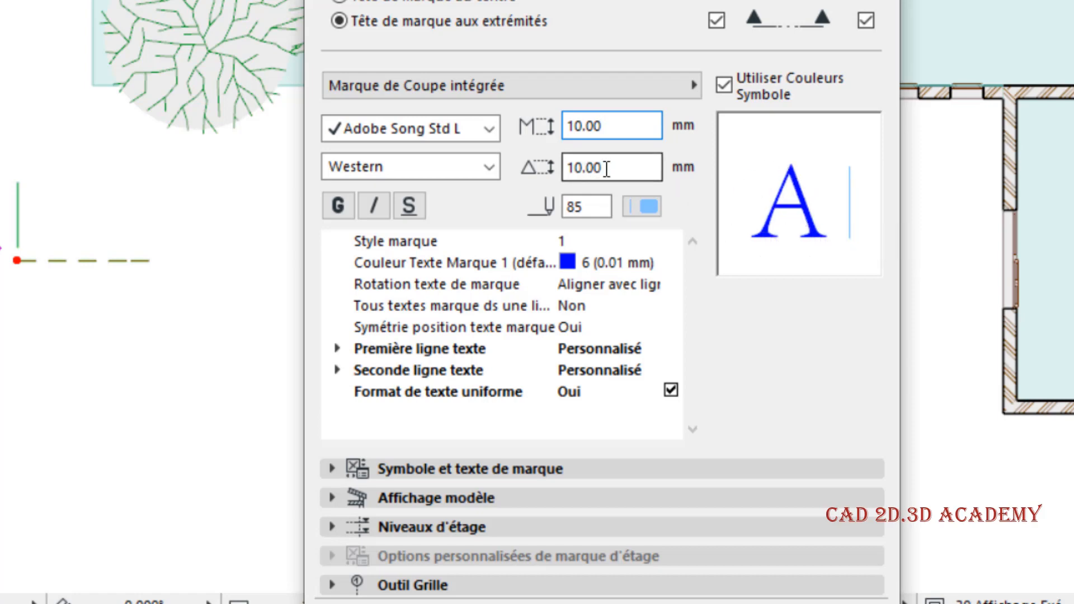
Examine the text height, symbol size and mark style choices for section A's mark, leaving their values as they are
left_click_drag(606, 167, 559, 167)
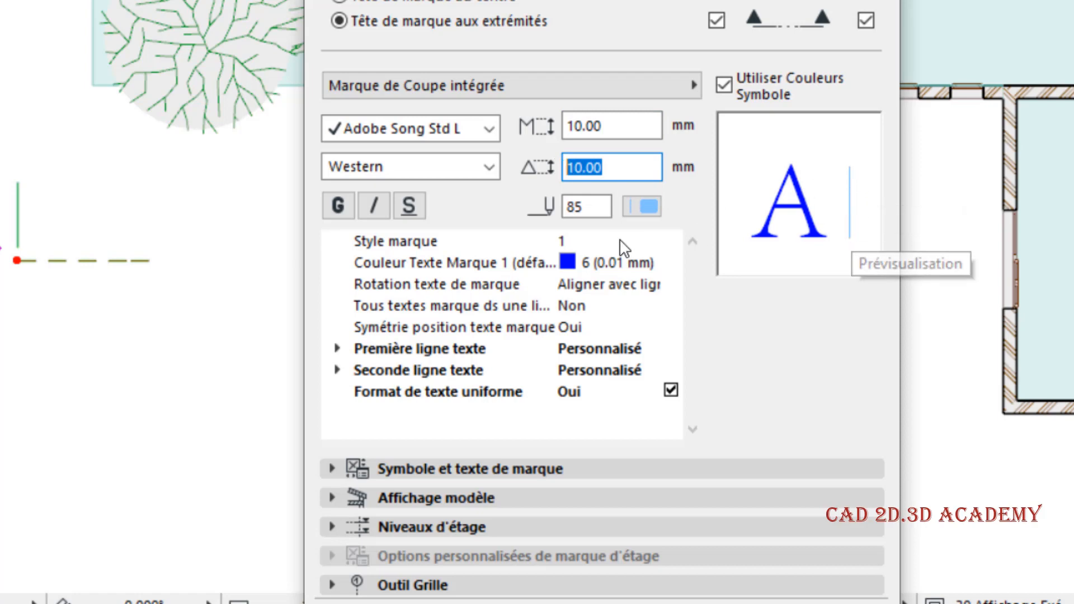
left_click(580, 241)
left_click(669, 241)
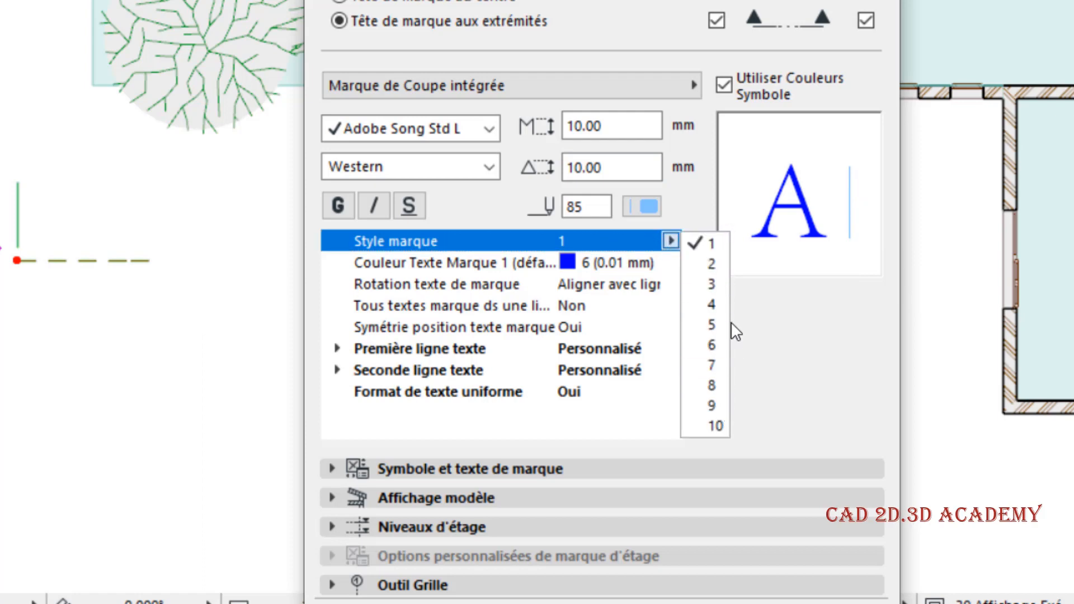
left_click(882, 221)
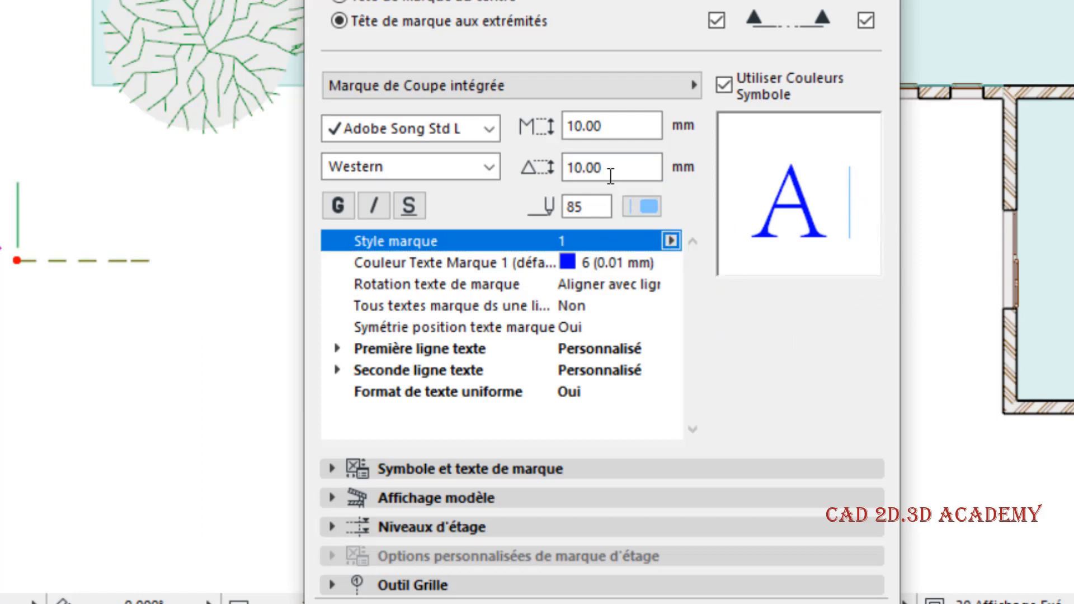
left_click_drag(614, 172, 553, 176)
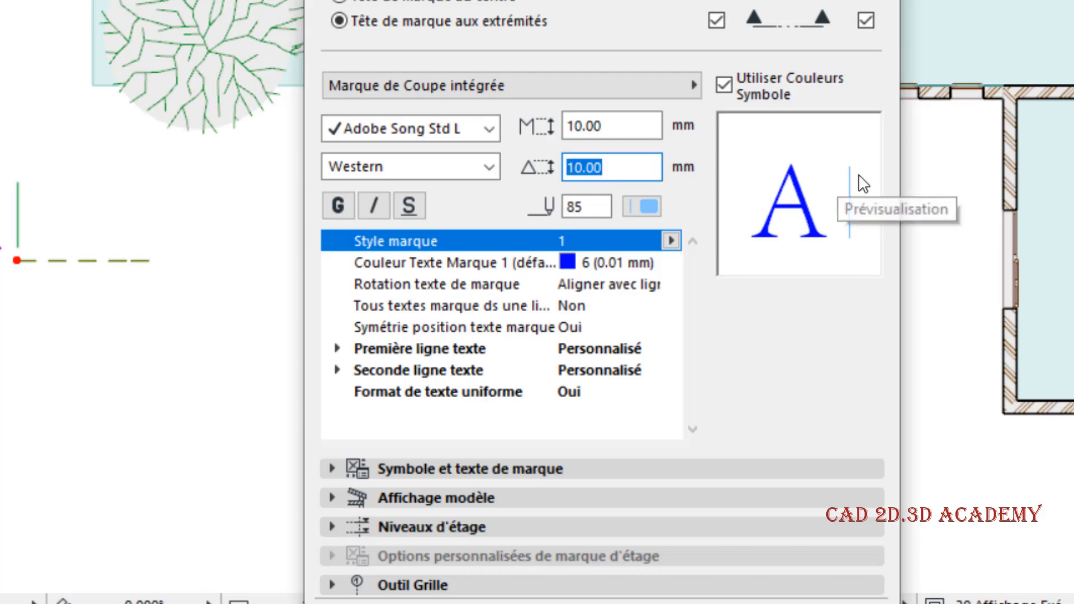
left_click_drag(619, 121, 564, 134)
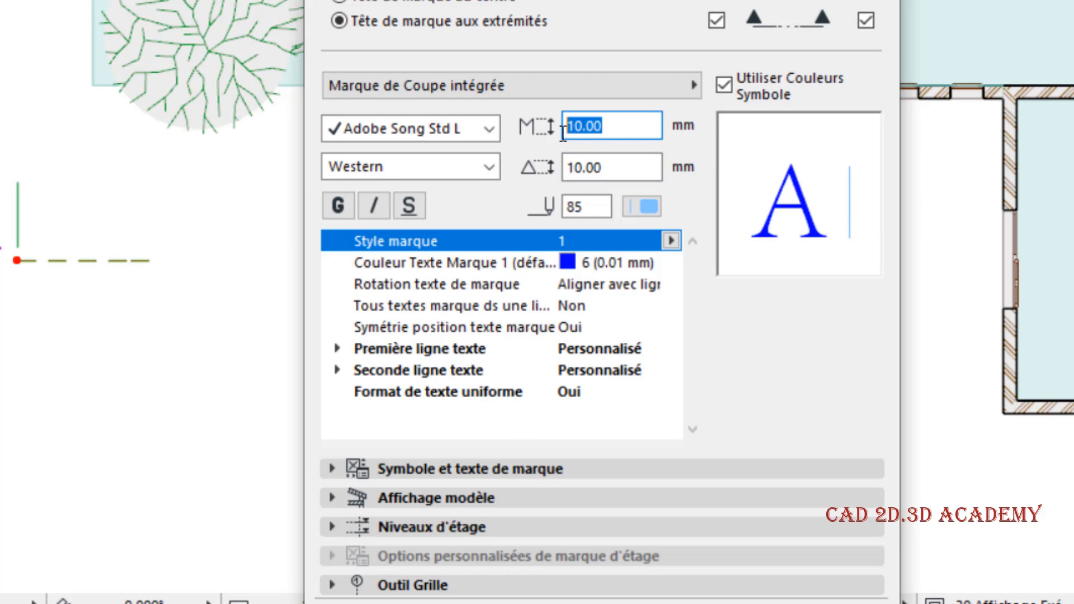
left_click_drag(618, 168, 564, 170)
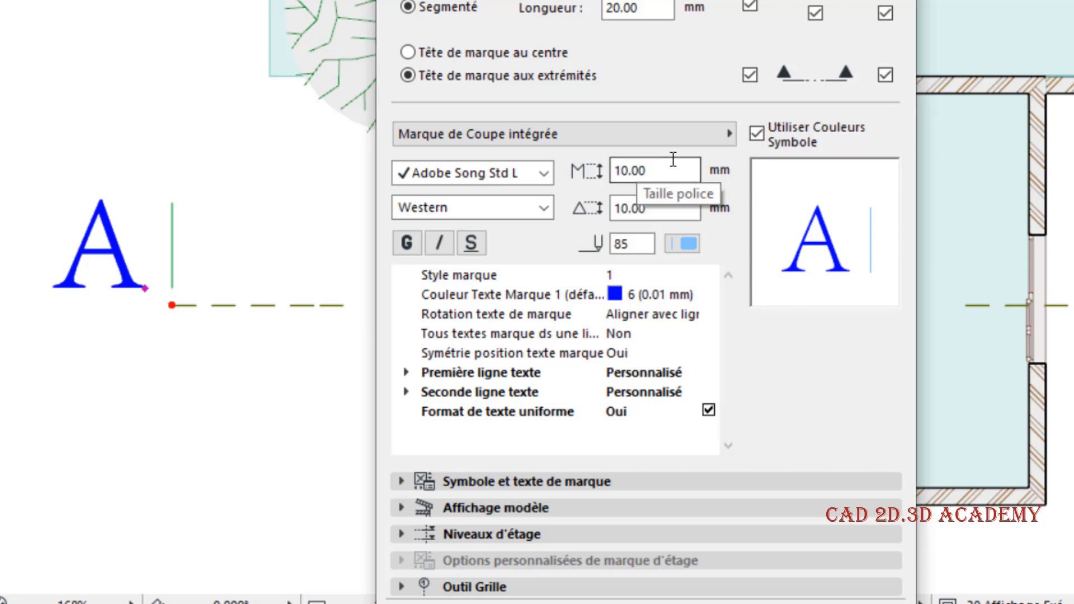
Make section A's mark text bold and set the mark's pen to red 161, applying both in the plan
left_click(411, 251)
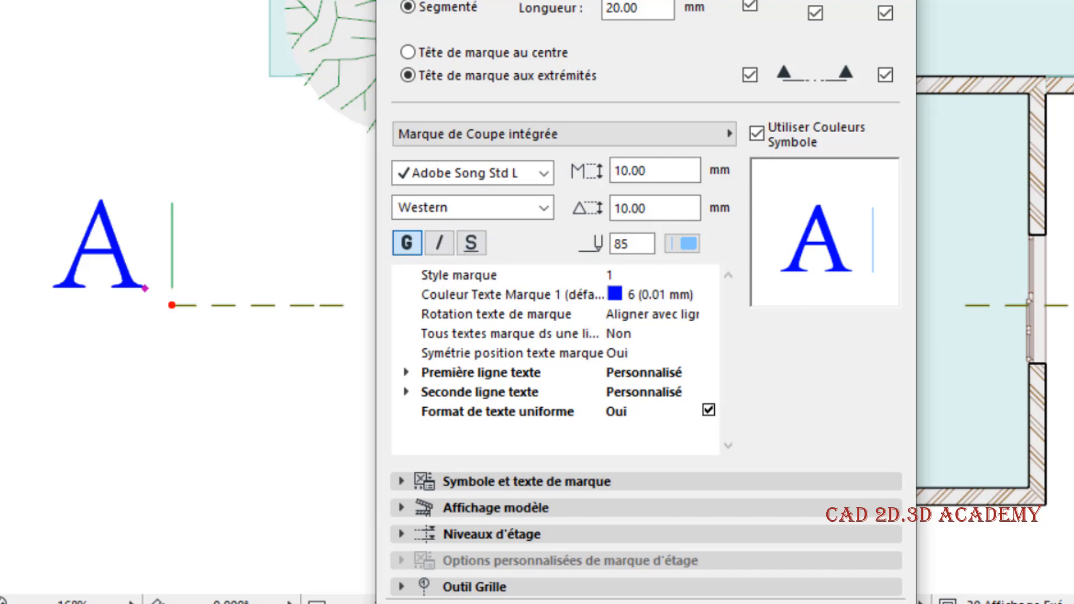
key("Return")
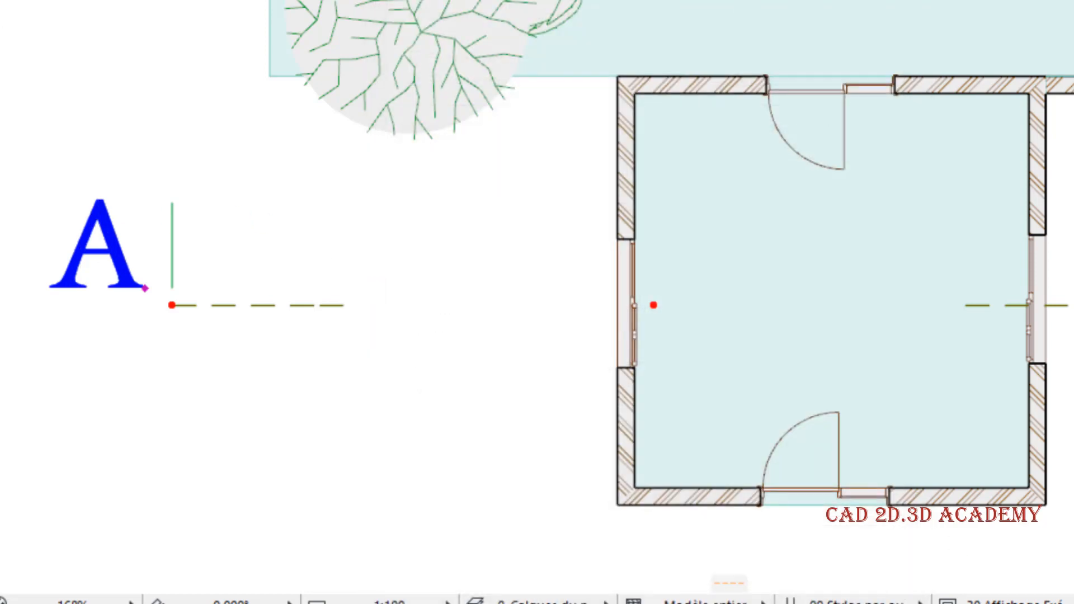
key("ctrl+t")
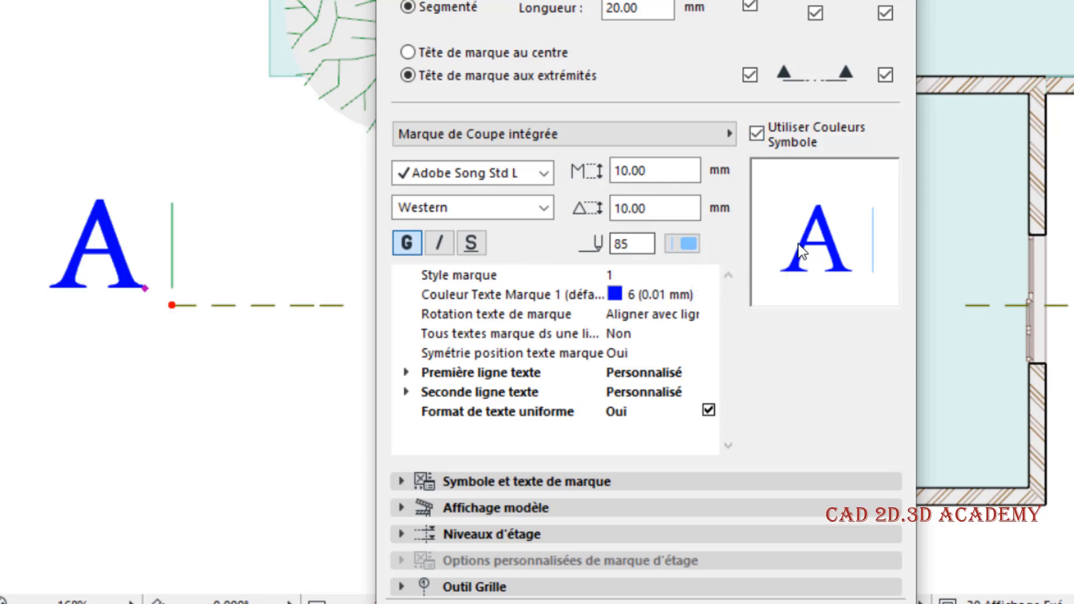
left_click(687, 249)
left_click(715, 394)
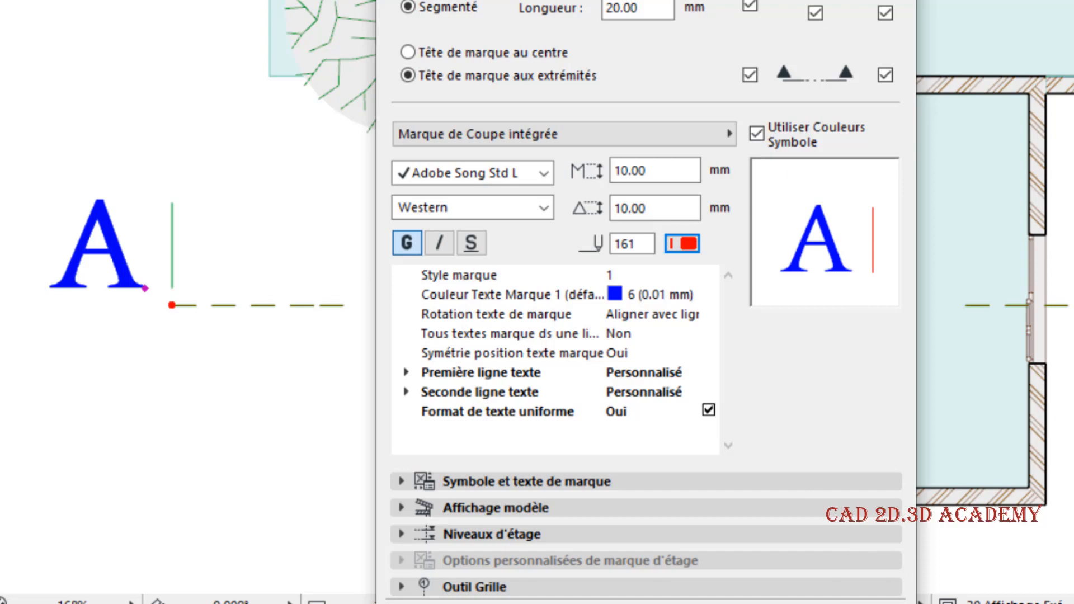
left_click(885, 588)
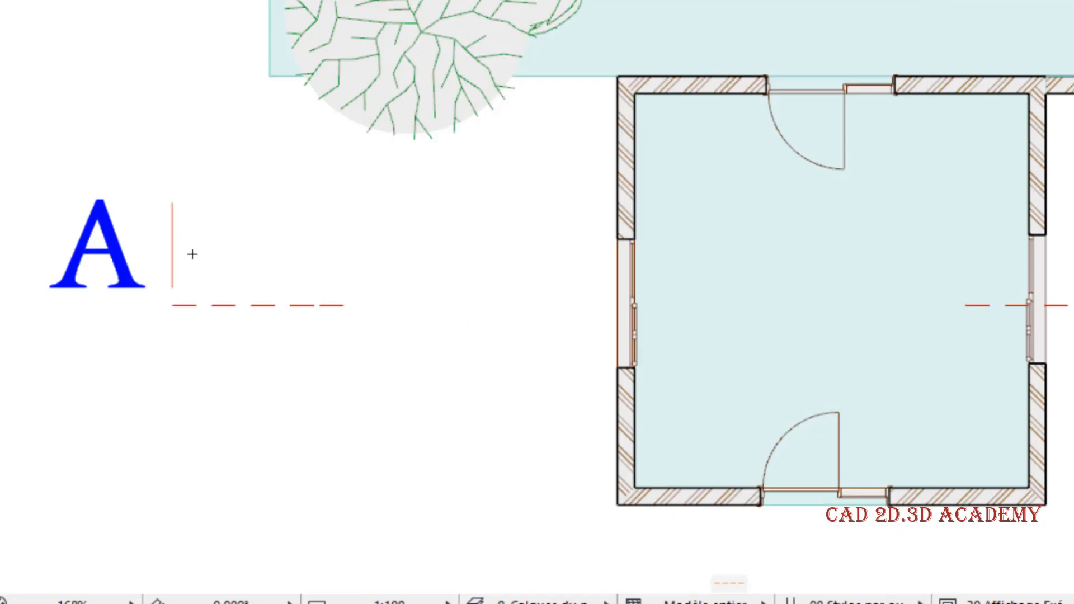
scroll(190, 255, "up", 2)
scroll(202, 295, "up", 2)
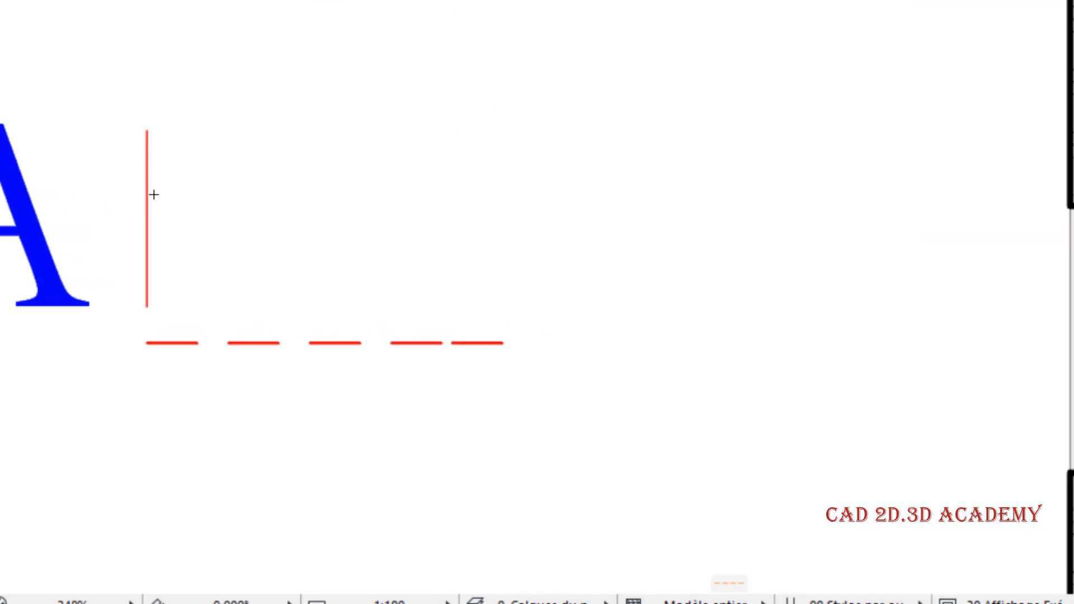
scroll(154, 194, "down", 3)
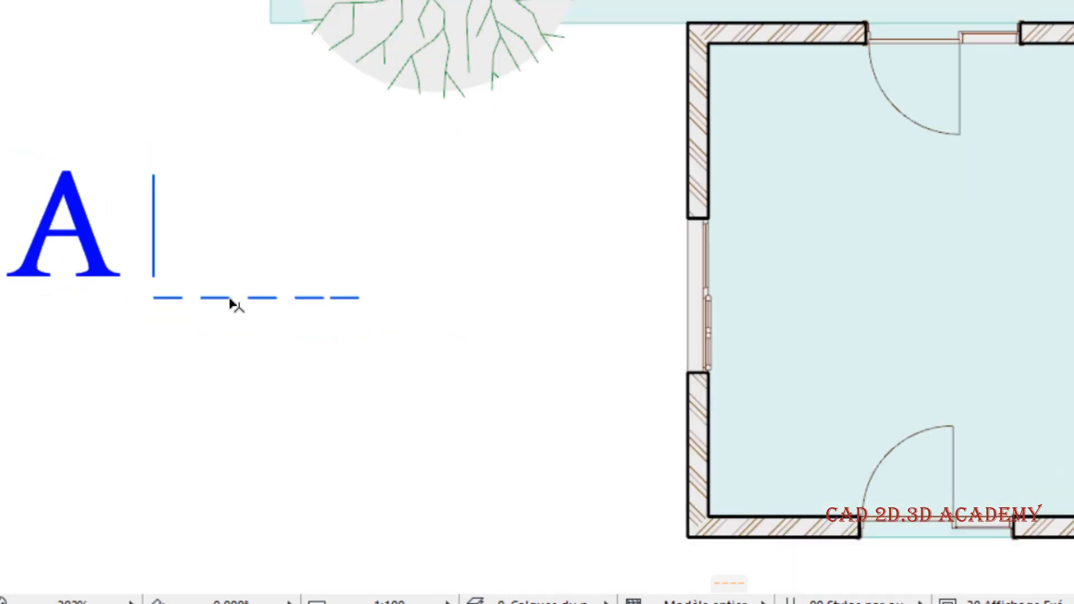
Set the pen of section A's mark to green 24, switching the use of symbol colours off and back on
left_click(230, 299, "shift")
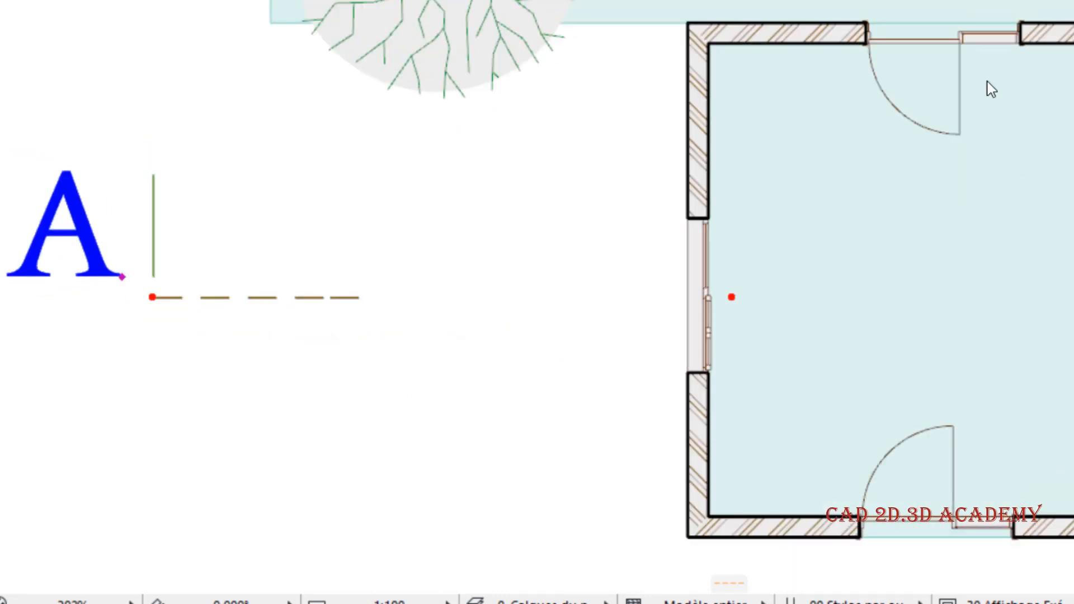
key("ctrl+t")
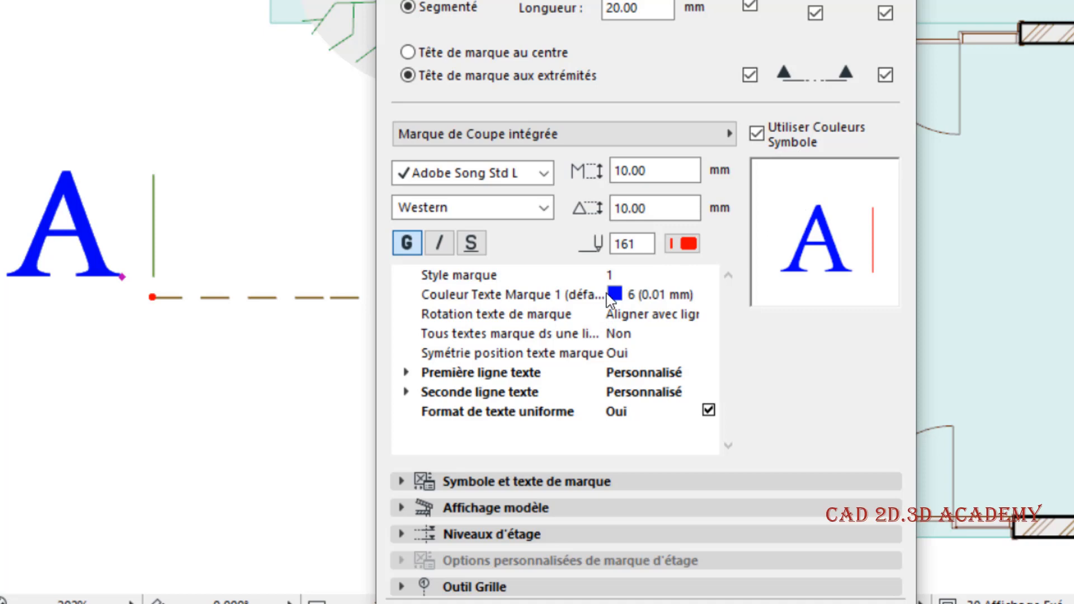
left_click(788, 137)
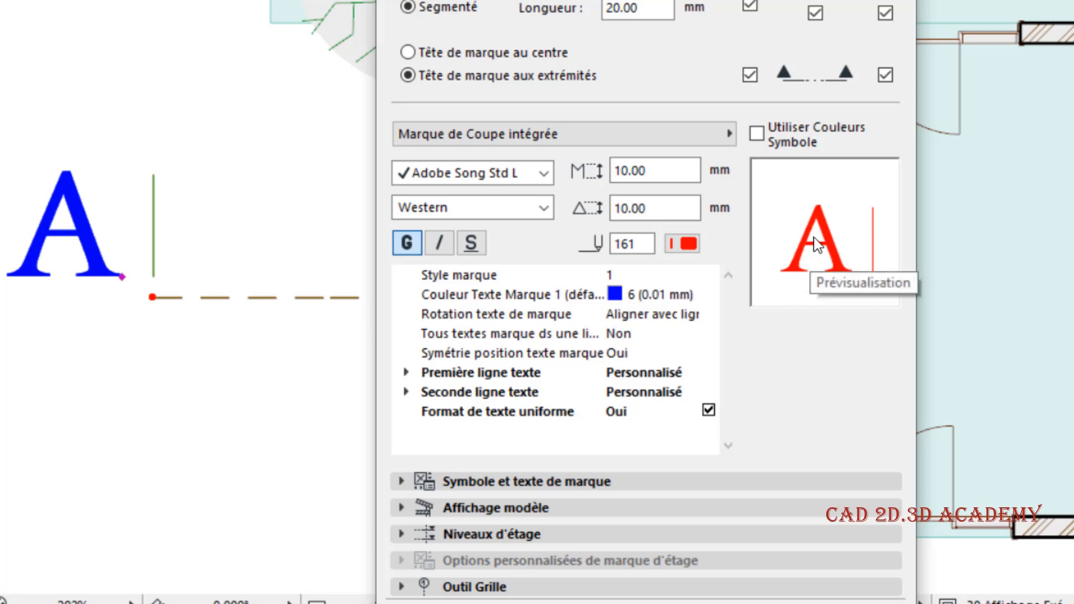
left_click(693, 248)
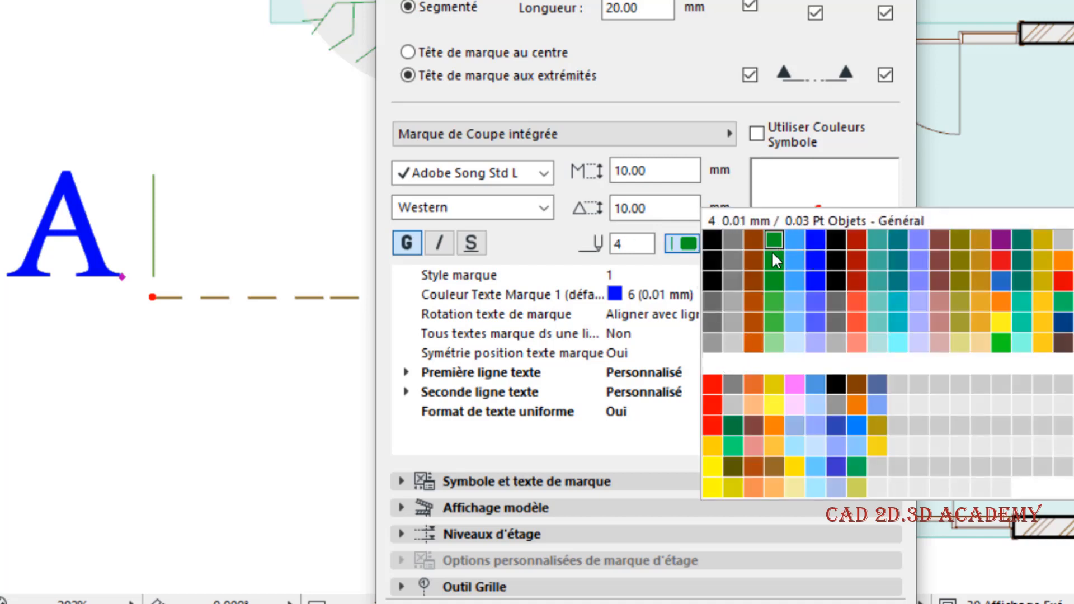
left_click(865, 266)
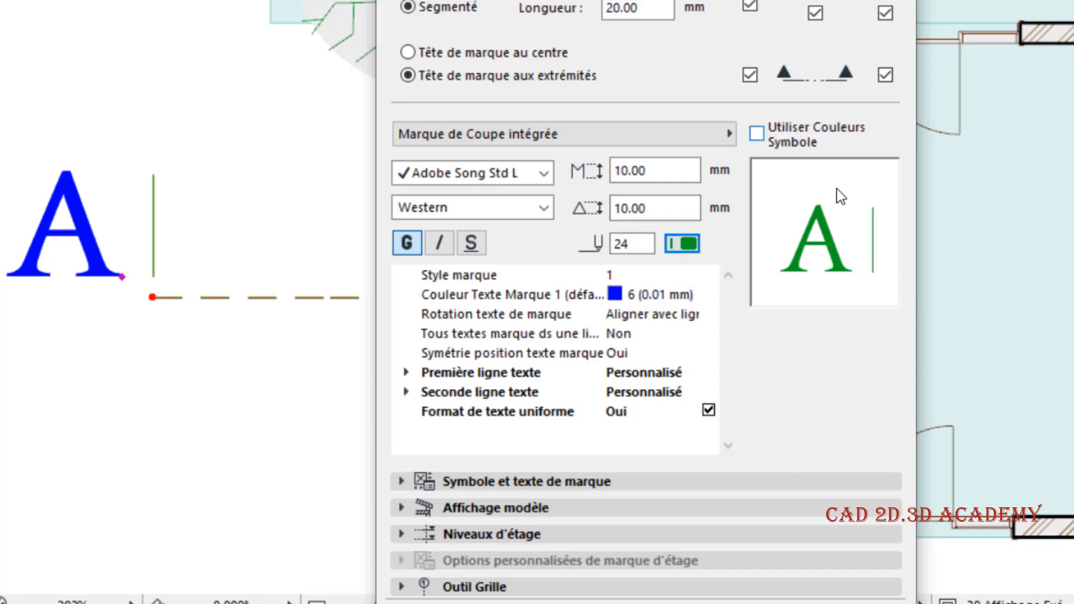
left_click(757, 134)
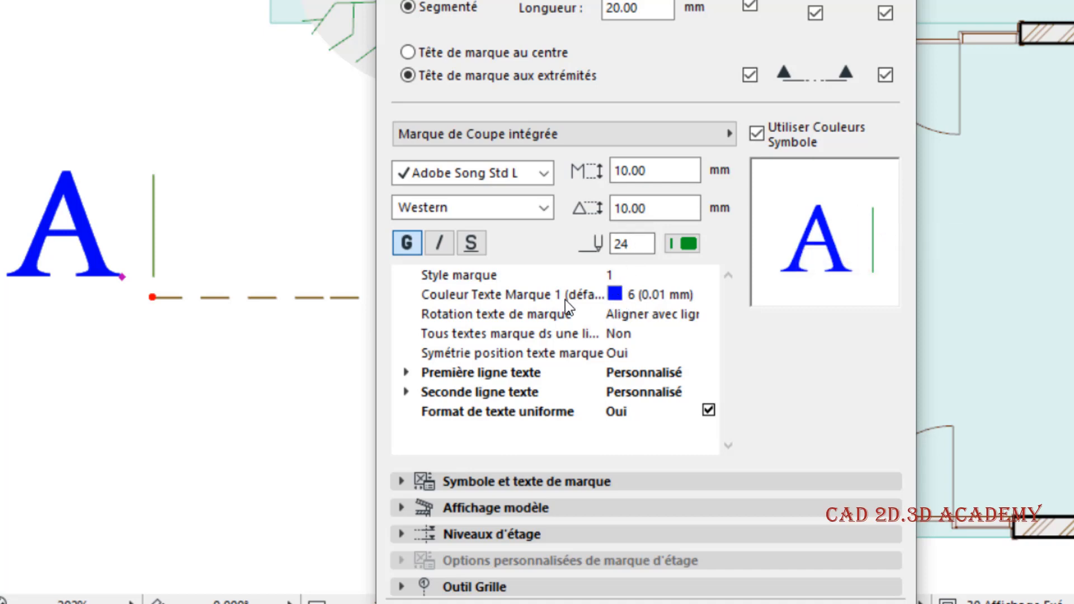
Set the mark style of section A to Style 4 and apply it in the plan
left_click(616, 295)
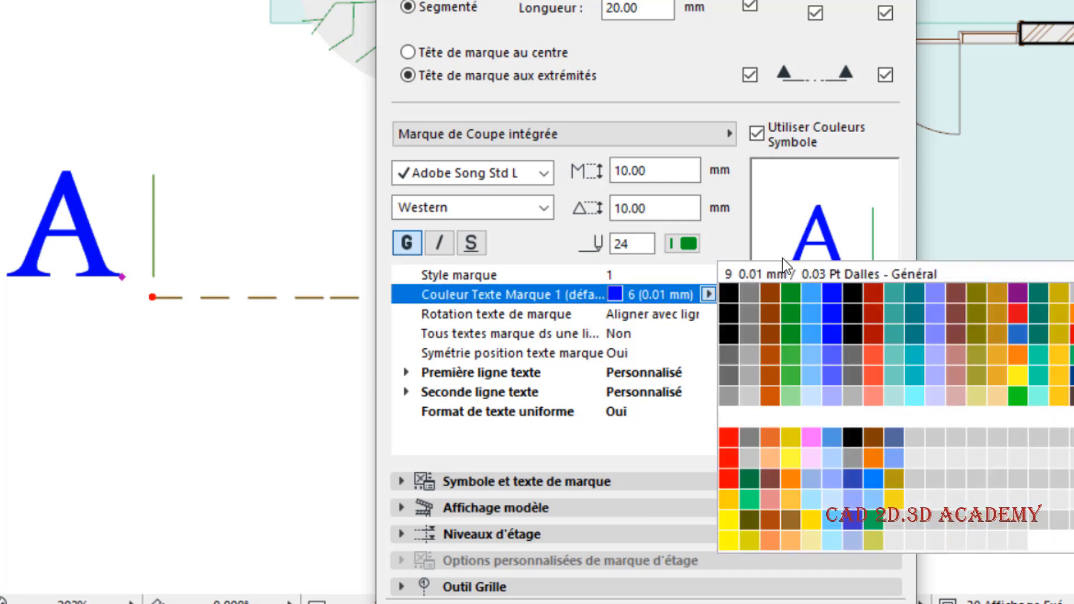
left_click(607, 273)
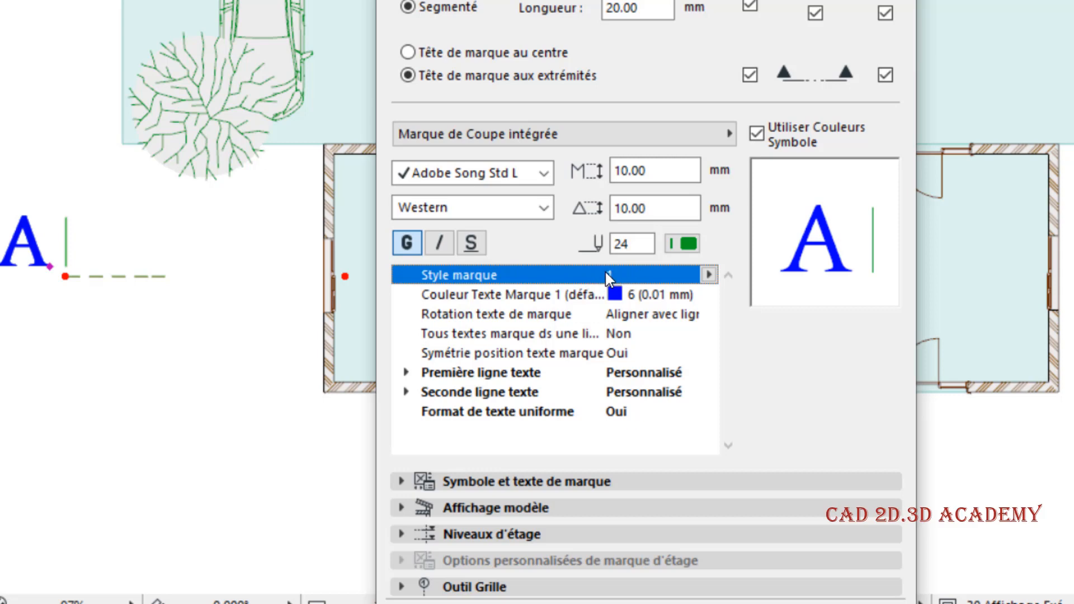
left_click(708, 275)
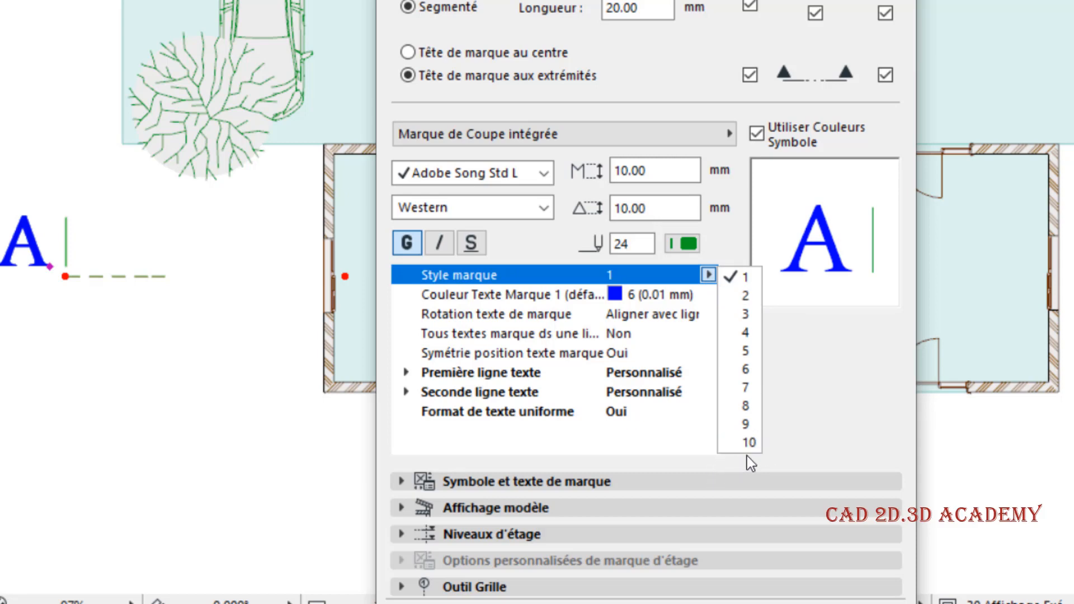
left_click(669, 482)
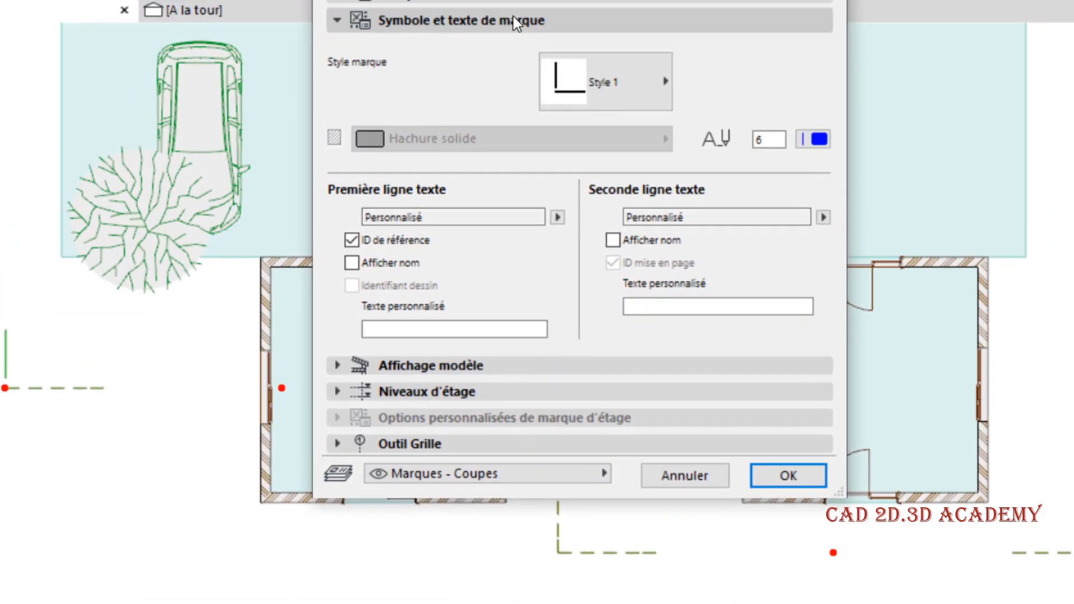
left_click(573, 143)
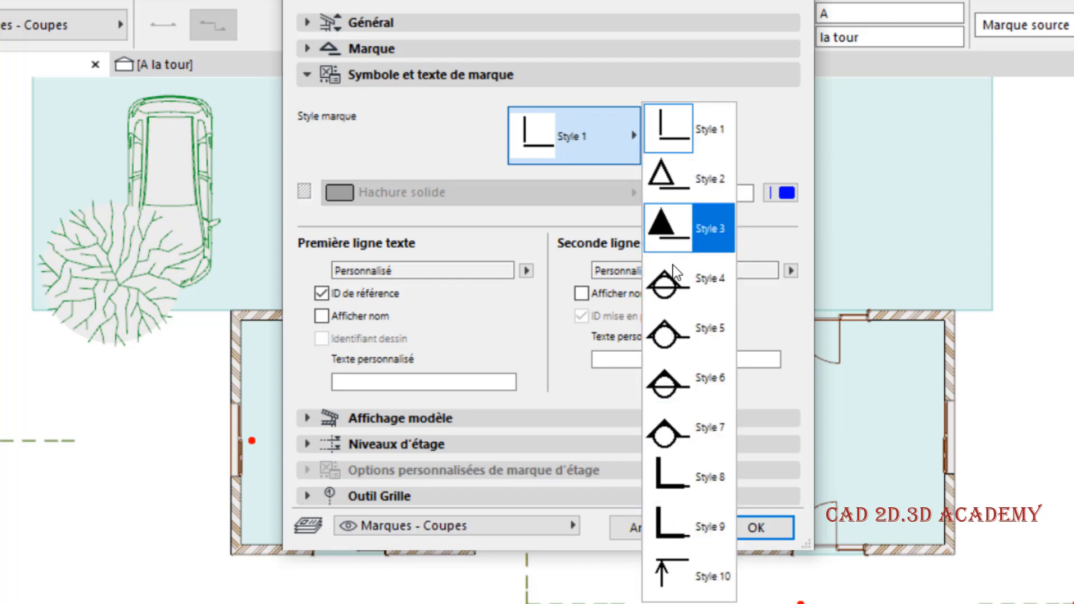
left_click(678, 282)
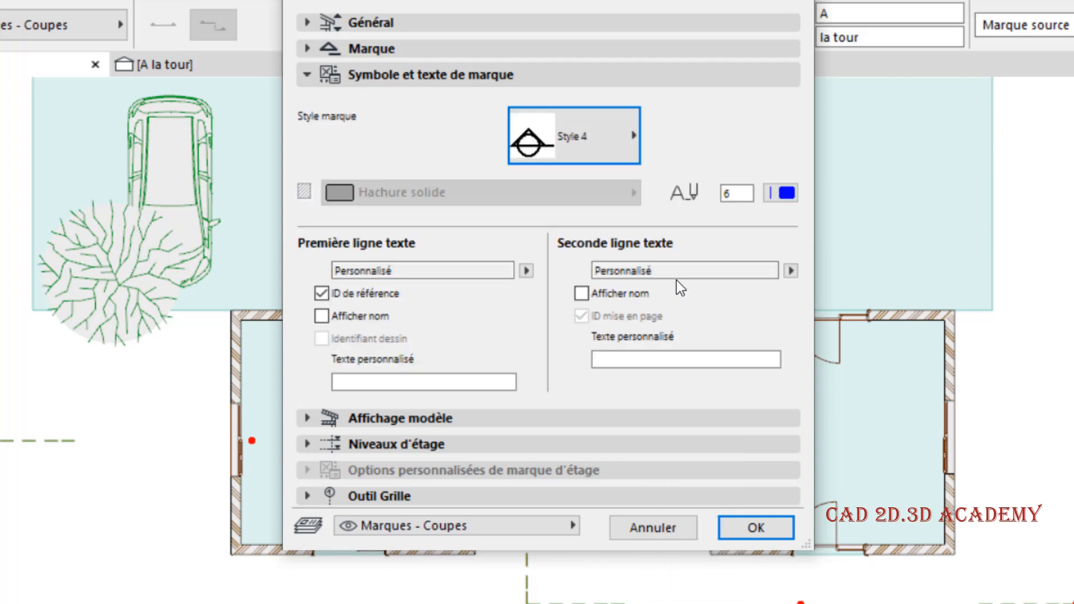
left_click(755, 527)
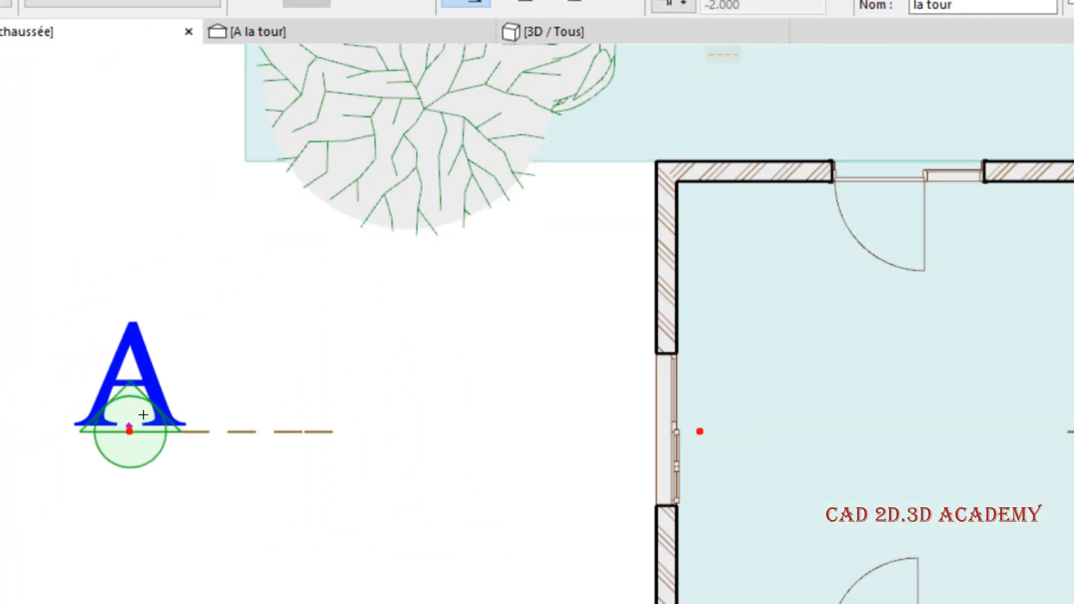
scroll(143, 414, "down", 2)
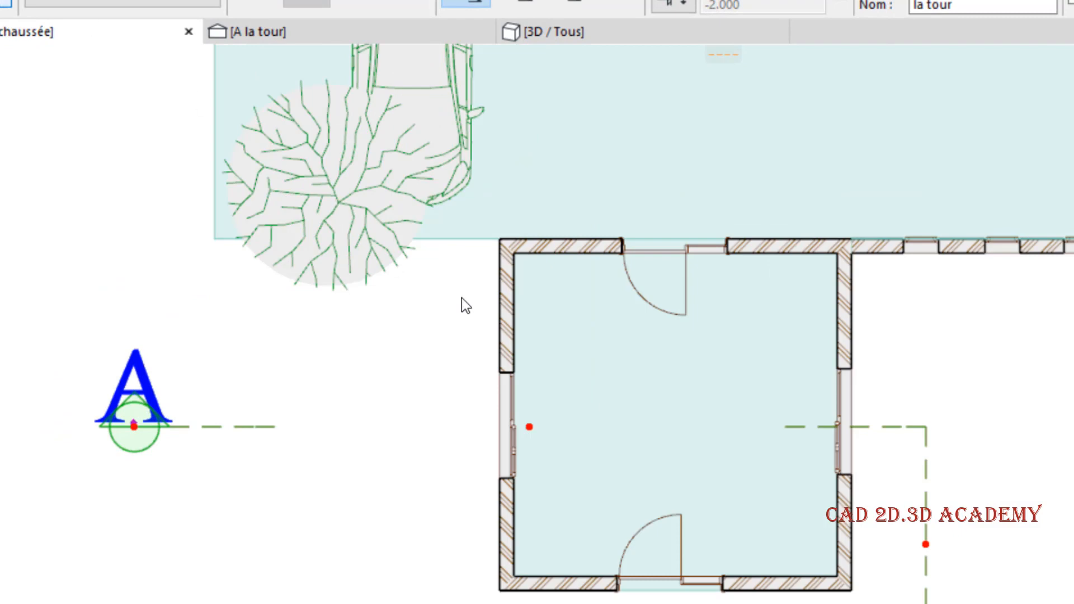
Change section A's mark style to the arrow symbol of Style 10 and apply it in the plan
key("ctrl+t")
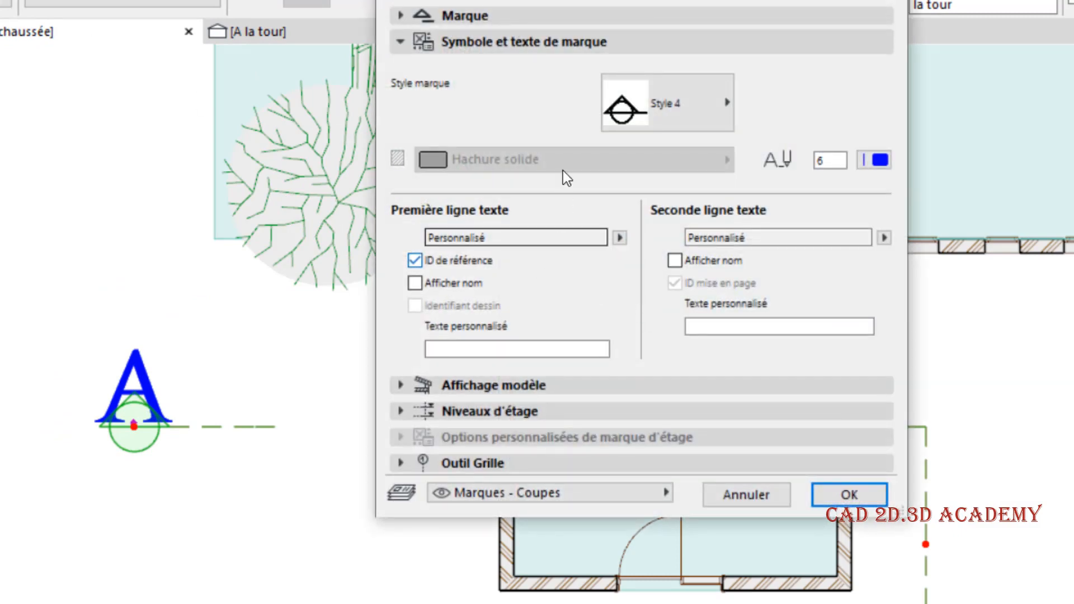
left_click(505, 20)
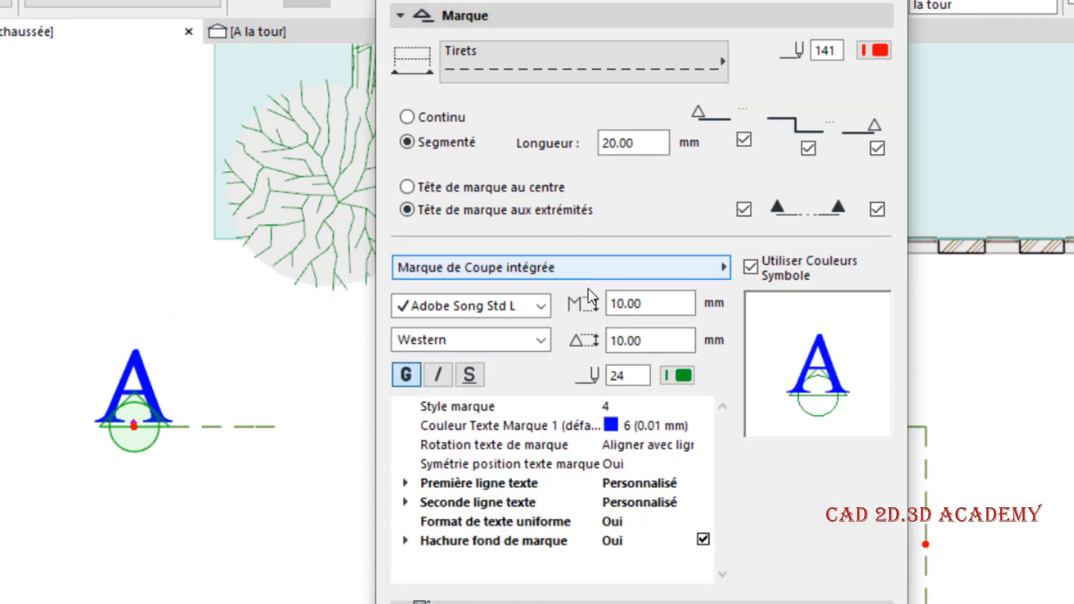
left_click(606, 407)
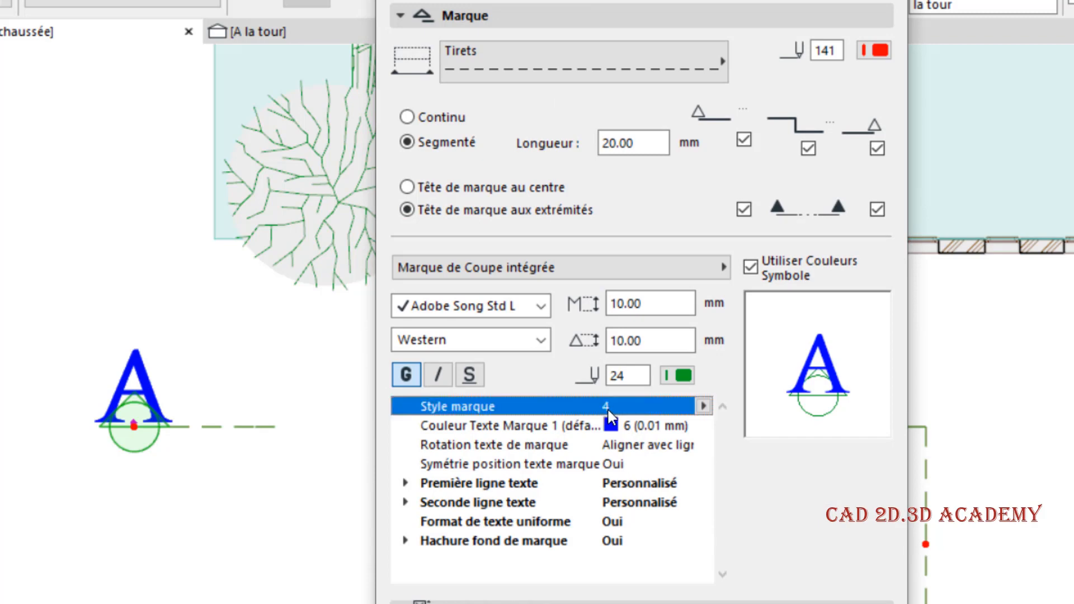
left_click(602, 602)
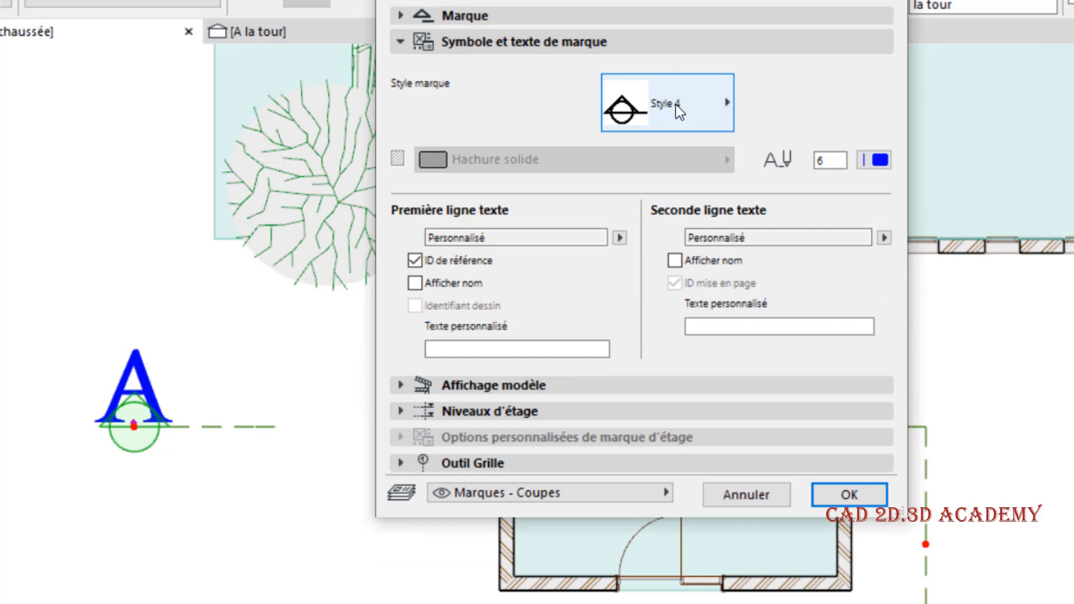
left_click(676, 105)
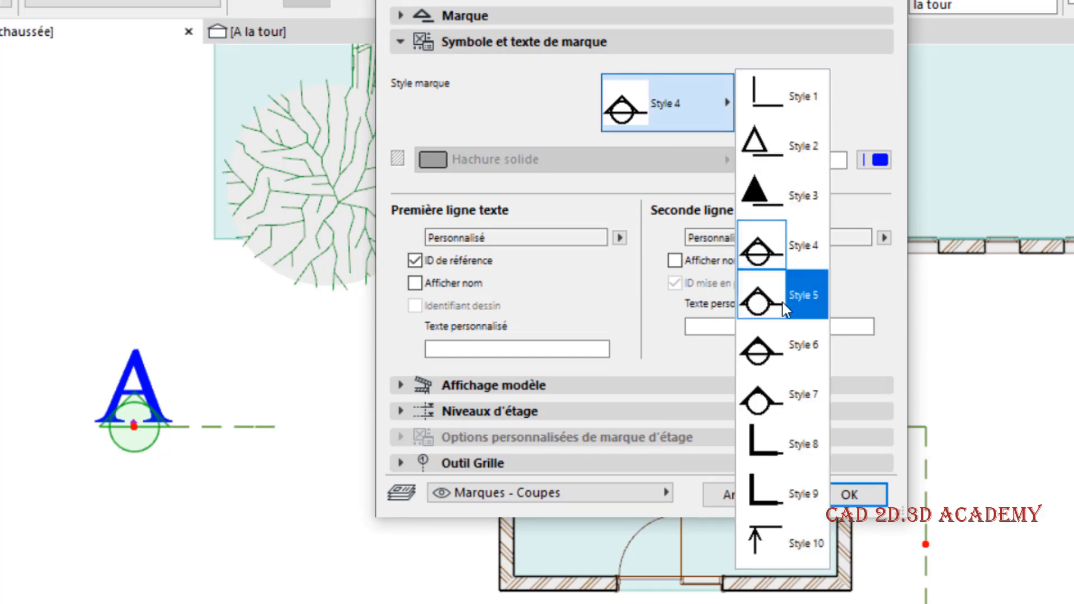
left_click(760, 527)
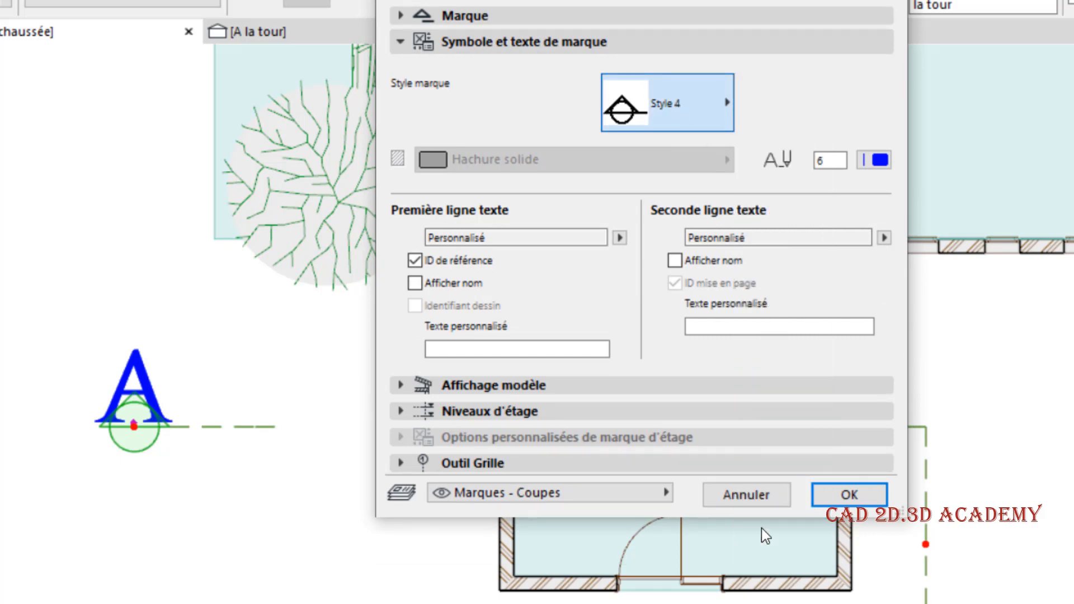
key("Return")
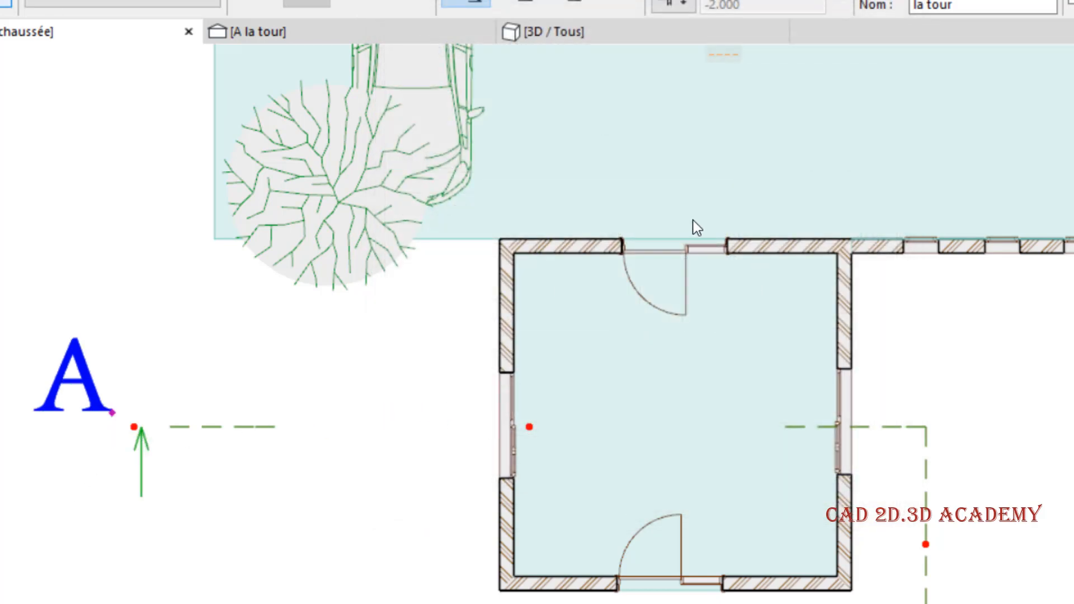
Change section A's mark style to Style 3 with the Bois - menuiserie hatch and apply it in the plan
key("ctrl+t")
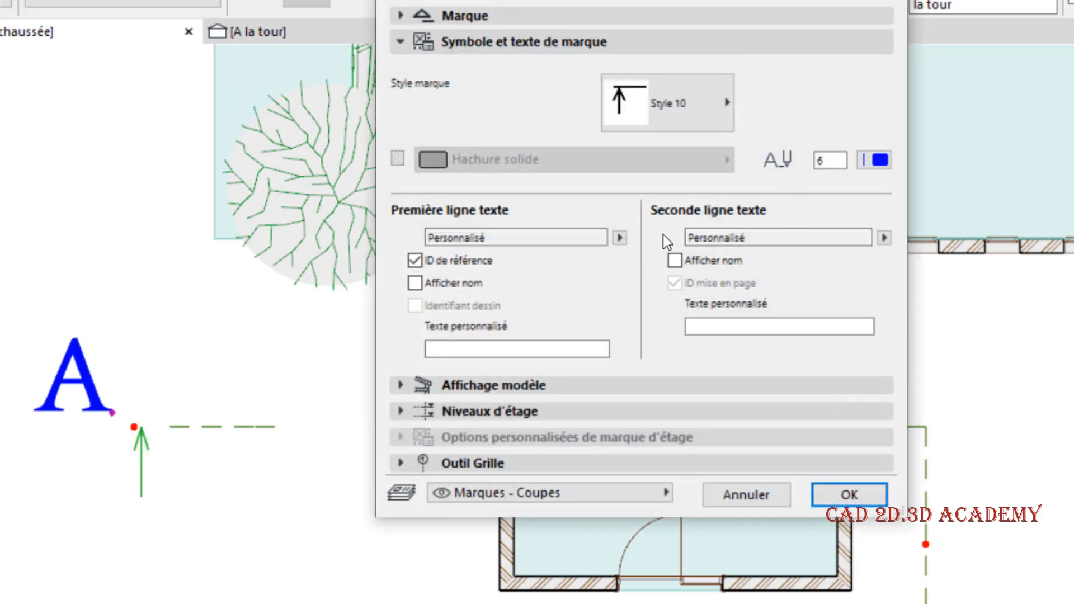
left_click(666, 115)
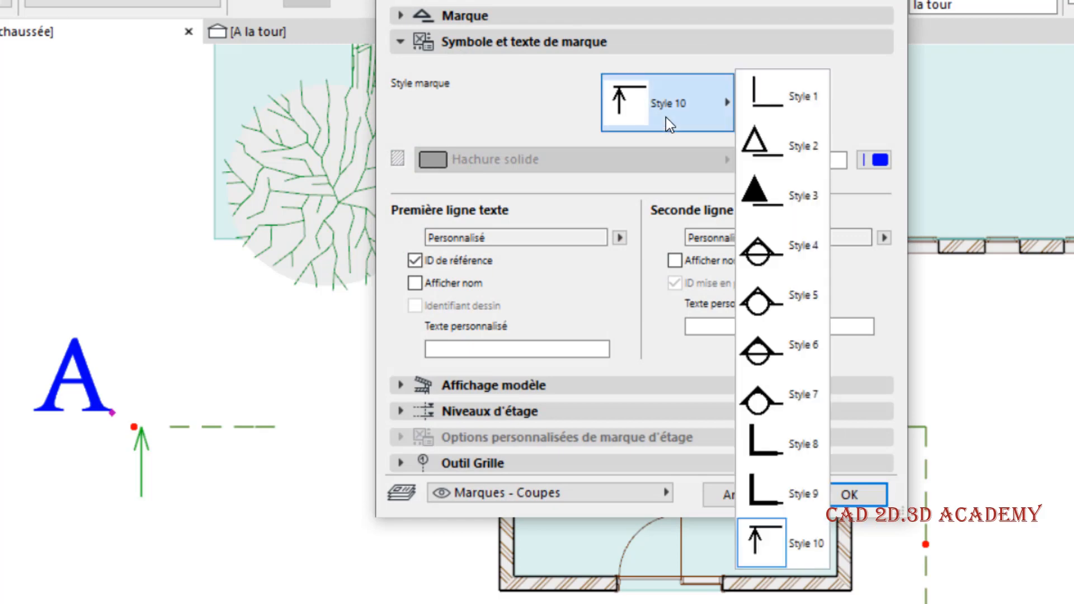
left_click(779, 193)
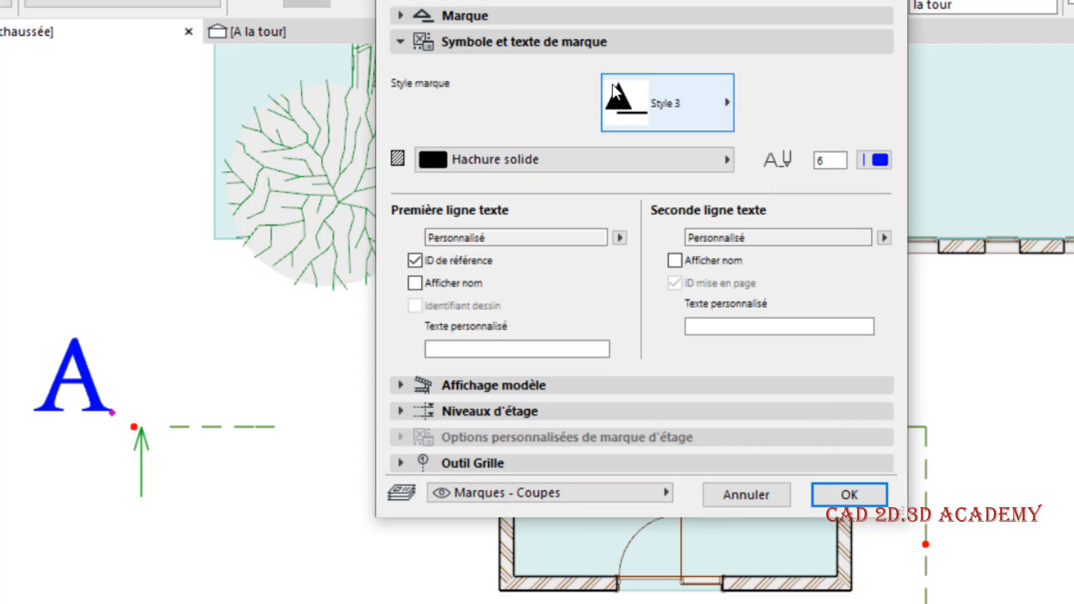
left_click(576, 163)
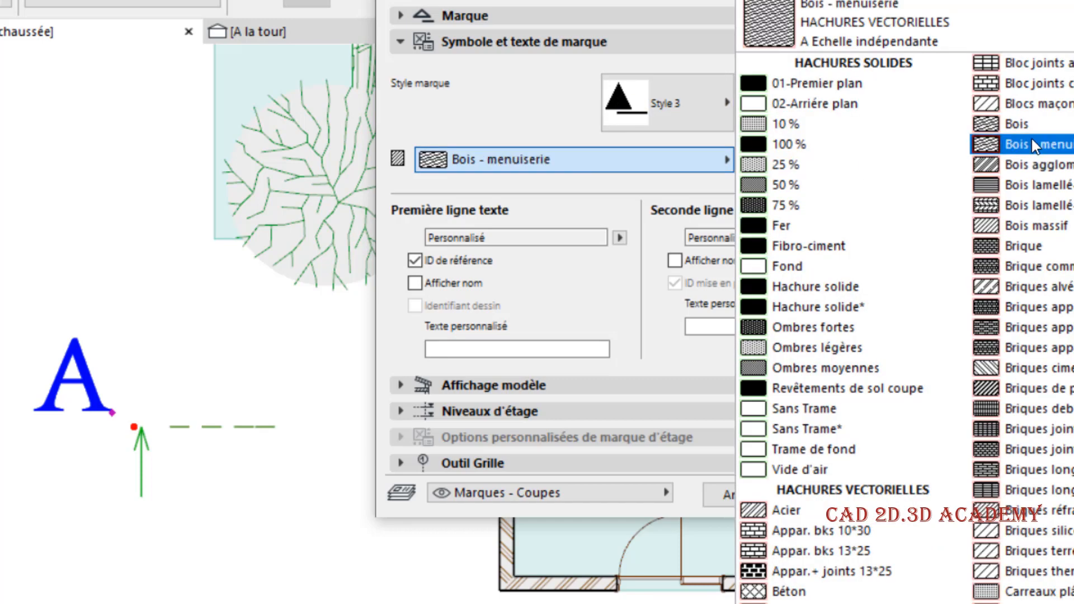
left_click(1039, 139)
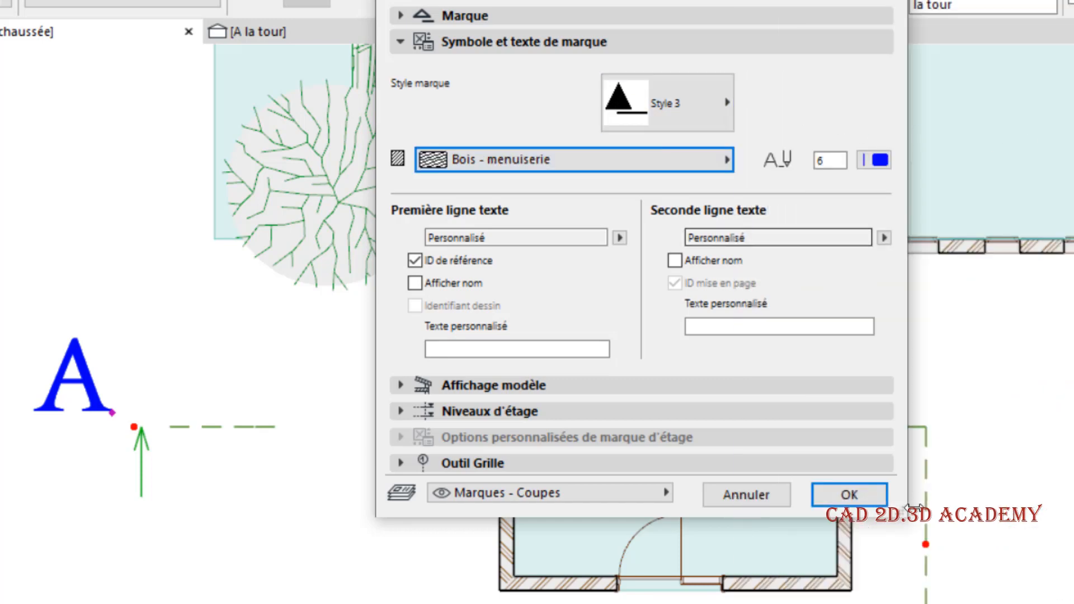
left_click(848, 494)
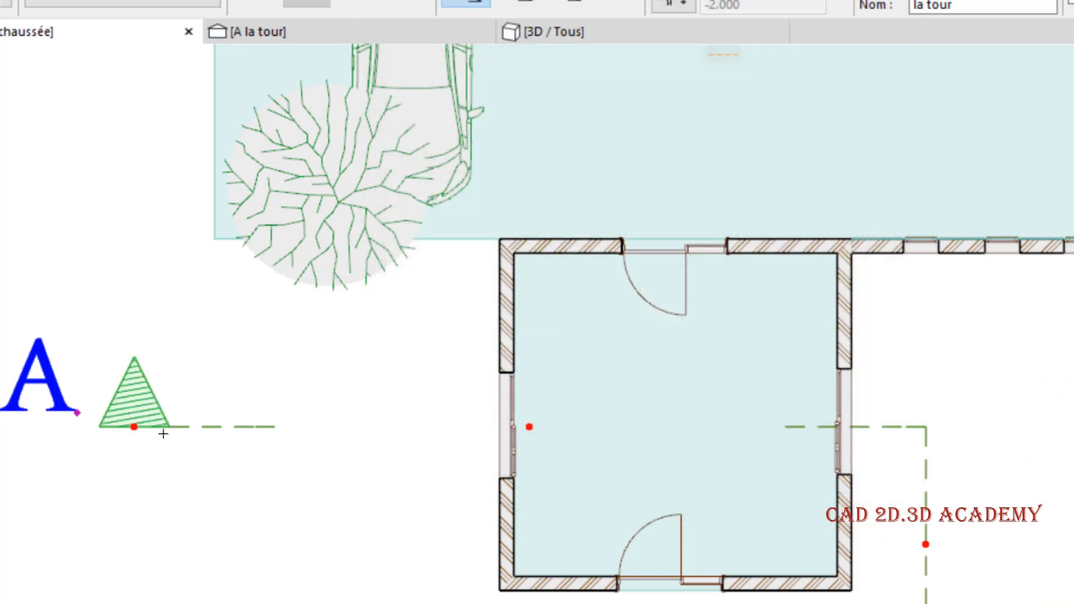
Set the text rotation of section A's mark to Toujours horizontal and apply it in the plan
scroll(112, 393, "up", 2)
scroll(112, 393, "up", 1)
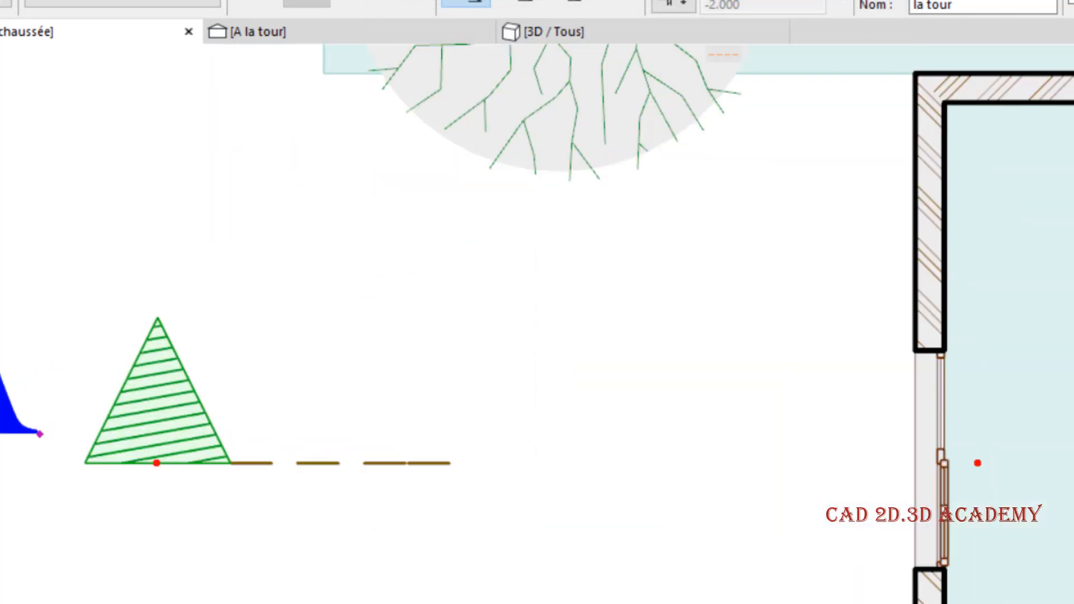
key("ctrl+t")
left_click(531, 18)
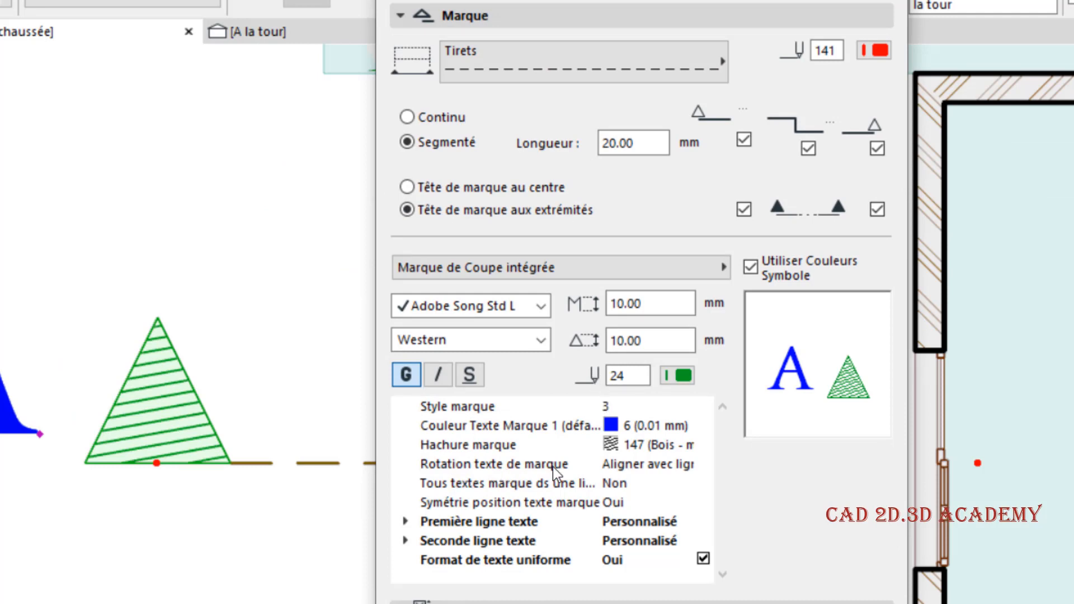
left_click(626, 466)
left_click(704, 465)
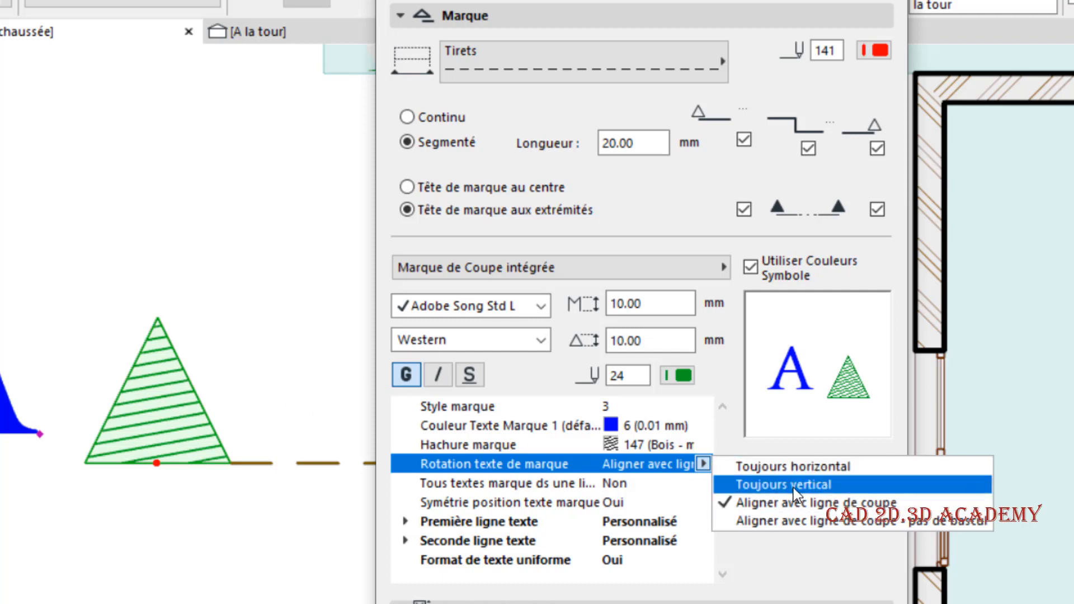
left_click(792, 467)
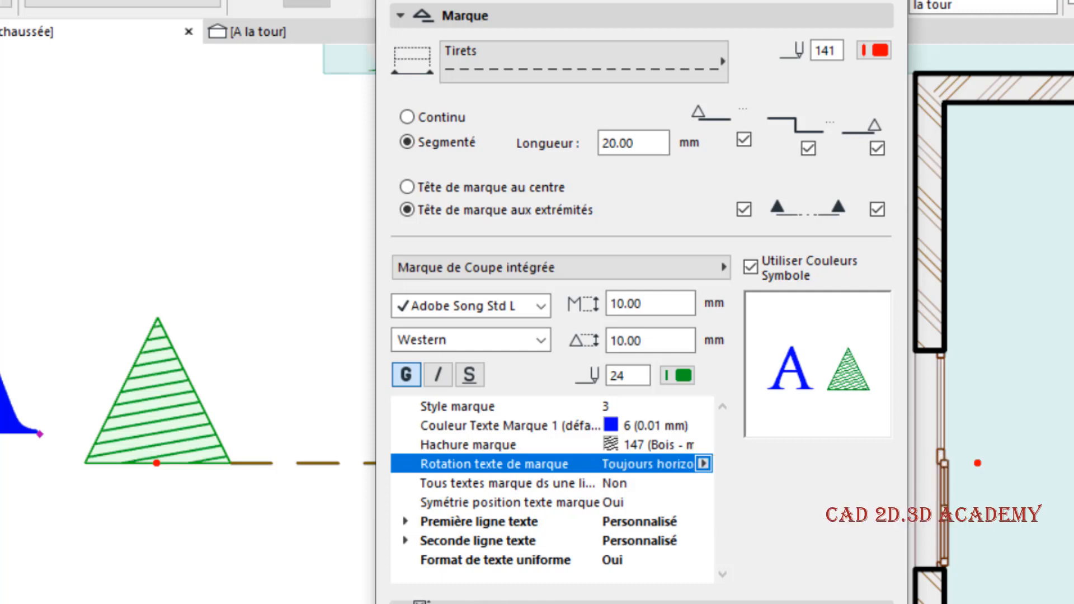
key("Return")
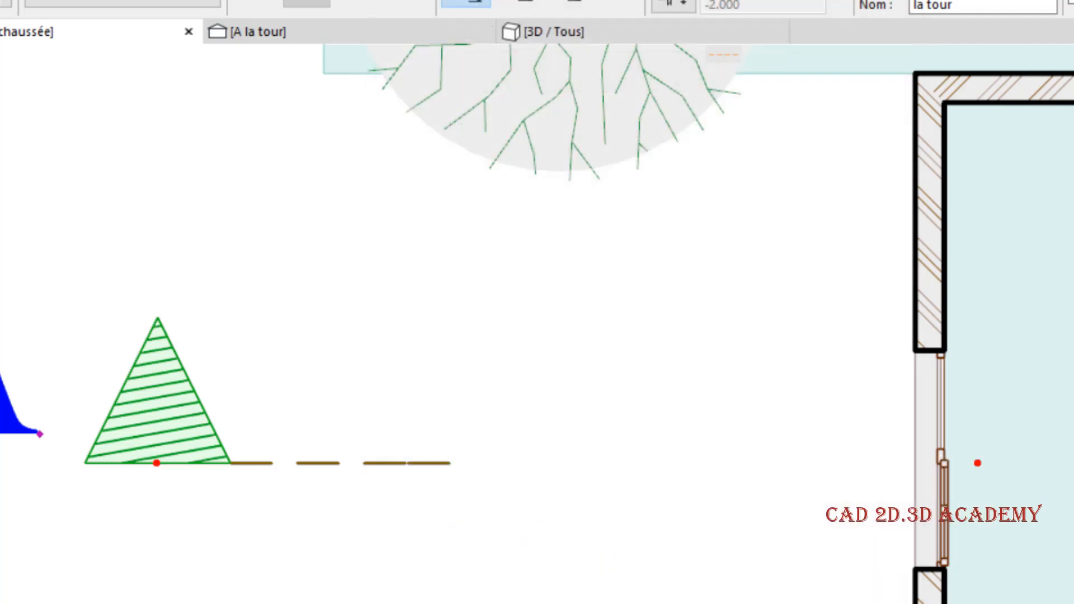
Rotate section A a quarter turn counter-clockwise in the plan to test the always-horizontal mark text
scroll(565, 443, "up", 3)
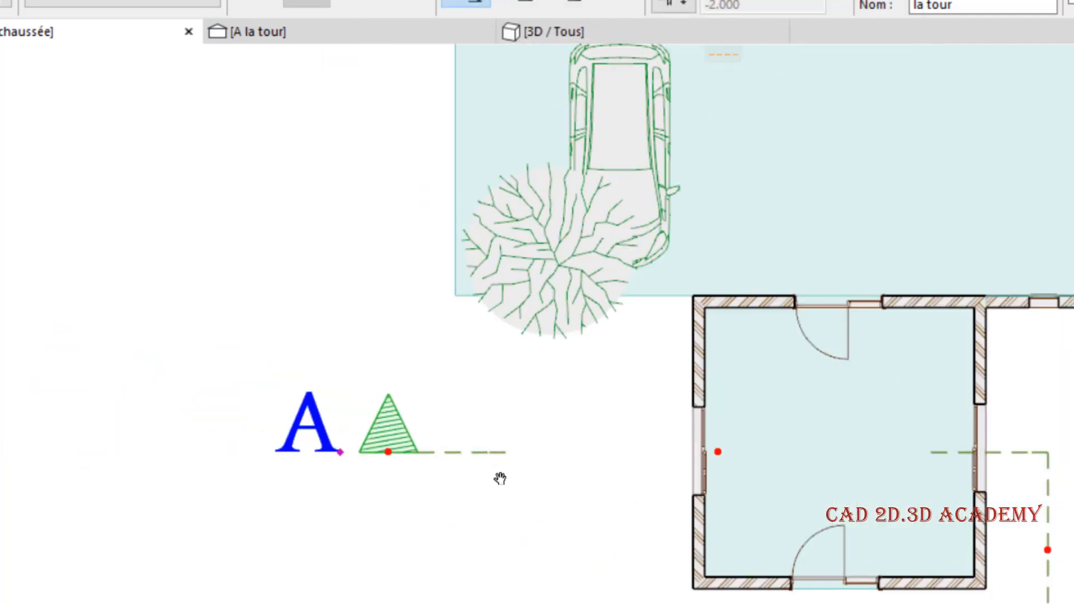
middle_click_drag(500, 479, 429, 549)
key("ctrl+e")
left_click(395, 522)
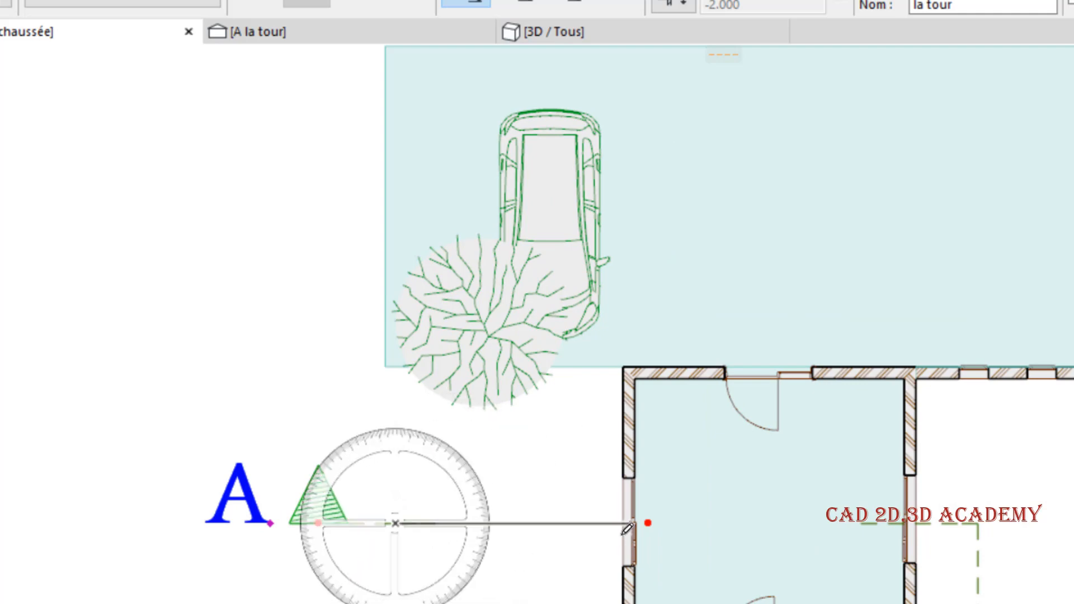
left_click(585, 522)
left_click(395, 313)
middle_click_drag(448, 603, 450, 499)
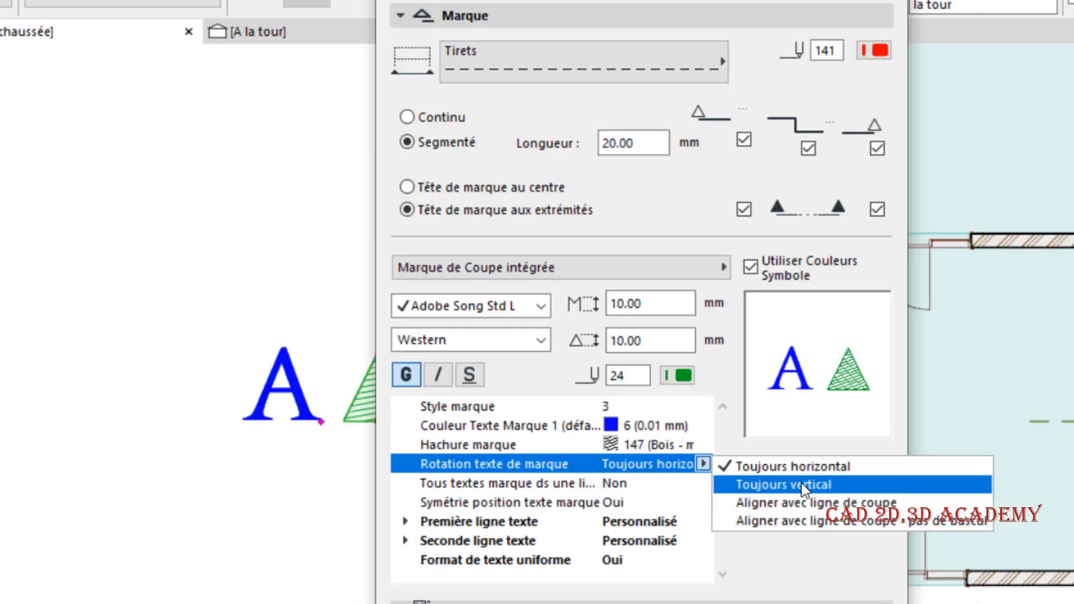
Set the mark's text rotation to Toujours vertical, test it by rotating section A a quarter turn counter-clockwise, and undo that rotation
left_click(812, 485)
key("Return")
key("ctrl+e")
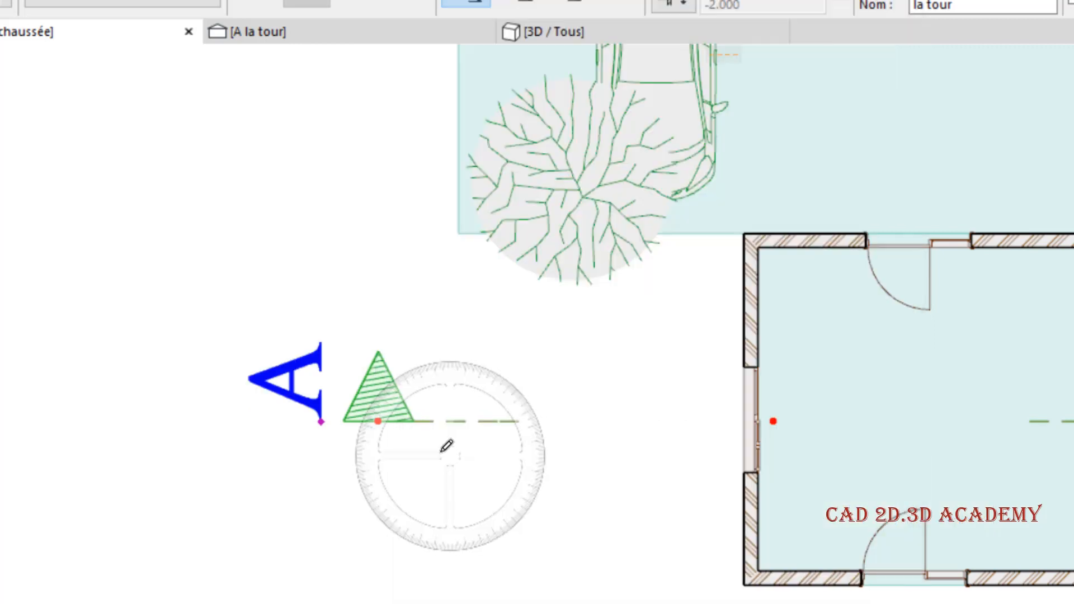
left_click(404, 427)
left_click(631, 427)
left_click(424, 292)
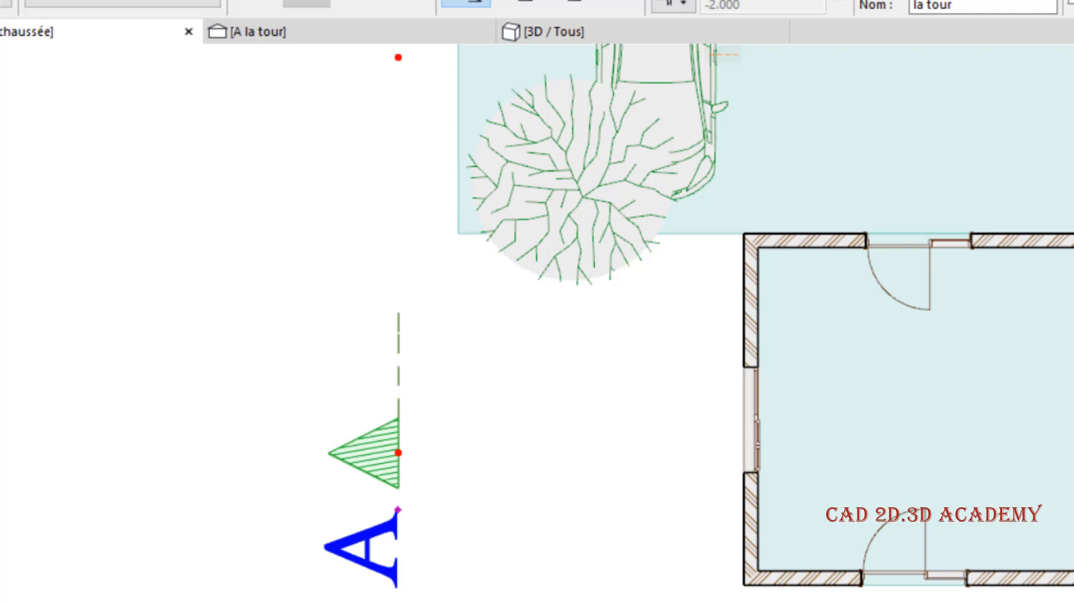
key("ctrl+z")
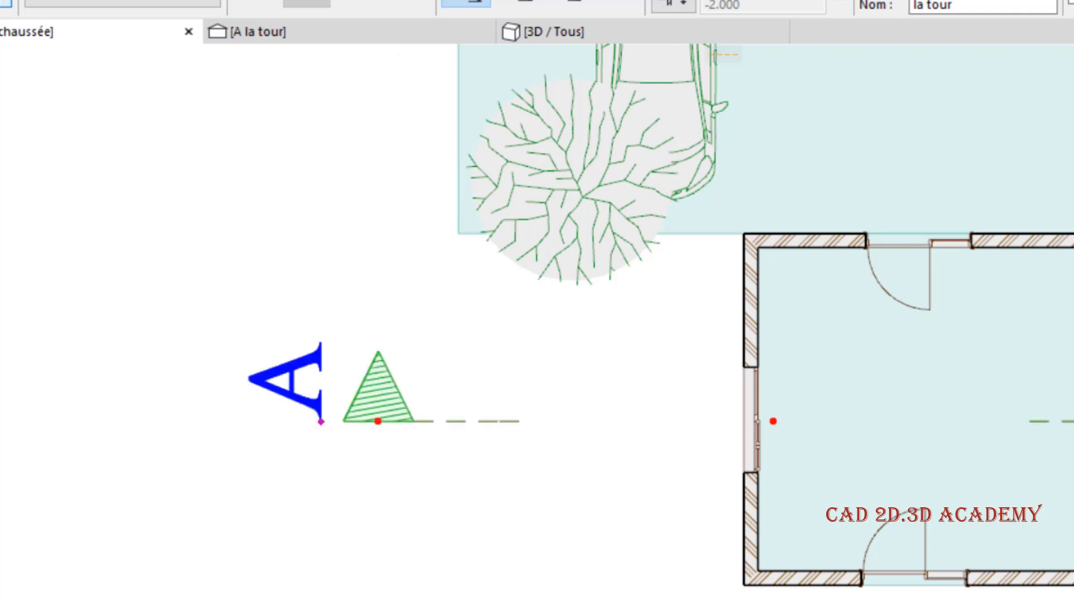
Set the text rotation of section A's mark to Aligner avec ligne de coupe and apply it in the plan
key("ctrl+t")
left_click(694, 464)
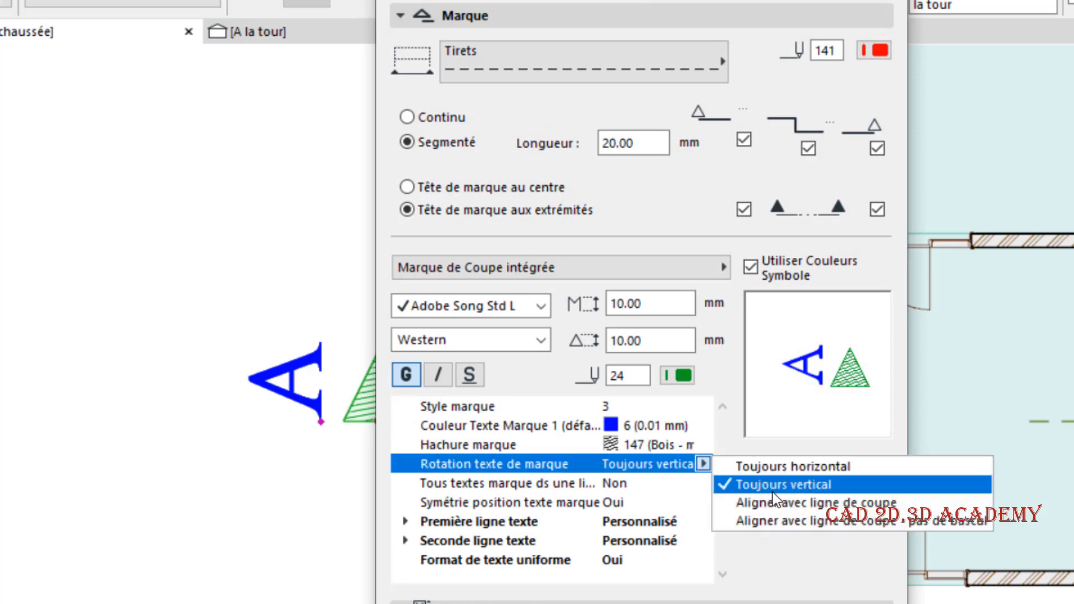
left_click(827, 503)
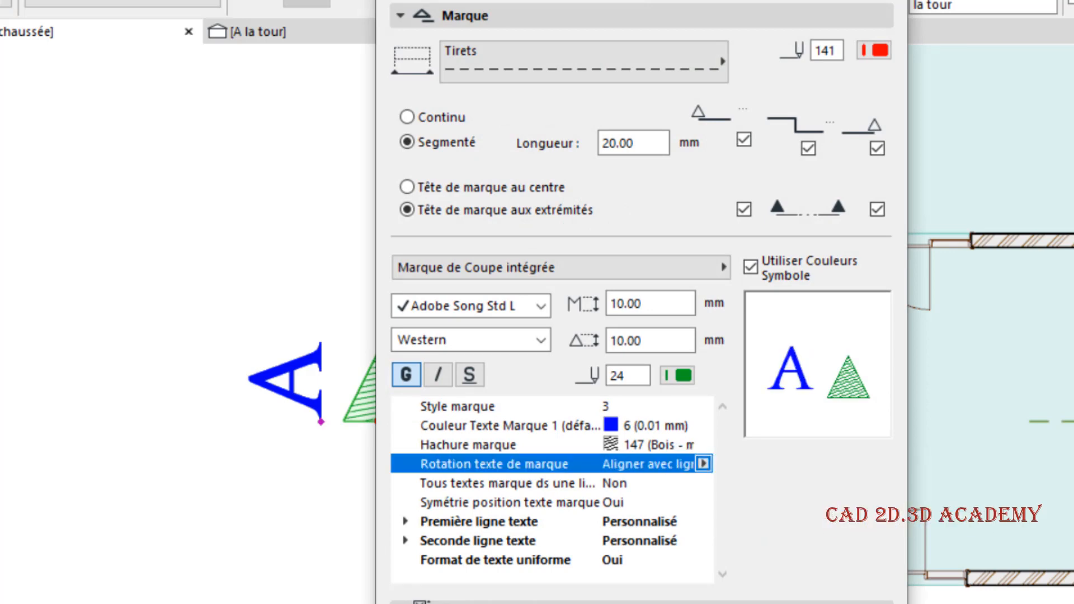
key("Return")
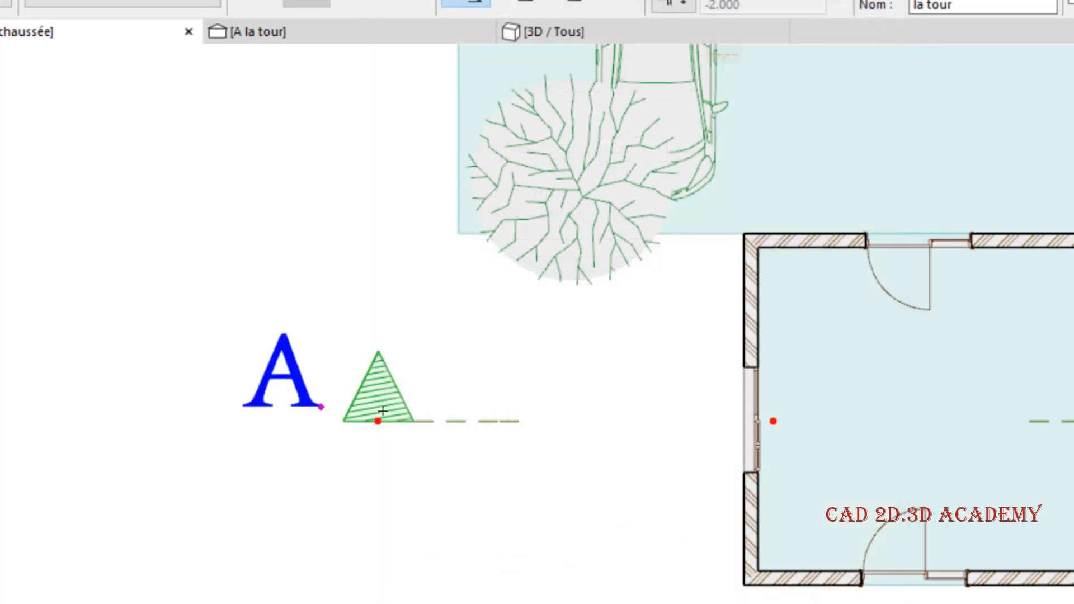
Rotate section A a quarter turn counter-clockwise to test the text aligned with the section line, and undo the rotation
key("ctrl+e")
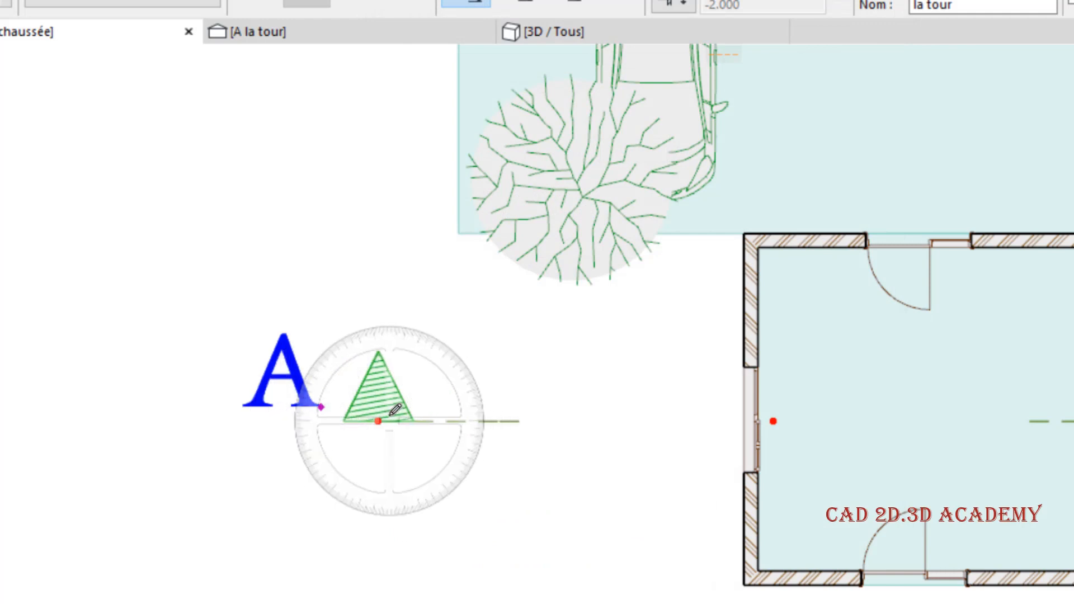
left_click(388, 421)
left_click(446, 421)
left_click(337, 264)
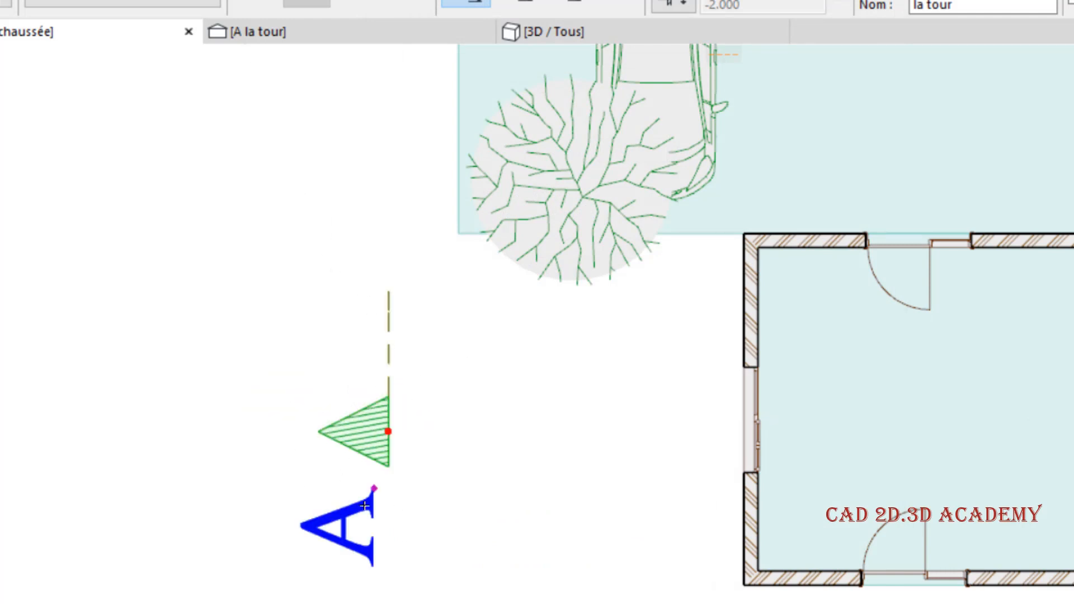
key("ctrl+z")
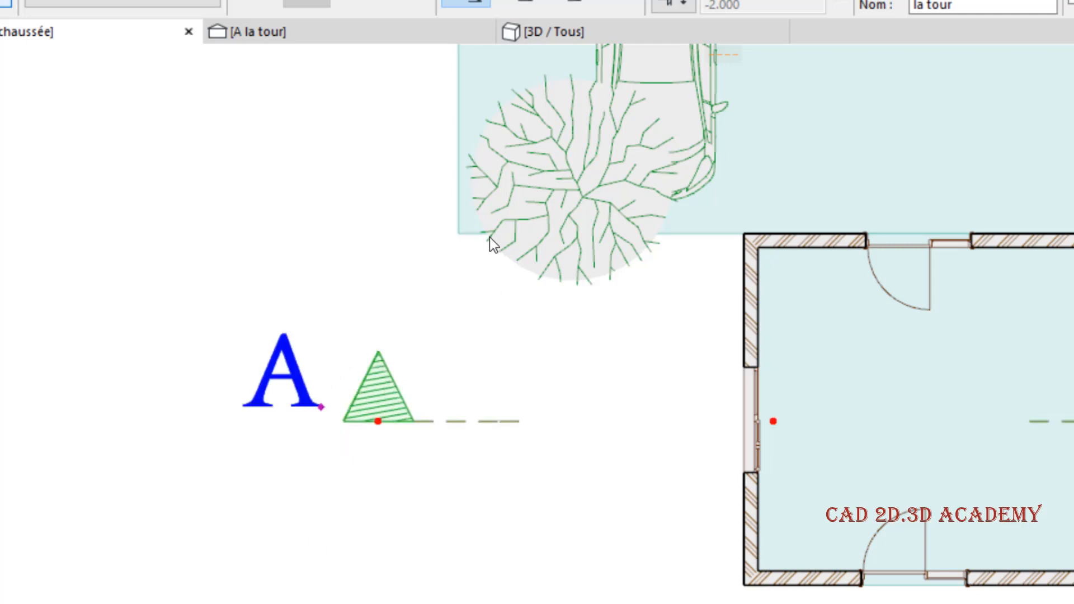
Set the mark's text rotation to Aligner avec ligne de coupe - pas de bascul and apply it in the plan
key("ctrl+t")
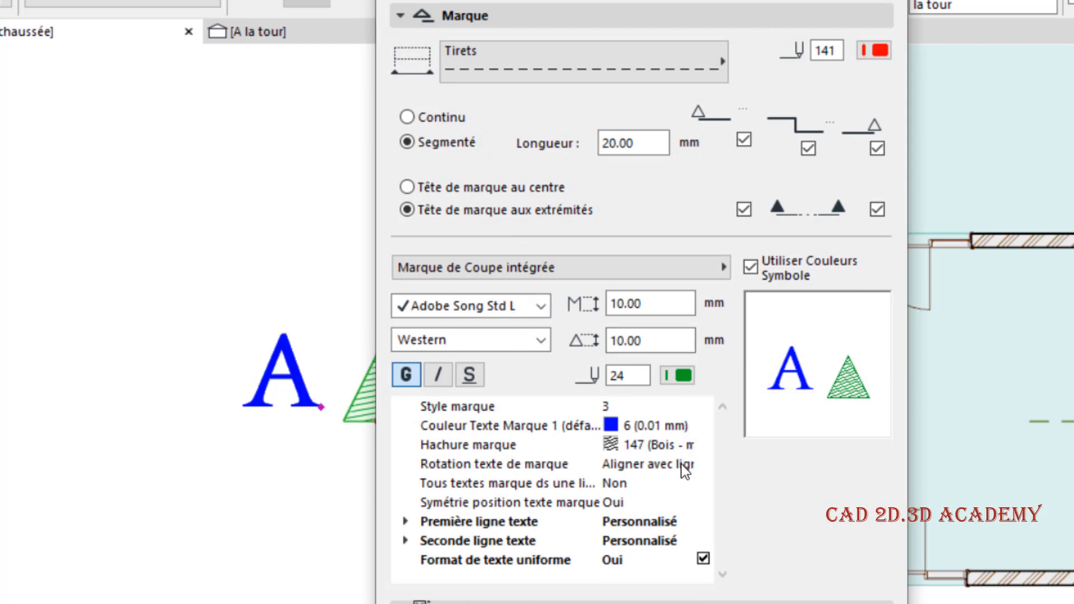
left_click(699, 468)
left_click(699, 465)
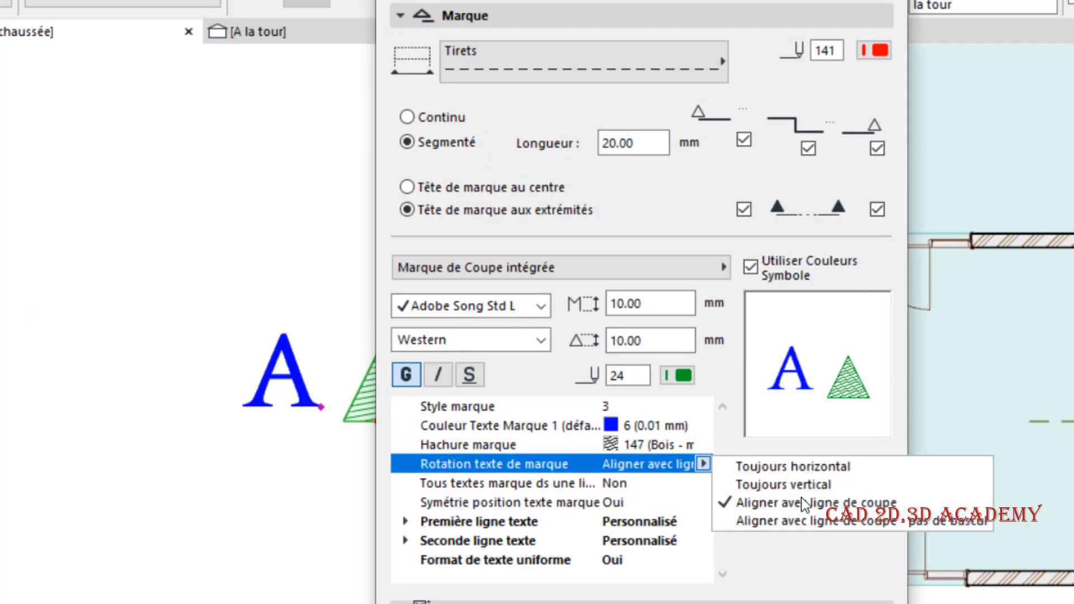
left_click(830, 528)
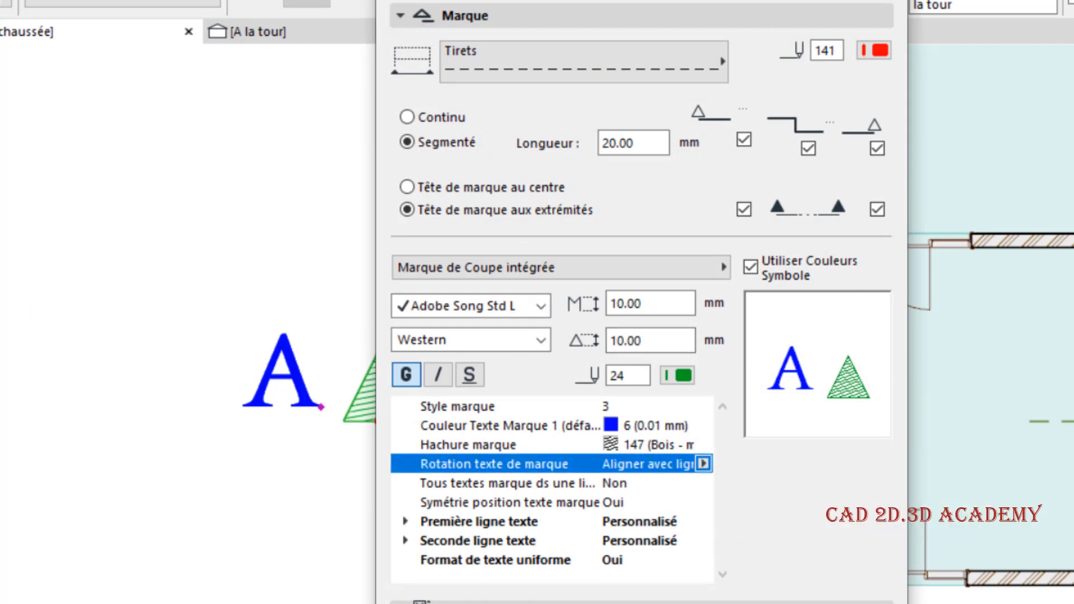
key("Return")
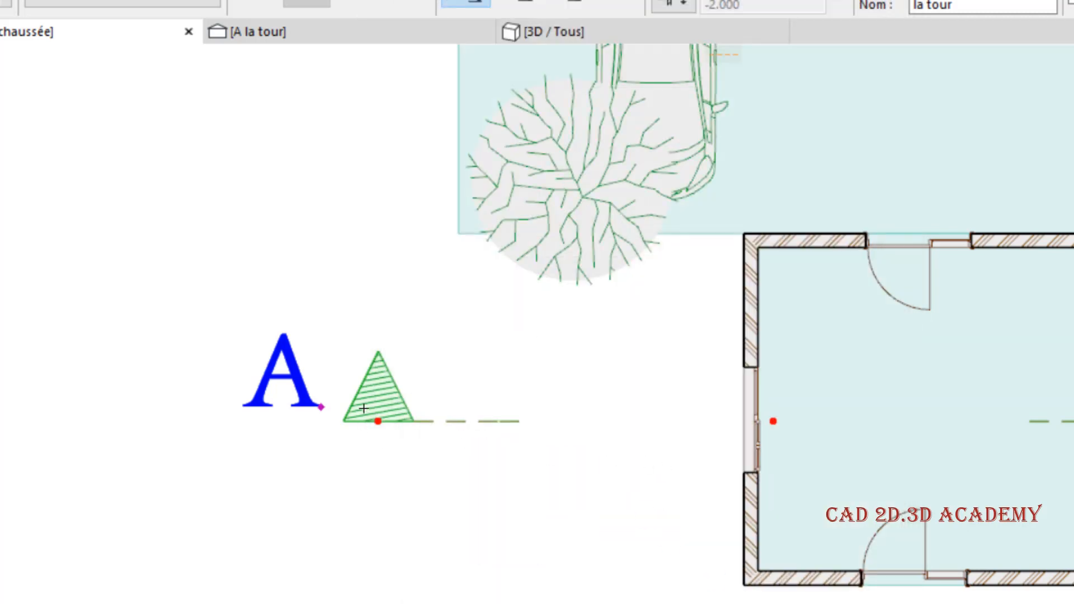
Test the no-flip text alignment by rotating section A a quarter turn counter-clockwise, and undo the rotation
key("ctrl+e")
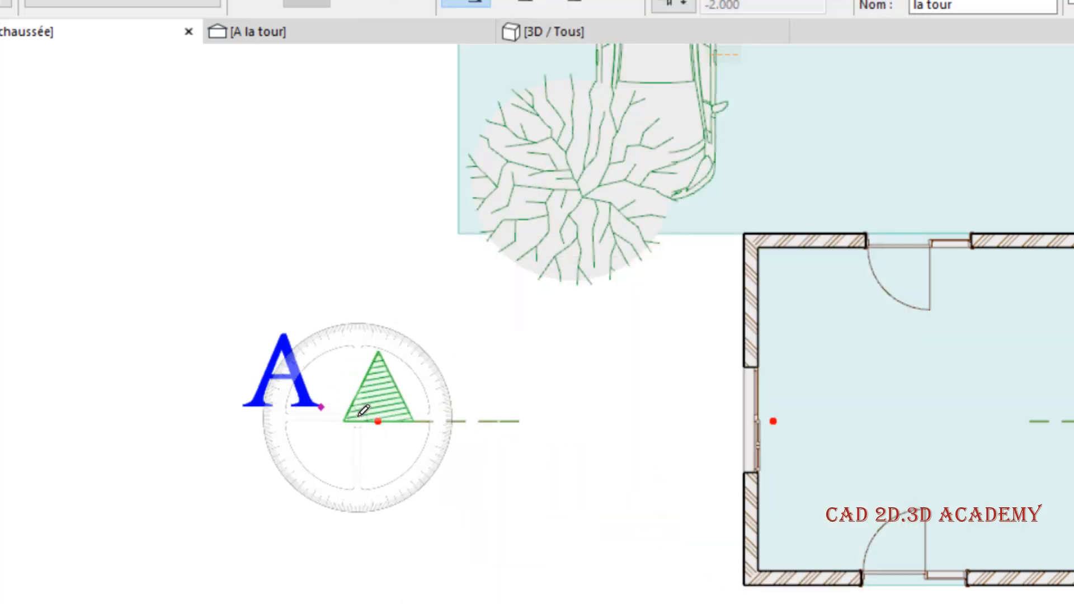
left_click(359, 414)
left_click(597, 415)
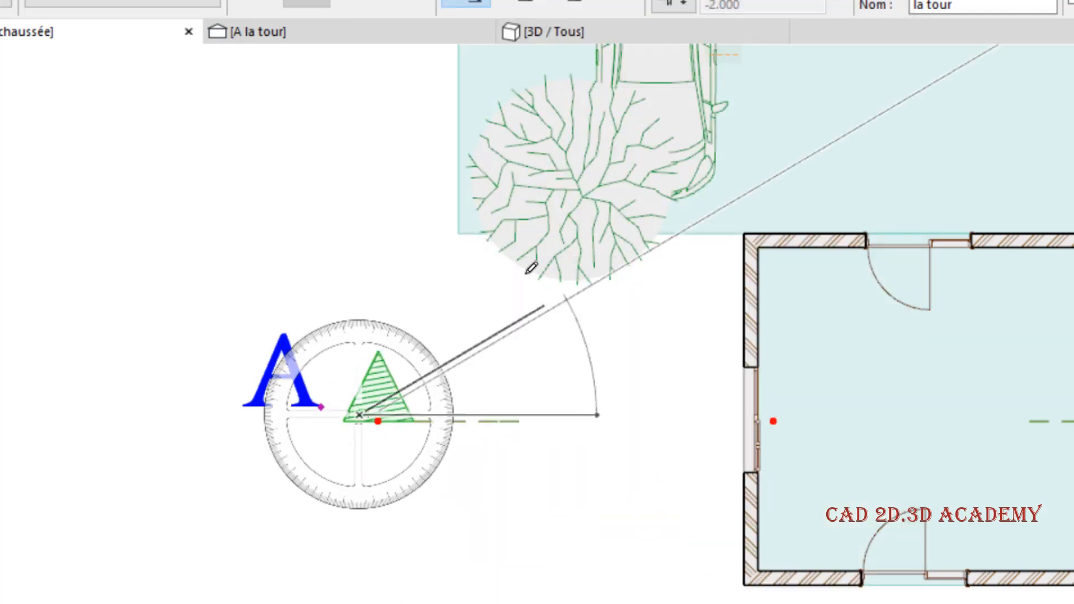
left_click(356, 205)
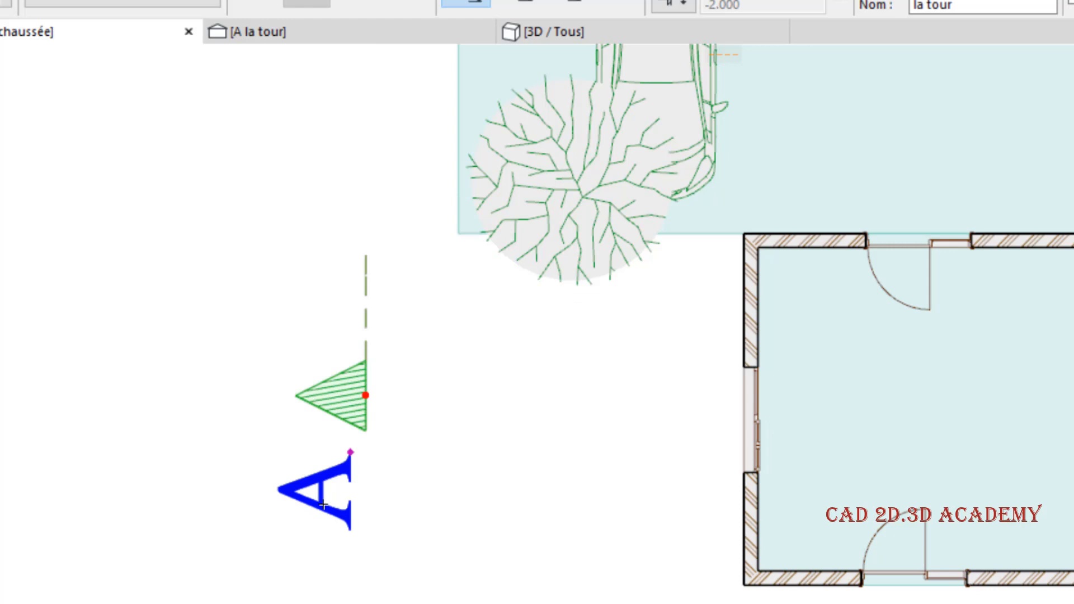
key("ctrl+z")
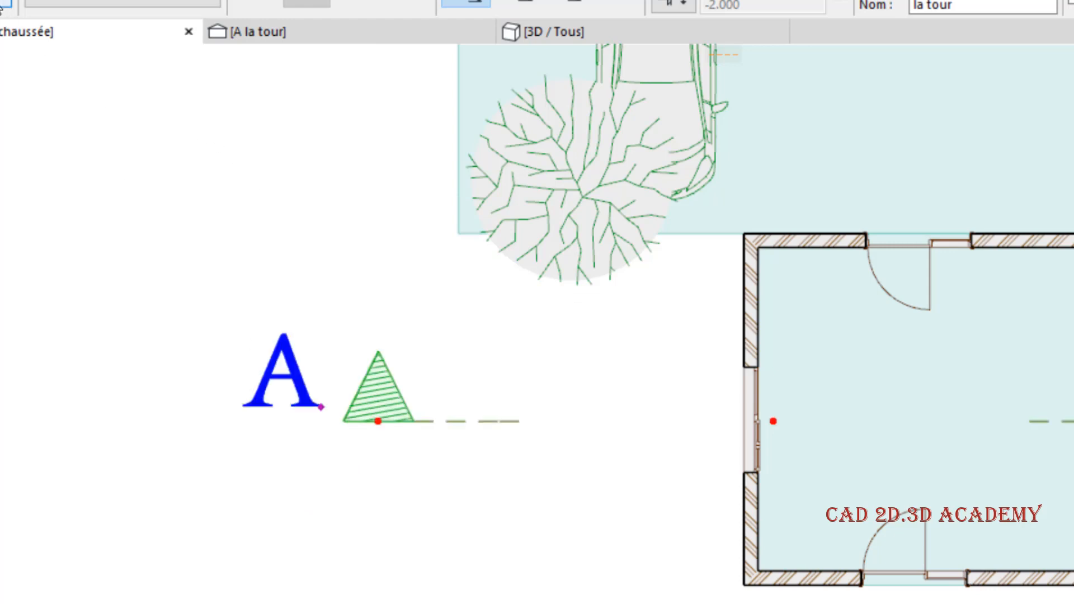
Open section A's settings and examine the mark's Première ligne texte options alongside the section's reference ID and name
double_click(587, 418)
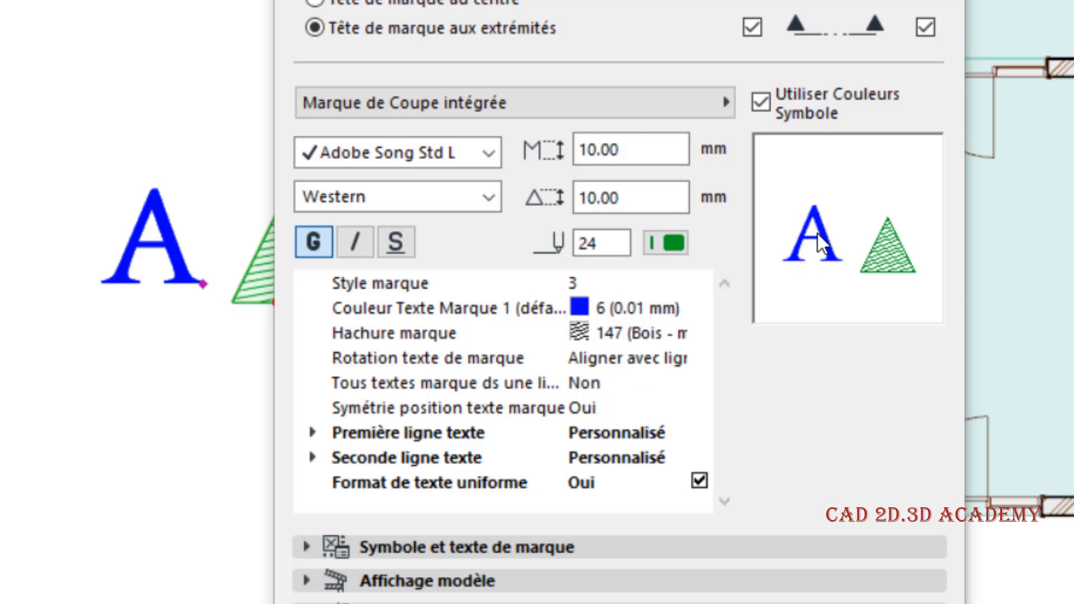
left_click(362, 440)
left_click(314, 434)
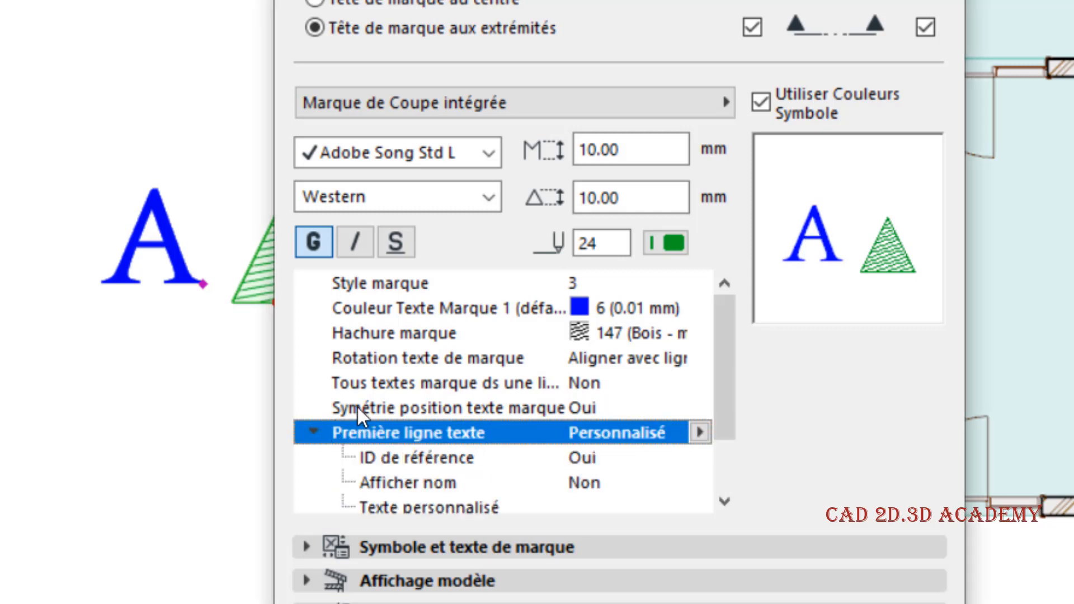
scroll(391, 417, "down", 1)
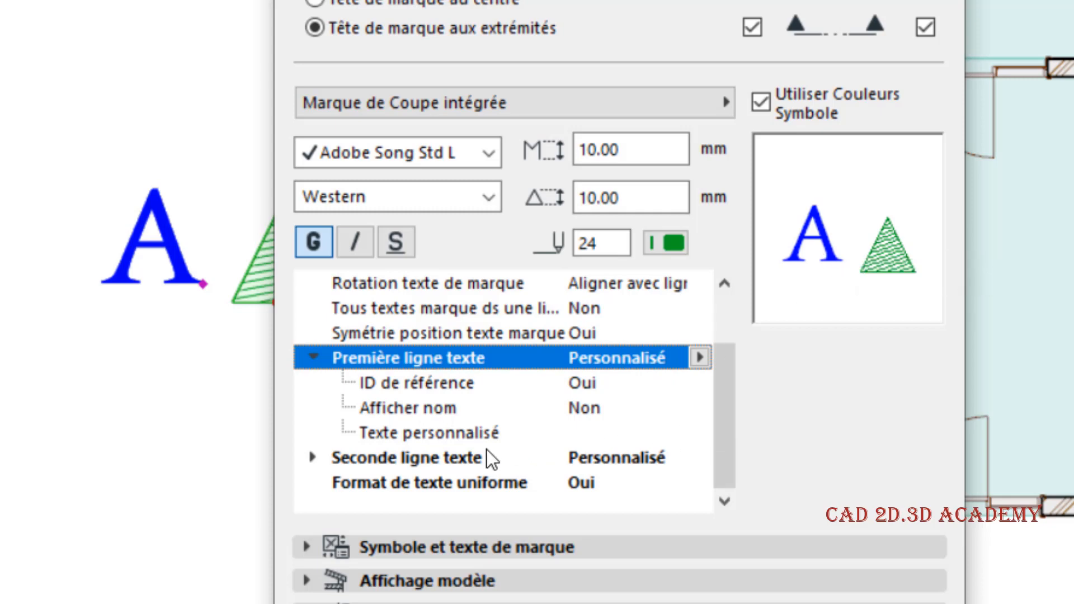
left_click(497, 434)
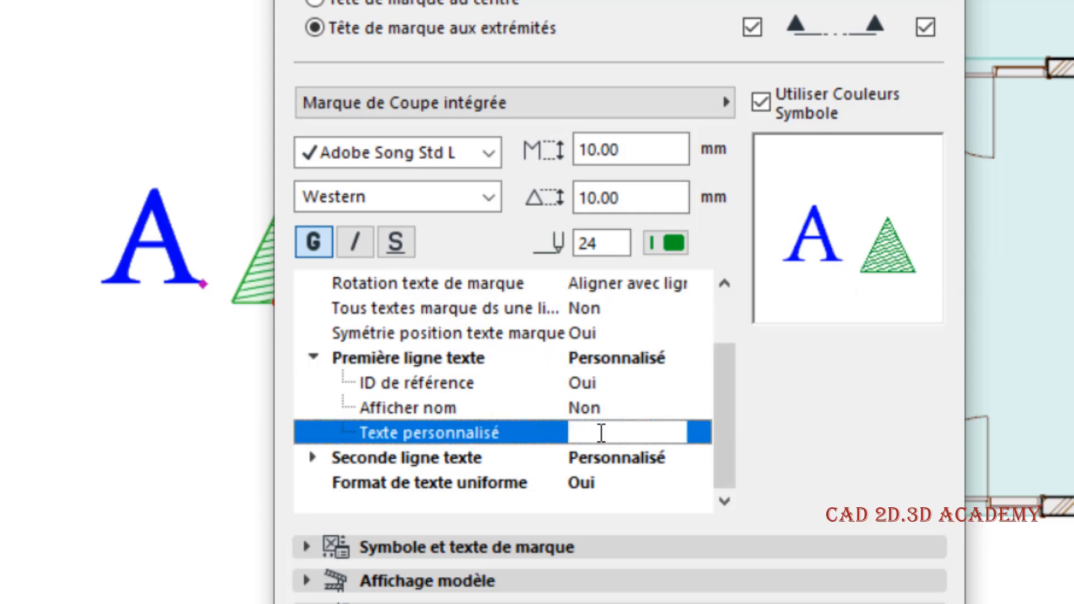
left_click(601, 433)
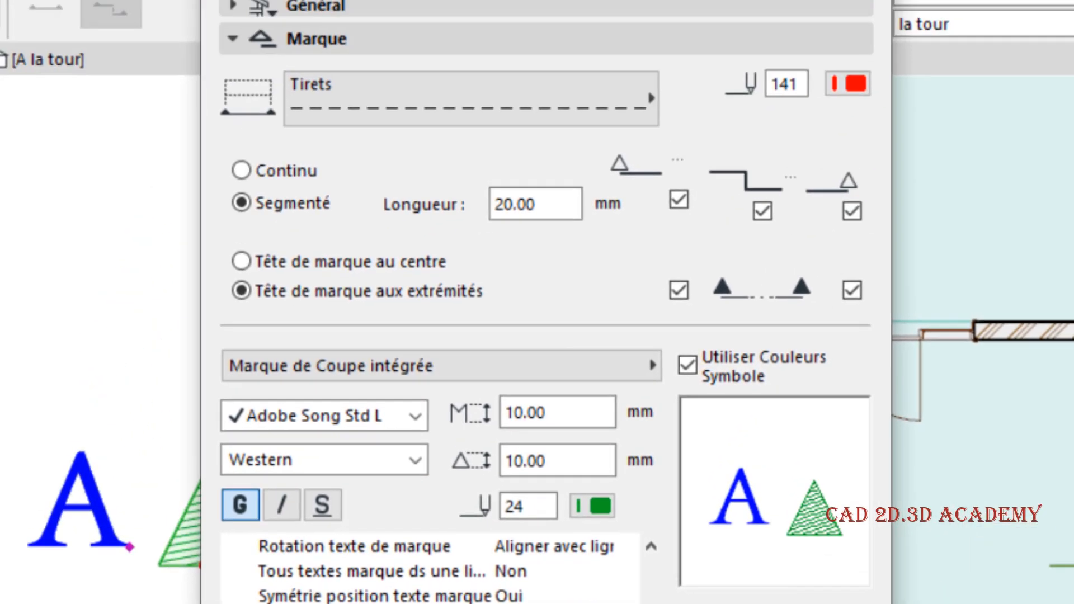
left_click(377, 6)
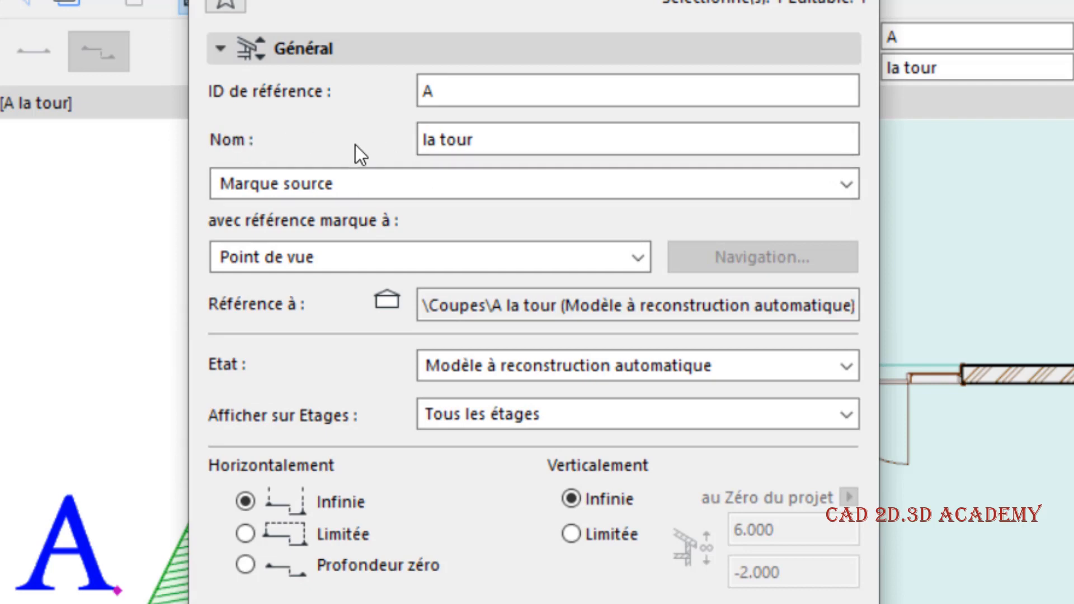
left_click(390, 601)
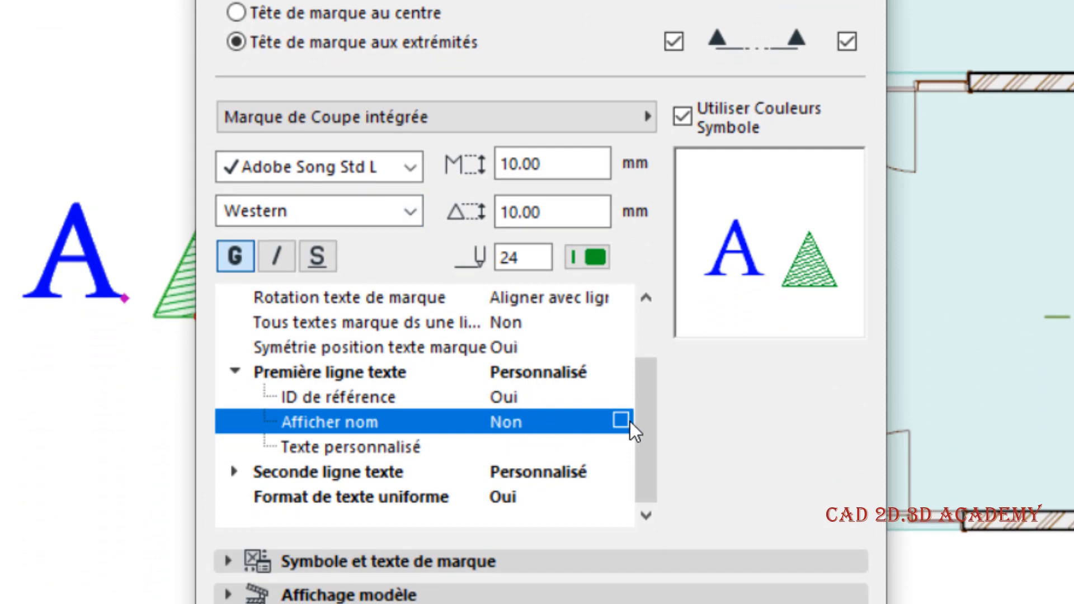
Enter detail 1 as the custom text of the mark's first text line
left_click(491, 448)
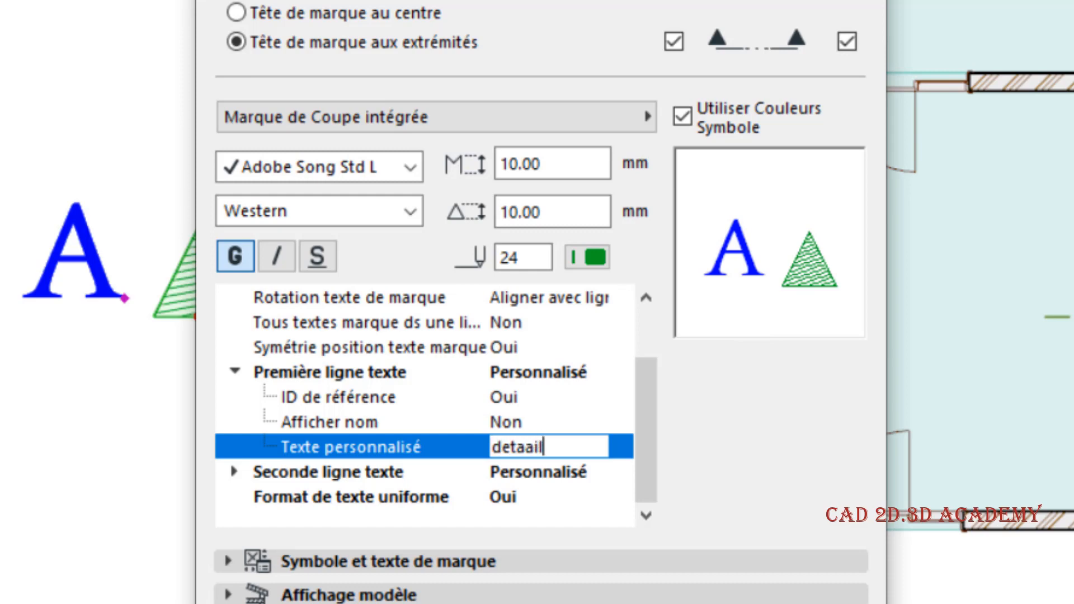
key("BackSpace")
key("BackSpace")
key("BackSpace")
type("il")
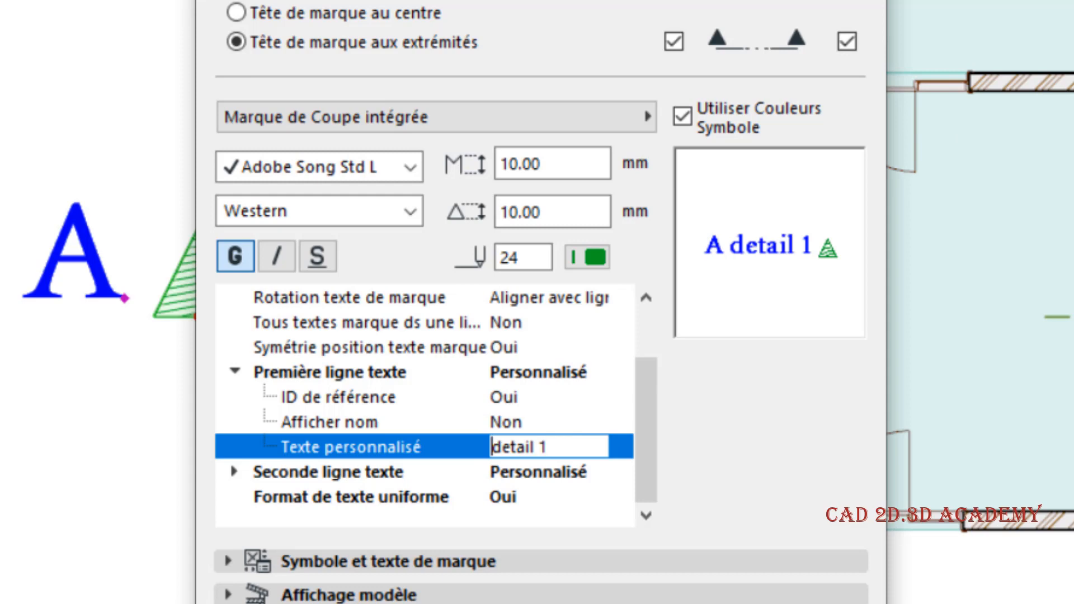
Enclose the first line's custom text in parentheses as (detail 1) and apply the settings in the plan
left_click(491, 446)
type("'")
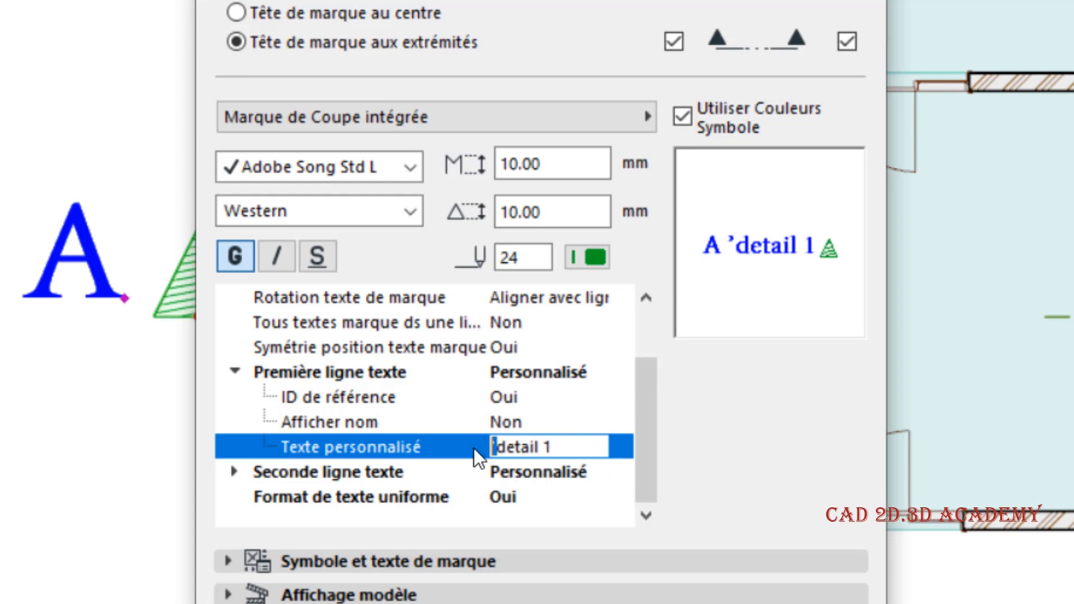
type("(")
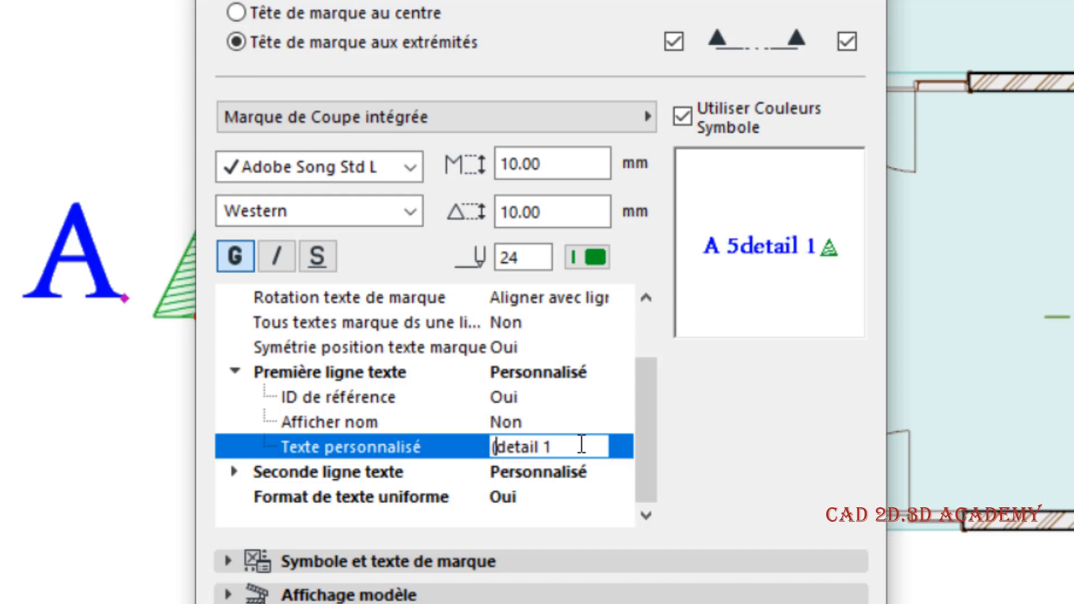
left_click(581, 445)
type(")")
key("Return")
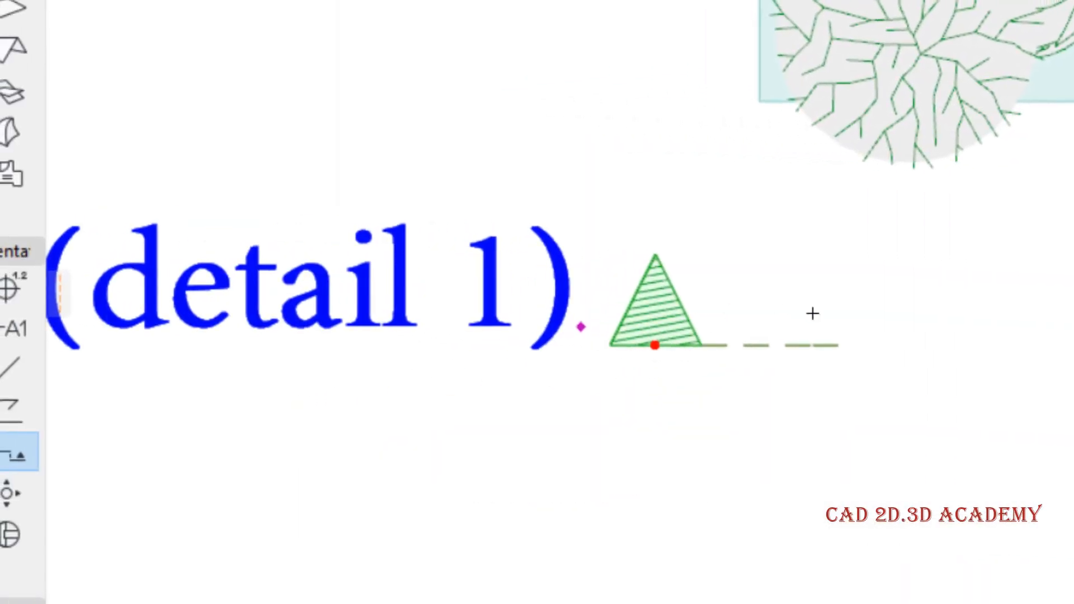
scroll(812, 313, "down", 2)
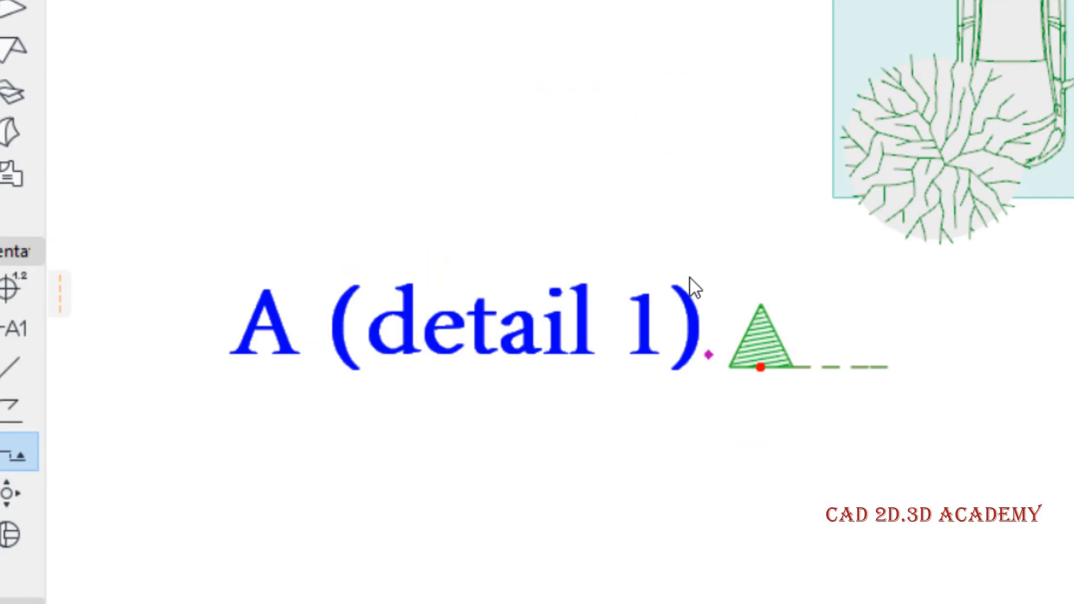
Set the custom text of the mark's second text line to tour and apply it in the plan
key("ctrl+t")
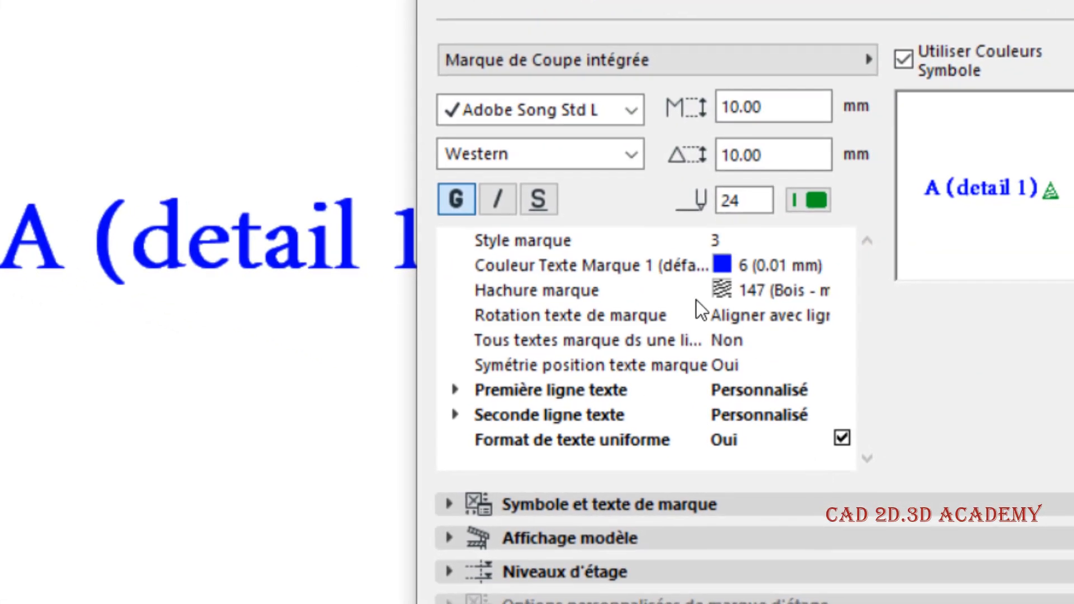
left_click(561, 420)
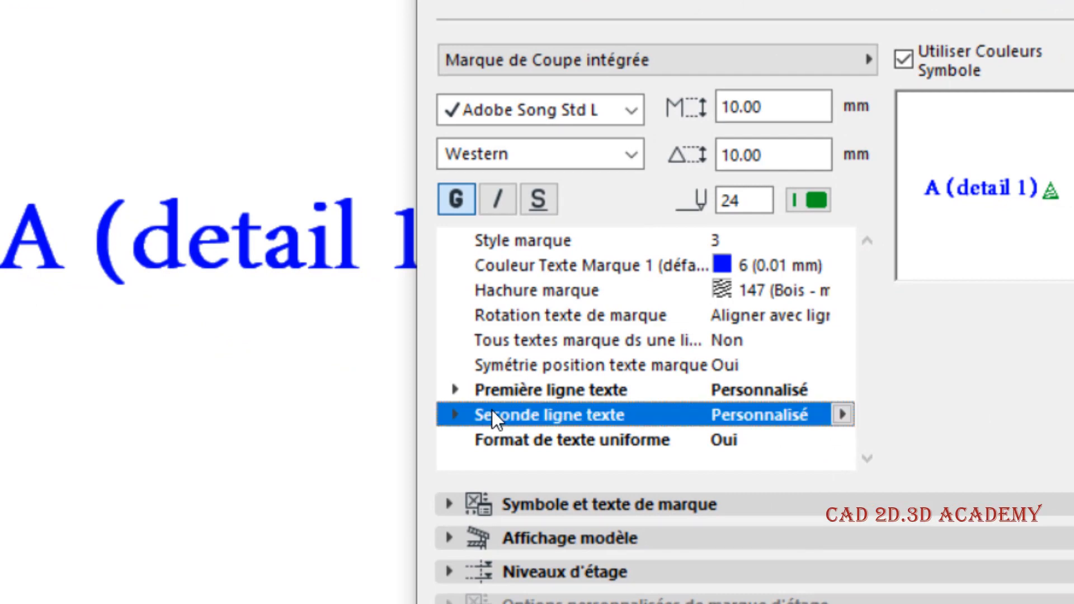
left_click(456, 414)
scroll(481, 402, "down", 1)
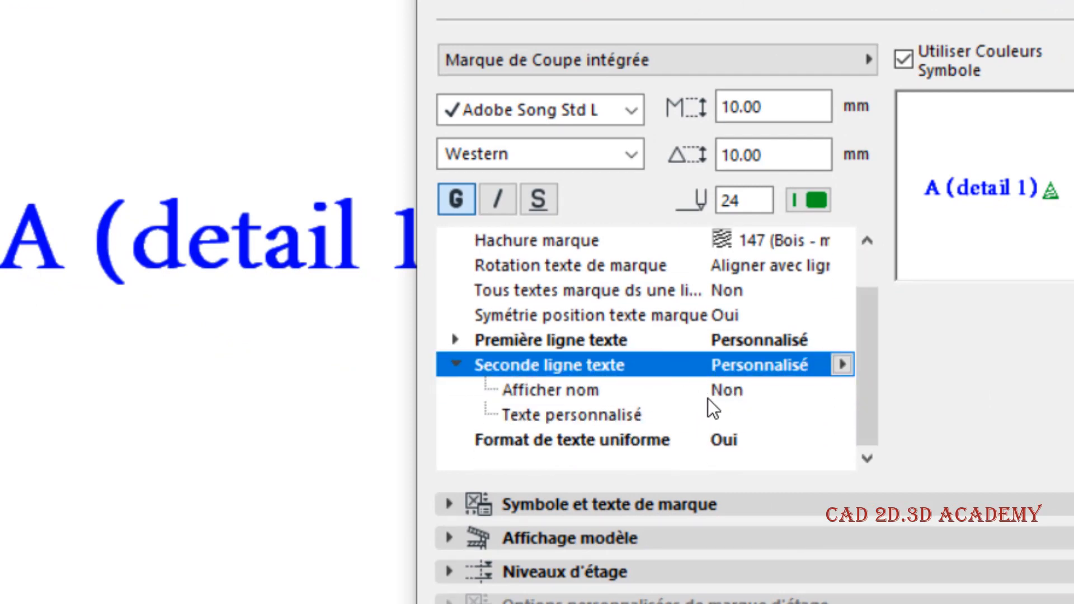
left_click(722, 412)
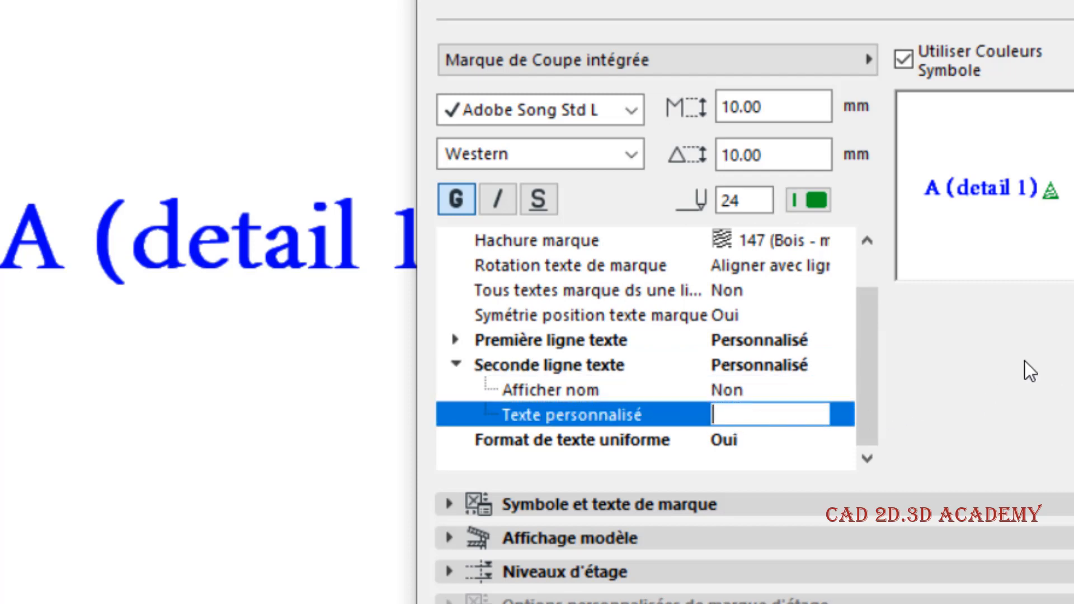
type("tour")
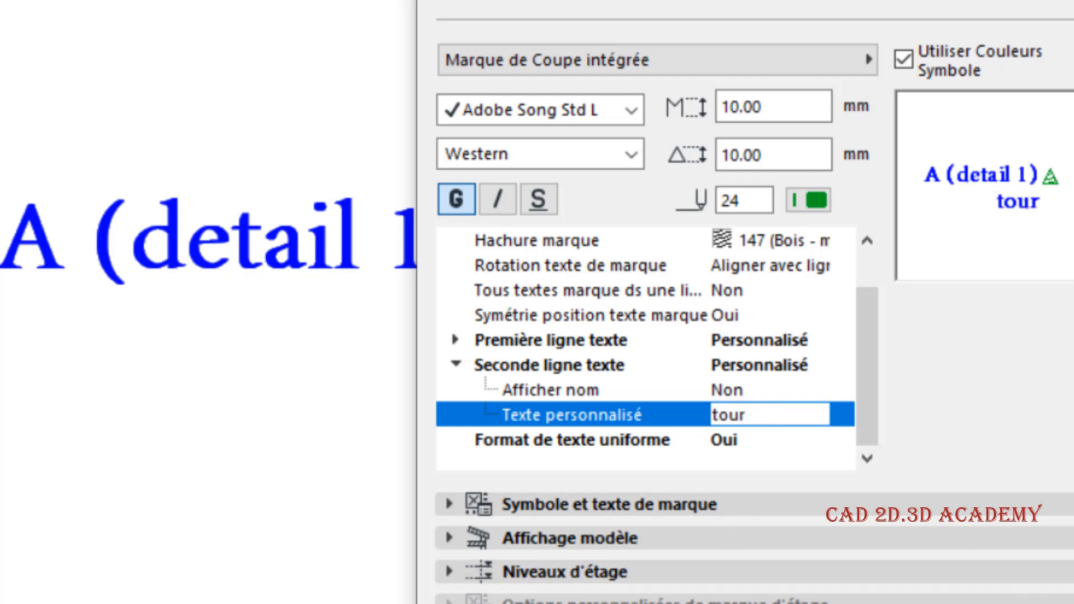
key("Return")
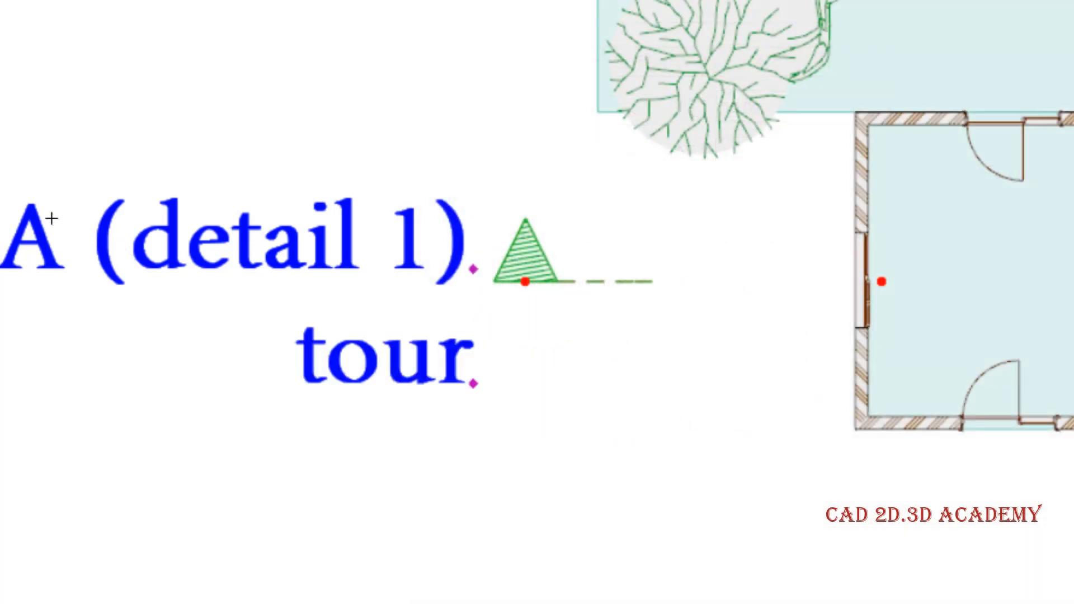
scroll(356, 287, "down", 4)
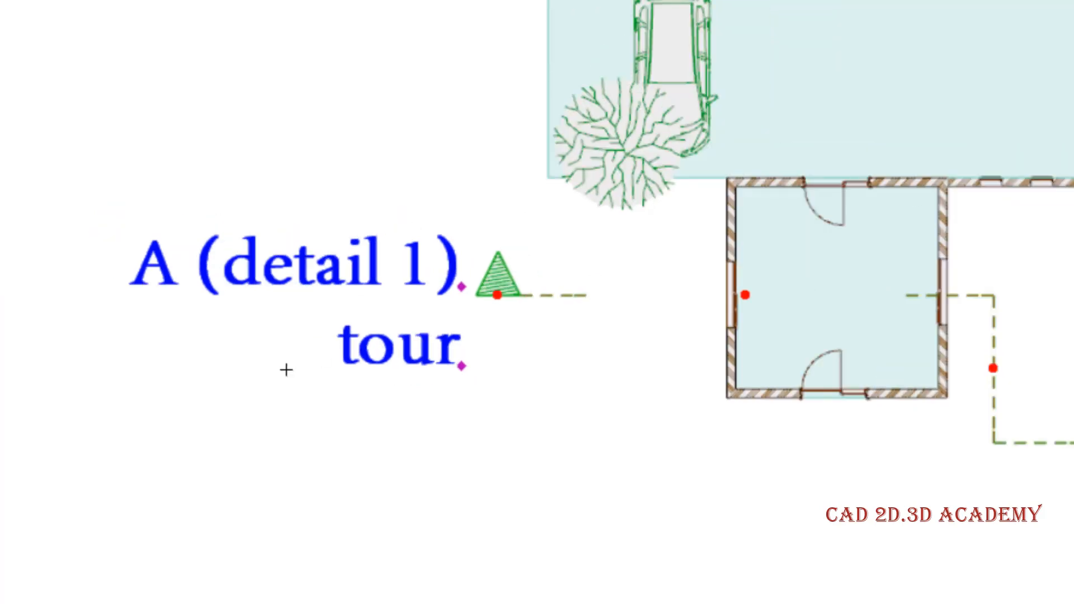
scroll(289, 318, "up", 2)
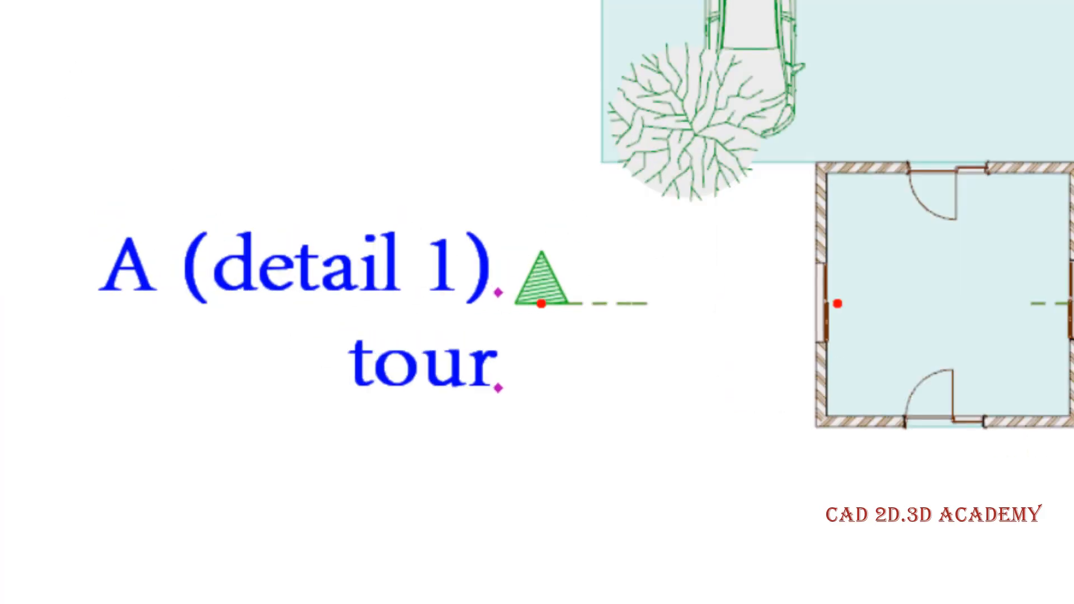
Enable placing all of section A's mark texts on one line and apply the setting in the plan
key("ctrl+t")
left_click(630, 343)
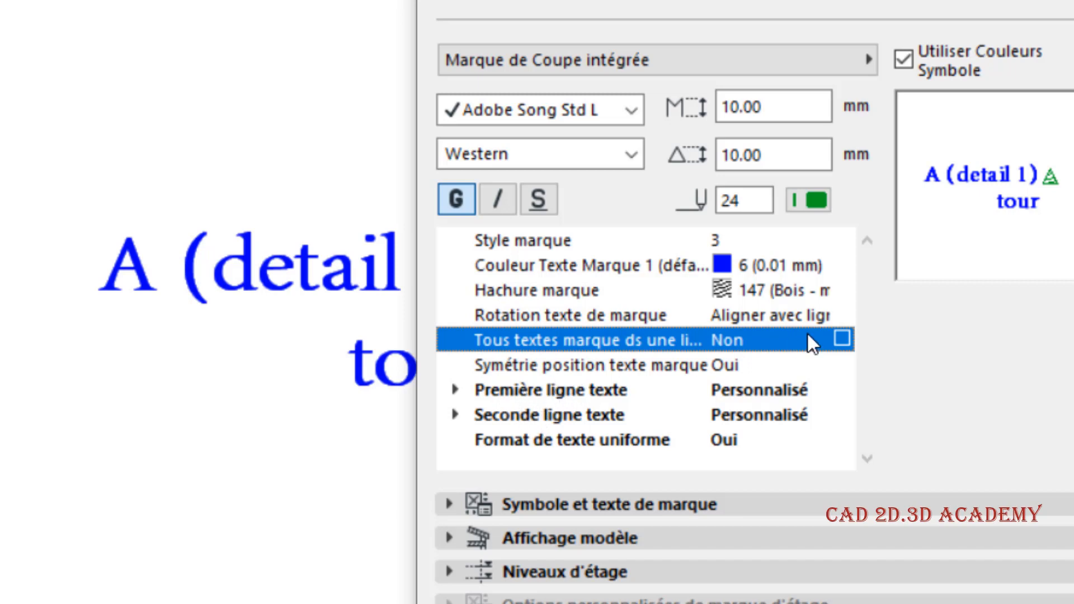
left_click(842, 338)
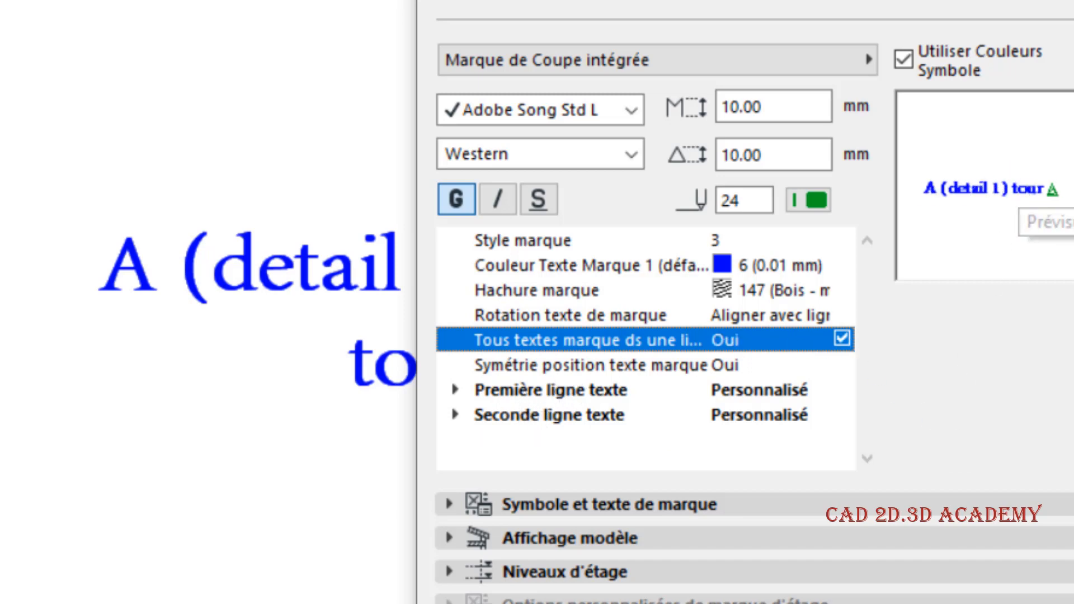
key("Return")
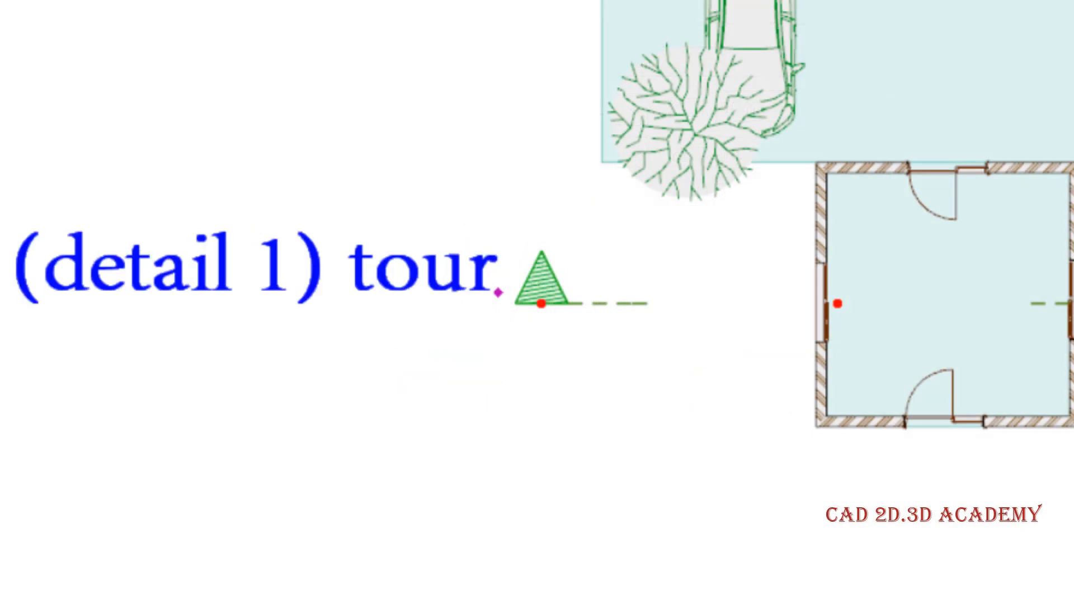
Clear the custom text of the mark's first text line in section A's settings
key("ctrl+t")
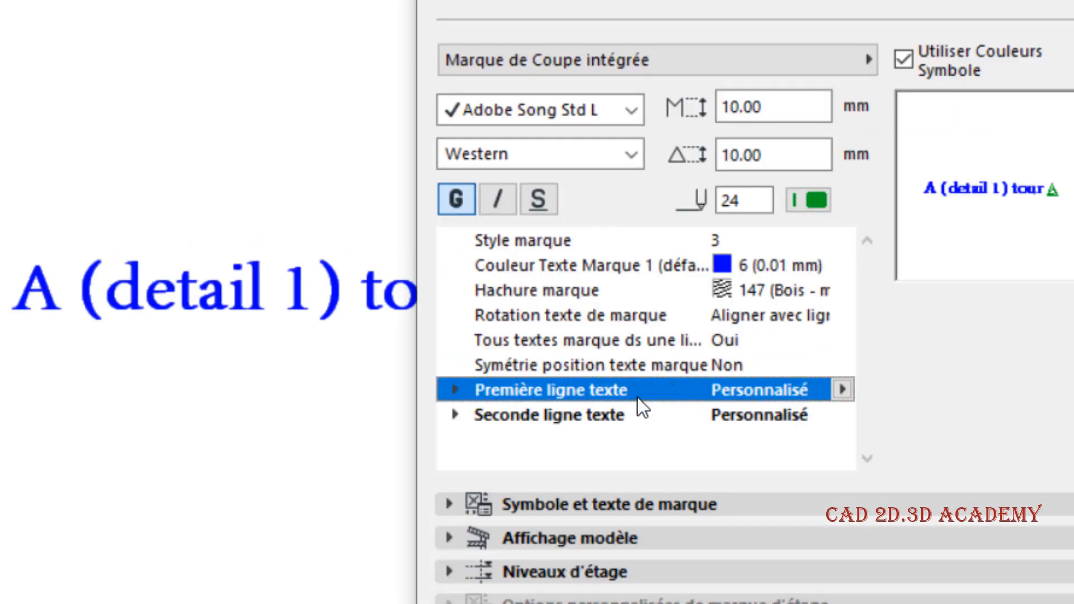
left_click(455, 390)
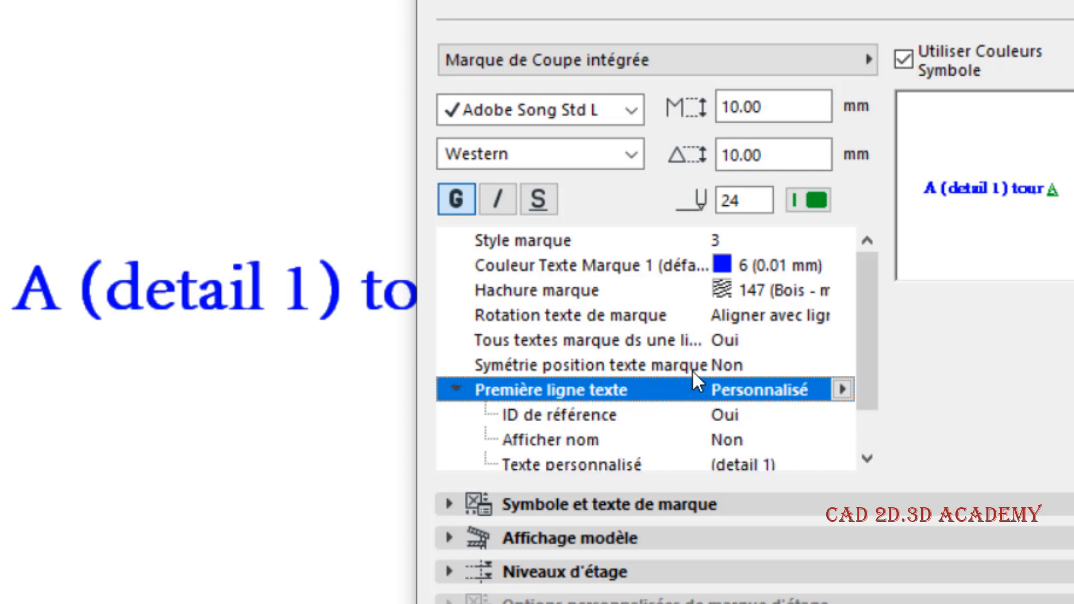
scroll(721, 374, "down", 1)
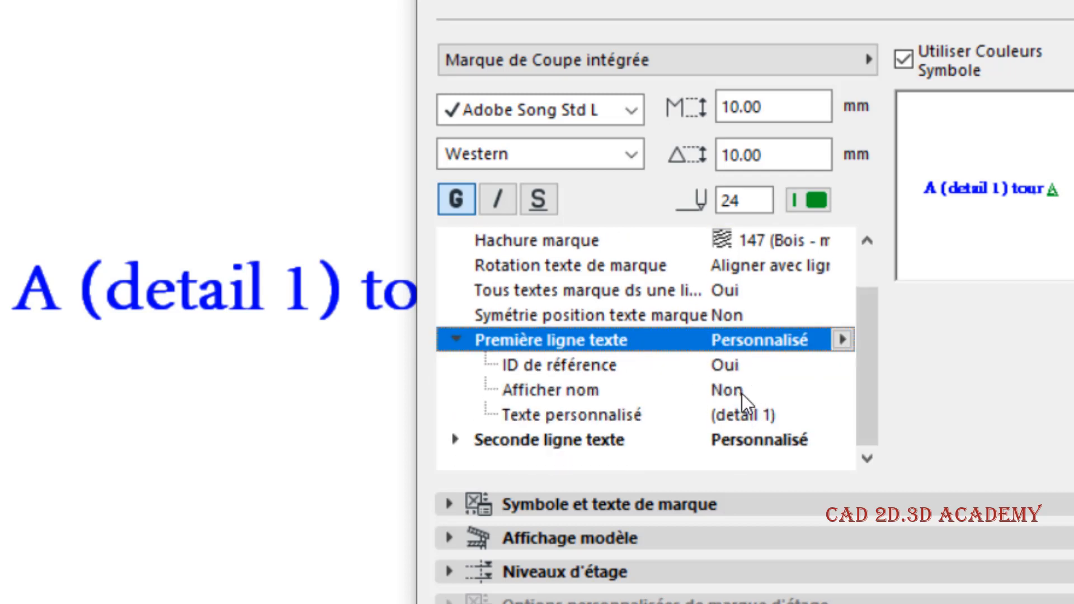
left_click(770, 416)
left_click_drag(778, 417, 660, 430)
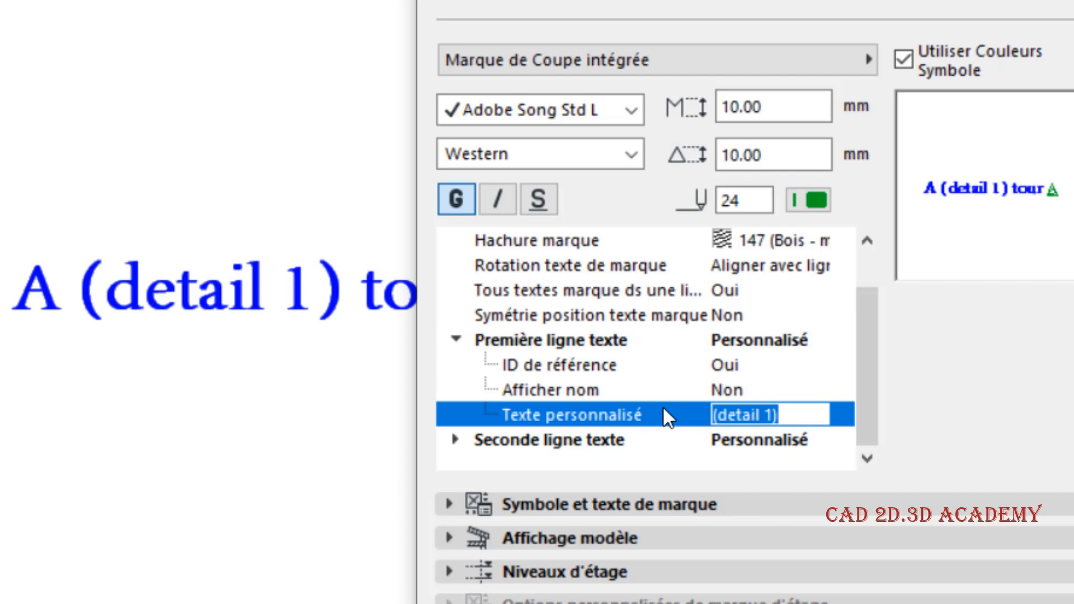
key("BackSpace")
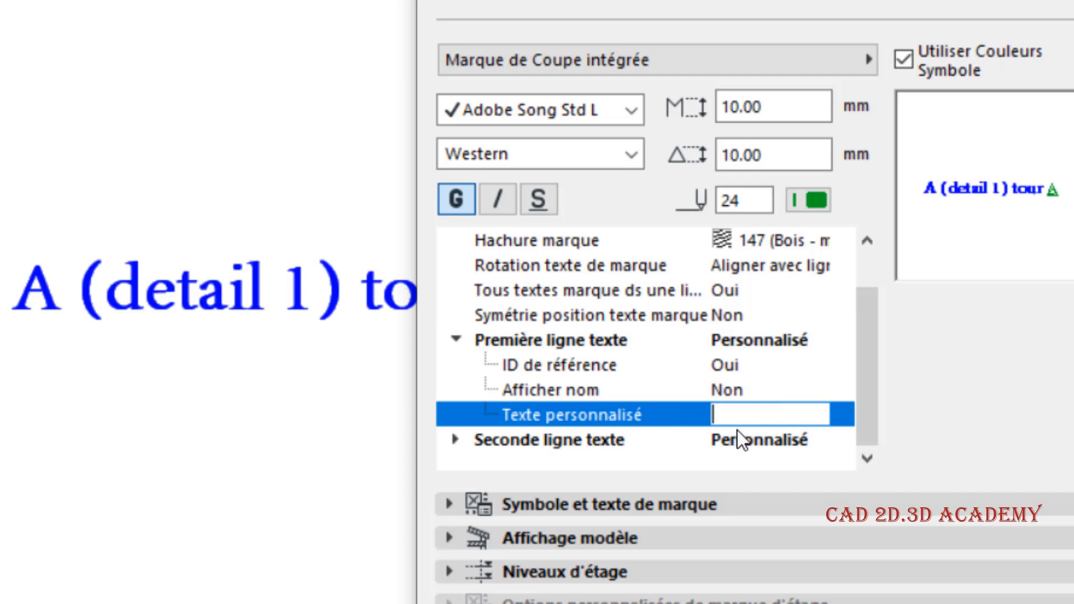
Clear the custom text of the mark's second text line and apply the settings to section A in the plan
left_click(504, 446)
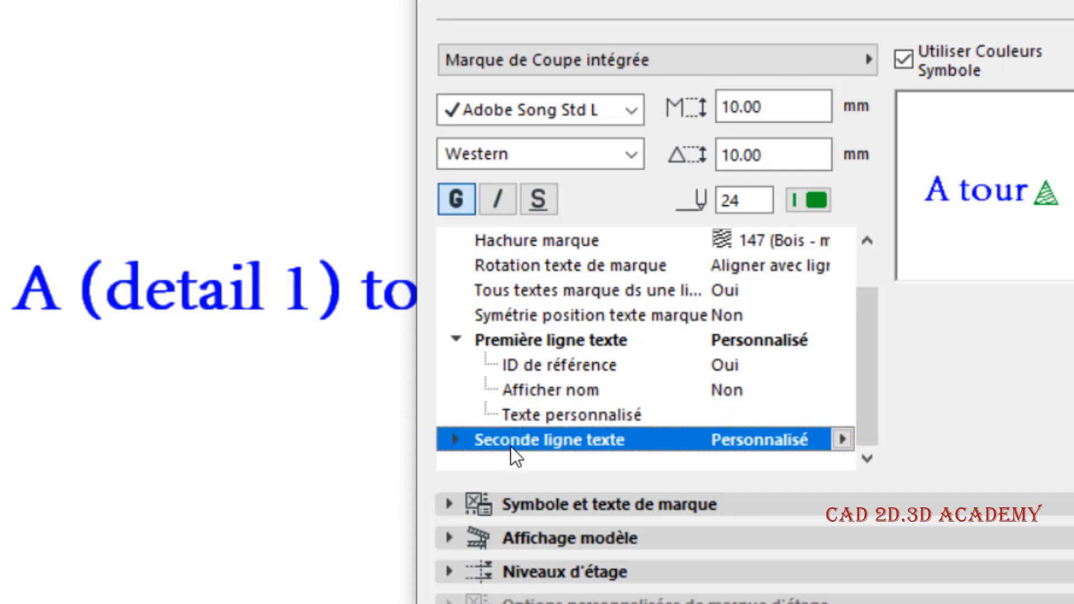
left_click(455, 440)
left_click(751, 443)
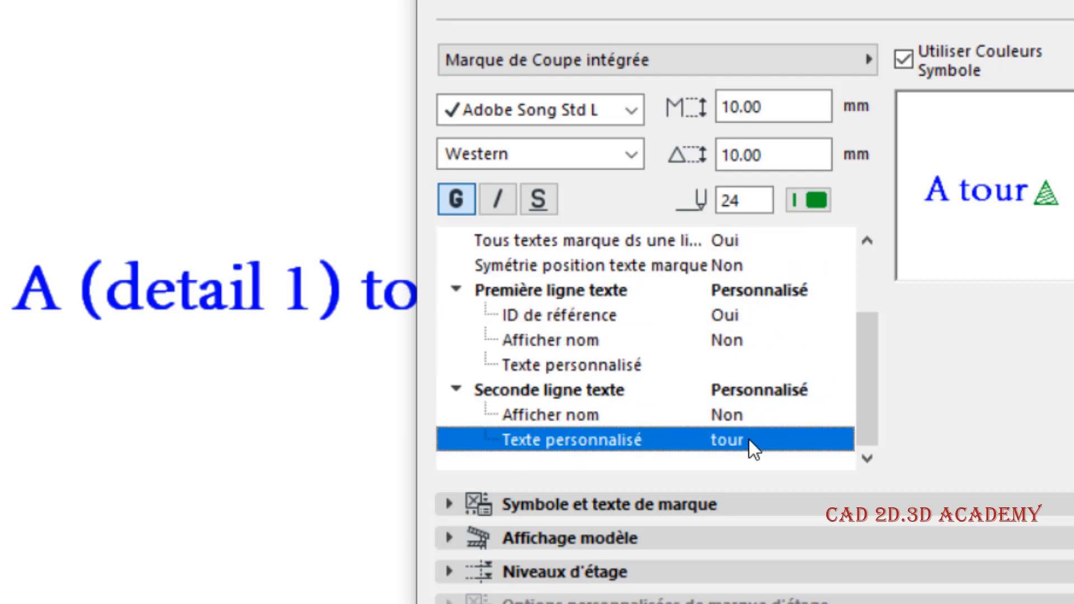
left_click(738, 445)
key("BackSpace")
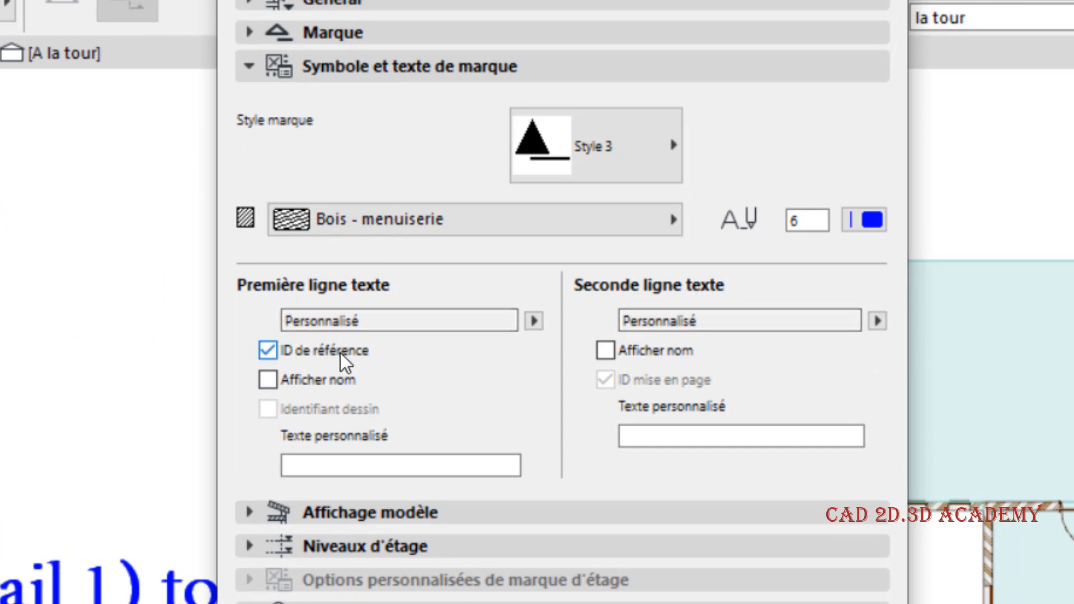
left_click(331, 461)
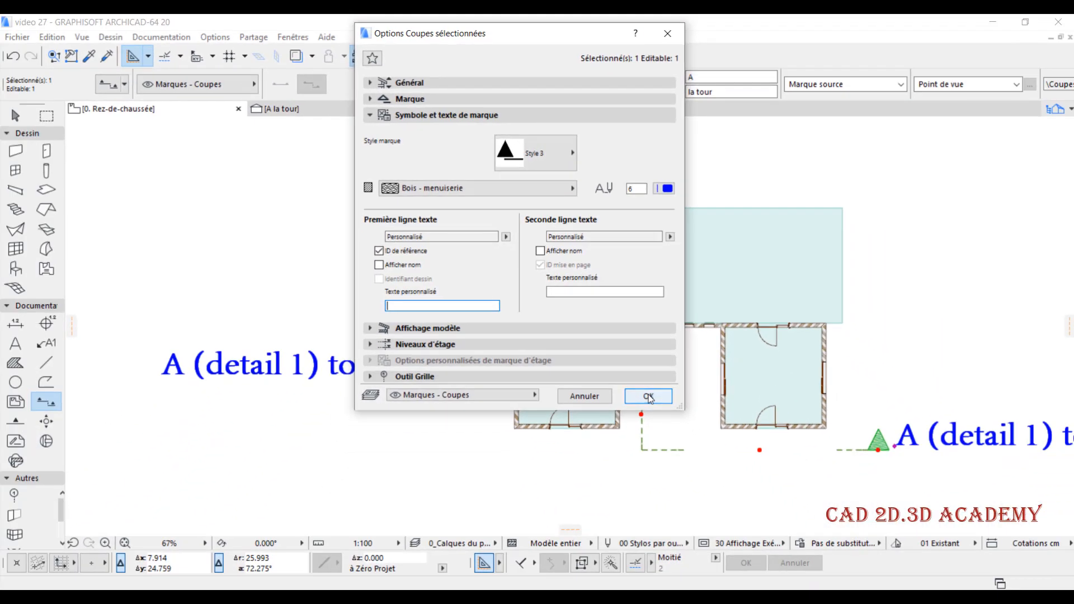
left_click(643, 389)
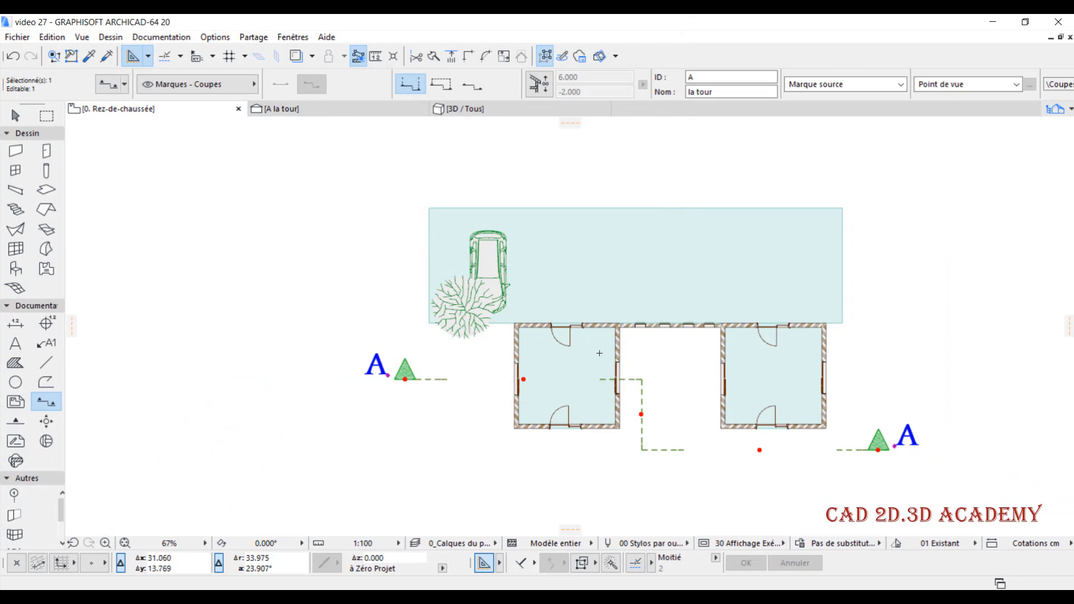
middle_click_drag(596, 354, 545, 355)
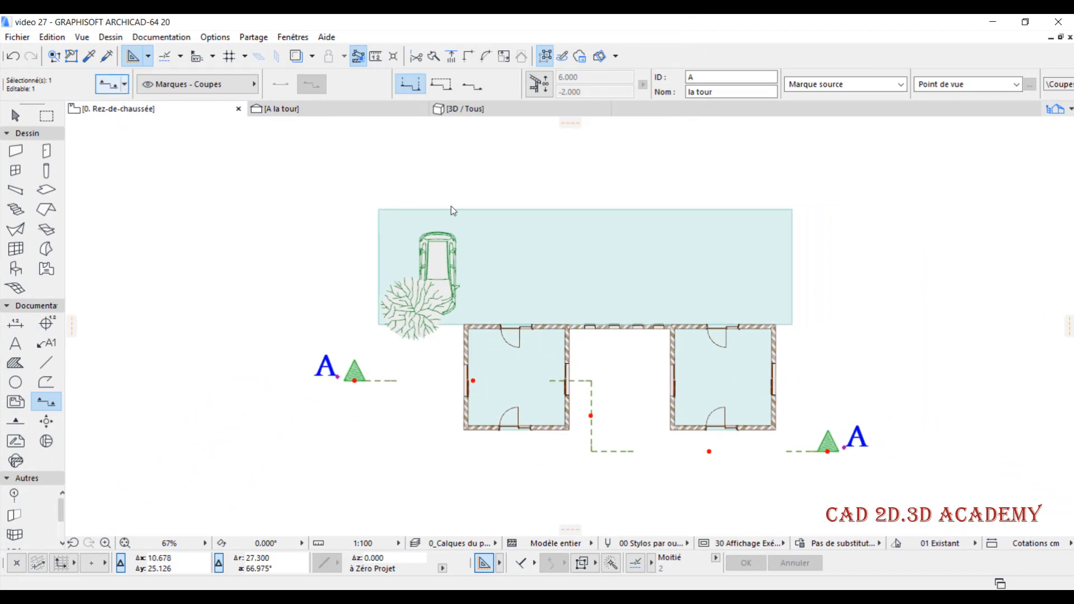
Set section A's marker line to continuous (Continu) in its settings and apply it in the plan
key("ctrl+t")
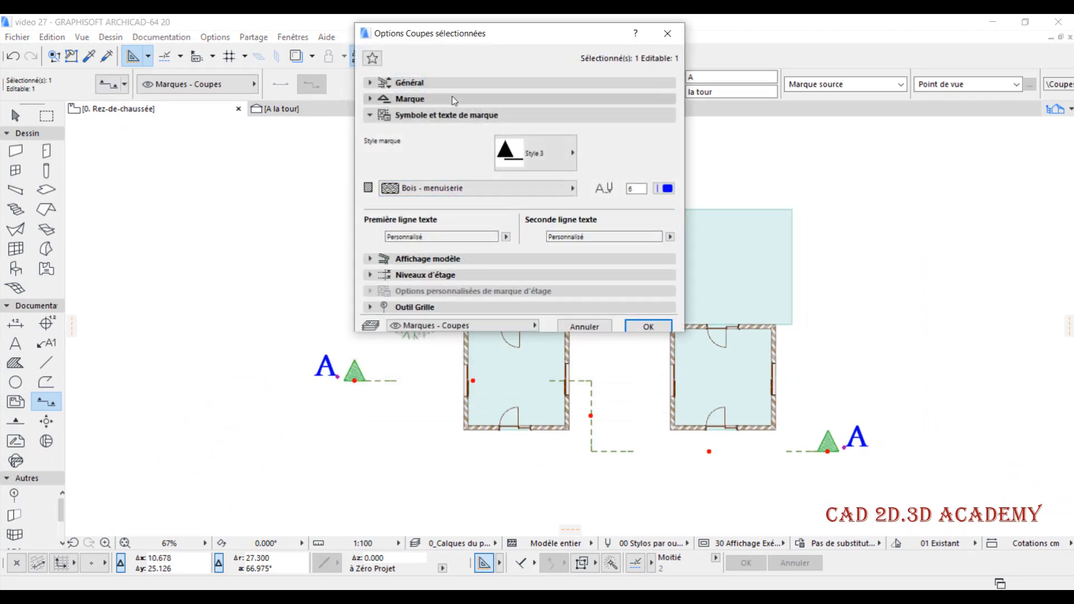
left_click(452, 99)
left_click(398, 163)
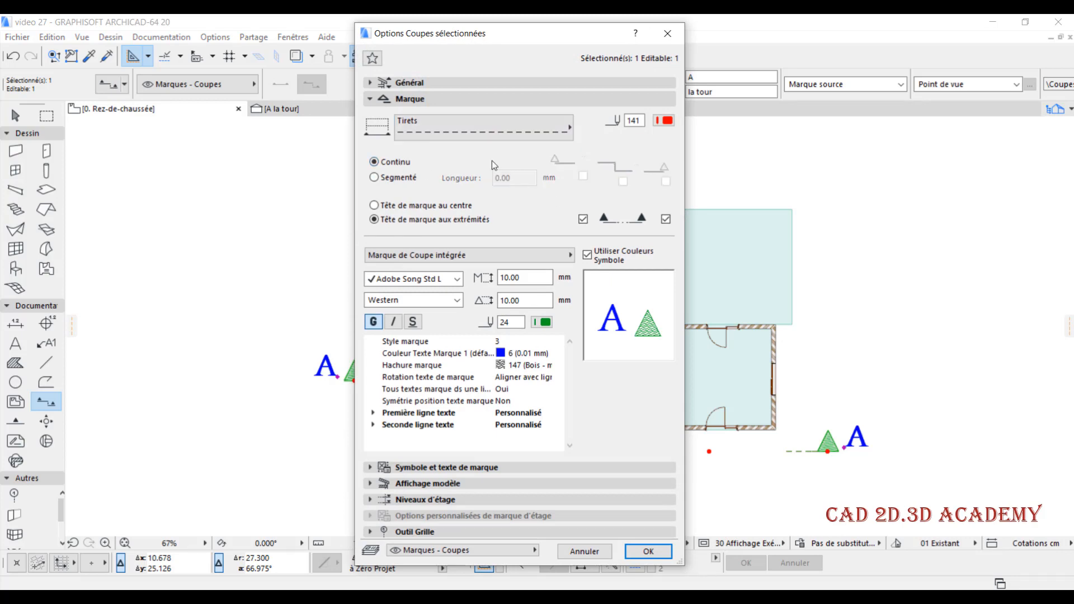
left_click(648, 552)
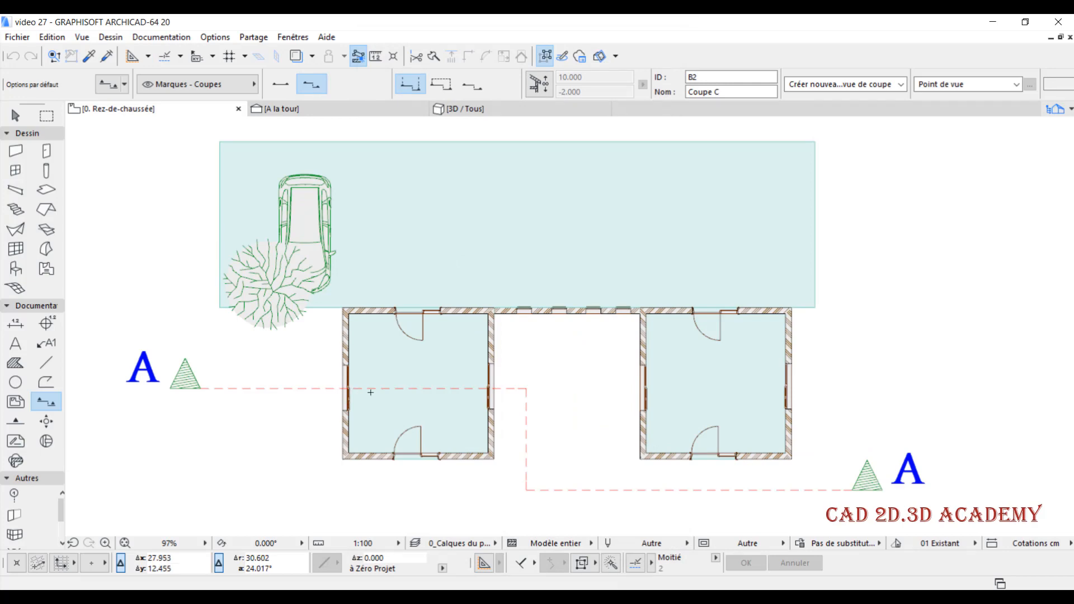
Set the cut line type of the left block's outer left wall to Rompre in its floor plan and section settings
scroll(371, 380, "up", 2)
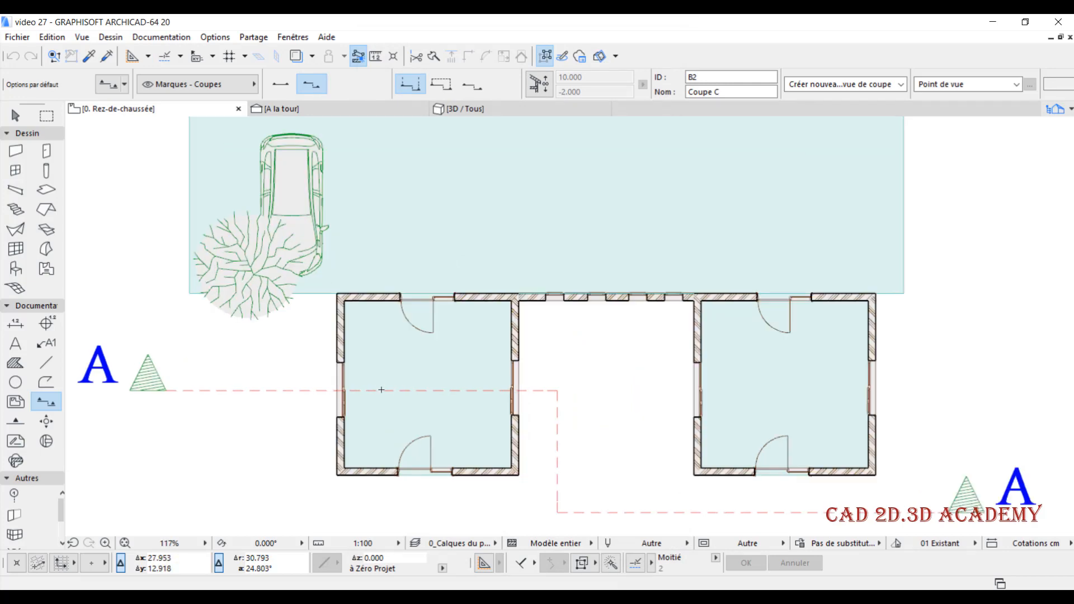
scroll(421, 356, "up", 2)
middle_click_drag(484, 379, 474, 345)
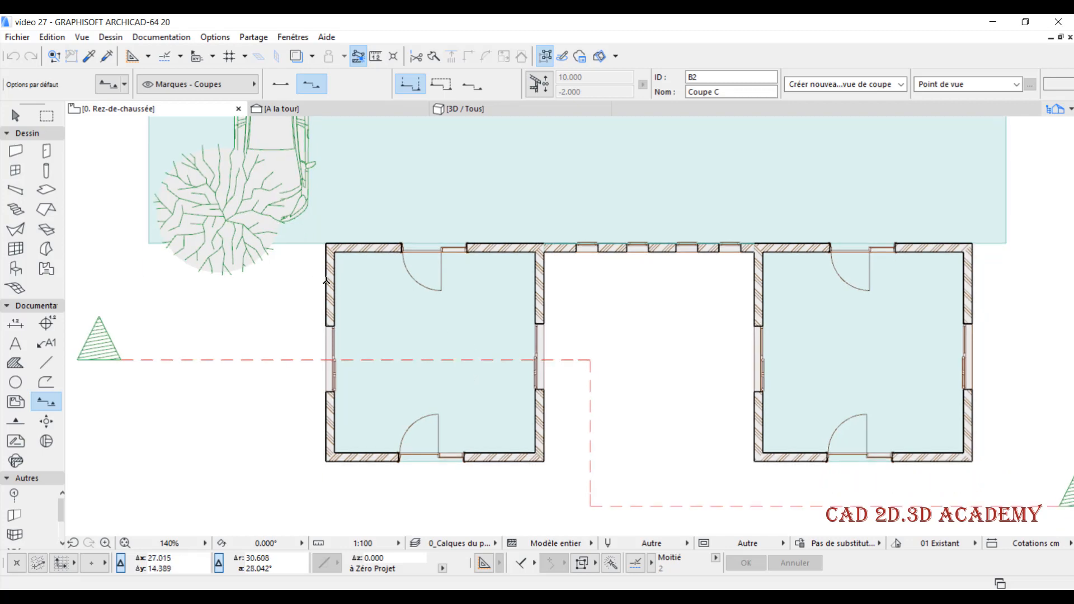
scroll(338, 295, "up", 1)
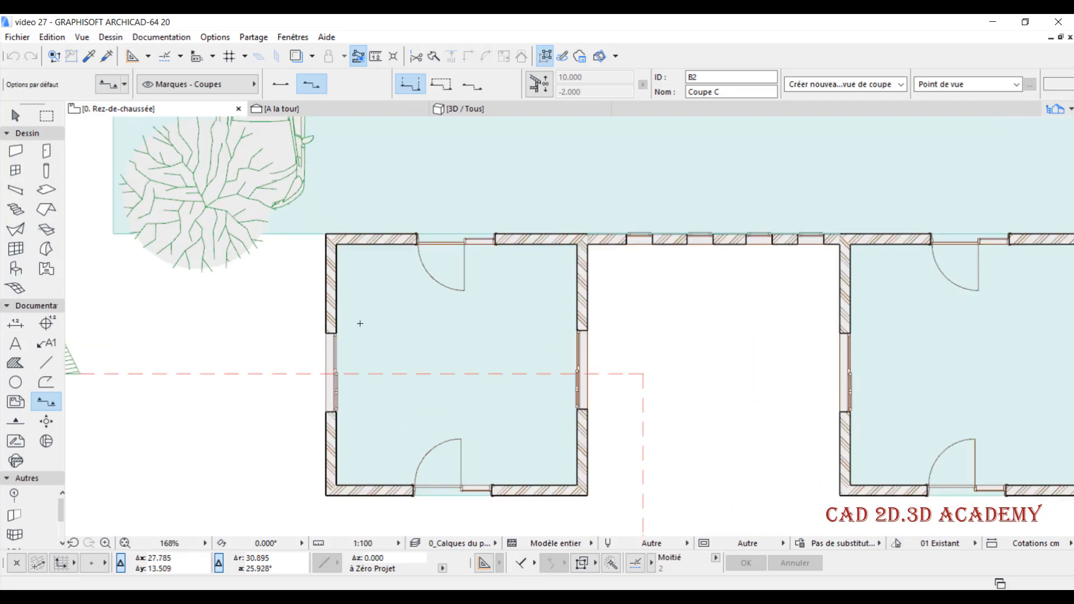
left_click(328, 282, "shift")
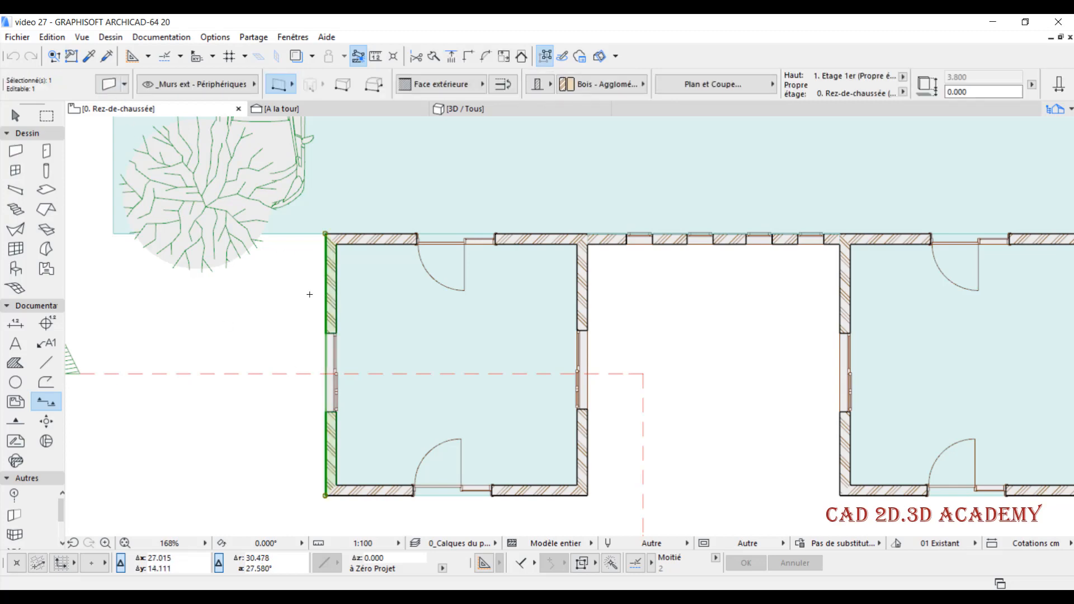
left_click(107, 85)
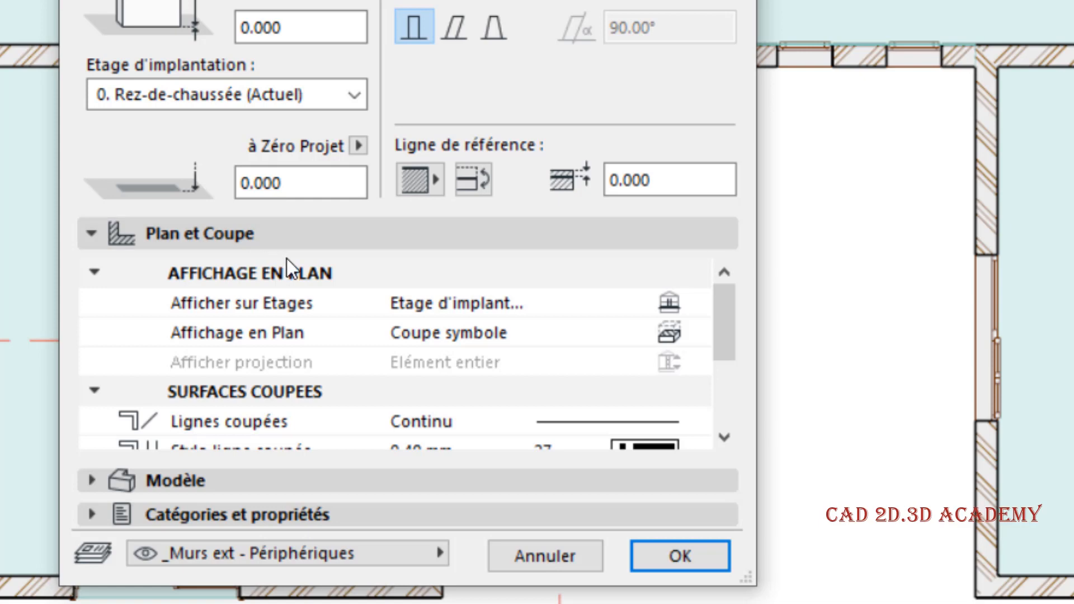
scroll(313, 279, "down", 3)
scroll(358, 302, "up", 3)
scroll(374, 298, "up", 1)
scroll(367, 311, "down", 3)
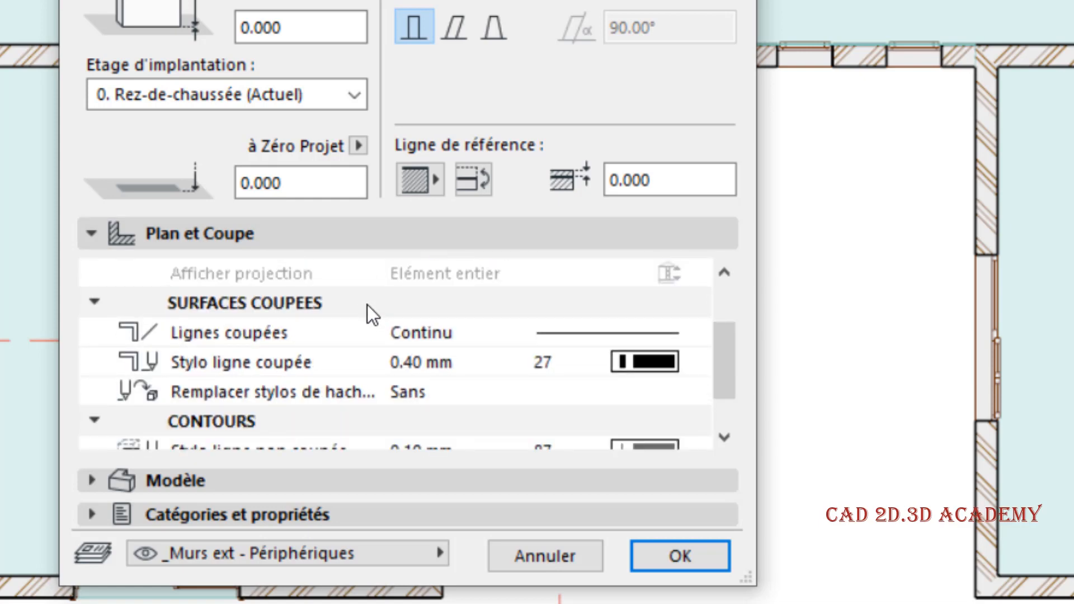
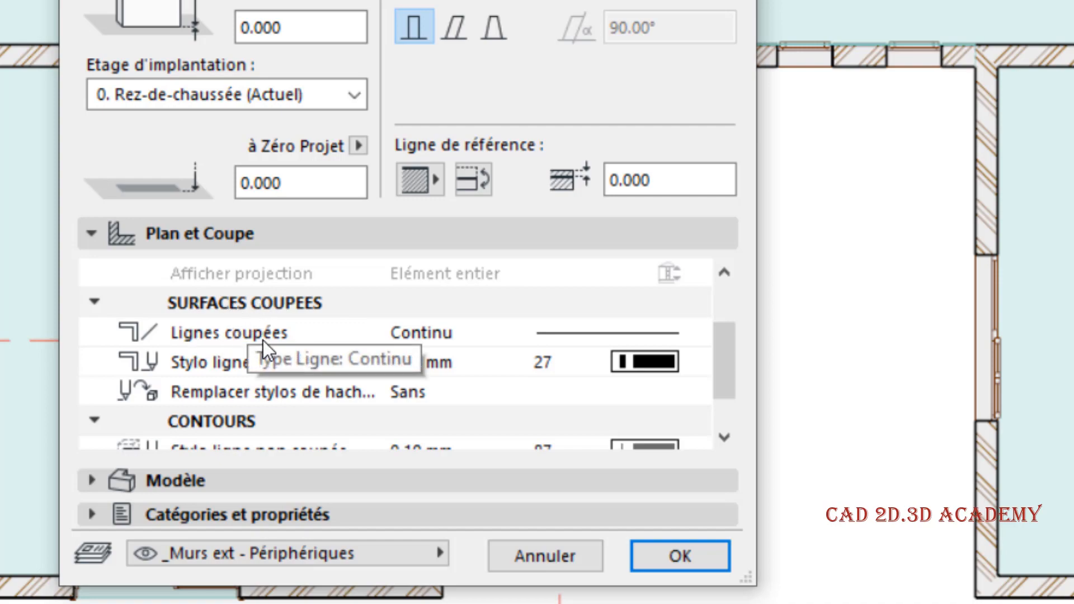
left_click(564, 339)
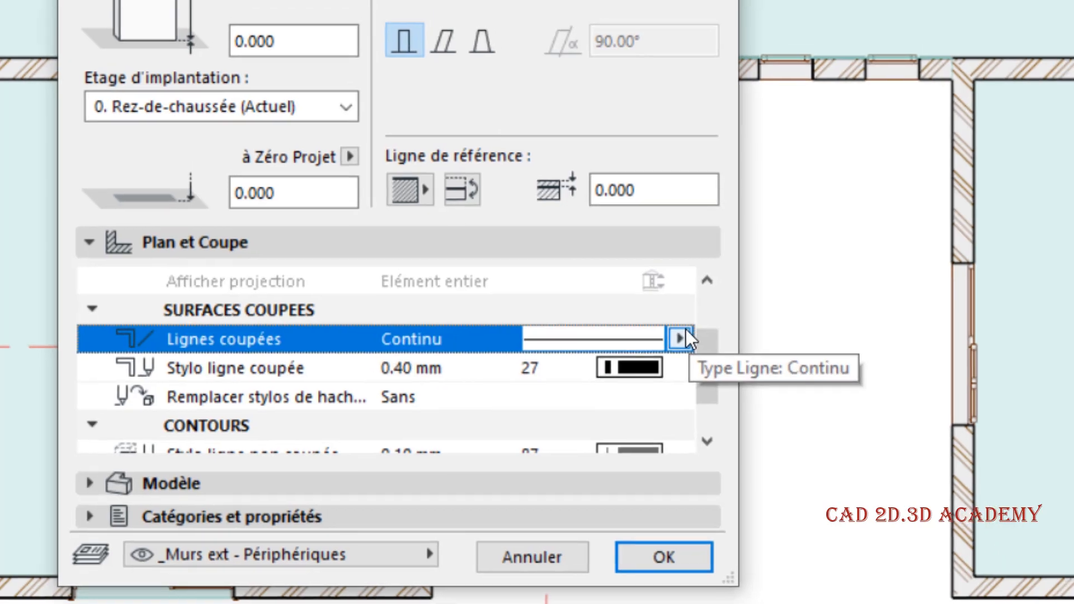
left_click(698, 332)
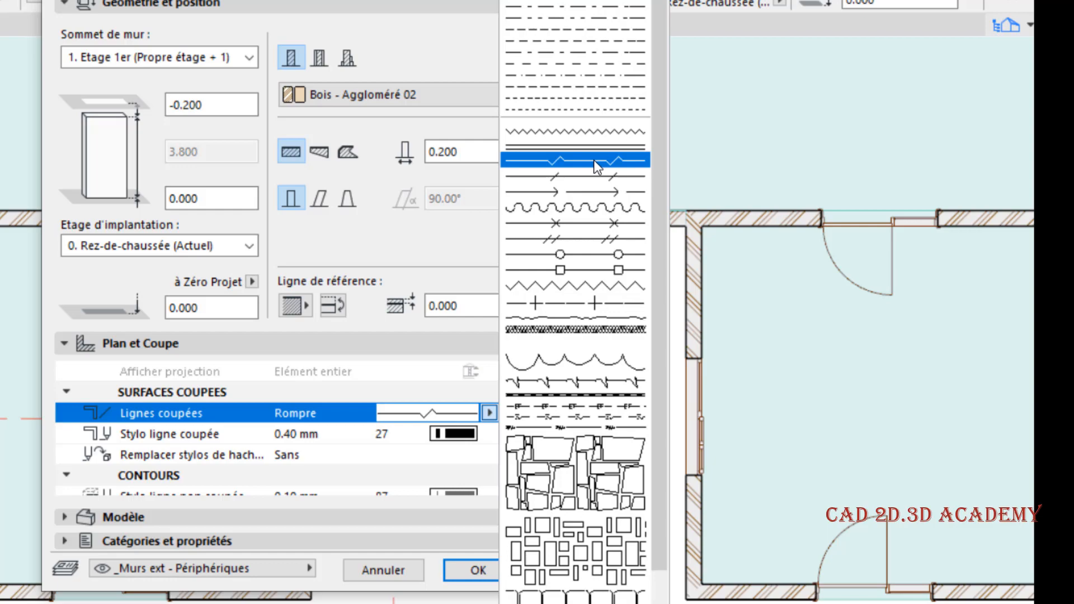
left_click(592, 160)
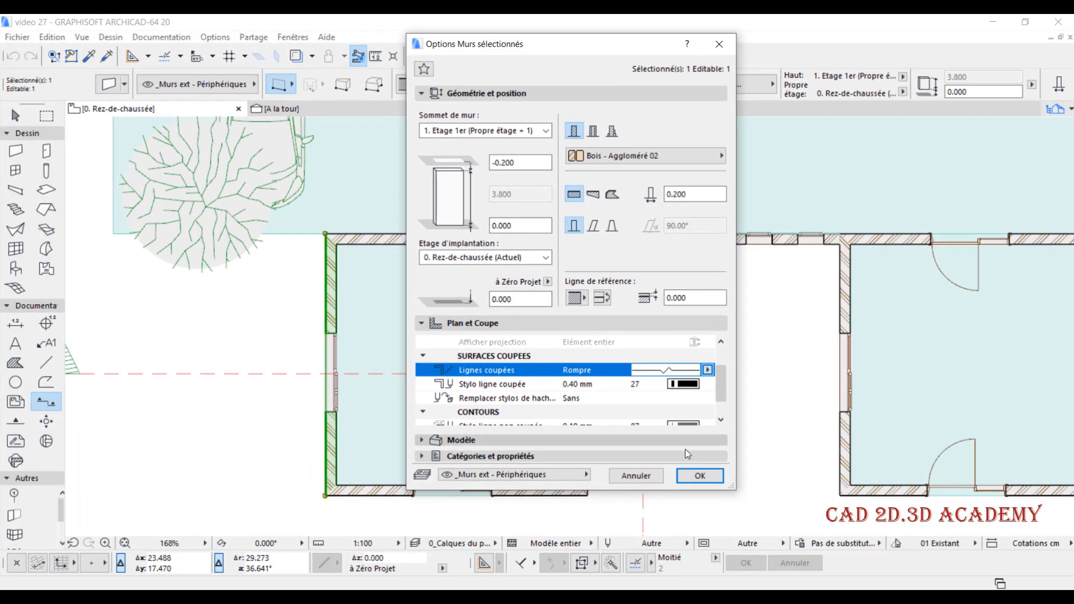
left_click(695, 474)
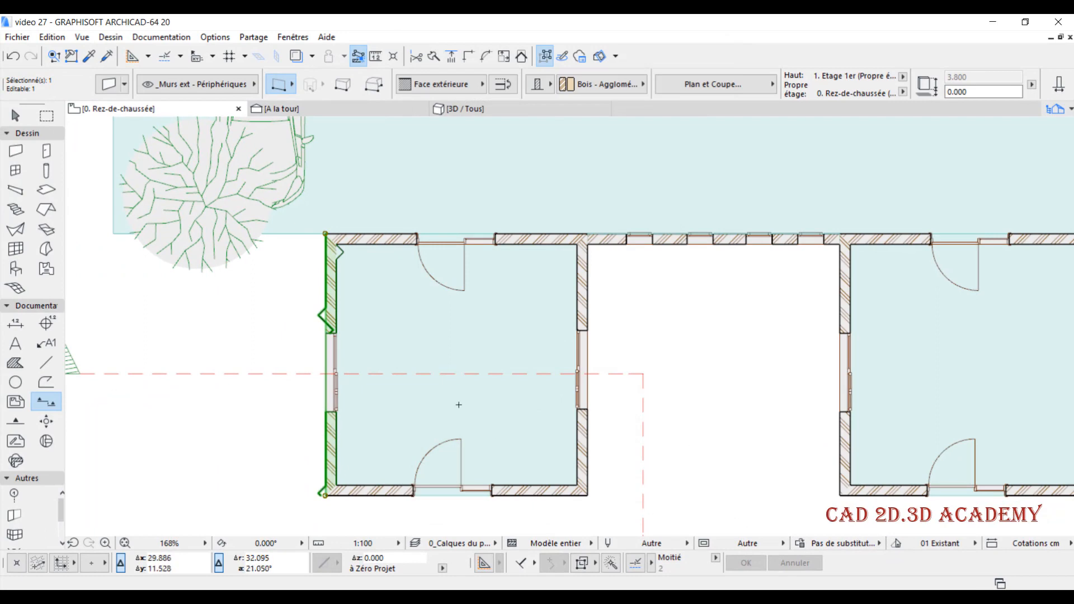
Pick up the settings of the modified wall and set the Rompre line type's dash length to 5.00 mm
scroll(337, 296, "up", 3)
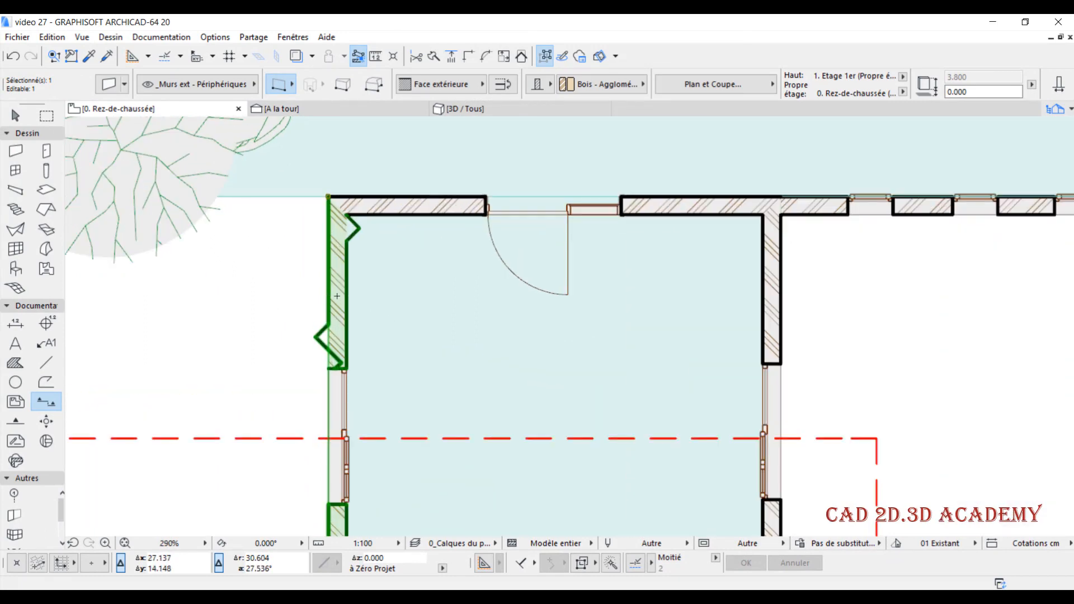
left_click(333, 279, "alt")
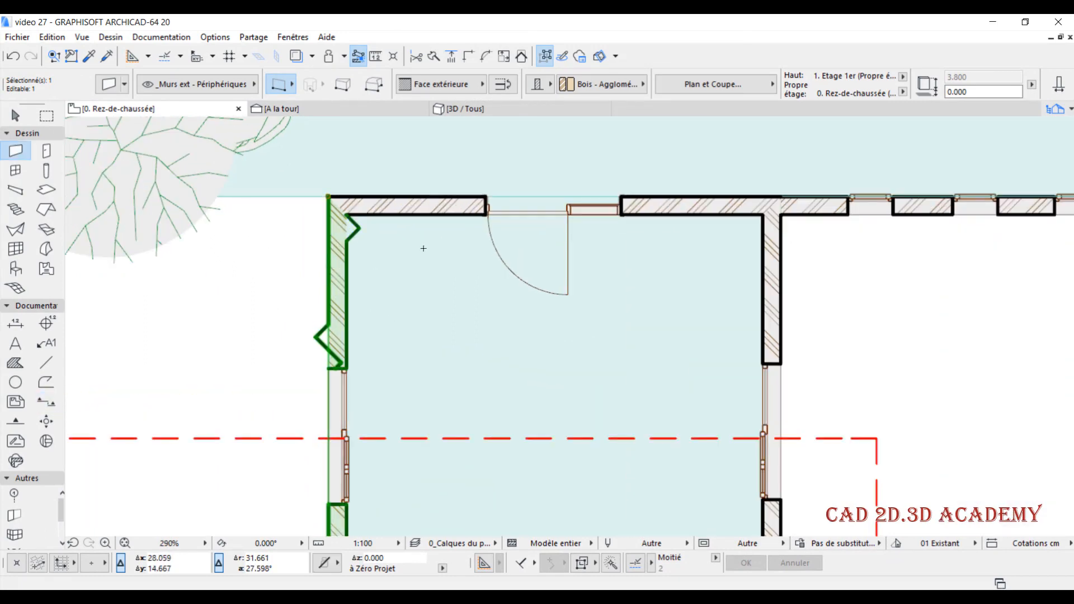
scroll(536, 381, "down", 1)
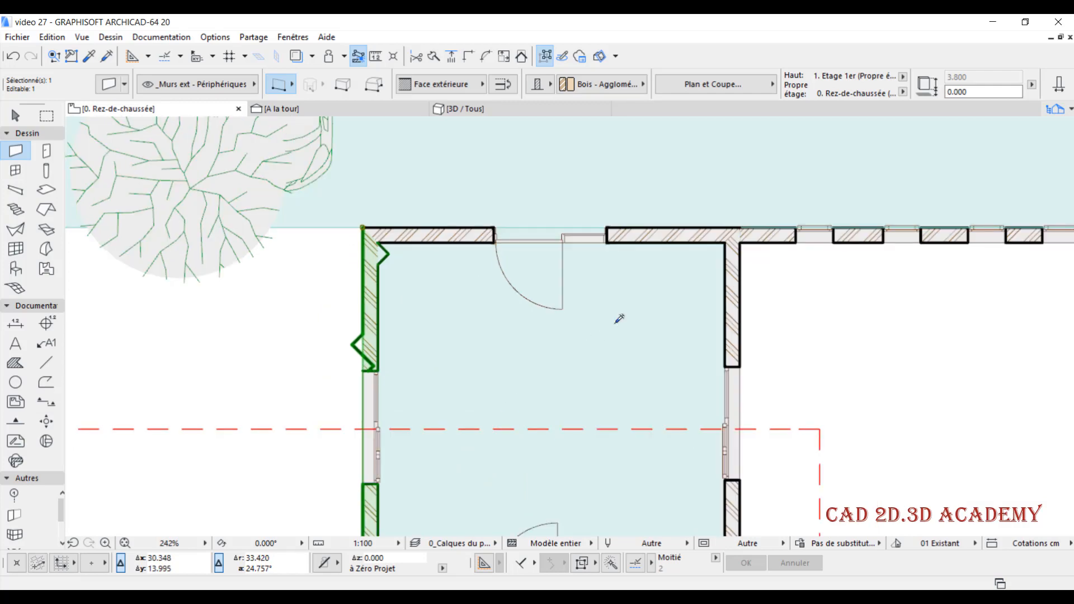
key("alt+l")
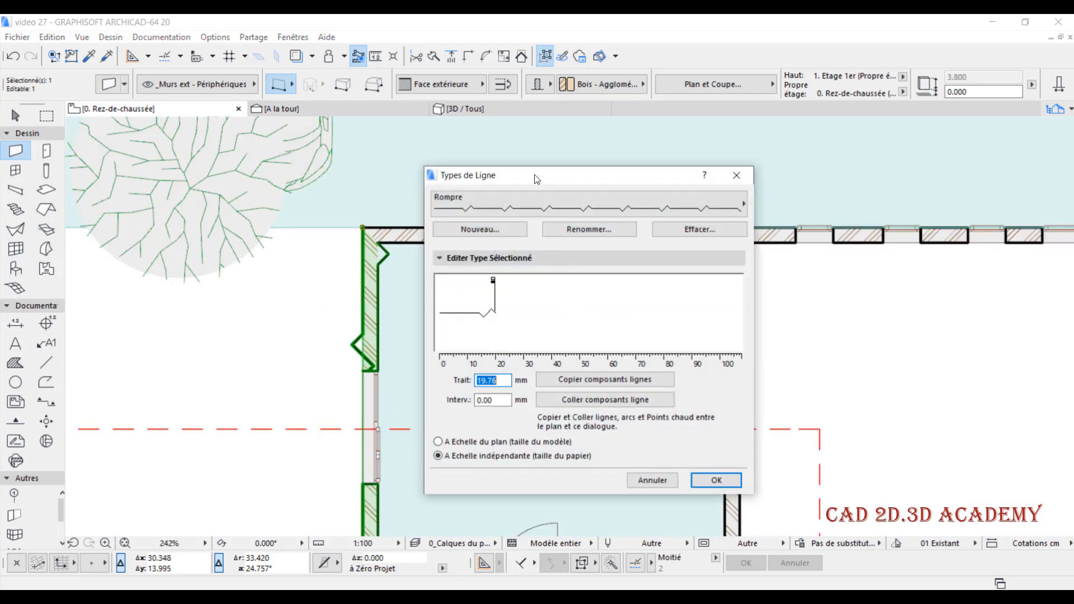
left_click_drag(536, 179, 544, 178)
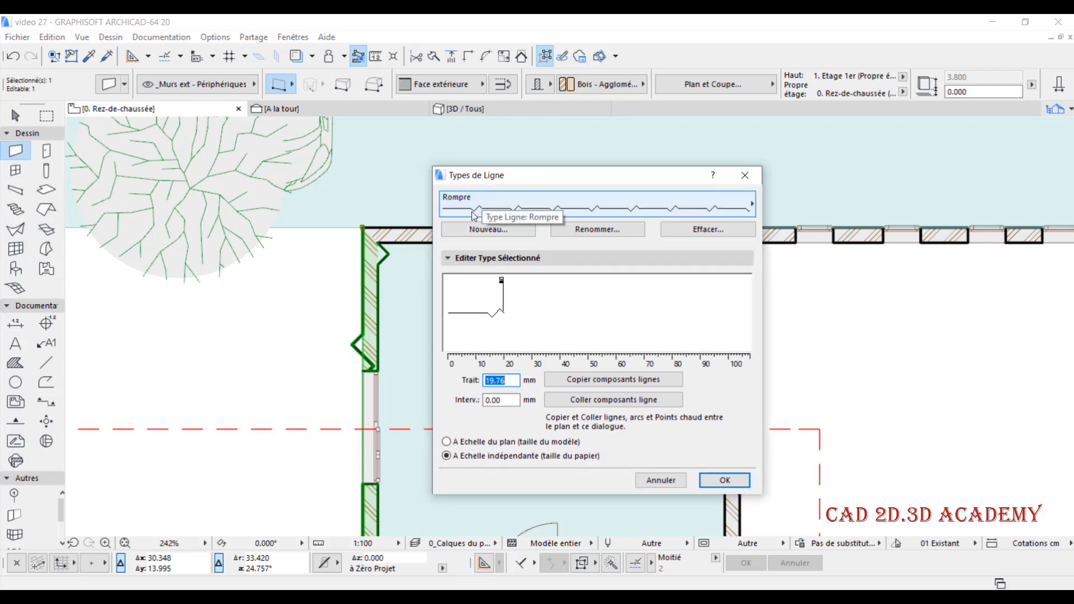
left_click_drag(485, 180, 489, 180)
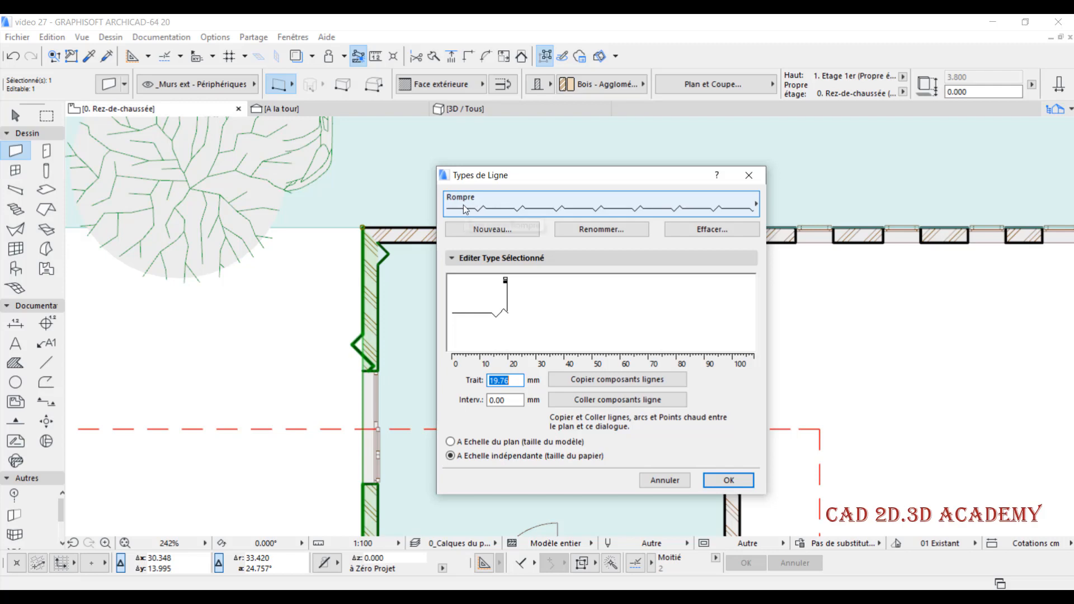
left_click(516, 383)
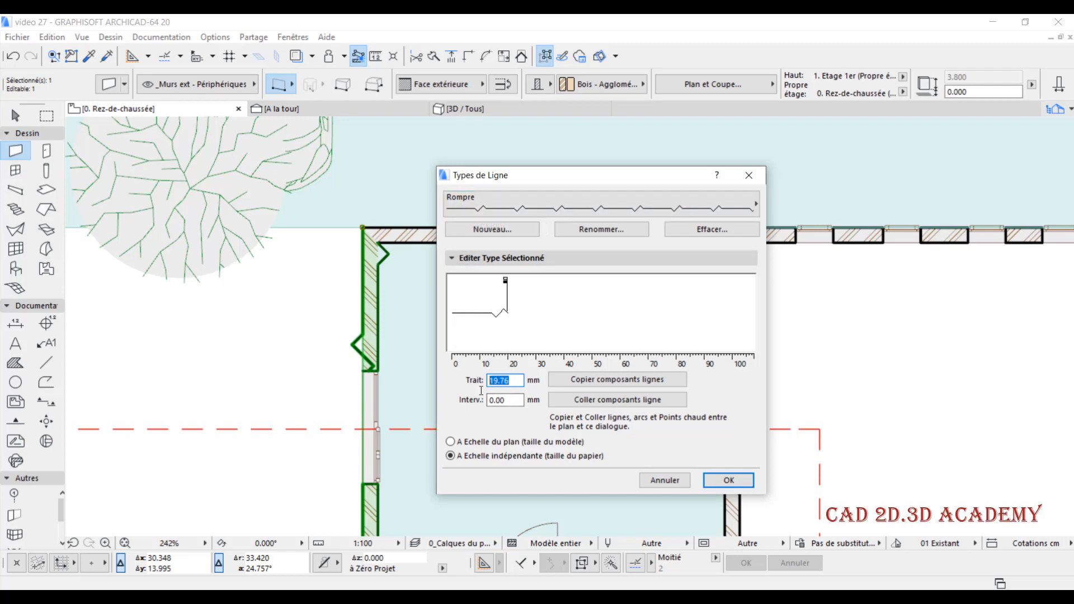
type("5.00")
left_click(728, 481)
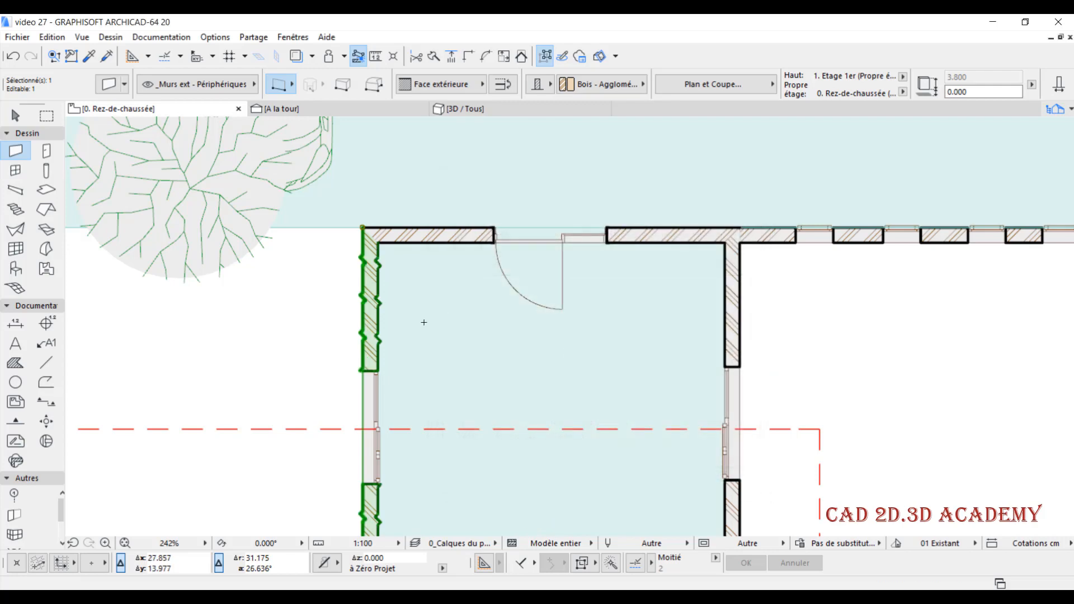
scroll(395, 365, "down", 3)
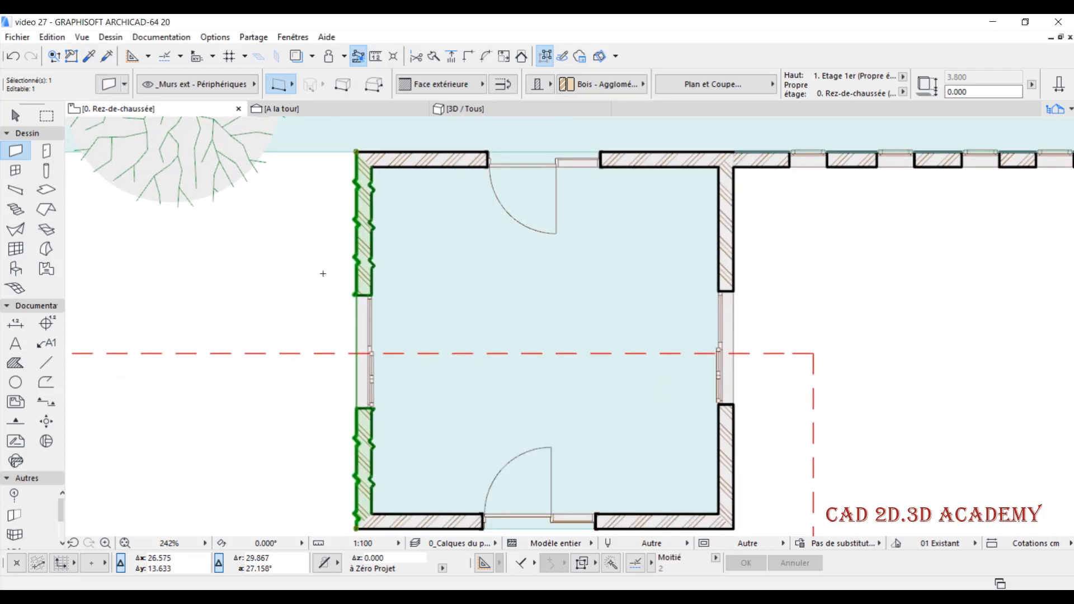
scroll(320, 273, "down", 1)
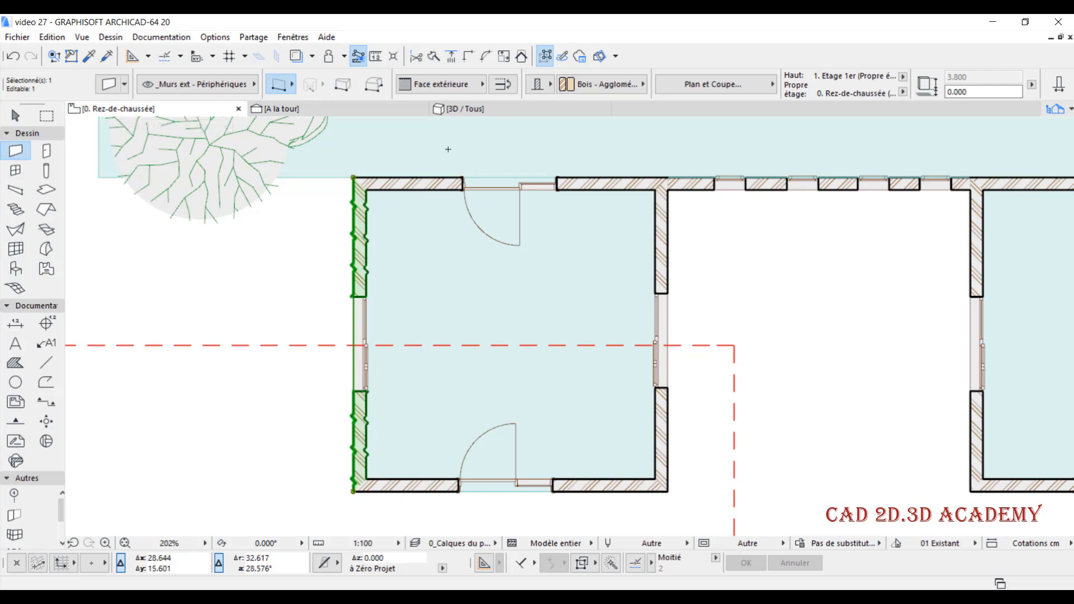
Change the building material of the left room's left exterior wall to Finition int - Faience and check it in the A la tour section
left_click(369, 115)
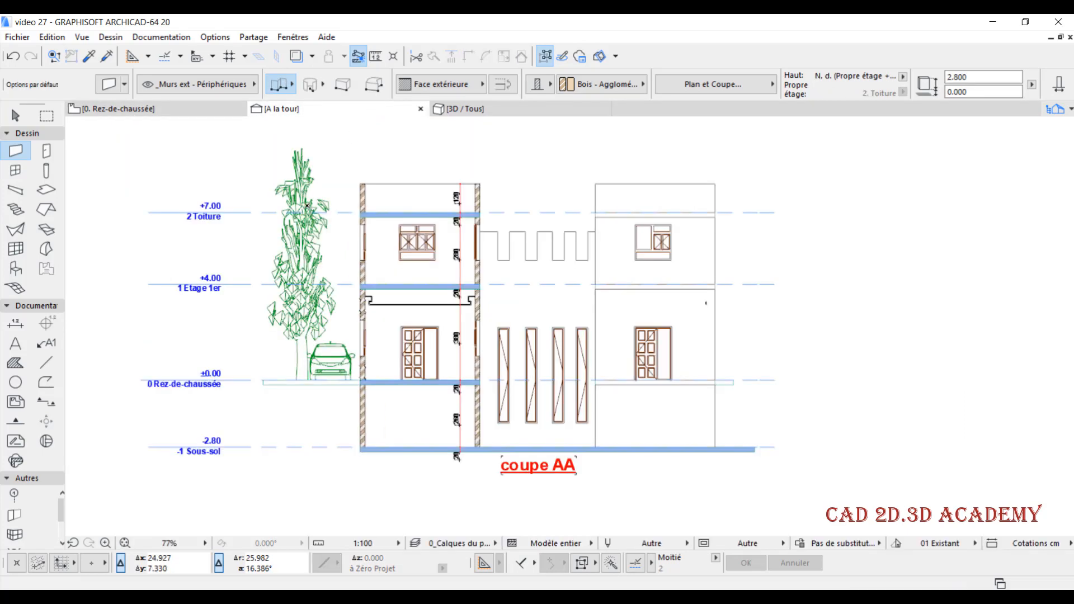
scroll(369, 361, "up", 5)
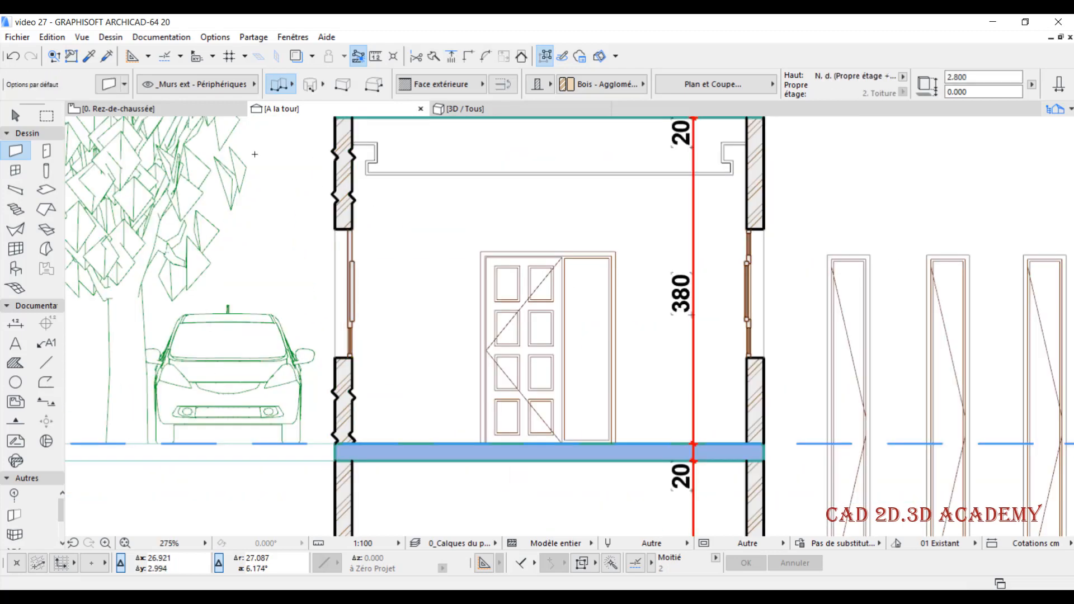
left_click(208, 107)
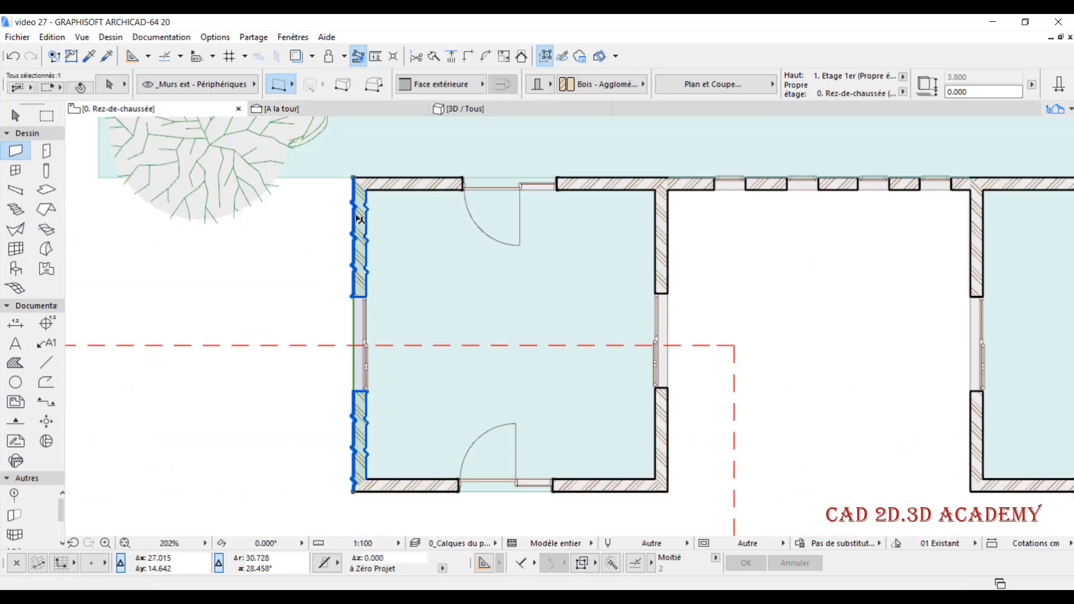
left_click(119, 90)
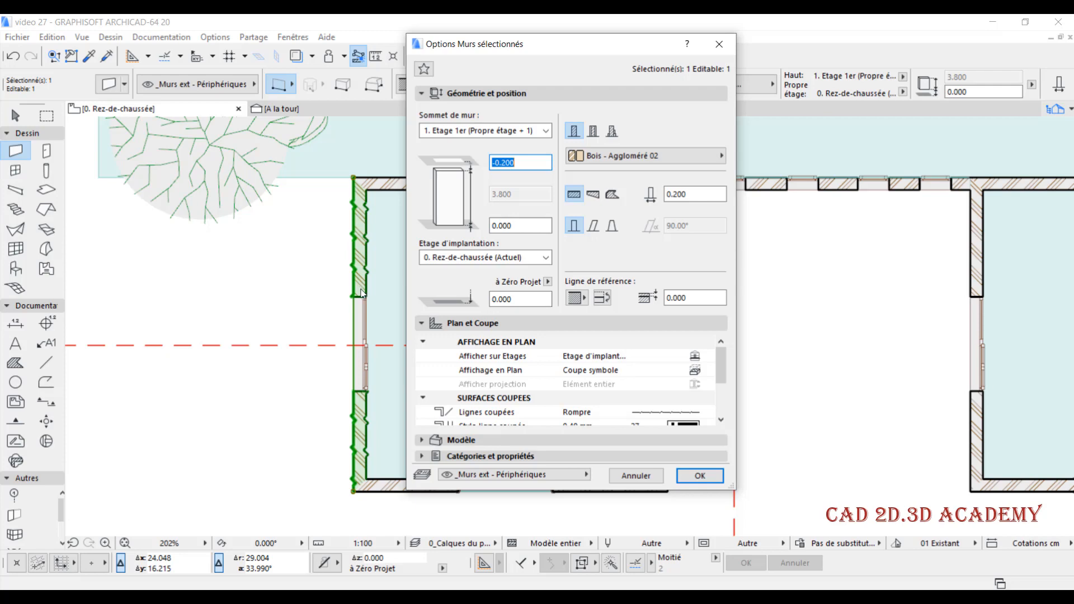
left_click(657, 156)
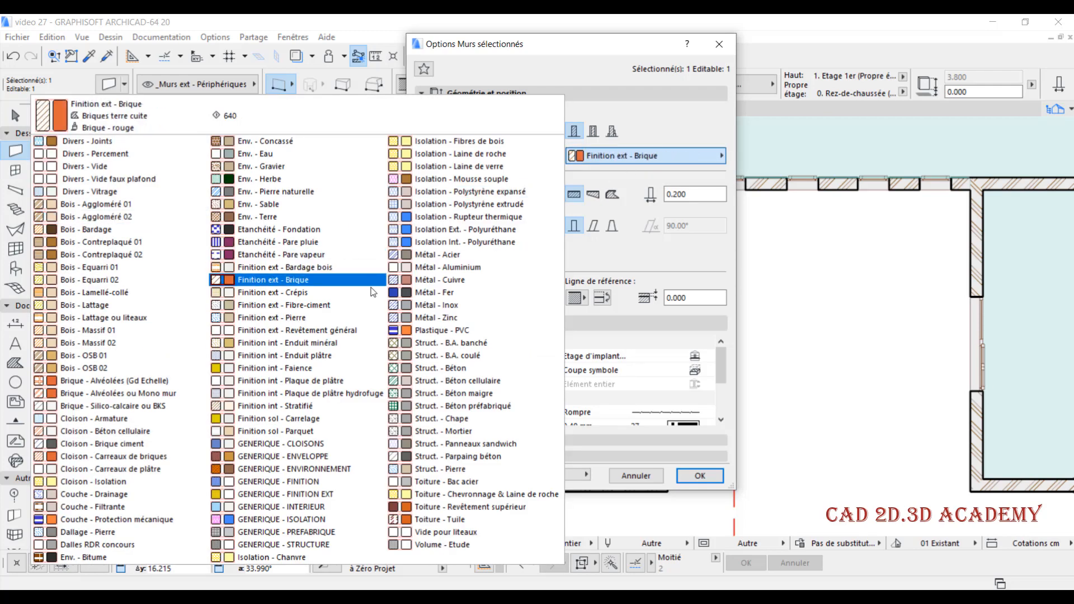
left_click(360, 370)
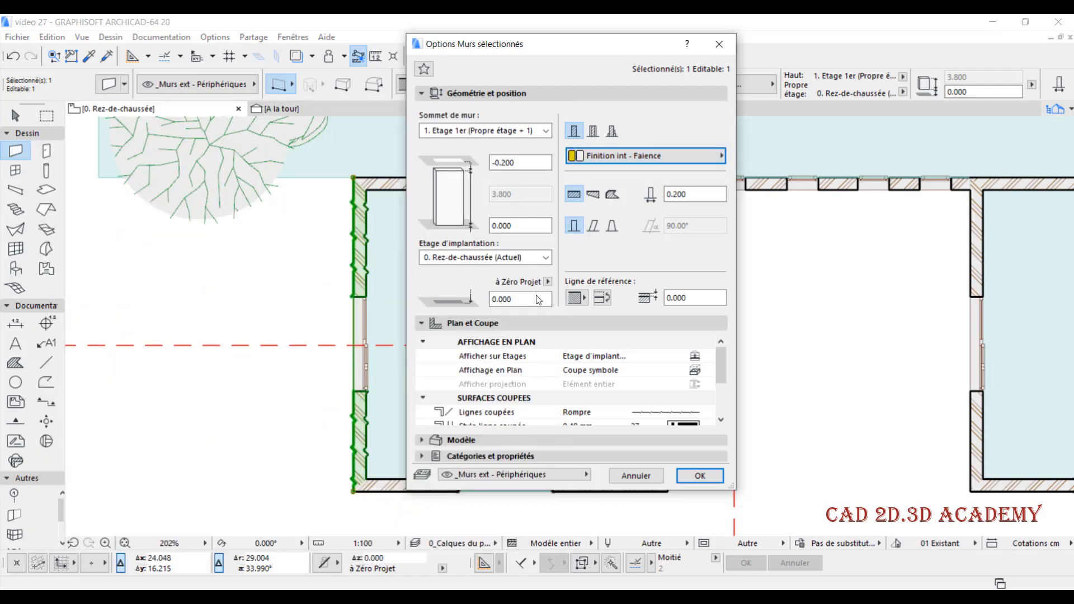
left_click(689, 479)
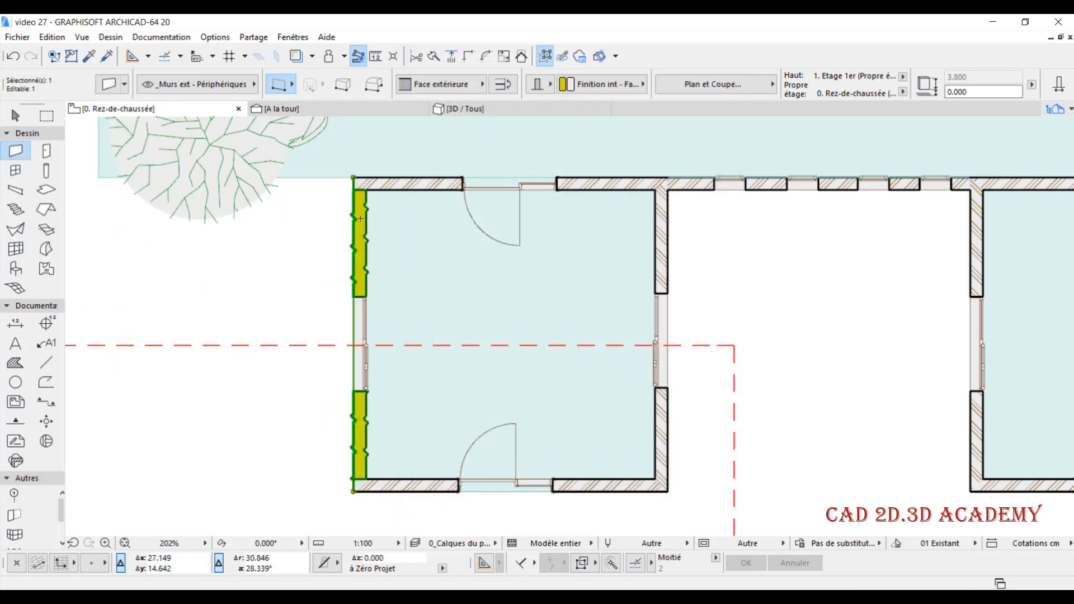
scroll(361, 218, "up", 3)
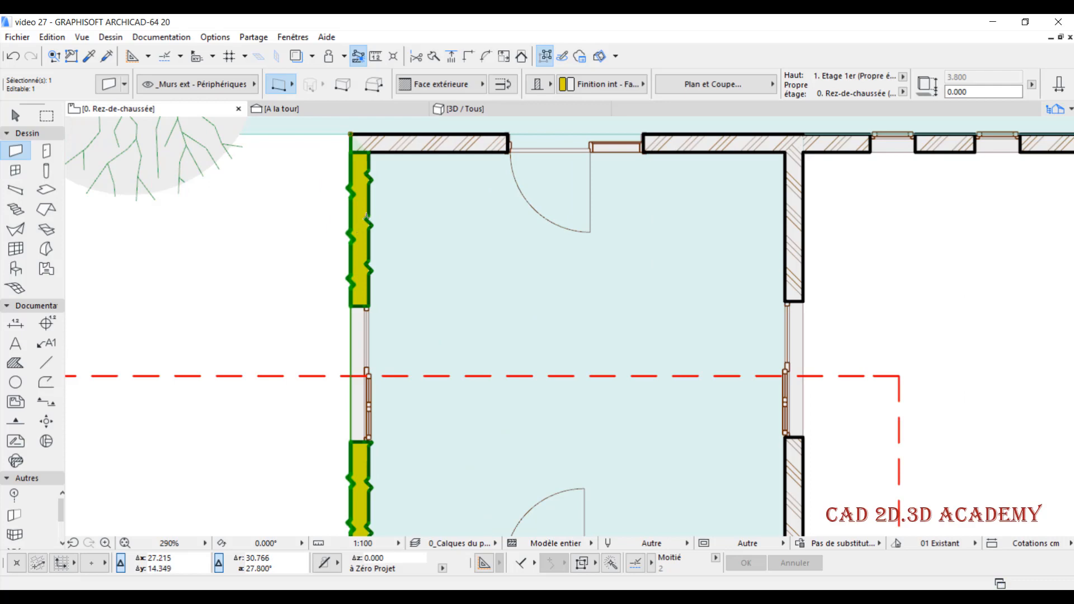
left_click(347, 109)
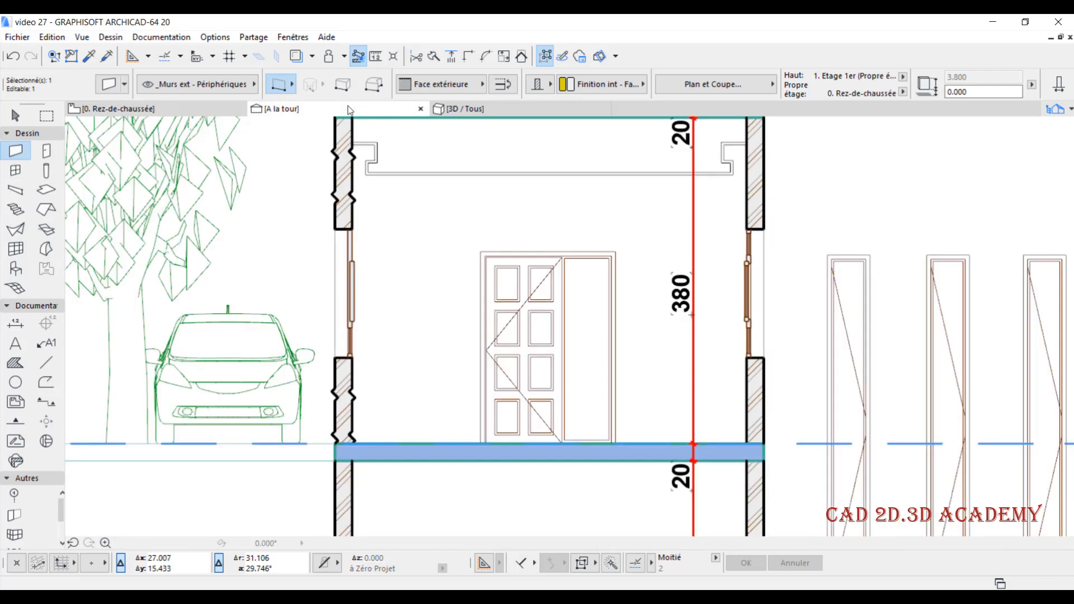
scroll(397, 377, "down", 2)
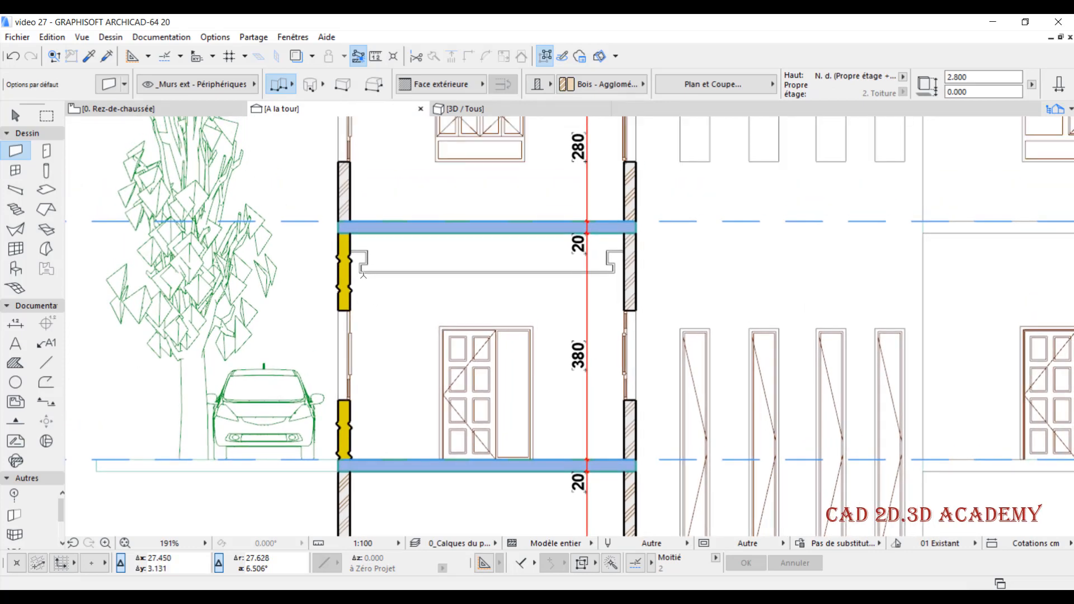
Set the cut line pen of the yellow Faience wall to red pen 28 (0.40 mm) in the ground-floor plan
left_click(118, 109)
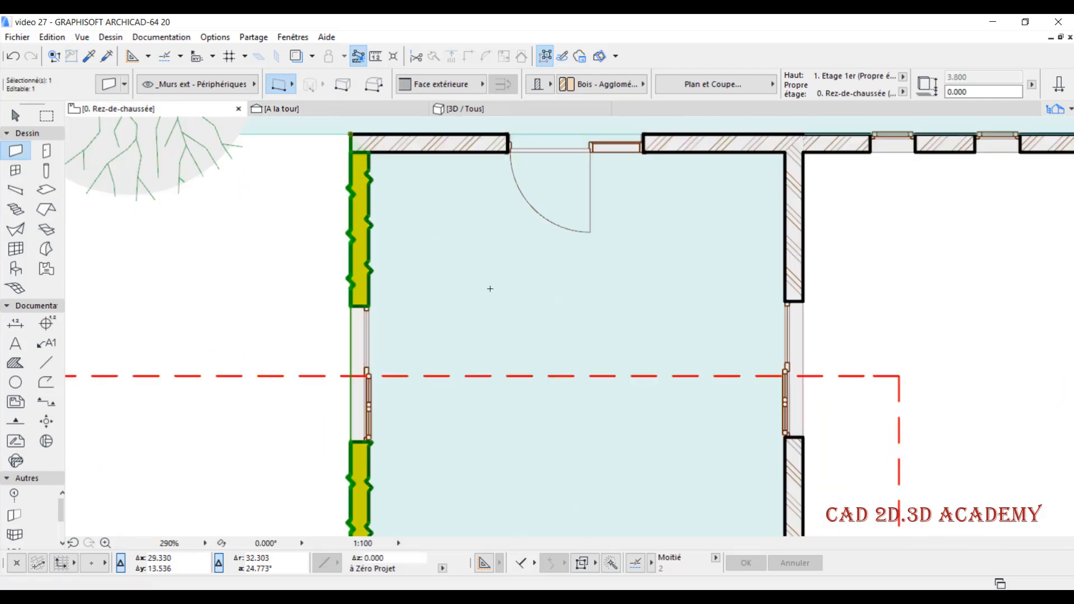
double_click(363, 196)
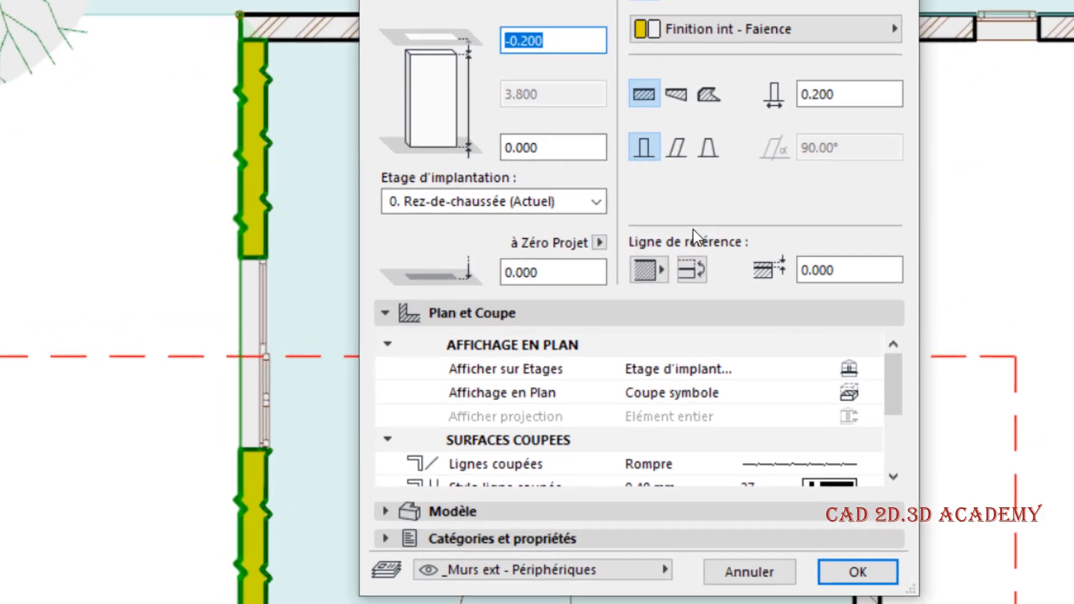
scroll(693, 388, "down", 1)
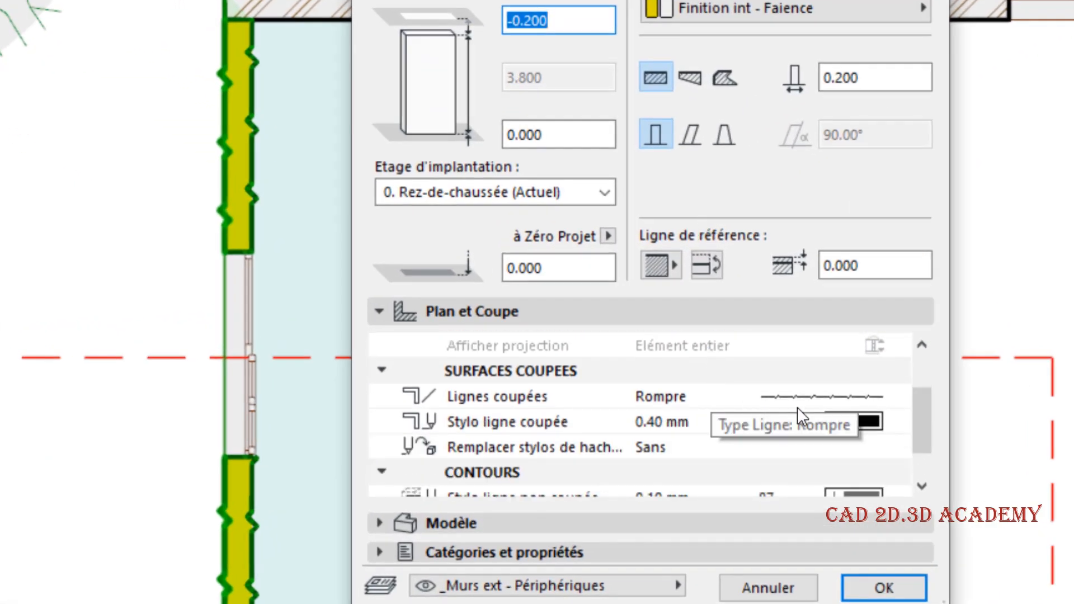
scroll(845, 433, "down", 1)
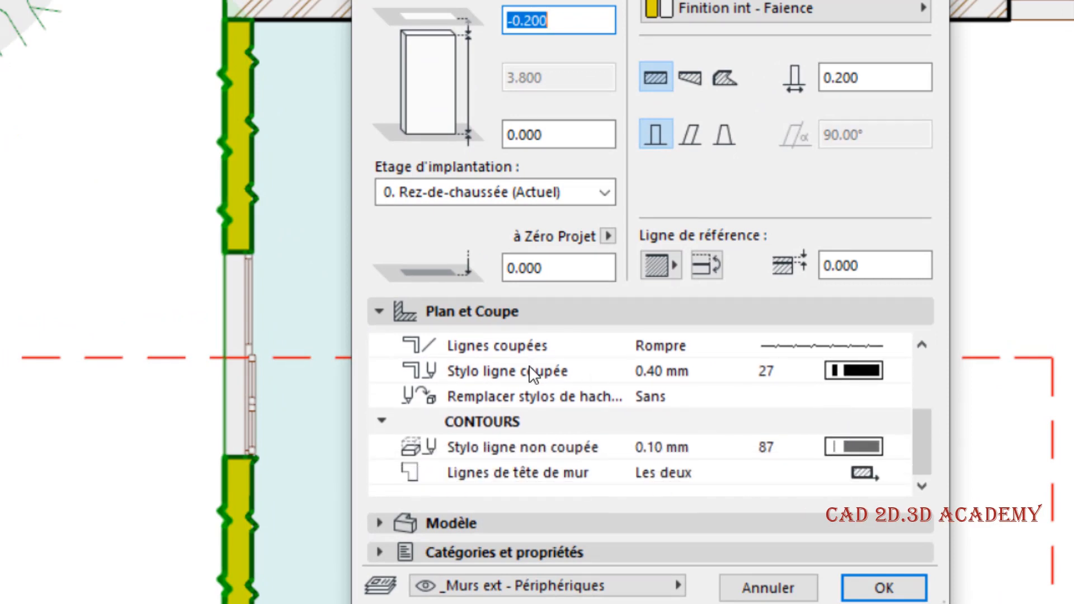
left_click(860, 369)
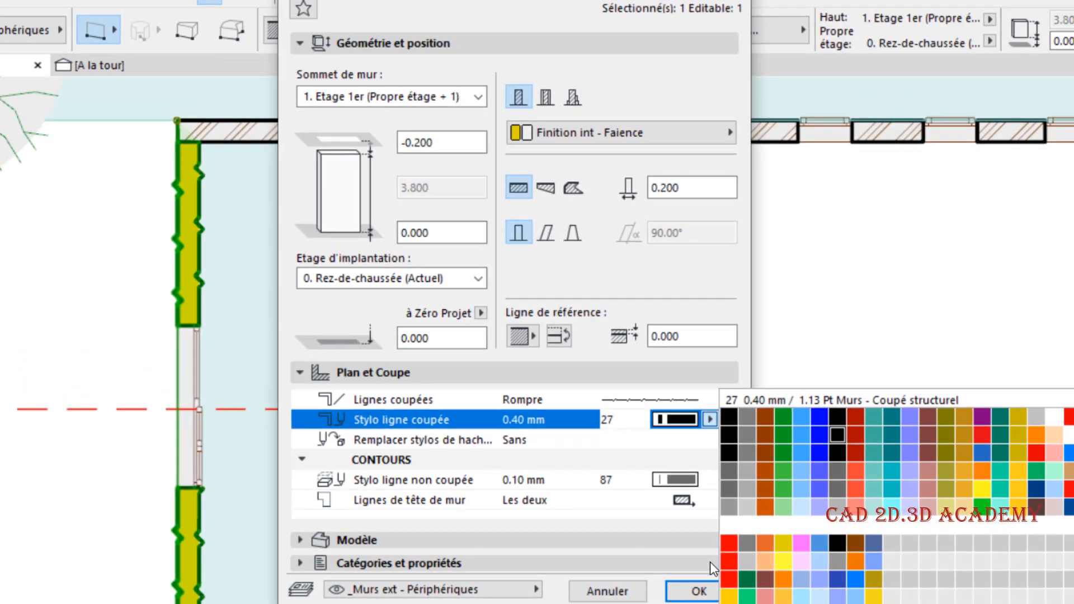
left_click(728, 542)
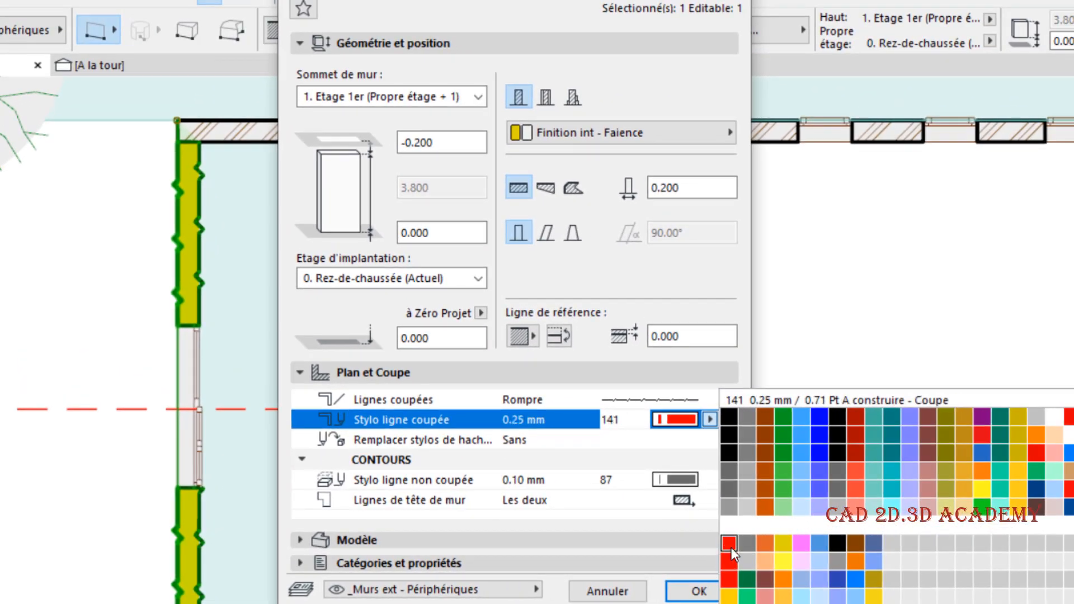
left_click(847, 431)
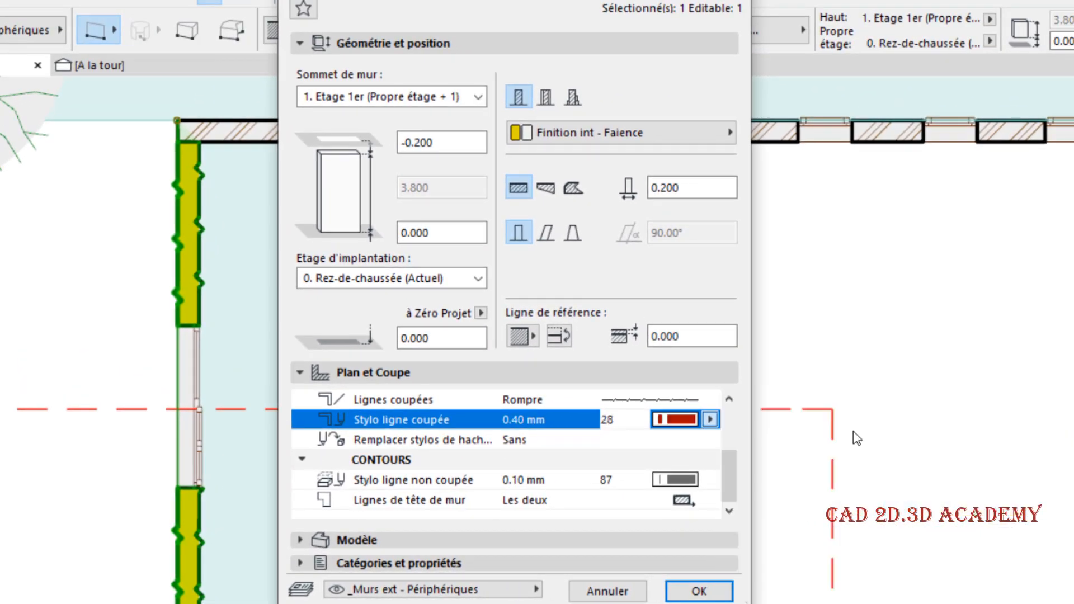
left_click(694, 589)
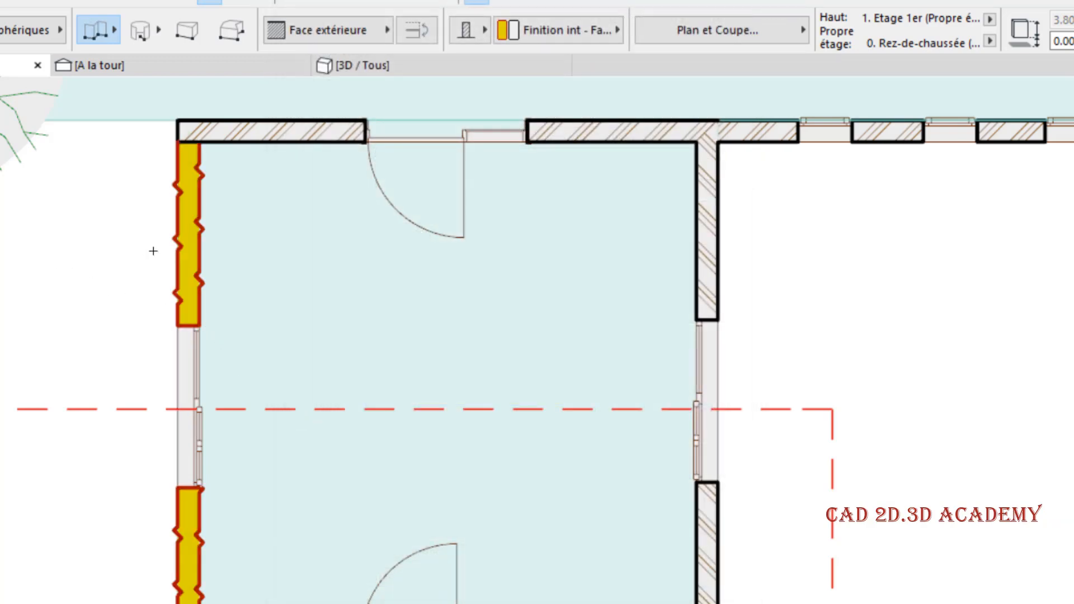
Compare the Faience wall's fill and red broken cut lines between the ground-floor plan and the A la tour section
scroll(176, 192, "up", 2)
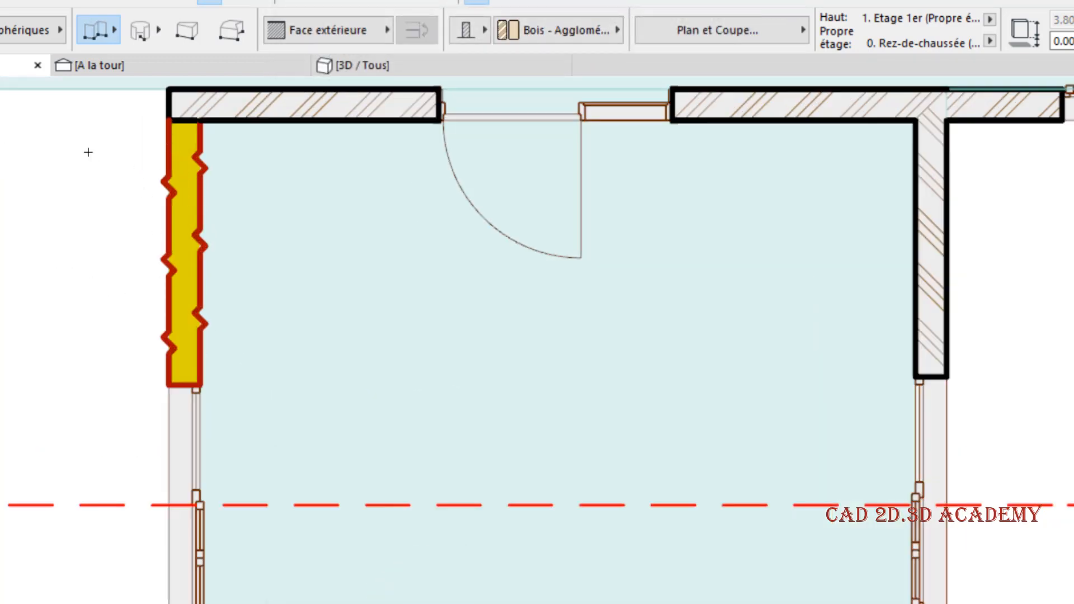
left_click(118, 67)
scroll(202, 285, "up", 3)
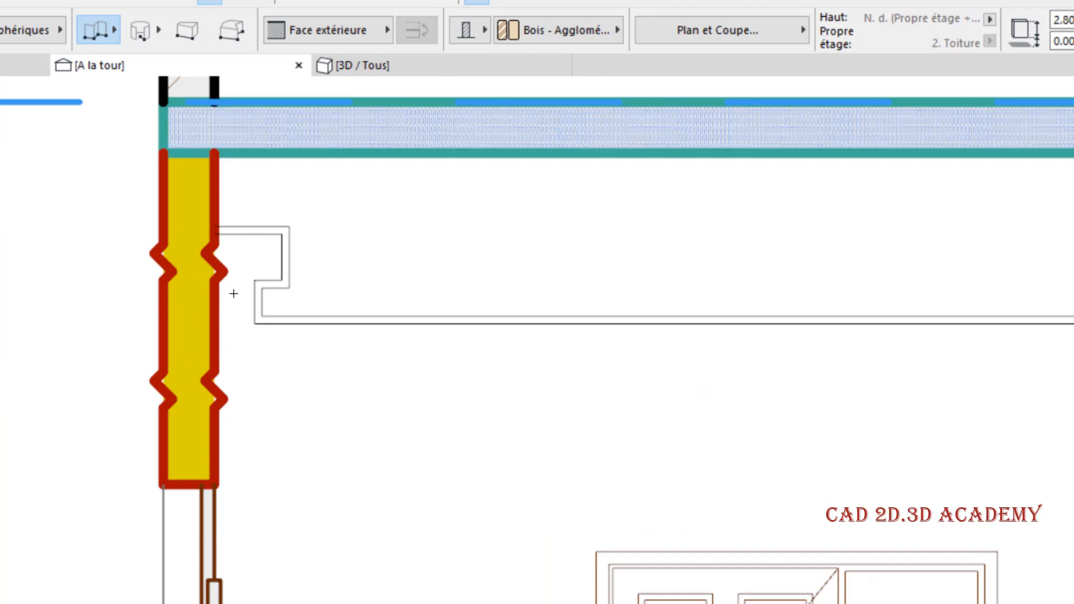
scroll(229, 274, "down", 5)
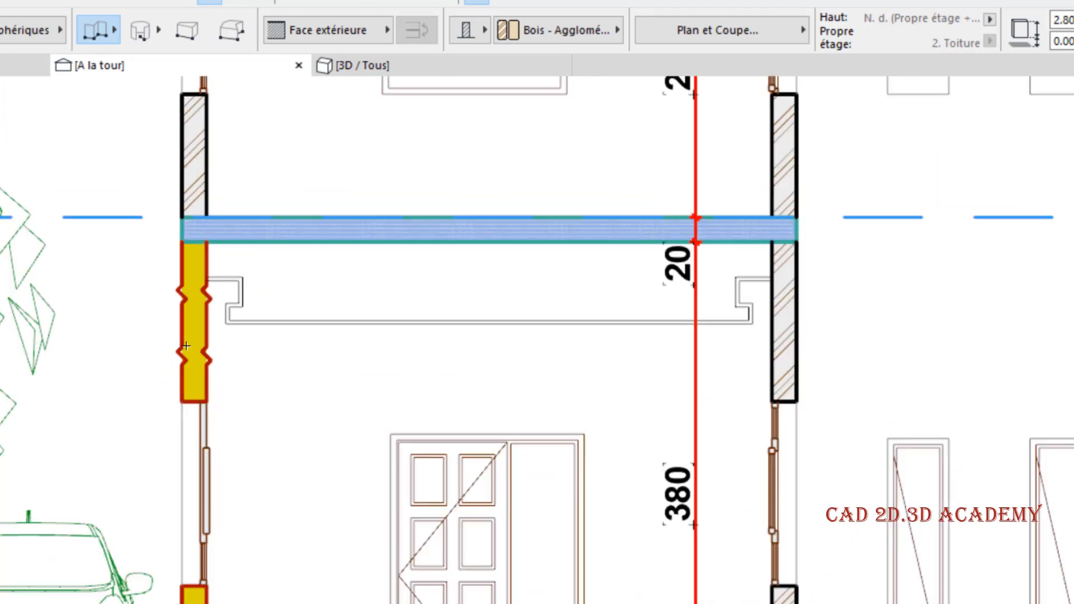
scroll(226, 338, "down", 1)
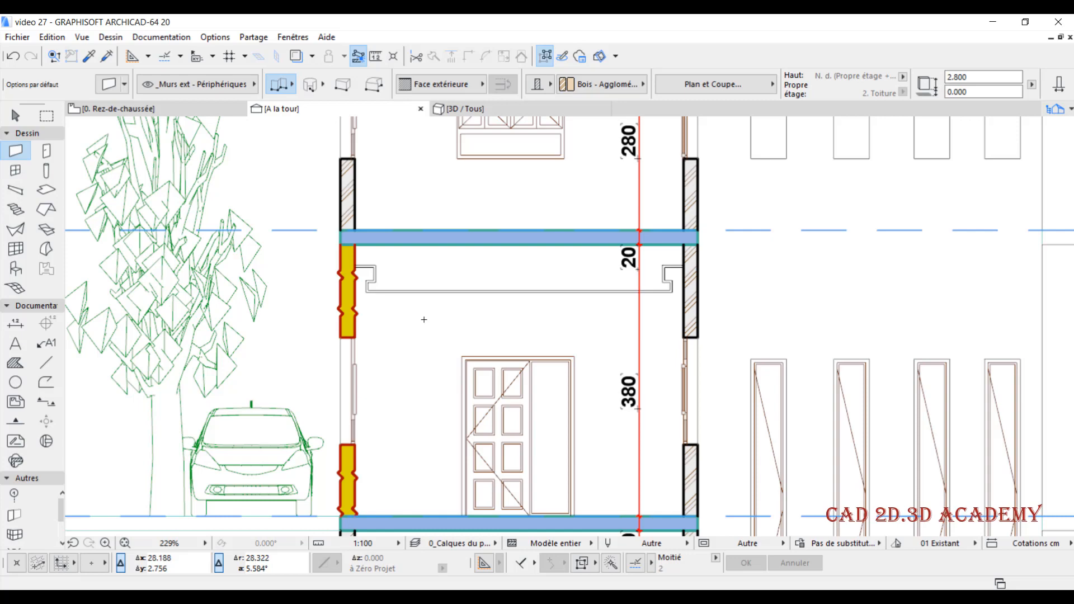
middle_click_drag(412, 350, 418, 310)
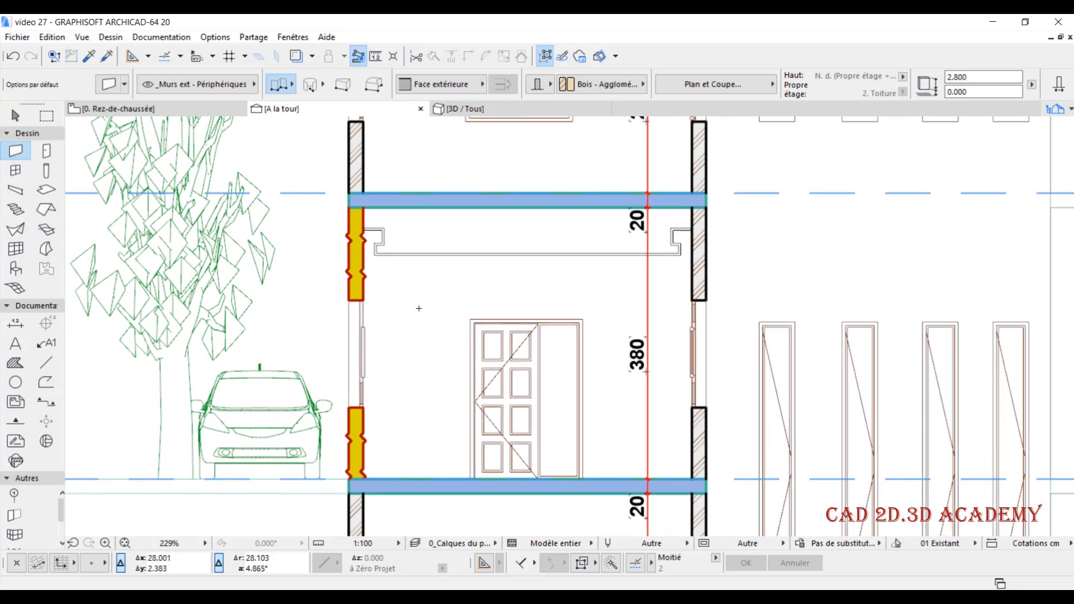
left_click(203, 111)
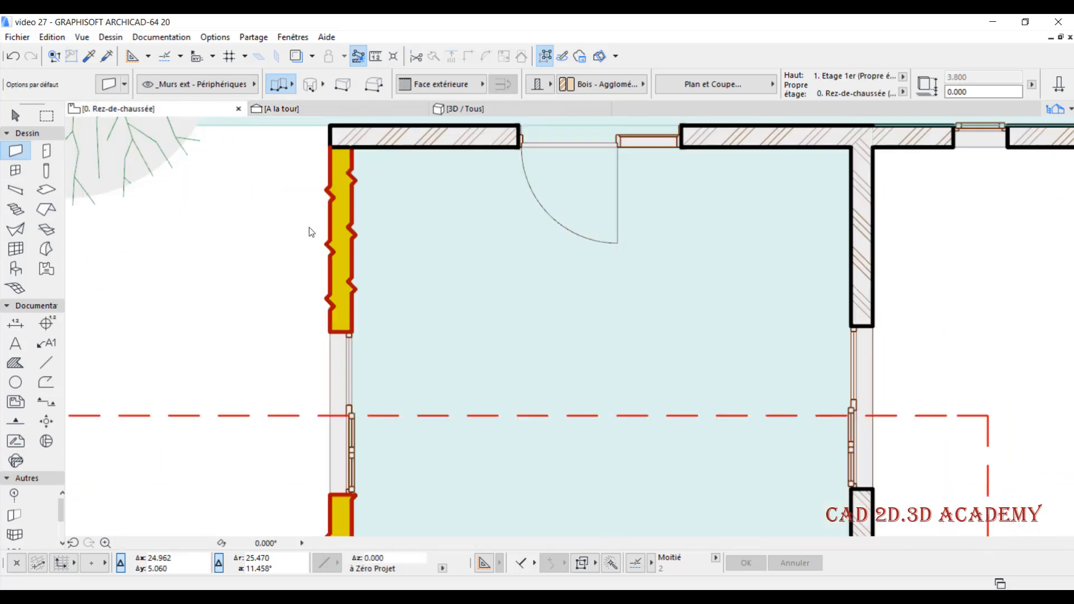
left_click(347, 110)
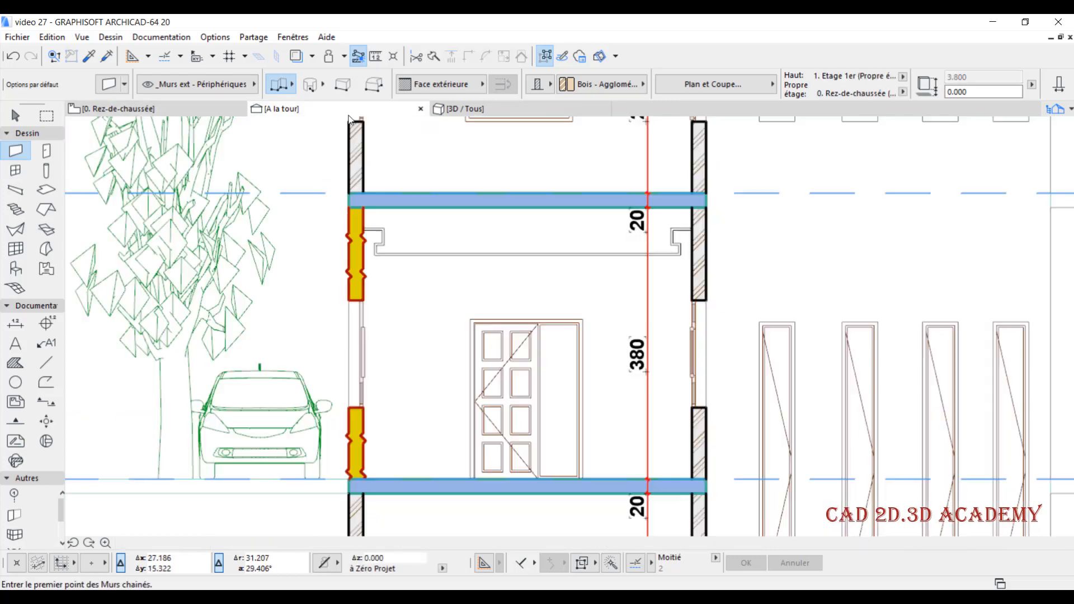
left_click(198, 112)
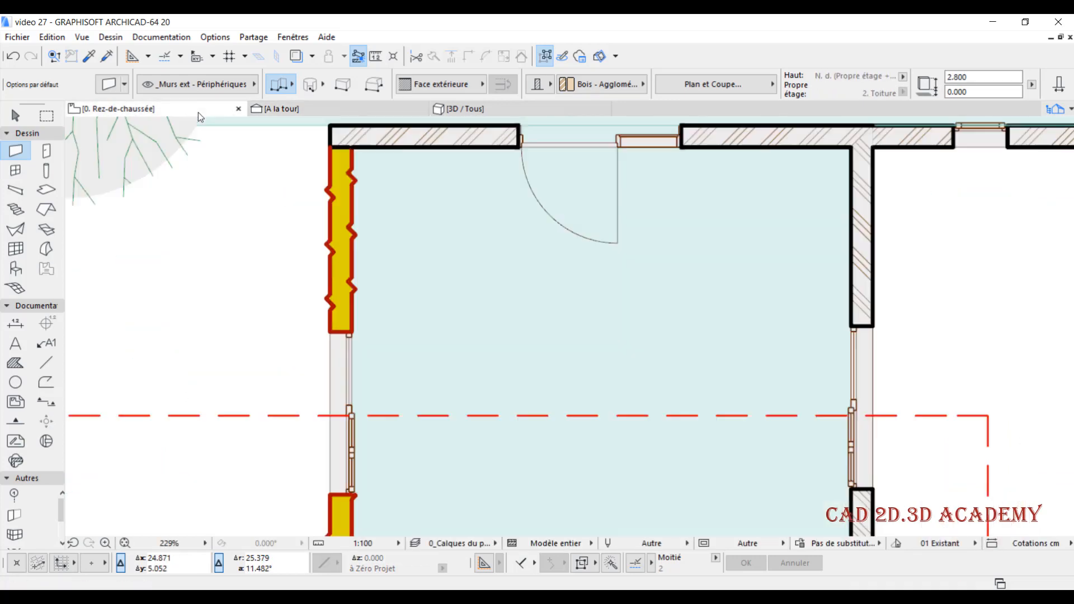
Set the cut line type of the left room's ground-floor slab to Rompre in the slab's plan and section settings
scroll(277, 222, "down", 5)
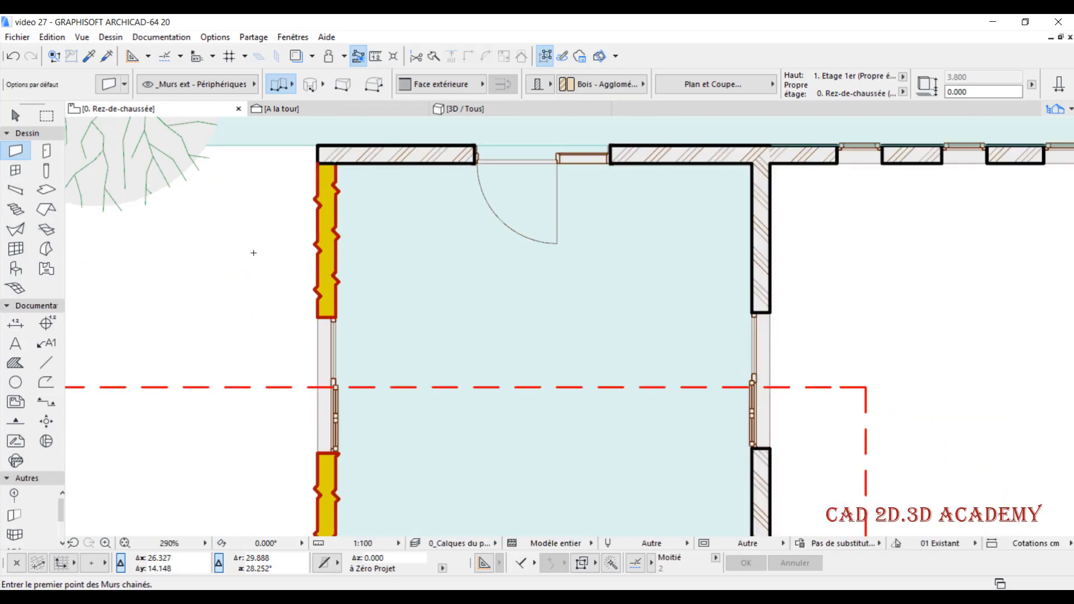
left_click(366, 279)
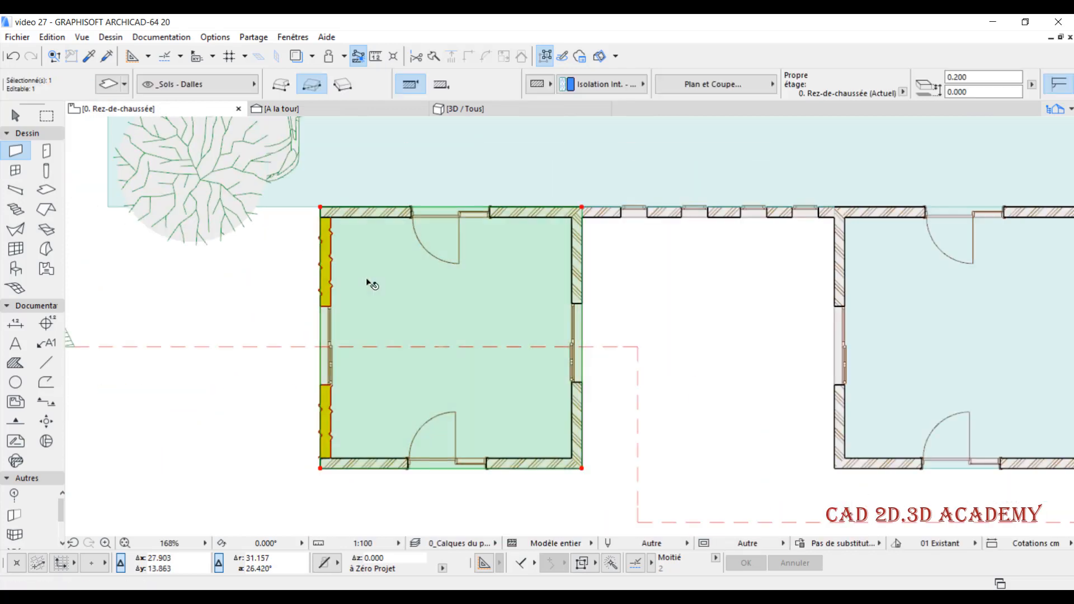
scroll(417, 347, "up", 1)
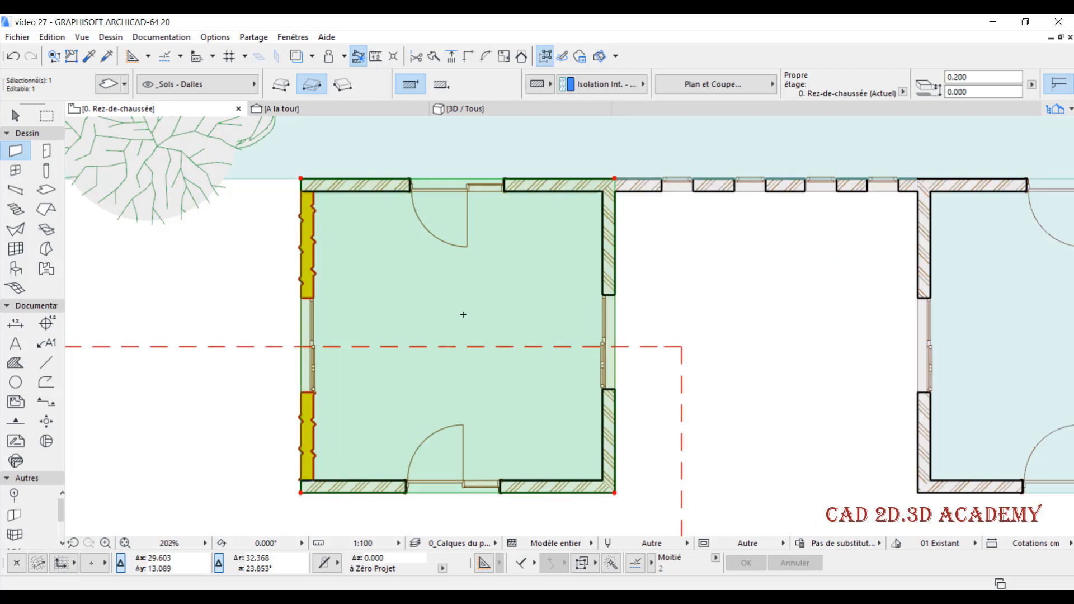
middle_click_drag(529, 309, 522, 306)
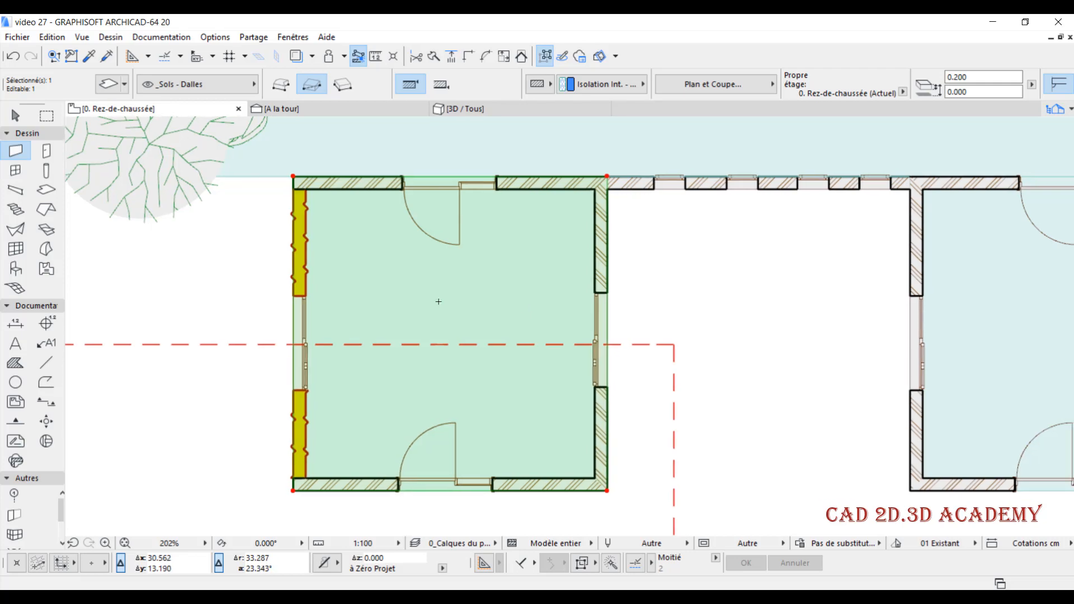
left_click(118, 92)
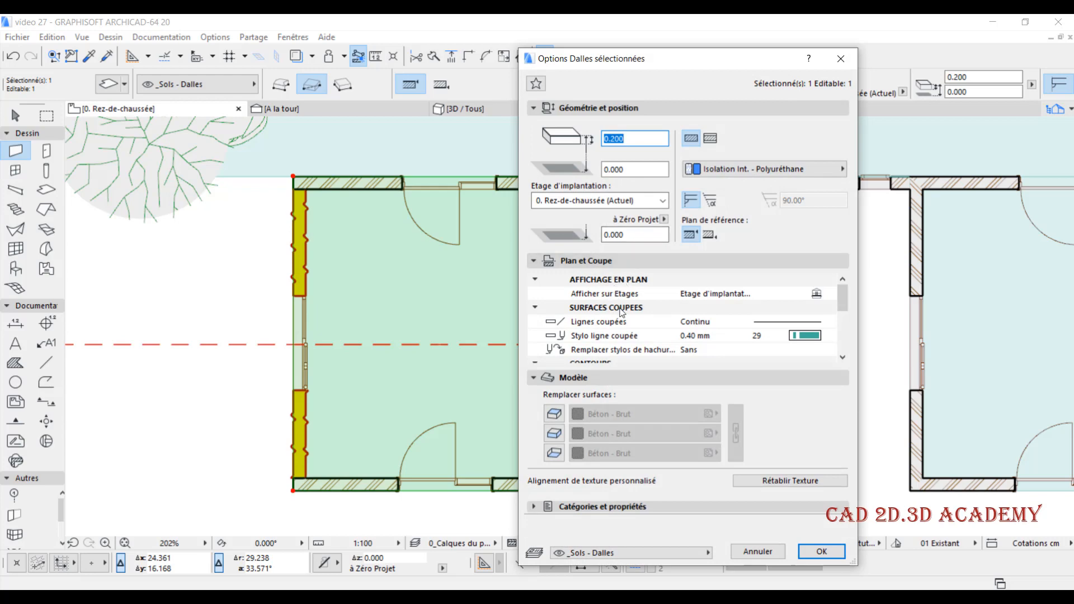
scroll(616, 305, "down", 1)
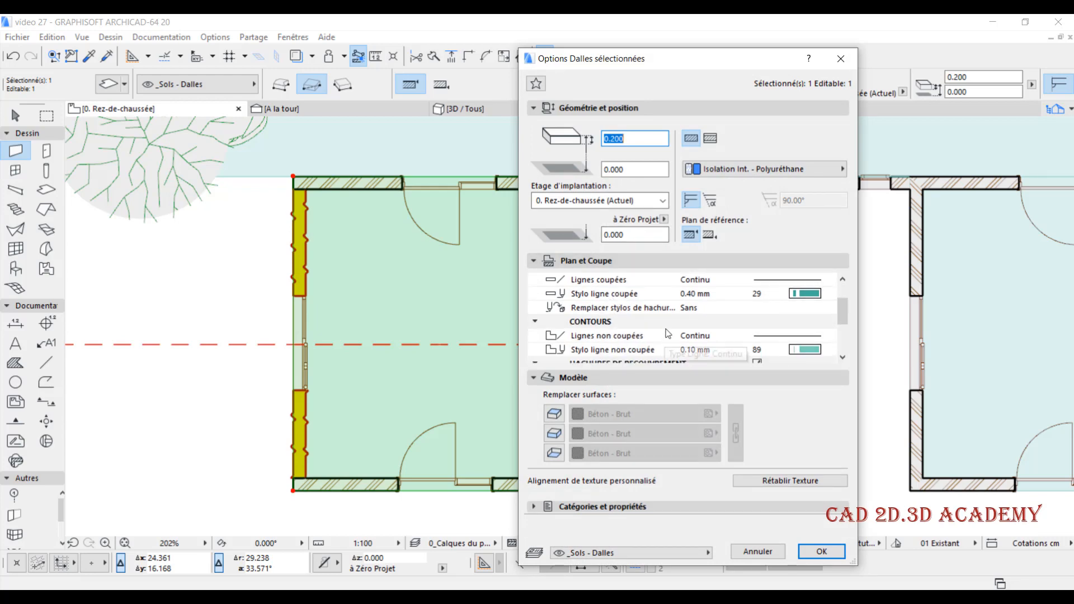
scroll(611, 305, "up", 1)
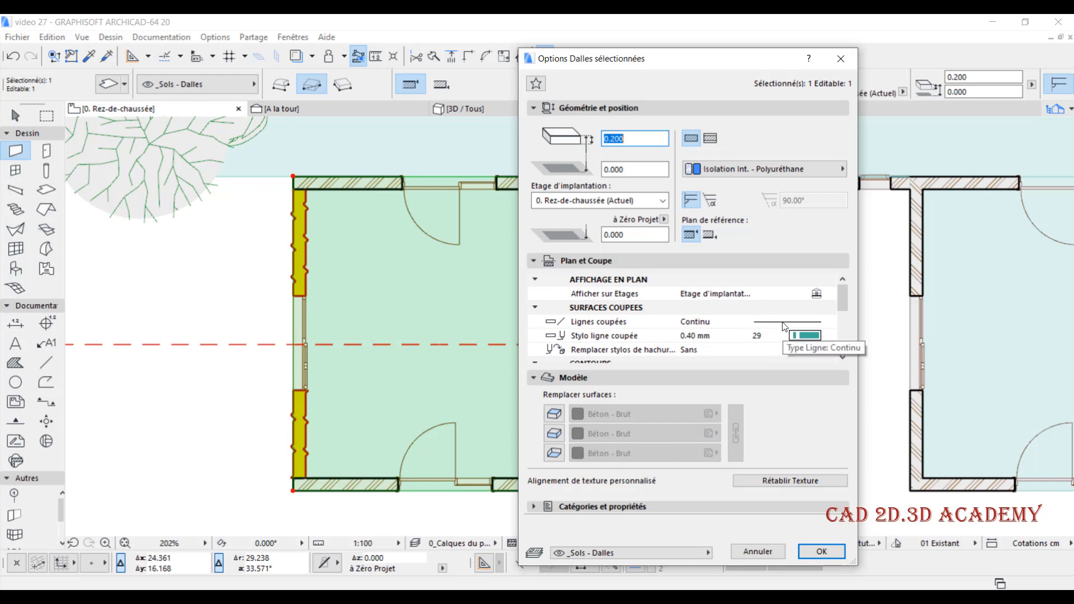
left_click(819, 322)
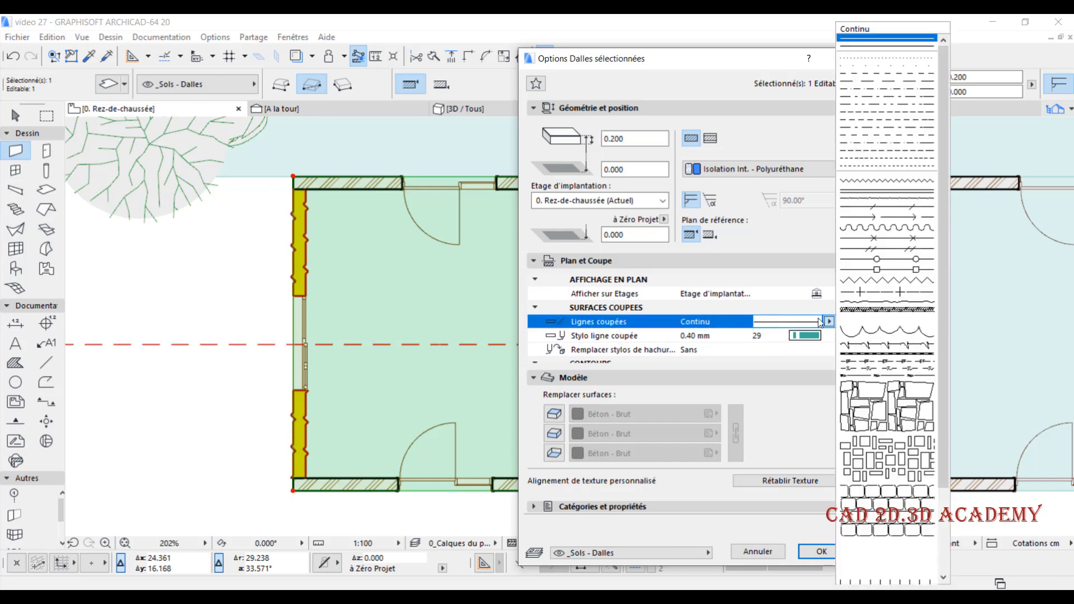
left_click(882, 200)
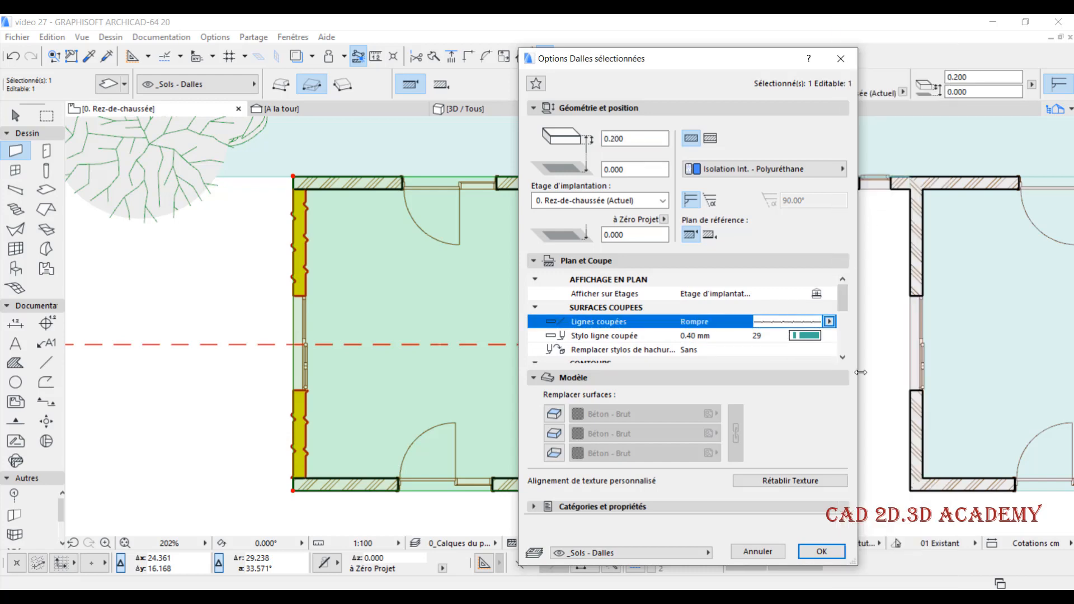
left_click(821, 551)
scroll(629, 298, "up", 2)
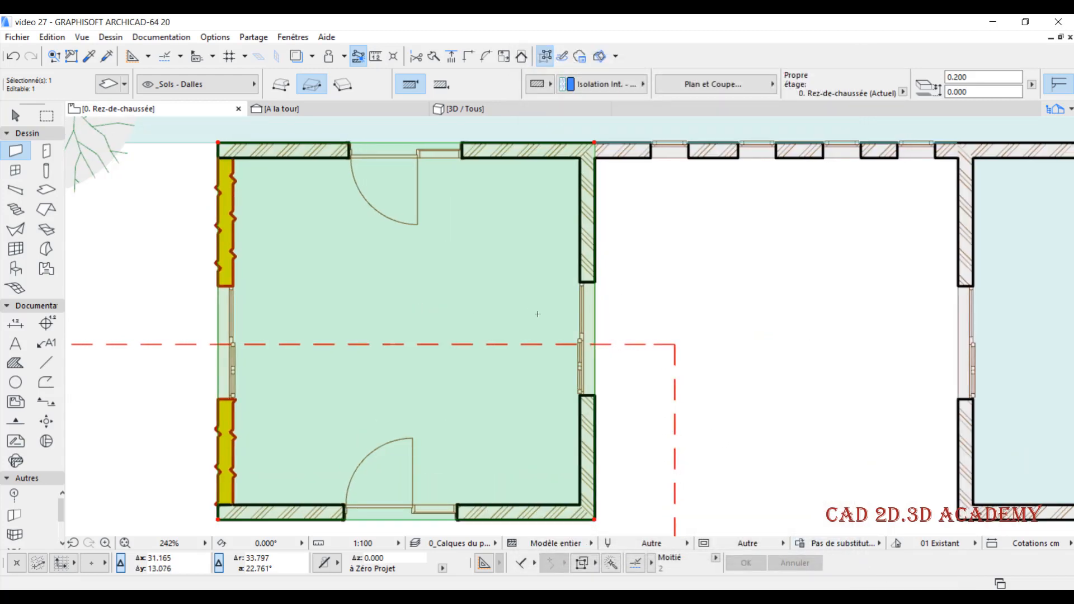
Examine the ground-floor slab's cut lines in the A la tour section and select the slab there
left_click(302, 109)
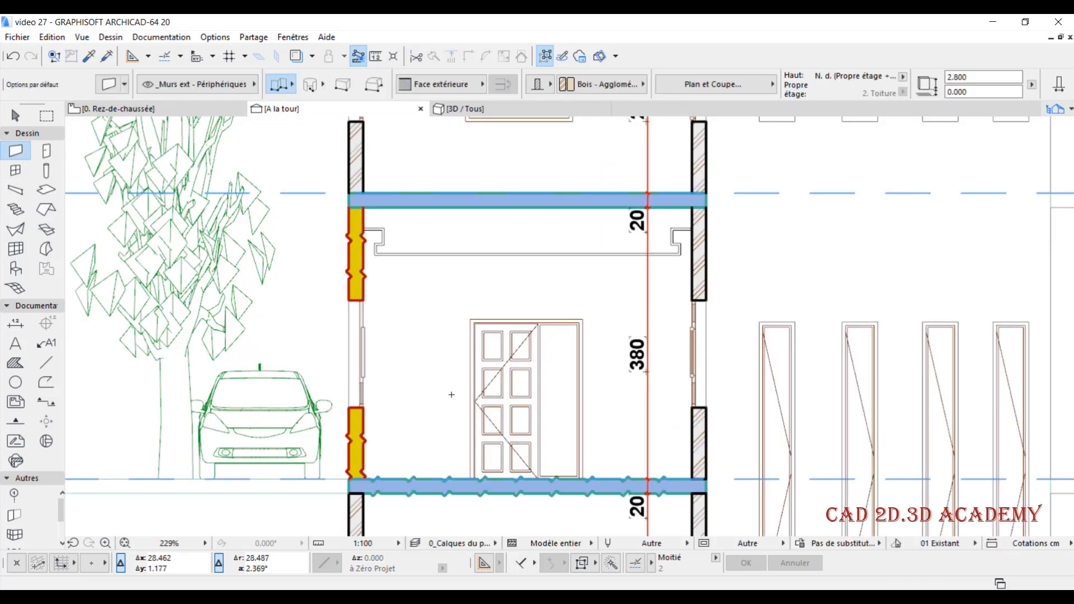
middle_click_drag(448, 384, 433, 272)
scroll(422, 395, "up", 4)
scroll(382, 354, "down", 1)
left_click(383, 354, "shift")
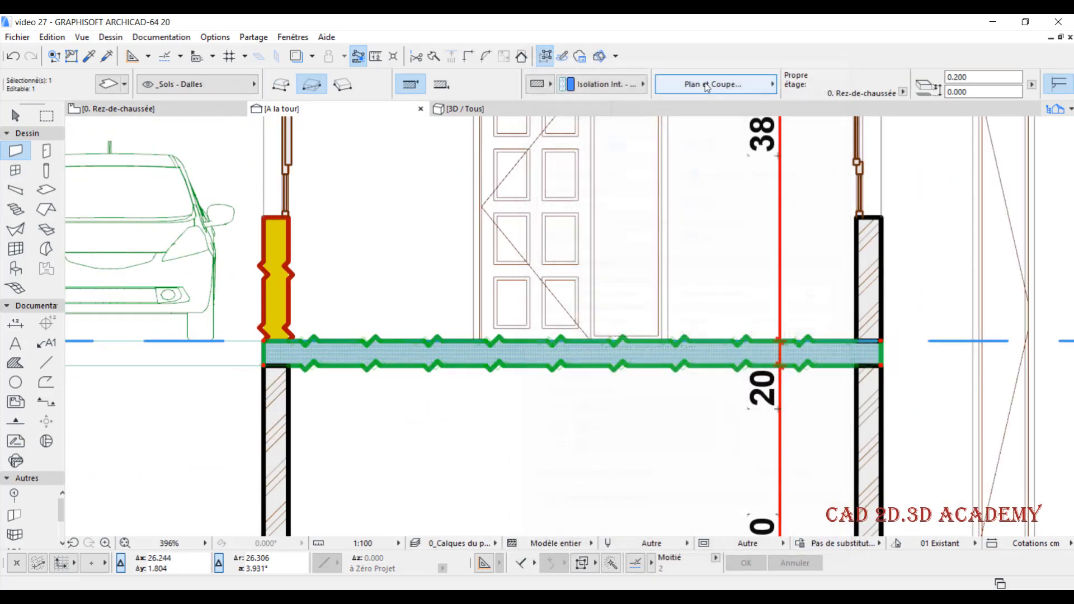
Set the left room slab's cut line pen to red pen 28 (0.40 mm) in the ground-floor plan and check it in the A la tour section
left_click(133, 109)
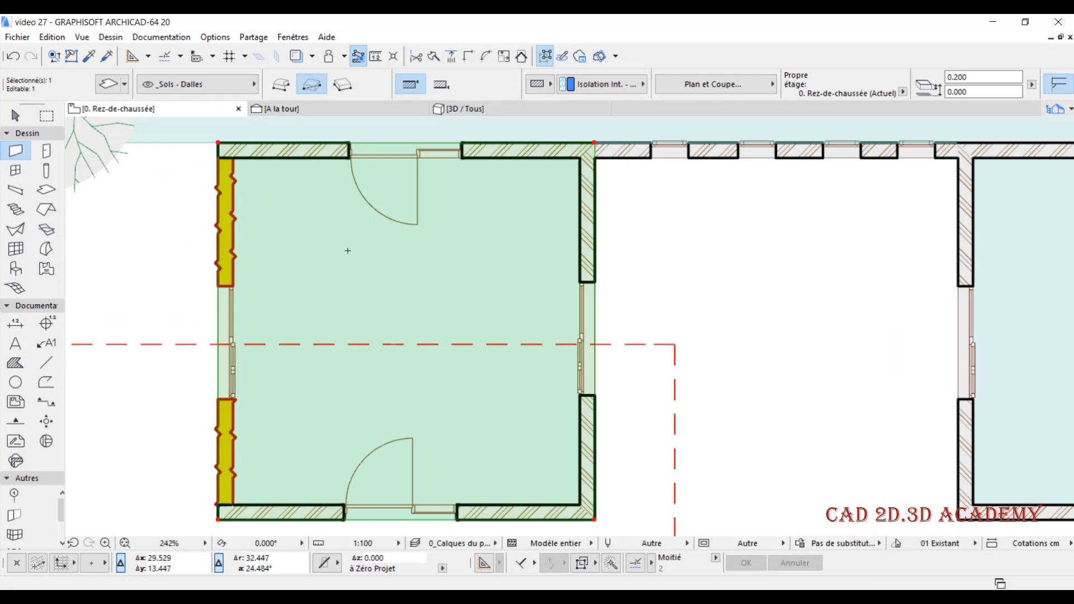
left_click(114, 89)
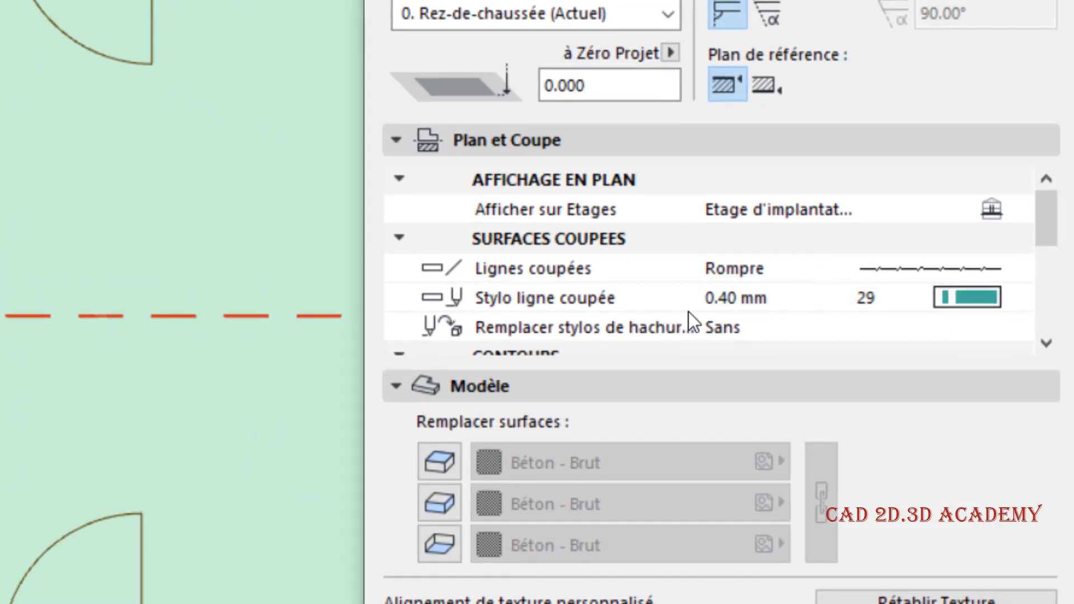
left_click(953, 298)
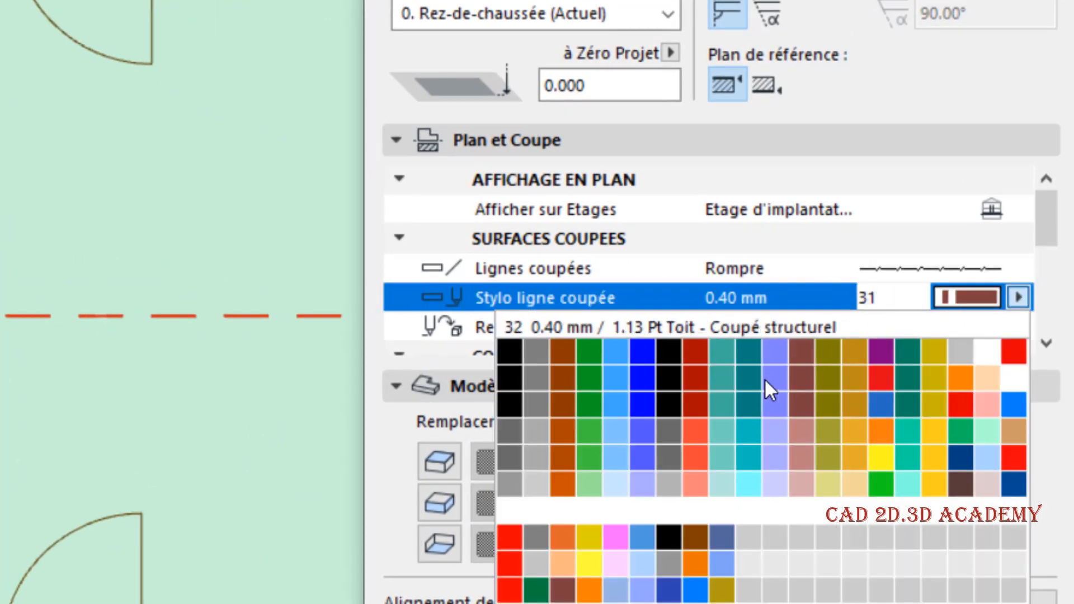
left_click(703, 380)
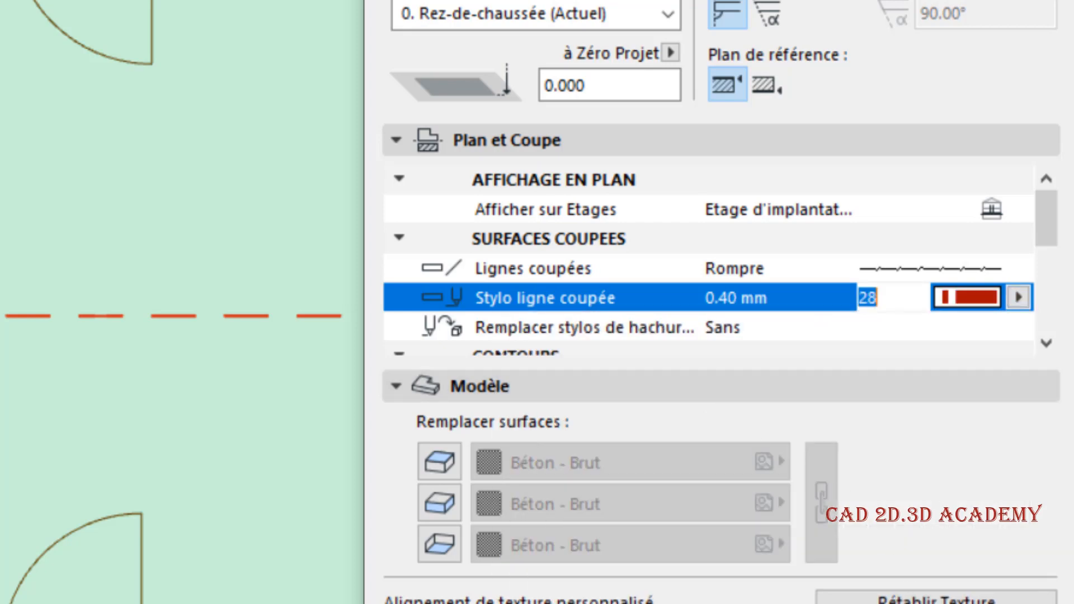
key("Return")
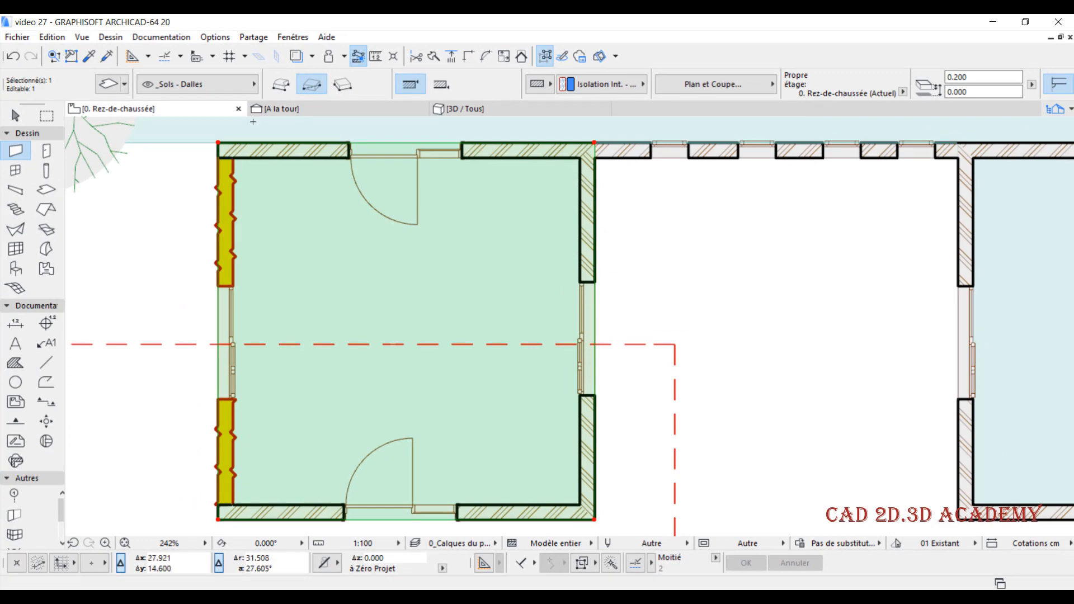
left_click(286, 108)
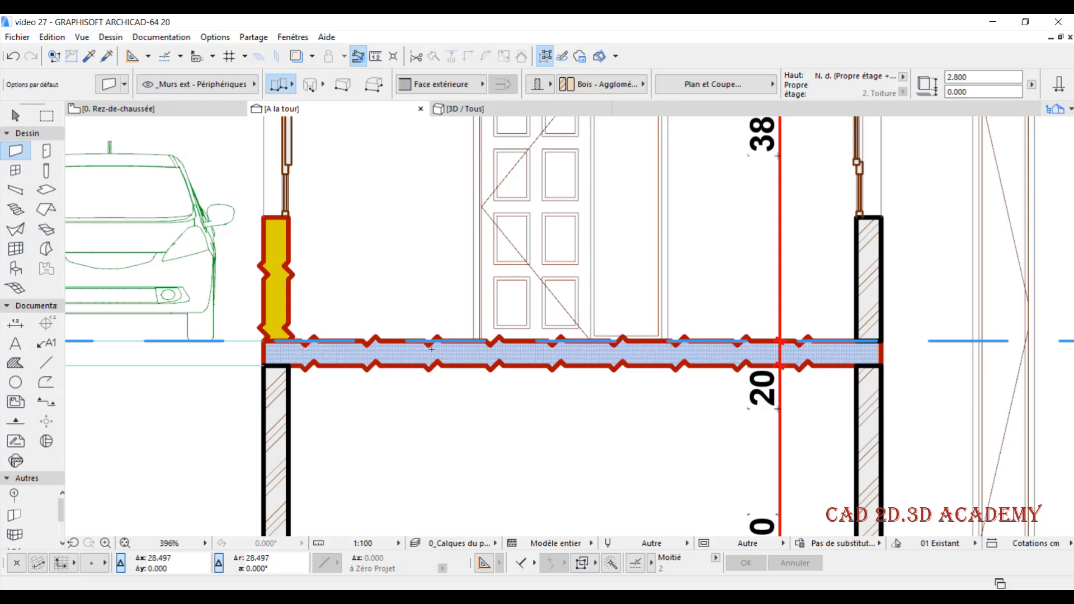
Set the building material of the default wall and the left room's ground-floor slab to Finition int - Faience
left_click(109, 85)
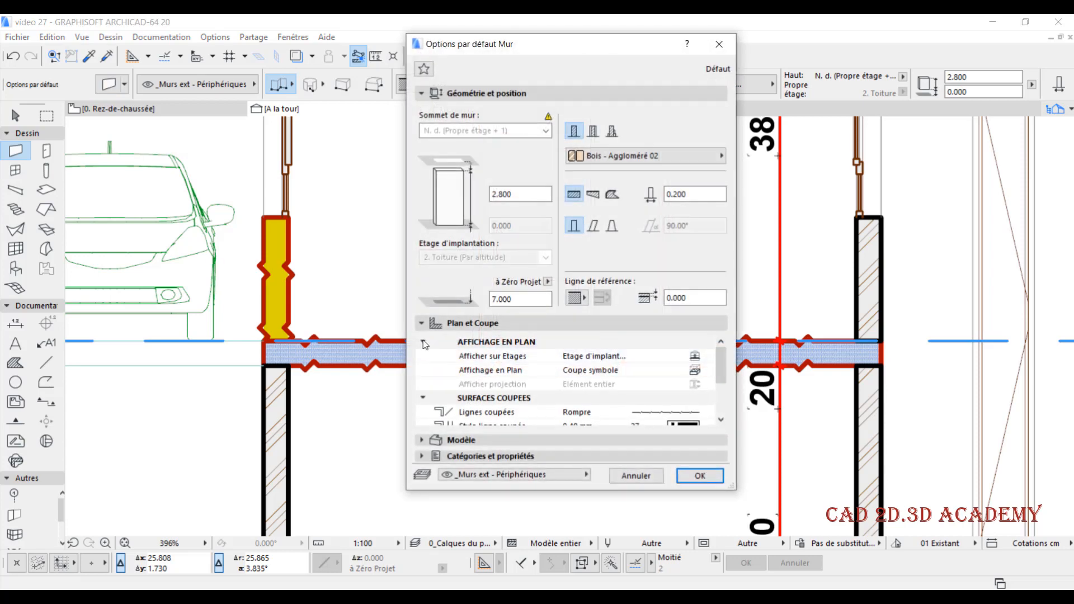
scroll(480, 386, "down", 1)
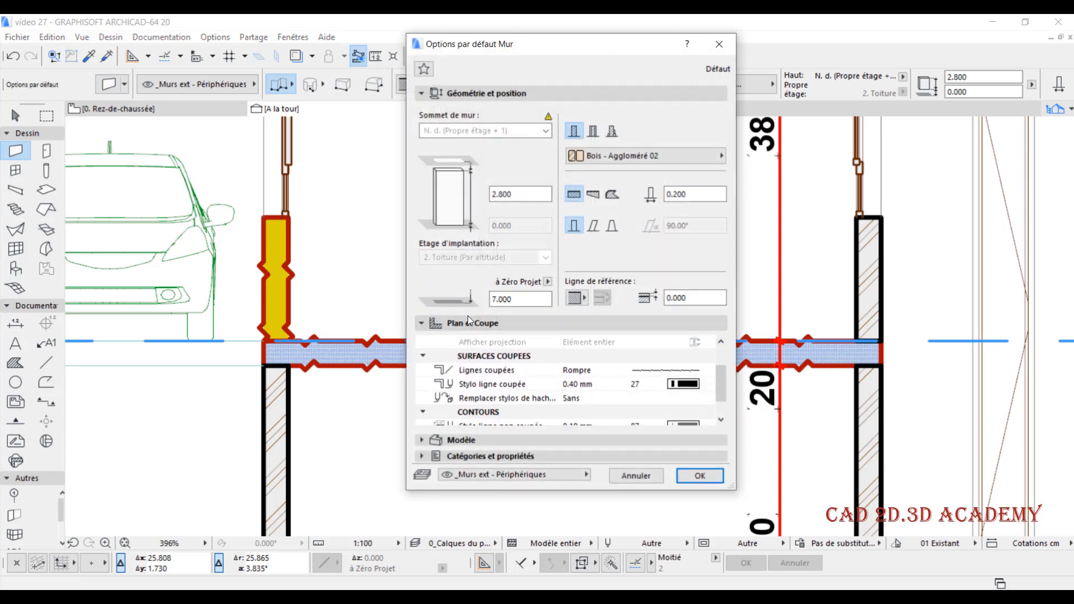
scroll(477, 350, "up", 1)
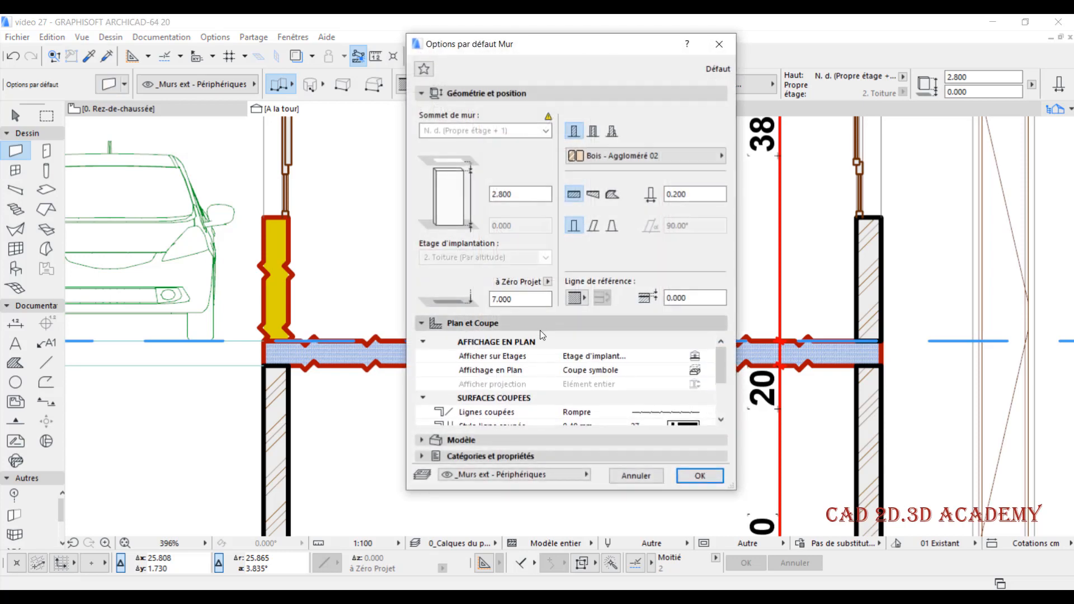
left_click(512, 398)
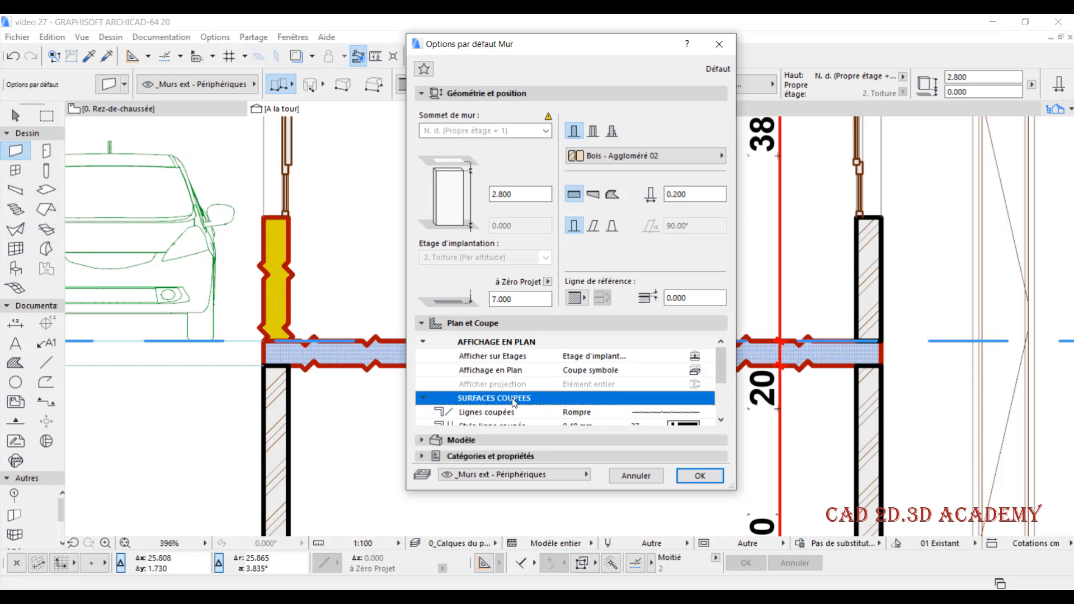
scroll(520, 398, "down", 1)
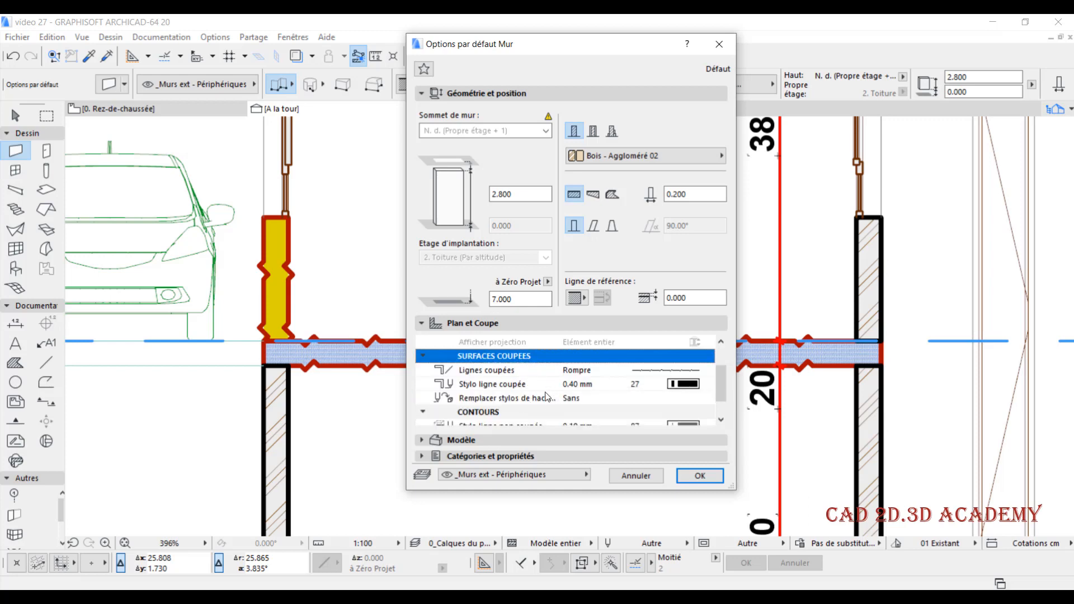
left_click(624, 156)
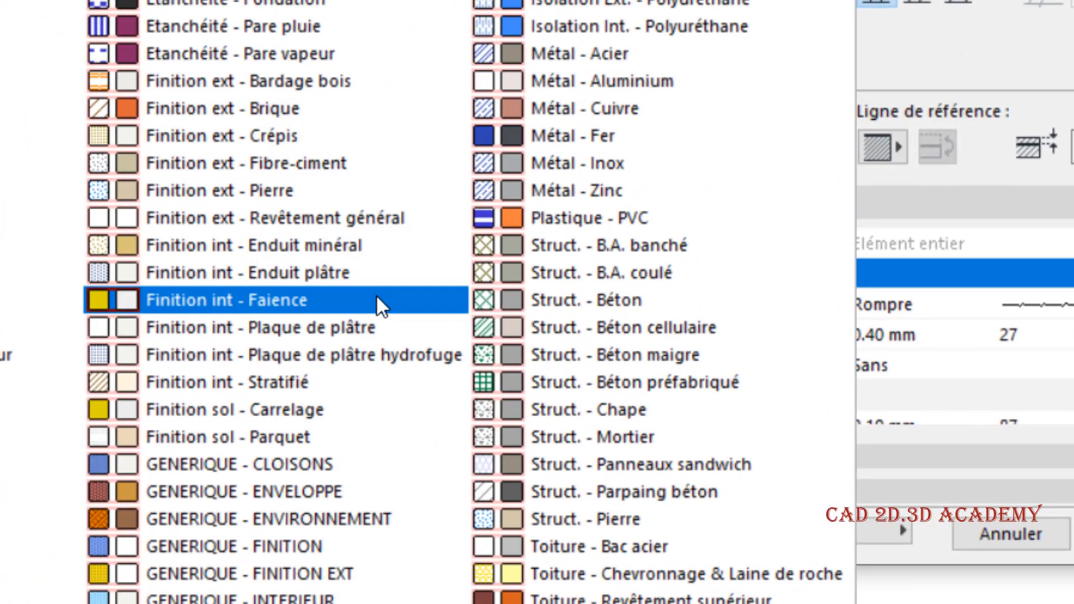
left_click(377, 304)
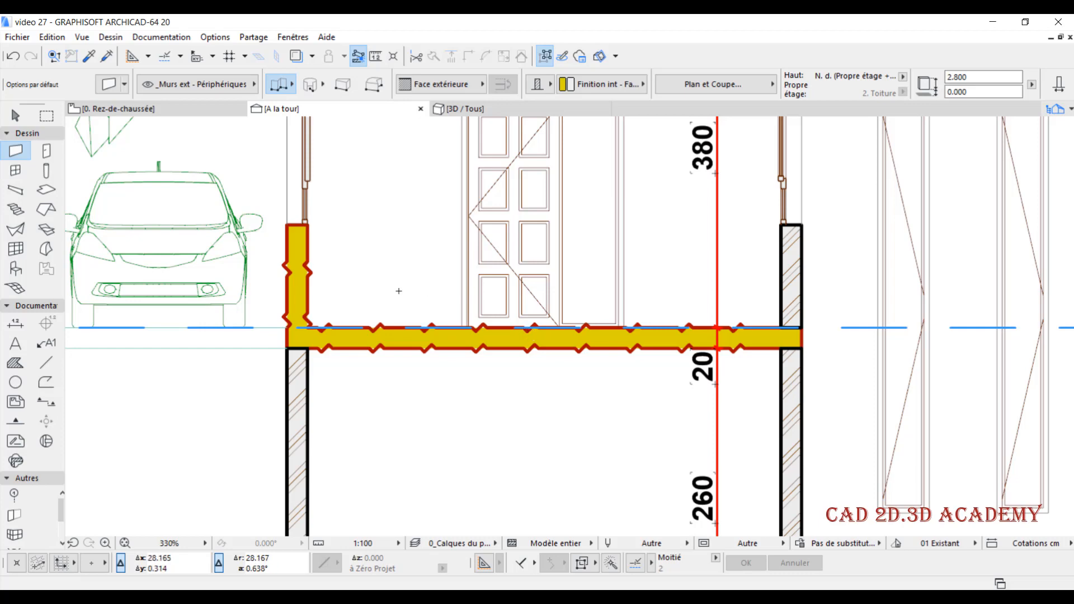
Examine the fill and cut lines of the Faience slab and walls and the right wall's window in the section
scroll(335, 340, "down", 1)
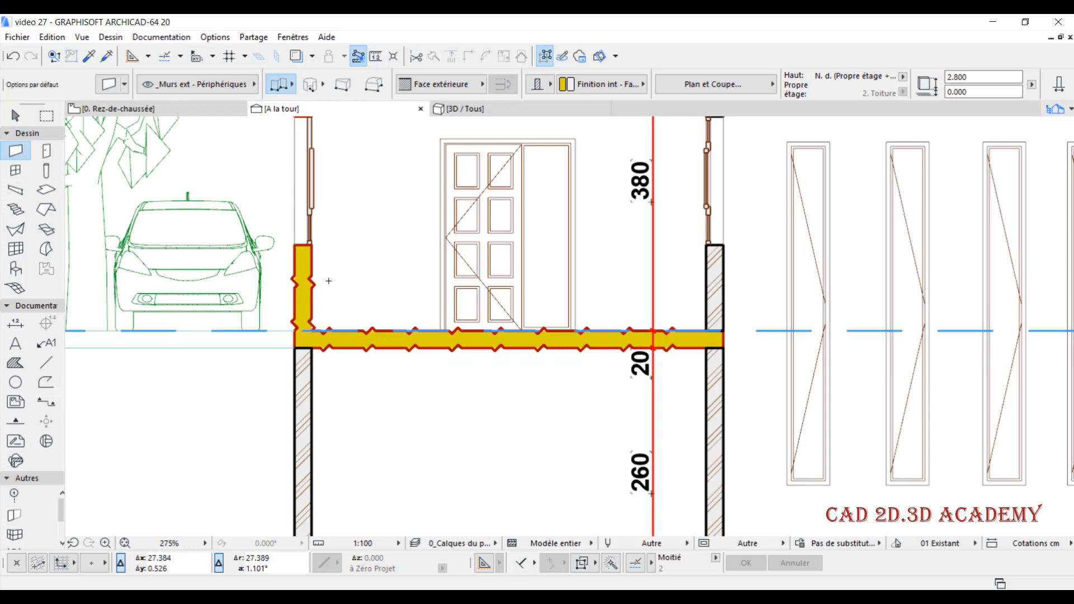
middle_click_drag(347, 218, 354, 281)
middle_click_drag(265, 264, 206, 257)
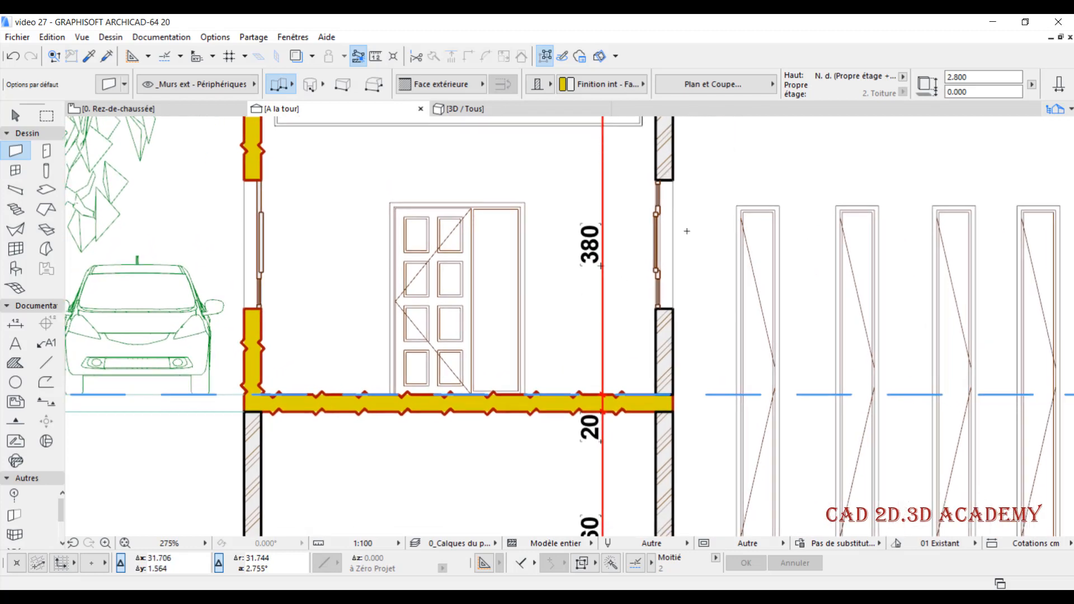
scroll(807, 199, "up", 5)
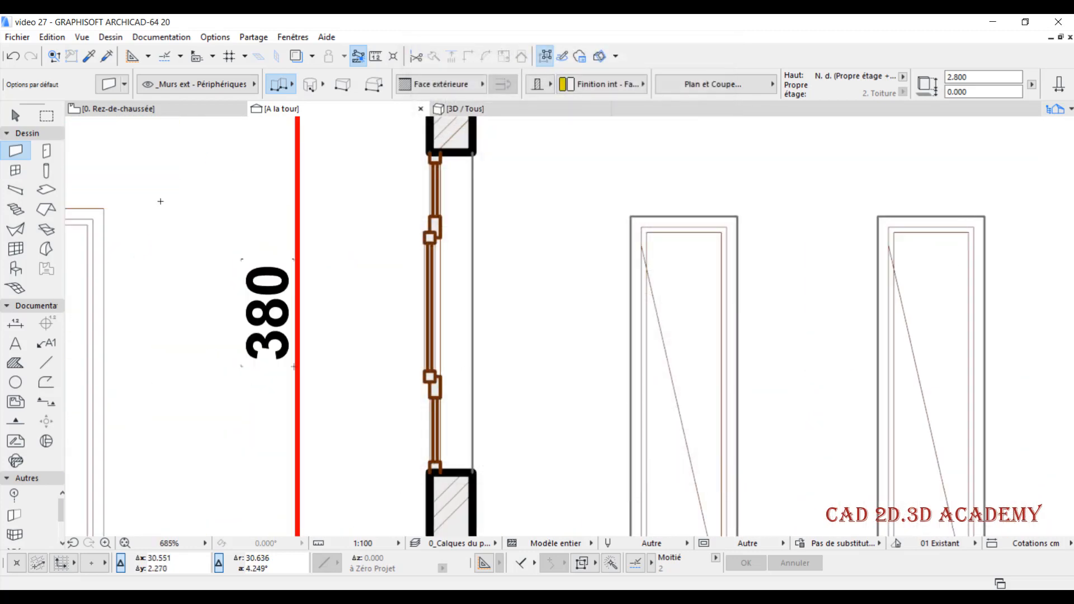
Deselect the slab in the ground-floor plan and set the cut line pen of the left Faience wall's window to a red pen
left_click(169, 115)
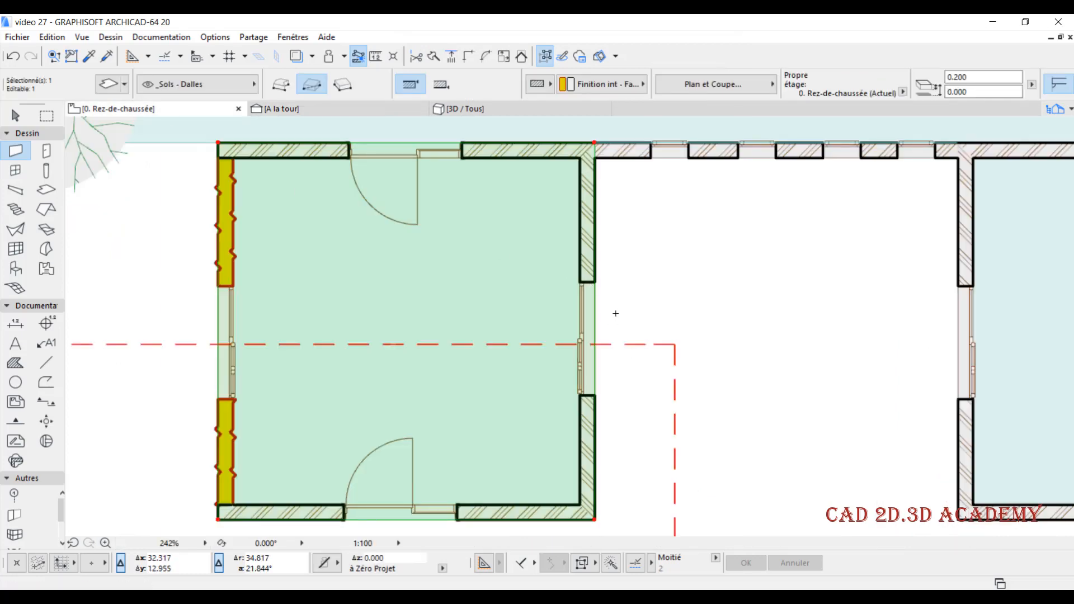
scroll(613, 315, "up", 3)
middle_click_drag(414, 322, 582, 299)
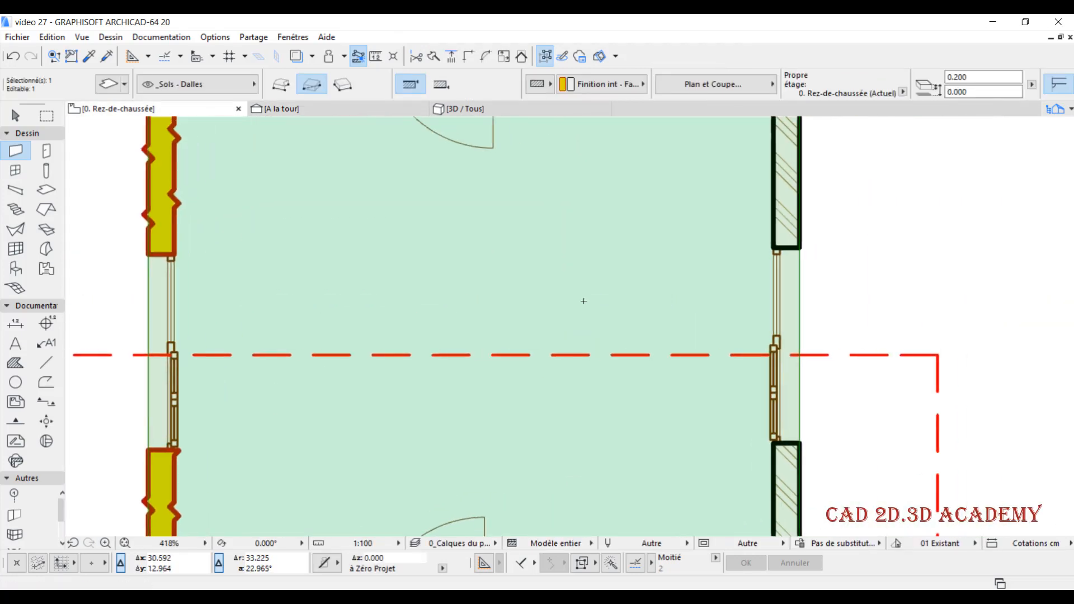
scroll(259, 345, "down", 3)
key("Escape")
scroll(333, 288, "up", 5)
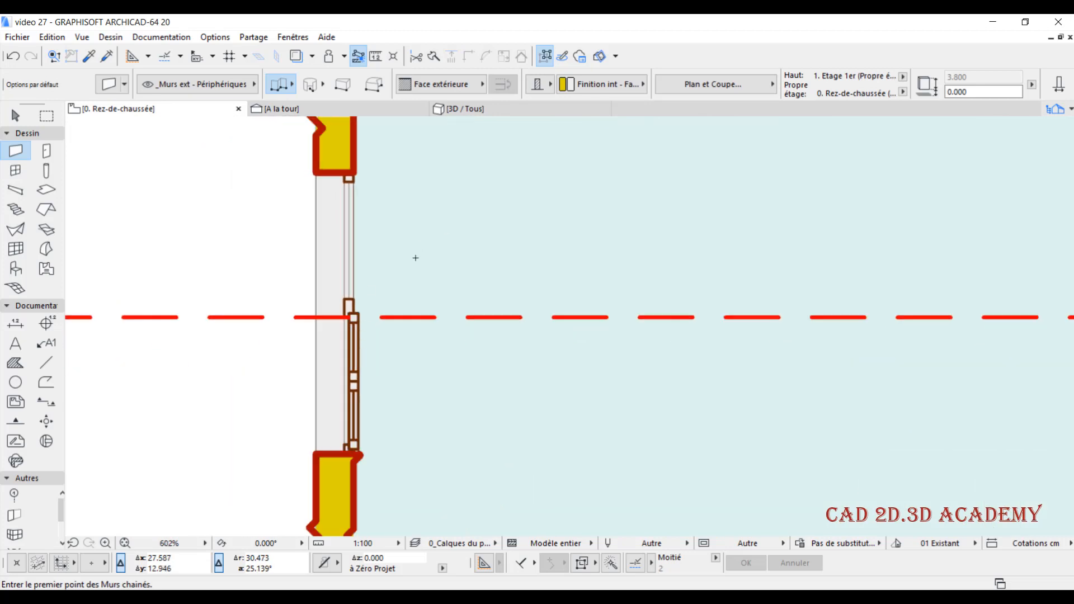
left_click(356, 174, "shift")
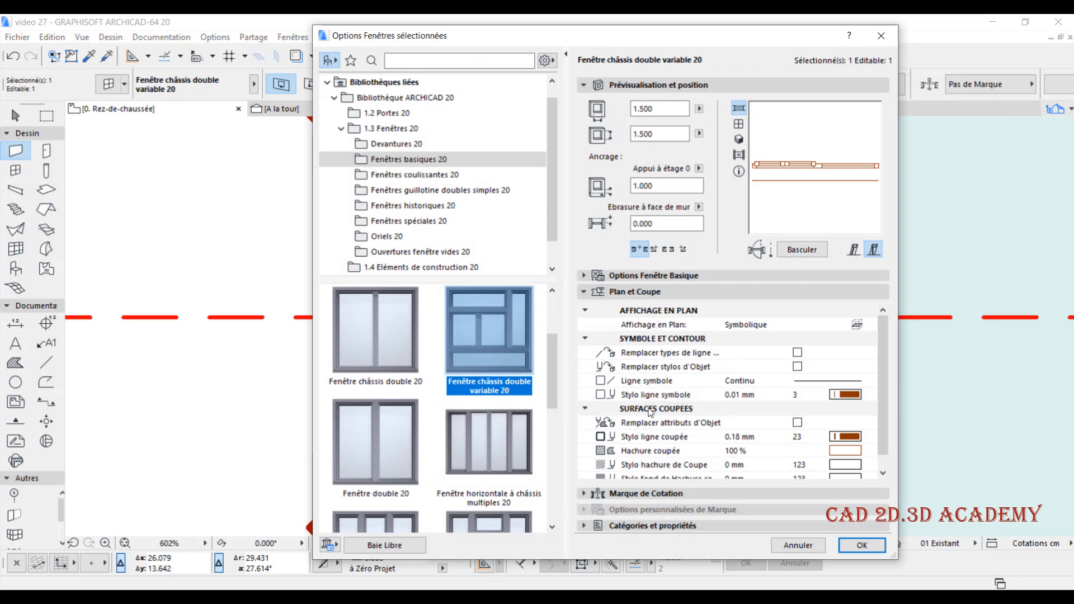
left_click(649, 408)
scroll(677, 412, "down", 1)
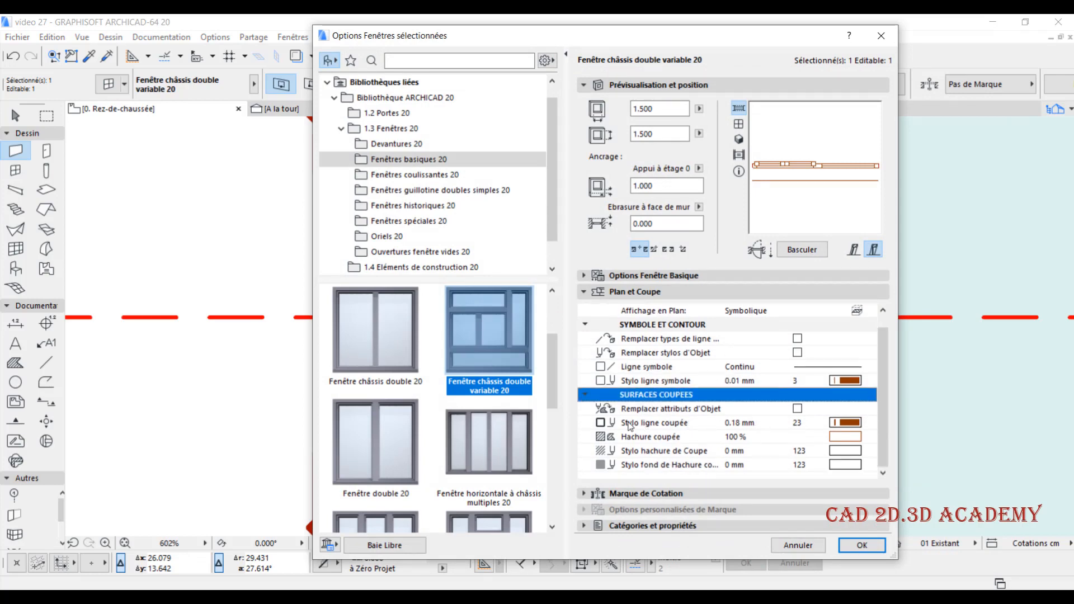
left_click(849, 424)
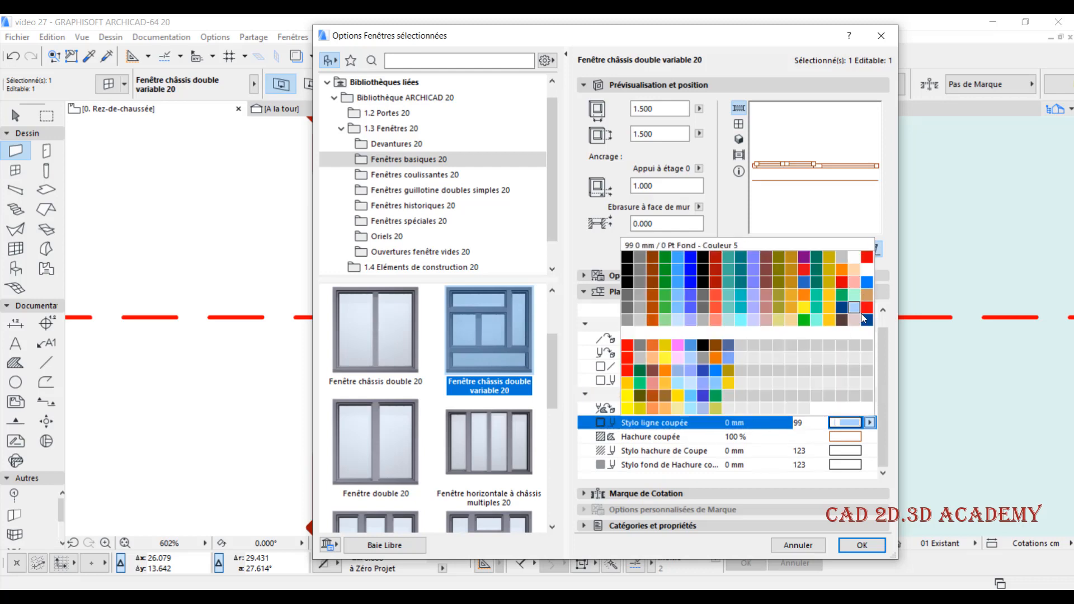
left_click(628, 374)
left_click(883, 550)
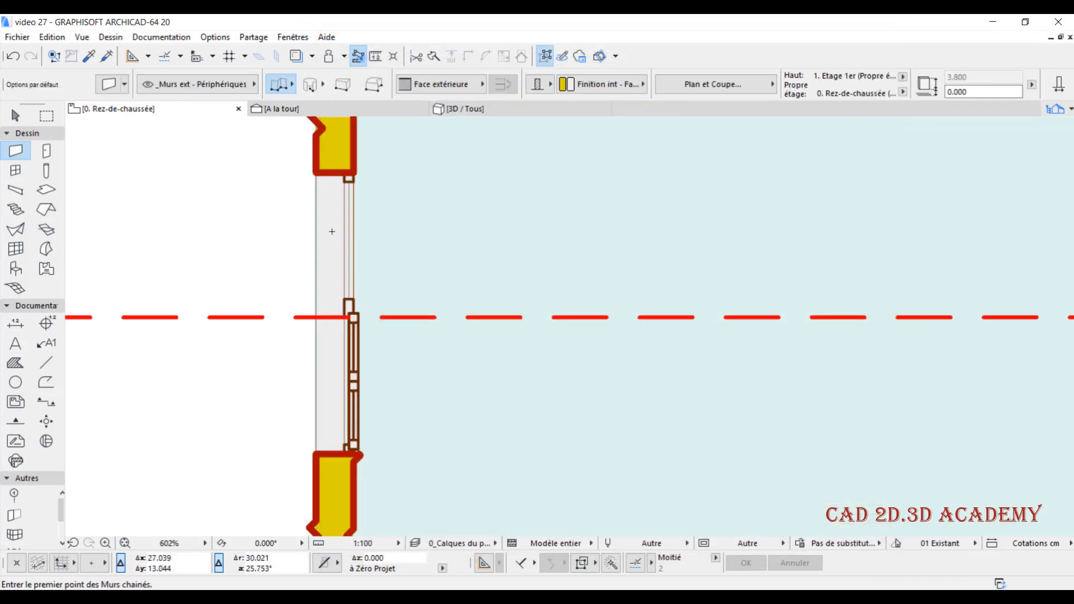
Compare the window in the left Faience wall between the ground-floor plan and the A la tour section
key("shift")
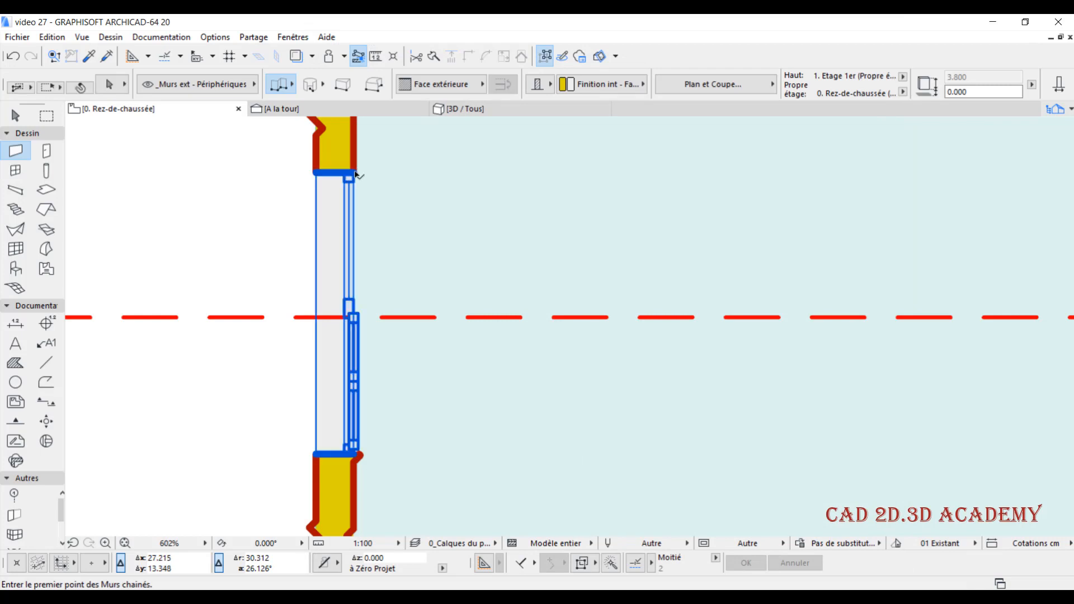
left_click(355, 174, "shift")
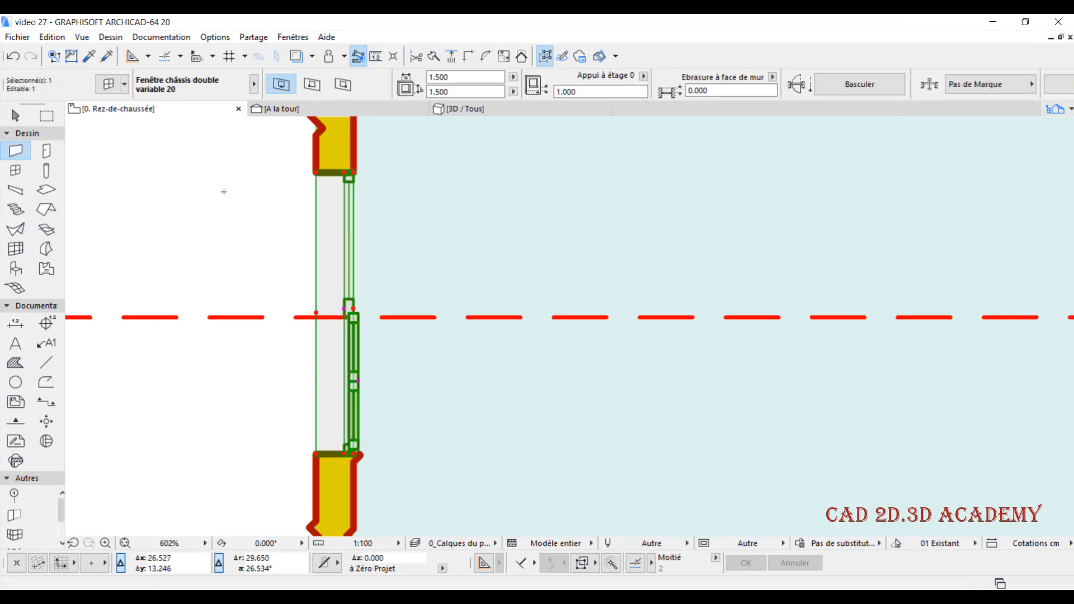
key("Escape")
left_click(279, 109)
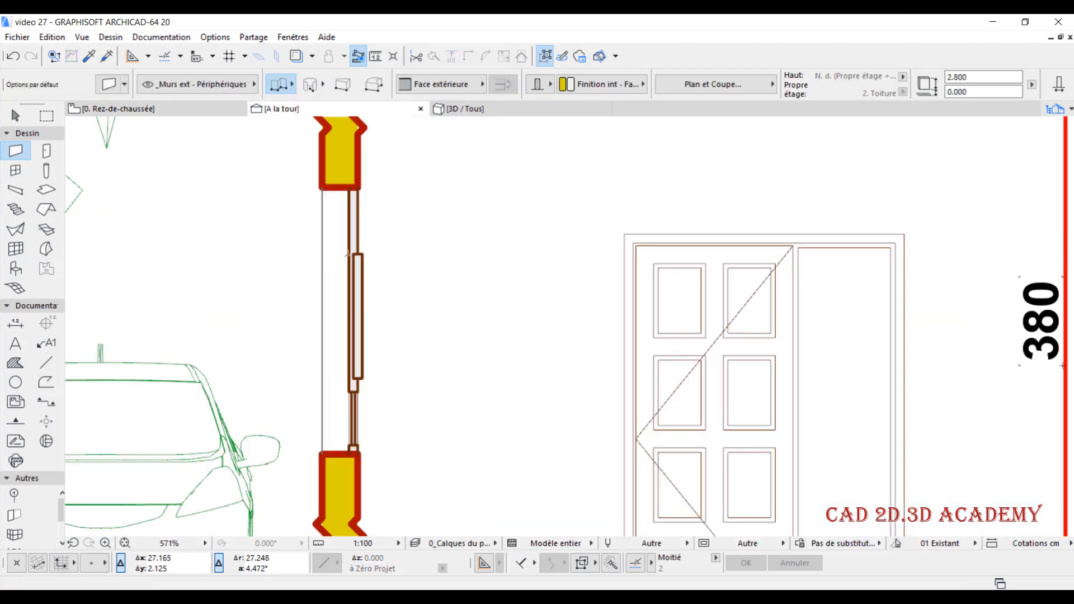
left_click(119, 109)
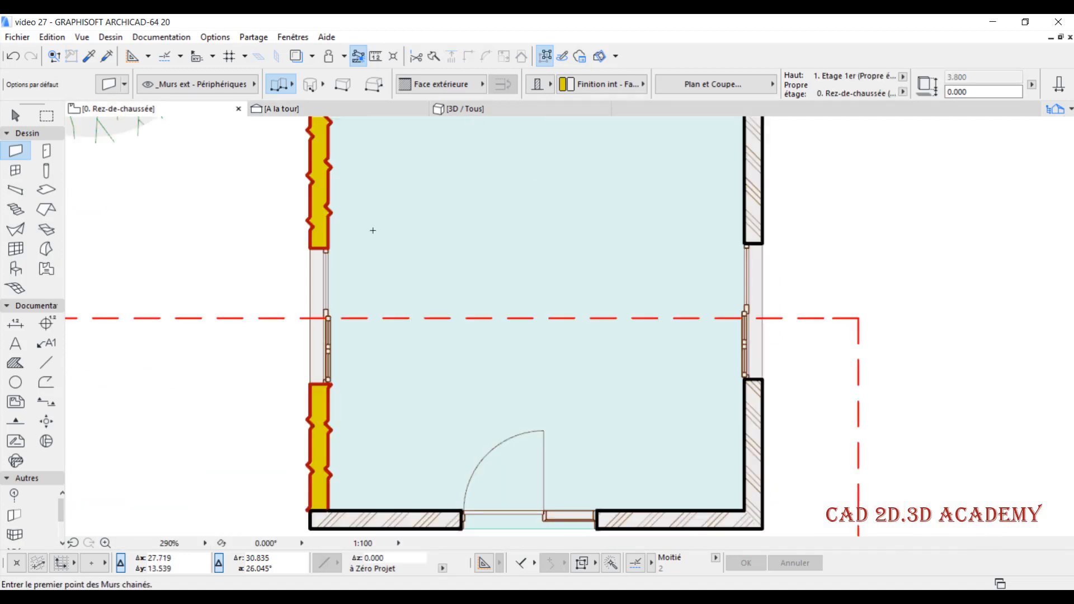
In the left wall window's basic window options for plan and section, set the cut line pen to red pen 161 (0.15 mm)
left_click(327, 252, "shift")
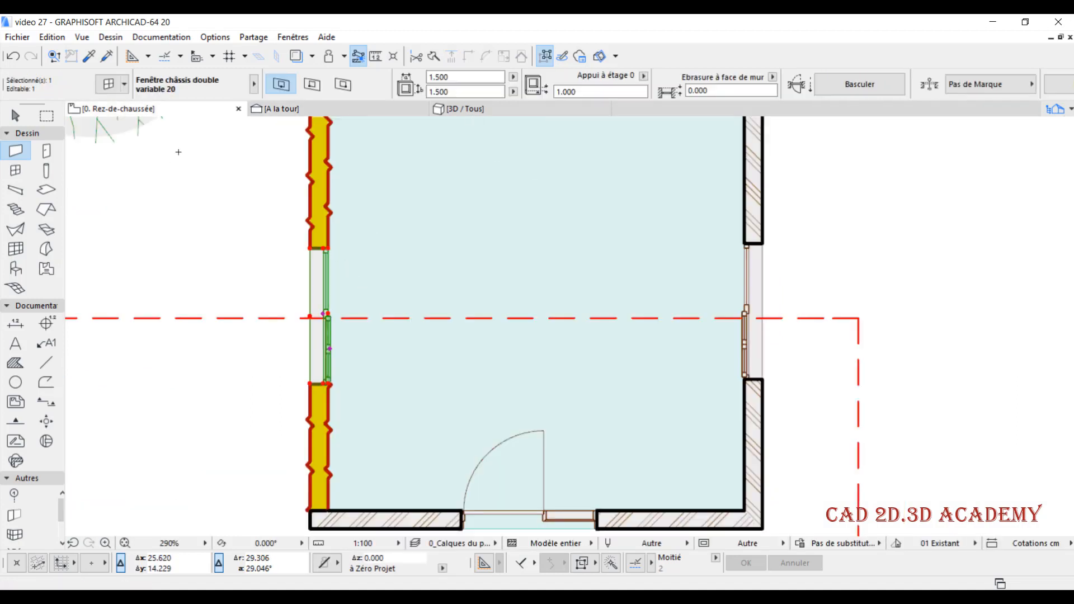
key("ctrl+t")
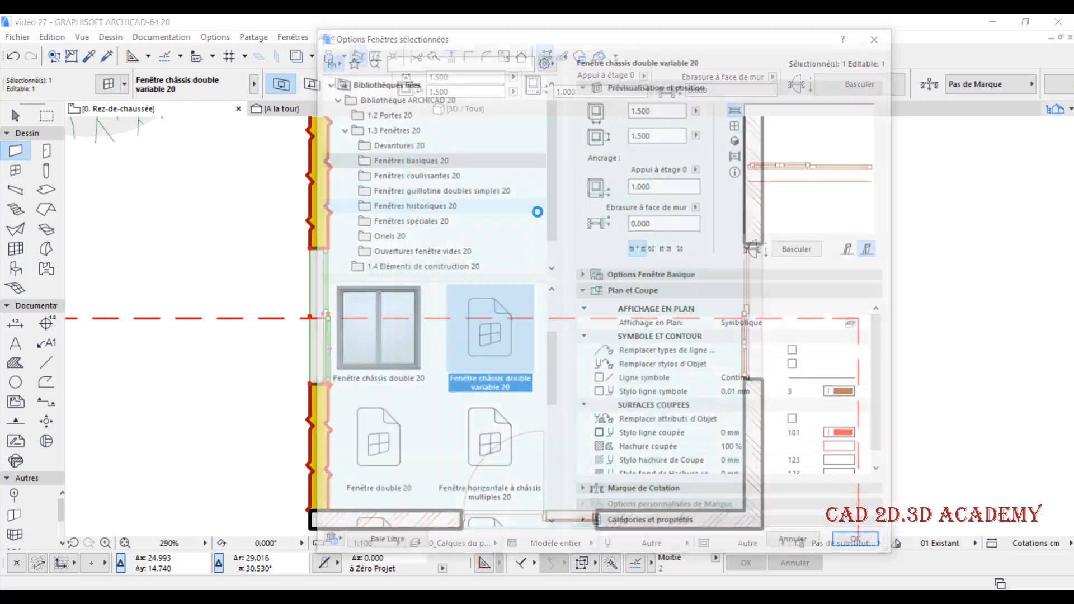
scroll(755, 423, "down", 1)
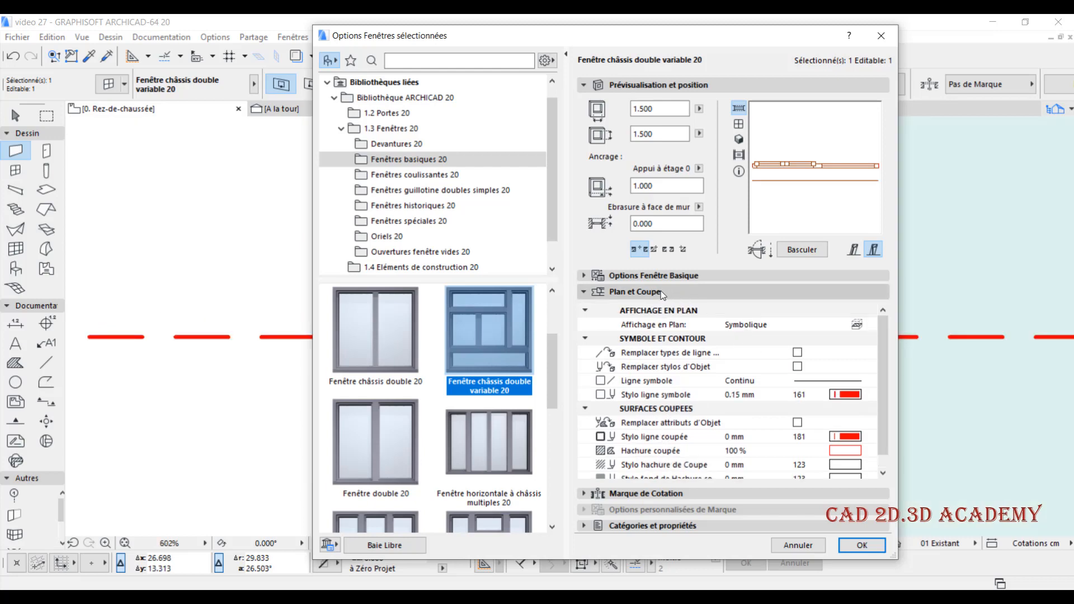
left_click(642, 276)
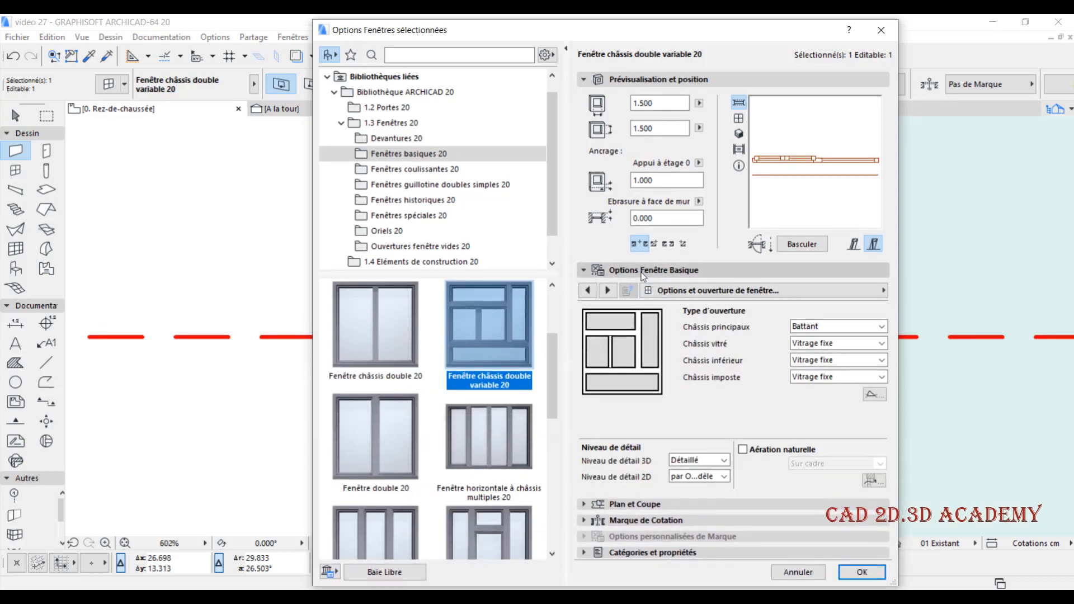
left_click(700, 291)
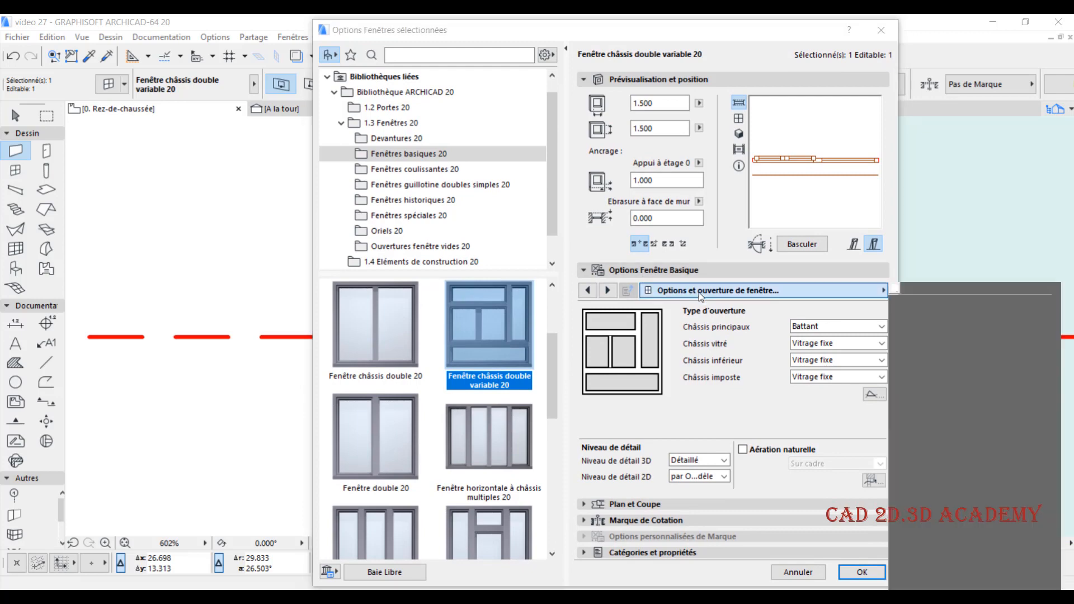
scroll(950, 422, "down", 2)
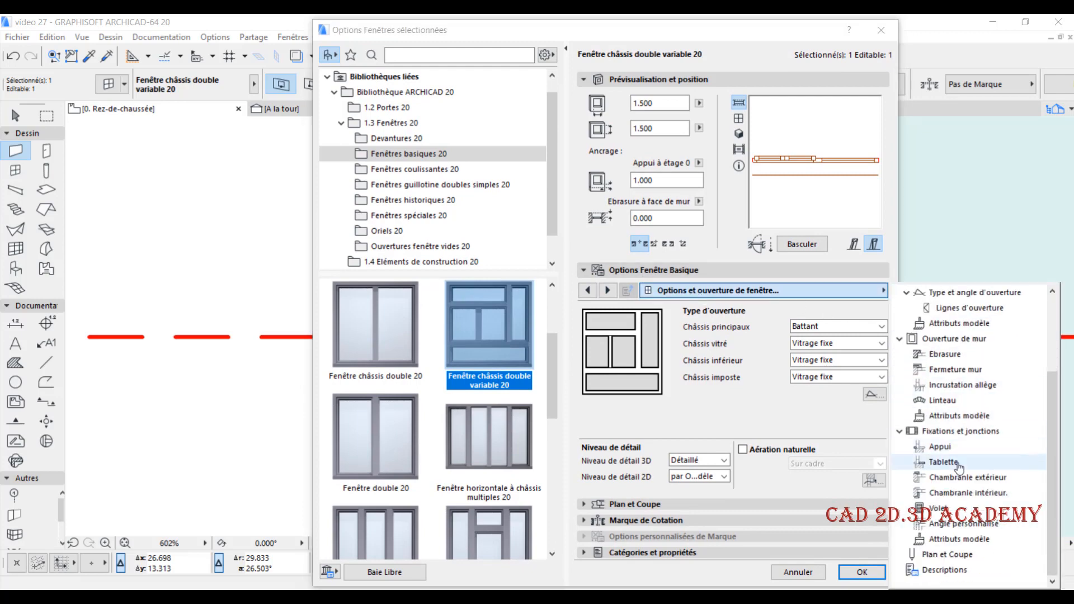
left_click(954, 555)
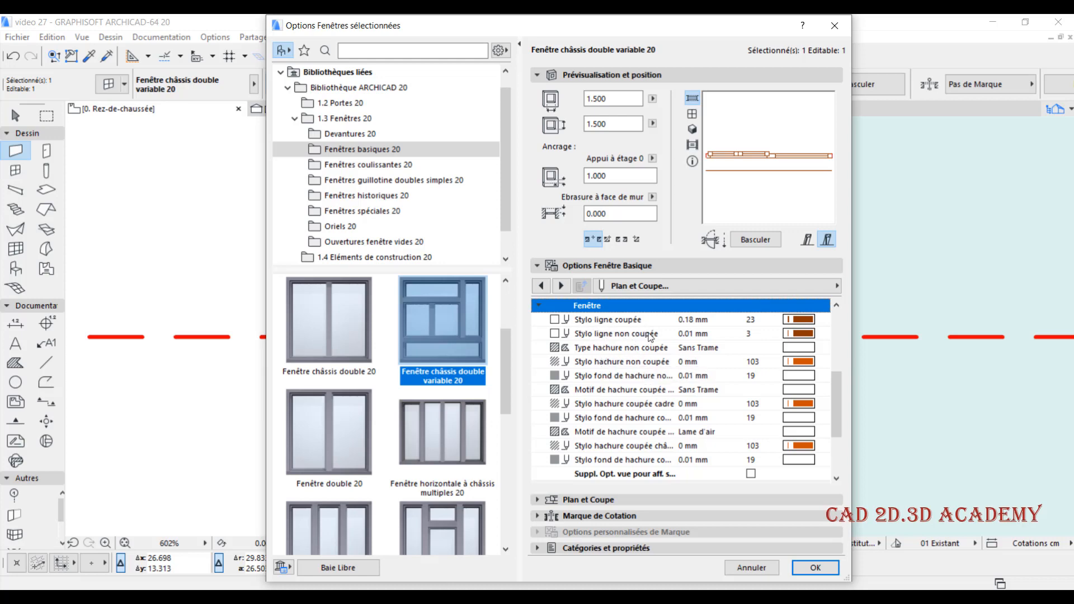
left_click(804, 323)
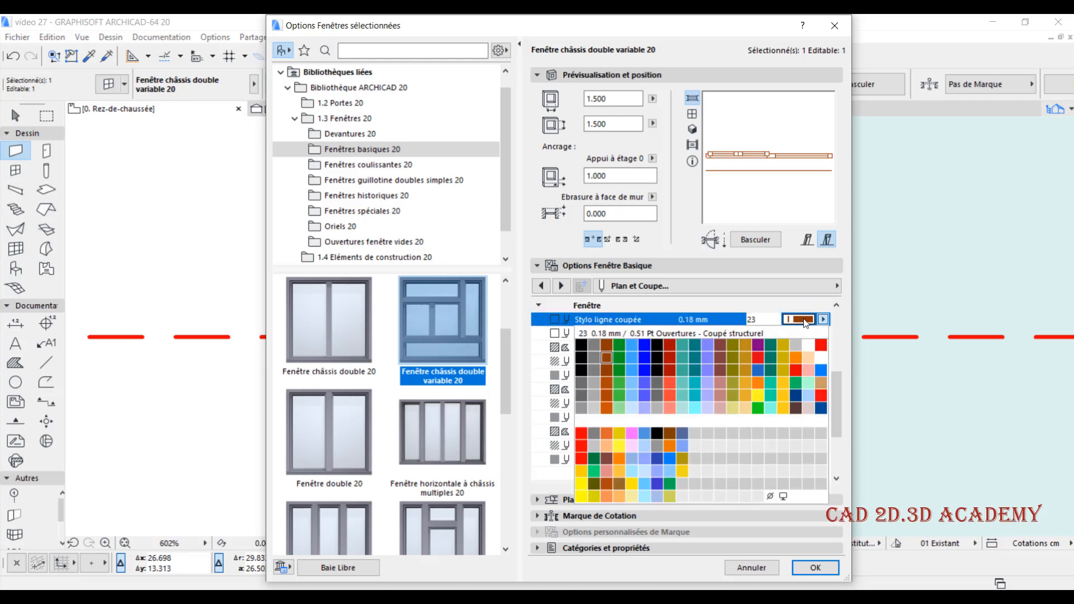
left_click(580, 447)
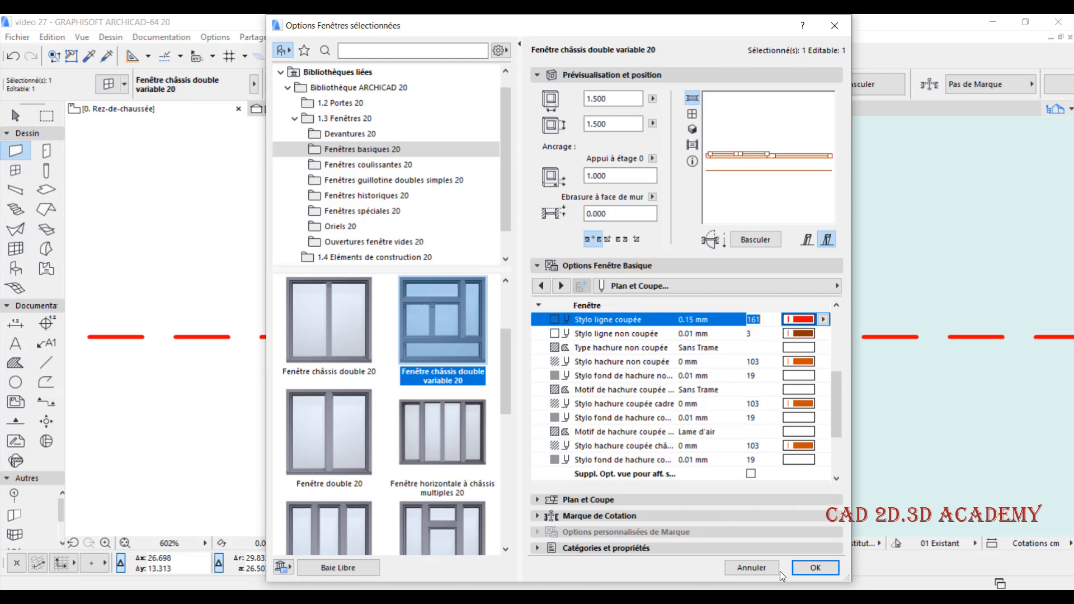
left_click(815, 567)
key("Escape")
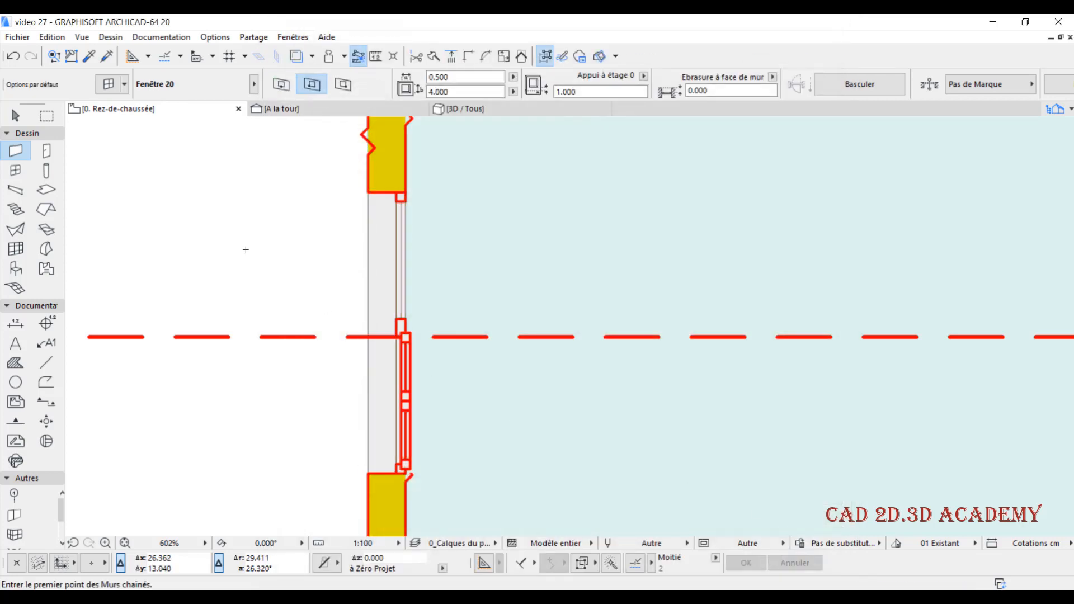
Check the left window's cut lines in the ground-floor plan and in the A la tour section
scroll(413, 305, "up", 1)
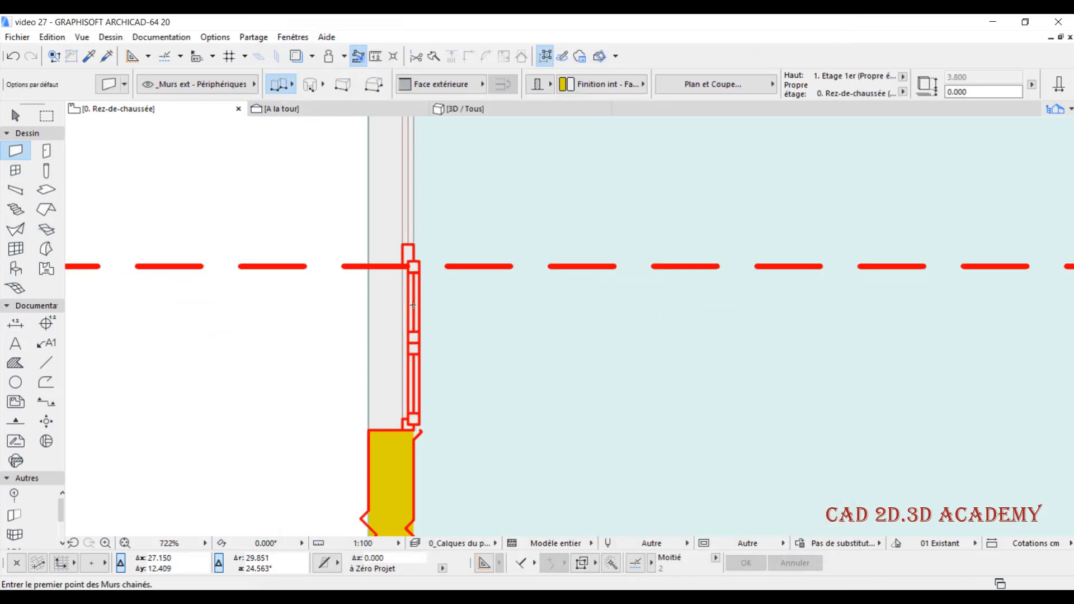
scroll(413, 306, "down", 1)
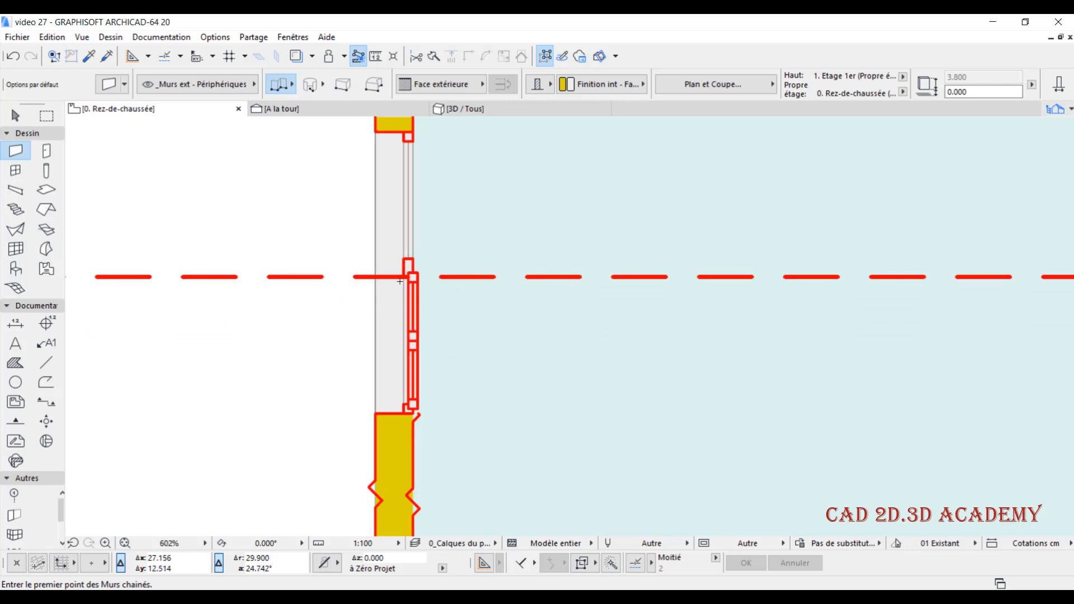
middle_click_drag(399, 281, 408, 298)
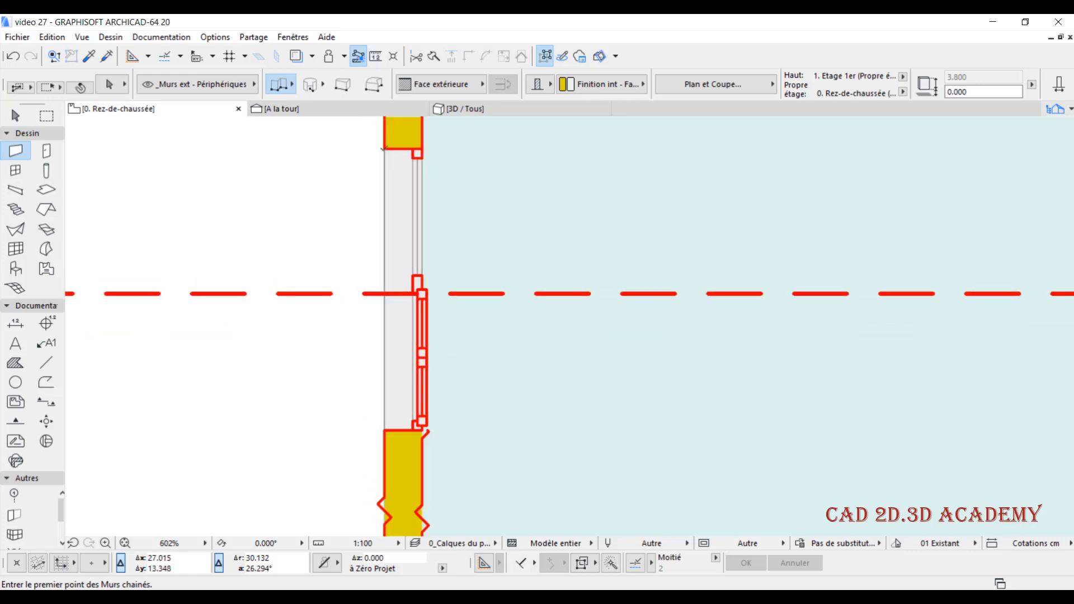
left_click(348, 112)
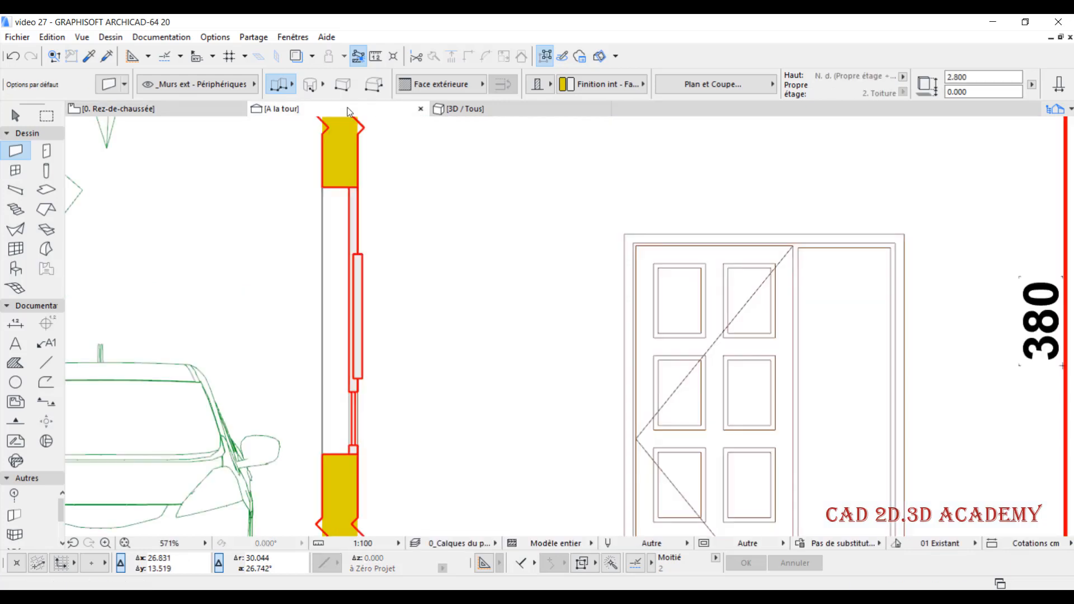
scroll(366, 323, "up", 1)
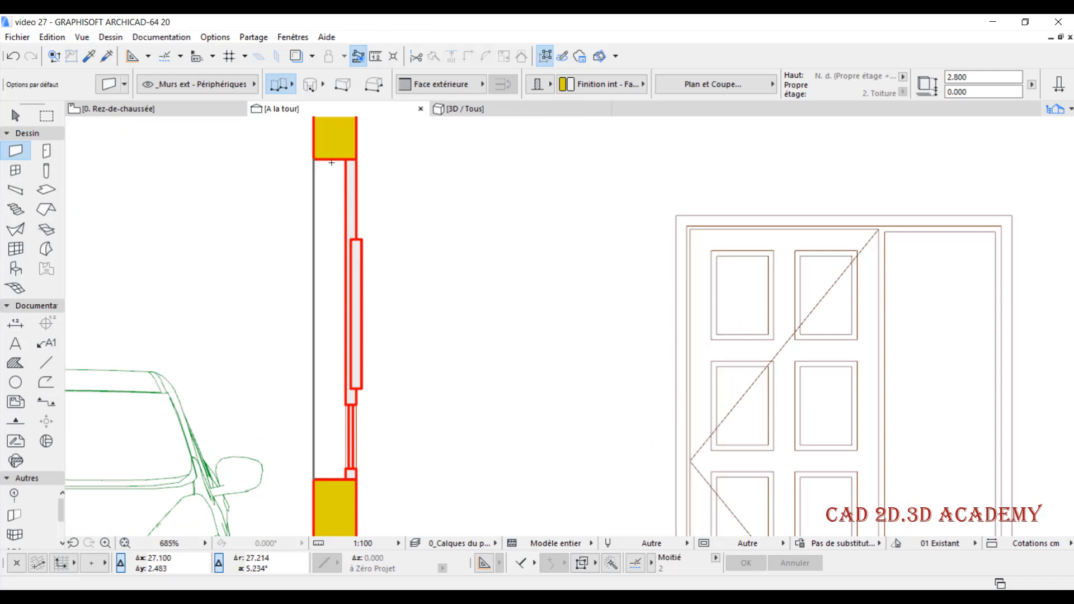
Set the left window's uncut line pen to green pen 202 in the ground-floor plan and check it in the A la tour section
left_click(213, 108)
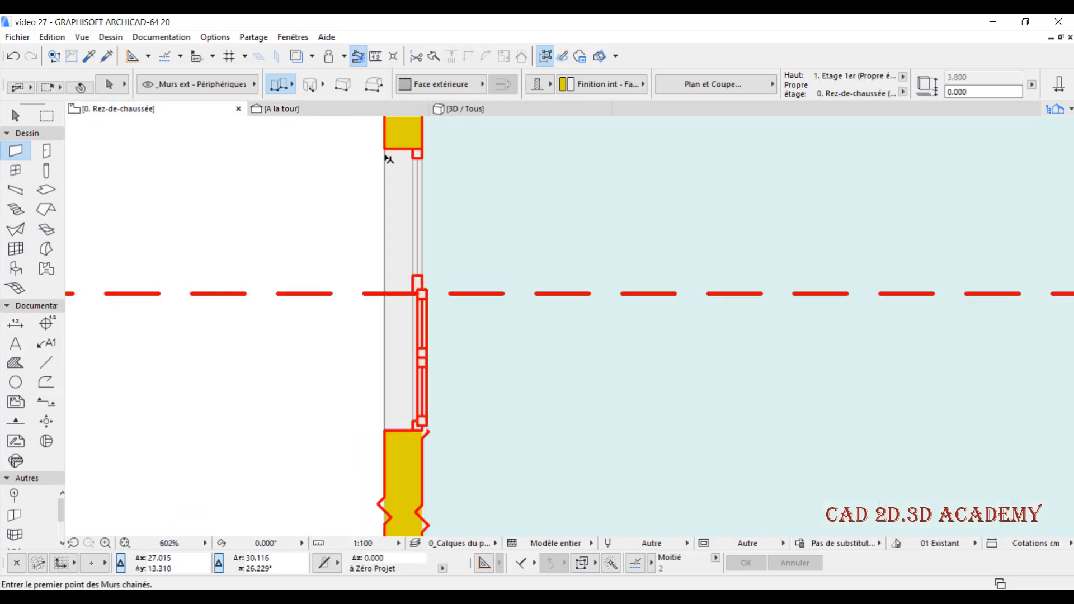
left_click(385, 150, "shift")
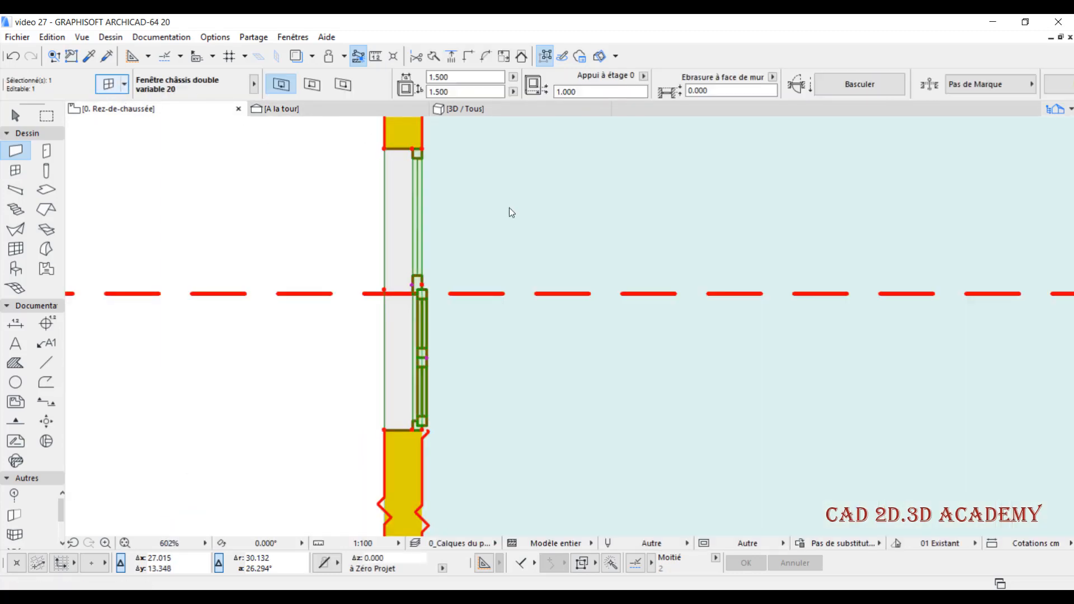
key("ctrl+t")
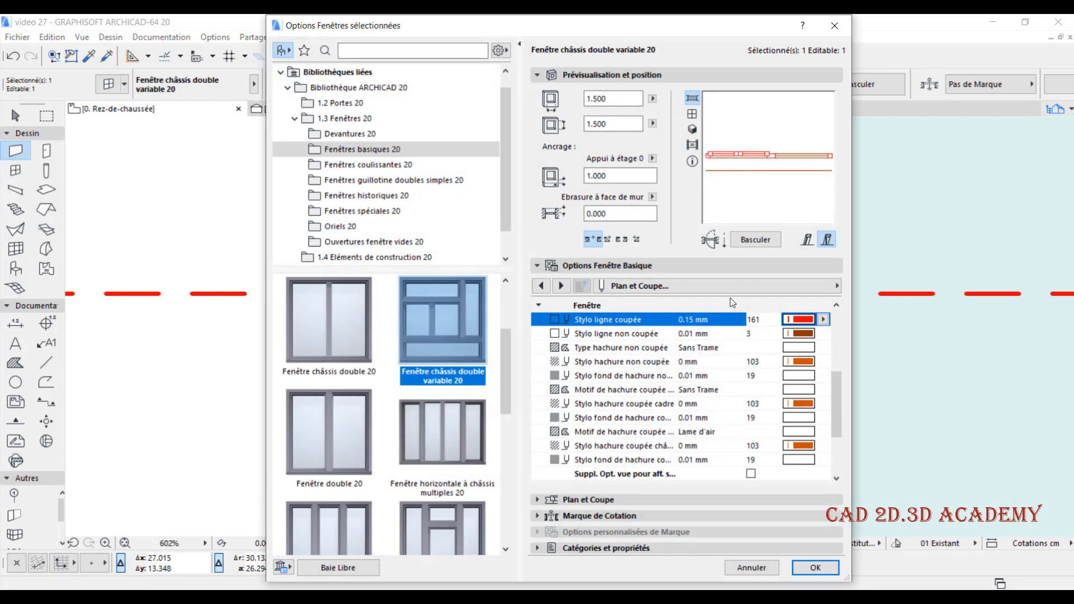
left_click(803, 334)
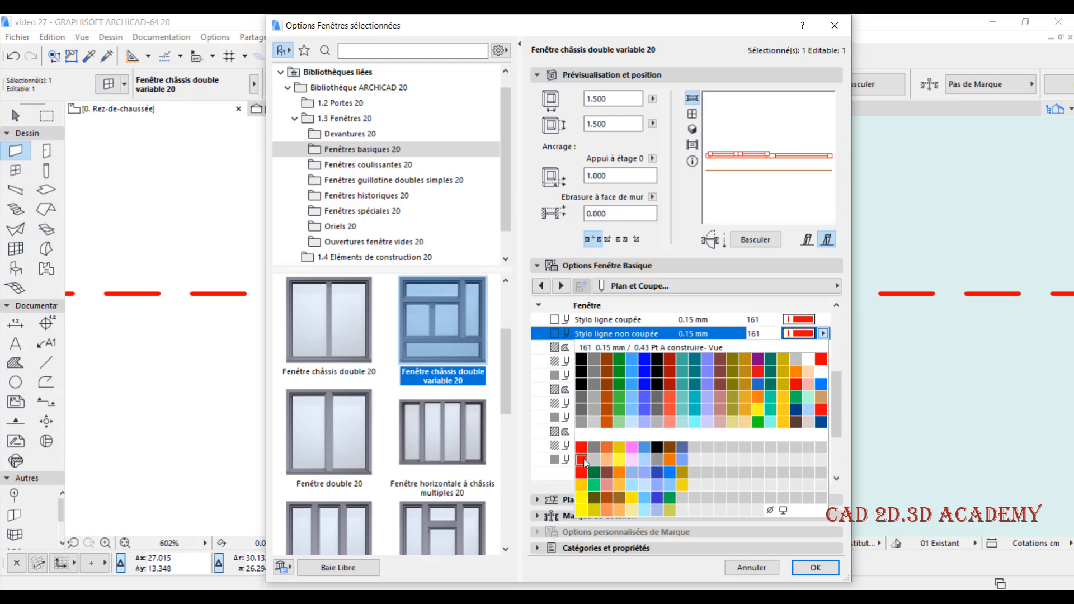
left_click(594, 485)
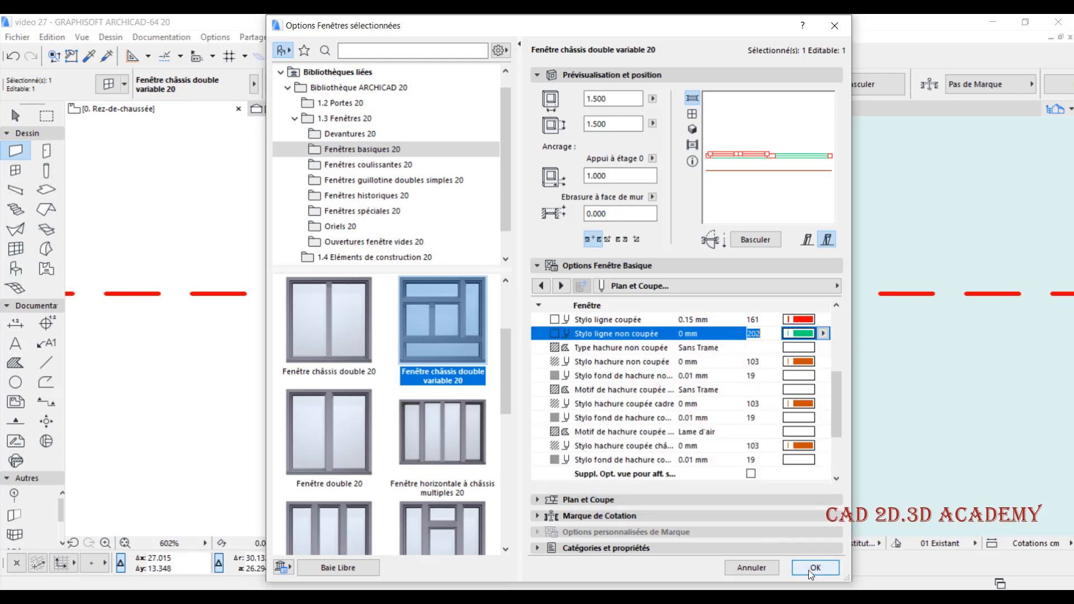
left_click(811, 570)
key("Escape")
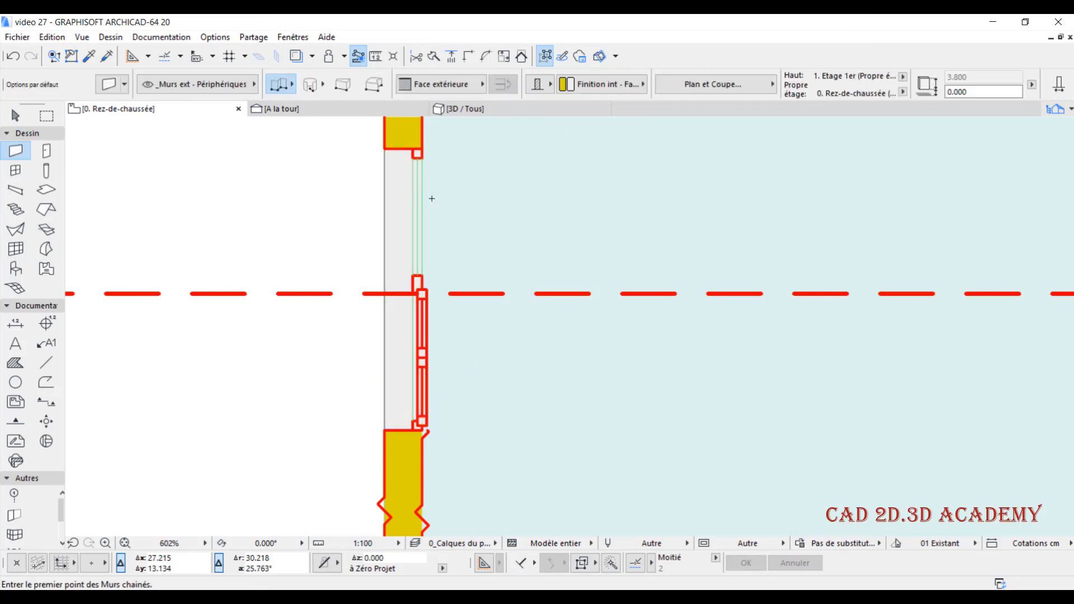
left_click(316, 115)
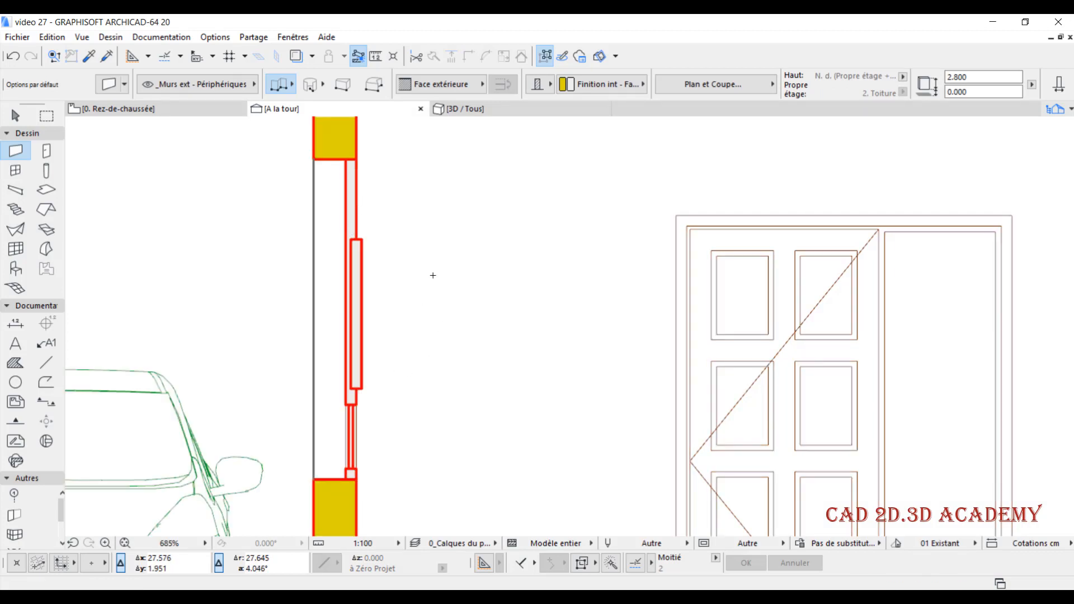
scroll(372, 459, "up", 2)
scroll(370, 425, "down", 4)
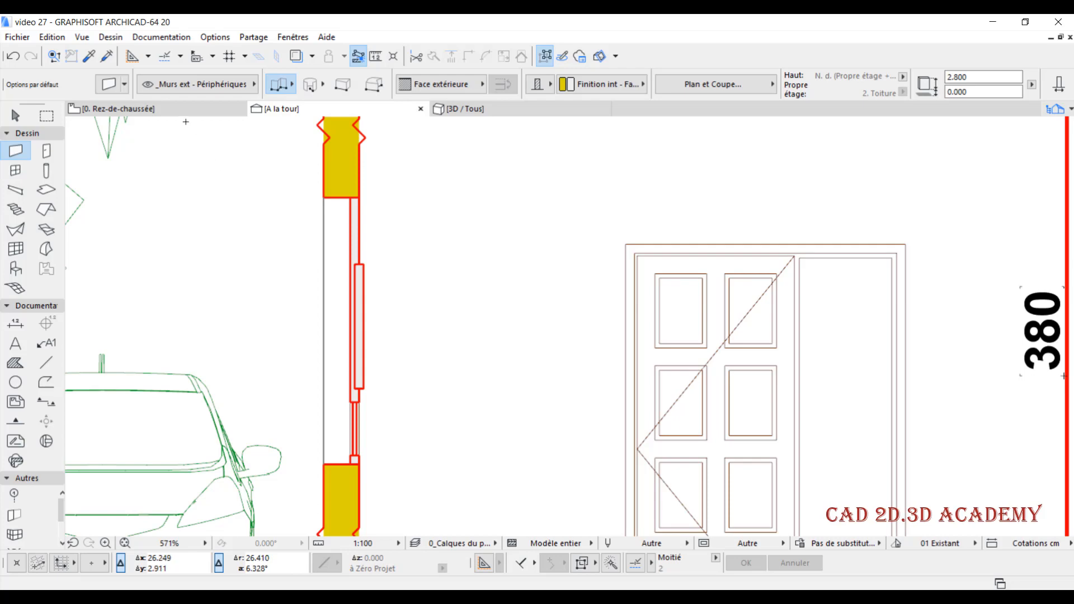
Set the left window's uncut line pen to red pen 161 (0.15 mm) in the ground-floor plan and deselect it
left_click(170, 106)
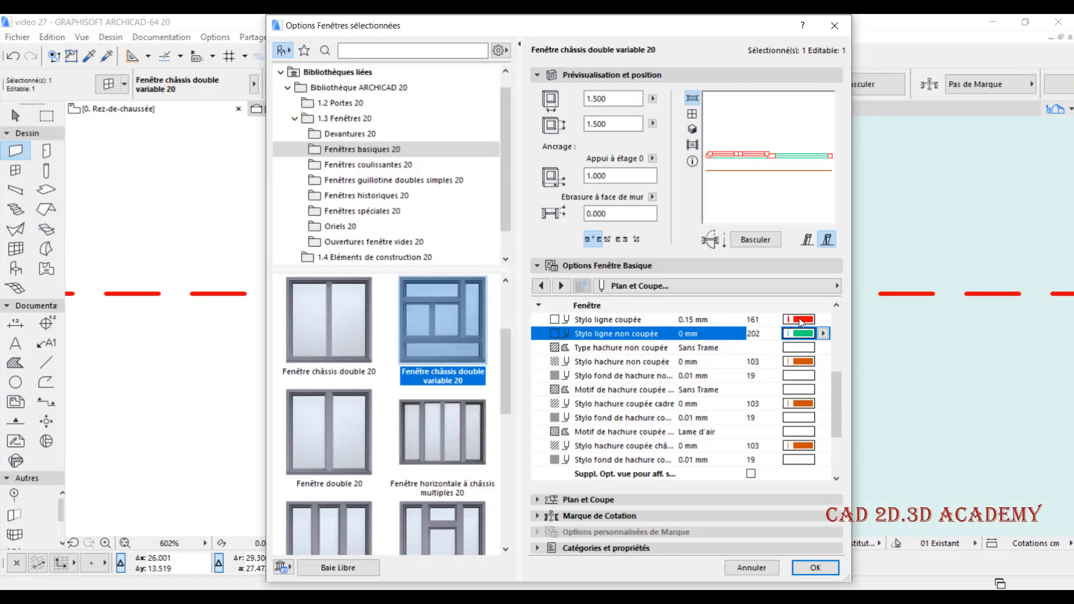
left_click(801, 333)
left_click(583, 459)
left_click(814, 568)
key("Escape")
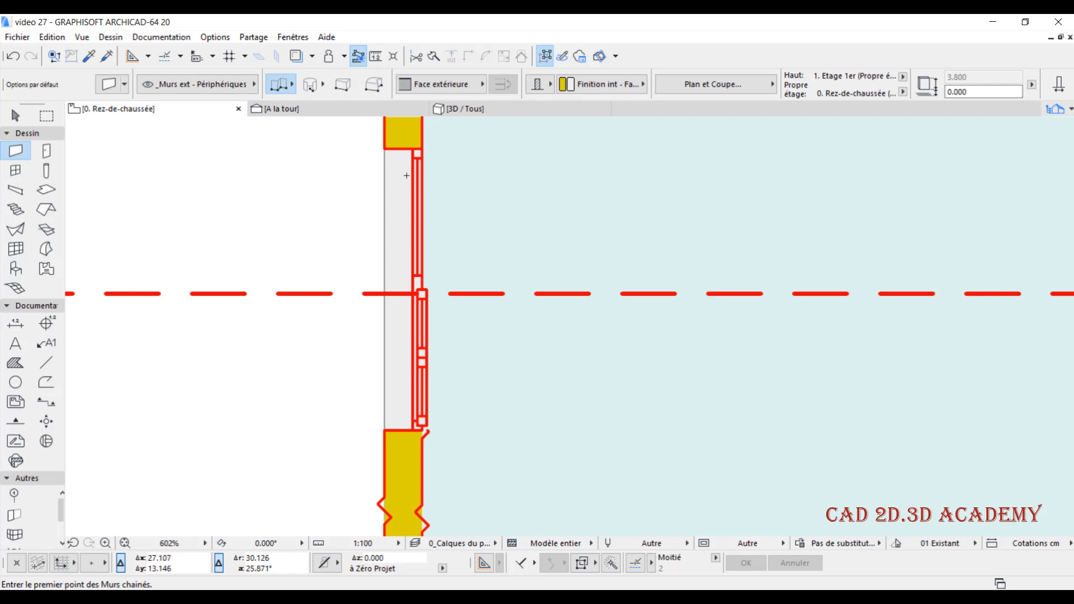
Examine the left window, the Faience walls and the ground-floor slab in the A la tour section
left_click(326, 109)
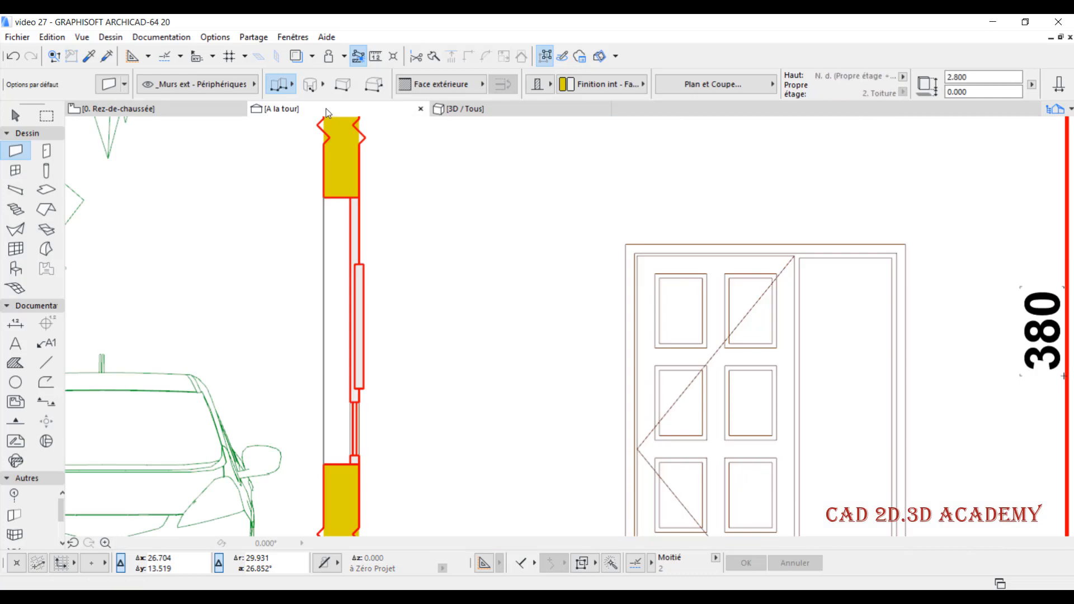
right_click(406, 226)
left_click(403, 209)
scroll(405, 290, "down", 3)
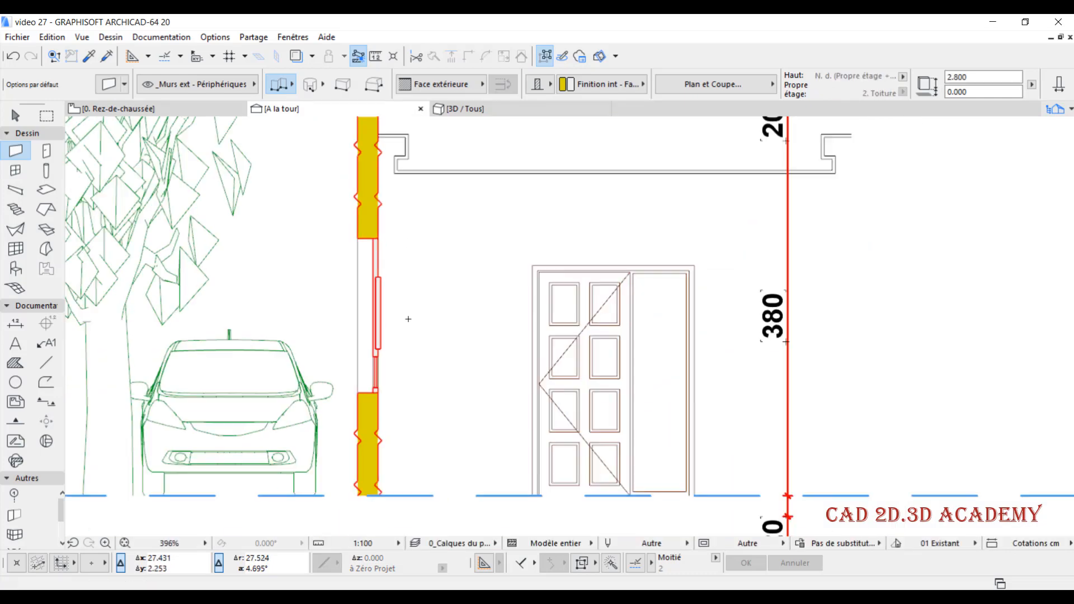
middle_click_drag(406, 266, 398, 214)
scroll(383, 246, "down", 2)
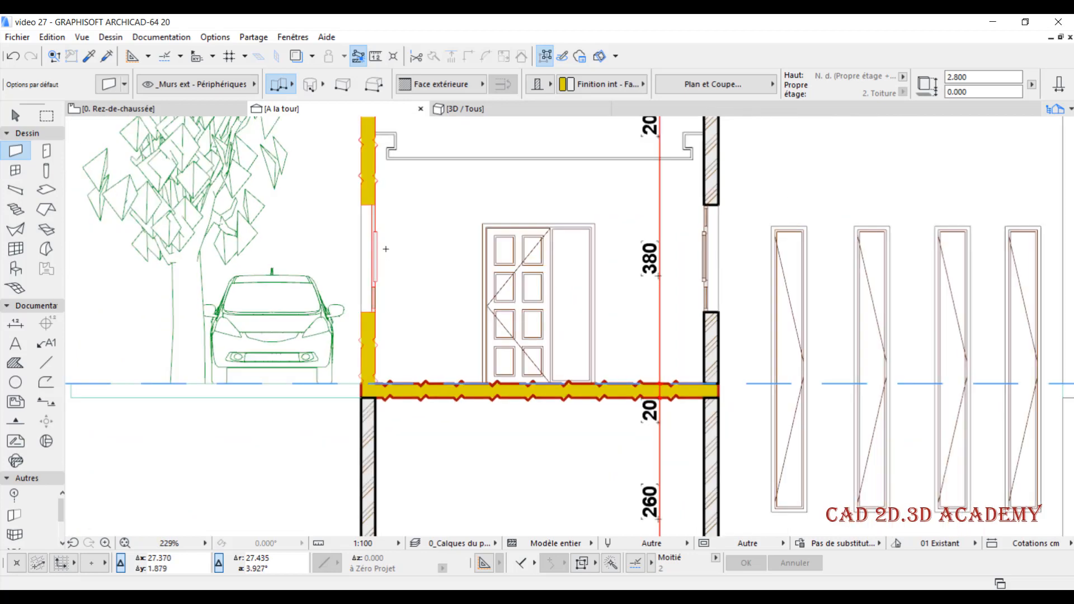
scroll(401, 224, "down", 2)
middle_click_drag(417, 196, 375, 242)
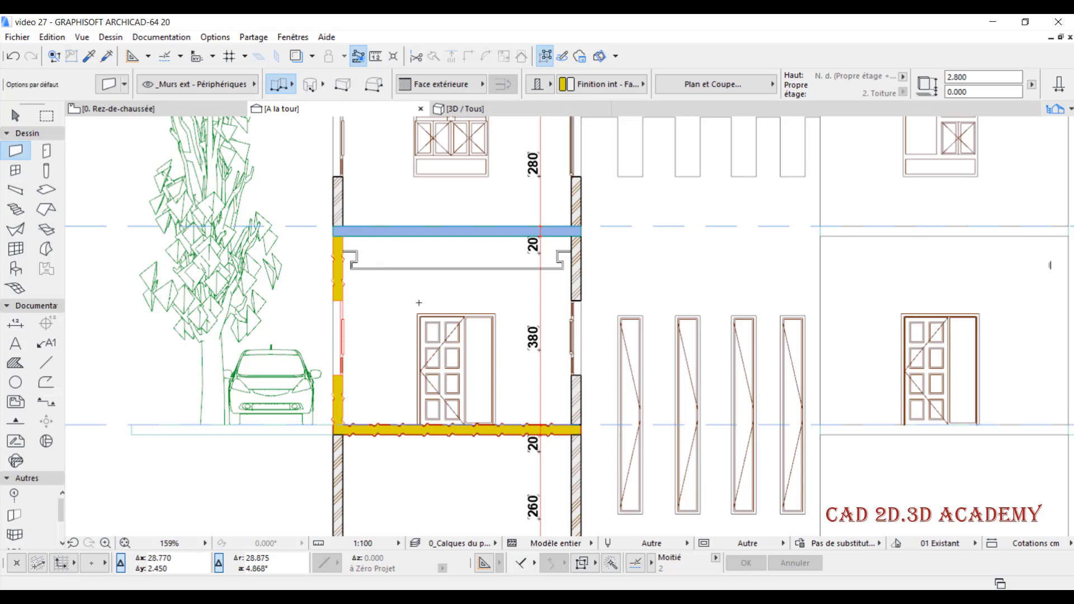
scroll(418, 303, "down", 1)
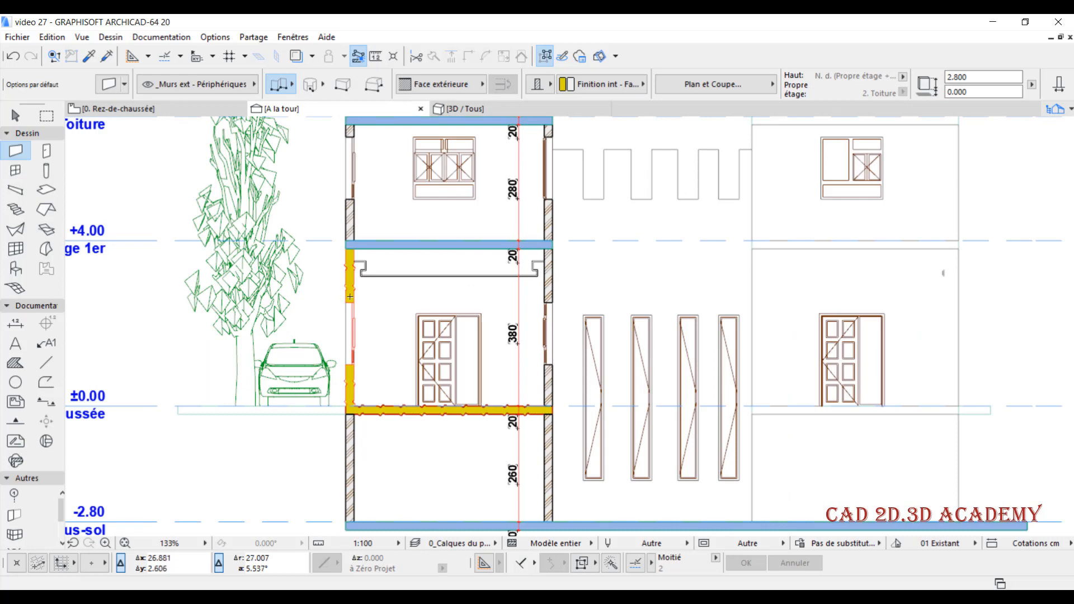
scroll(350, 297, "up", 1)
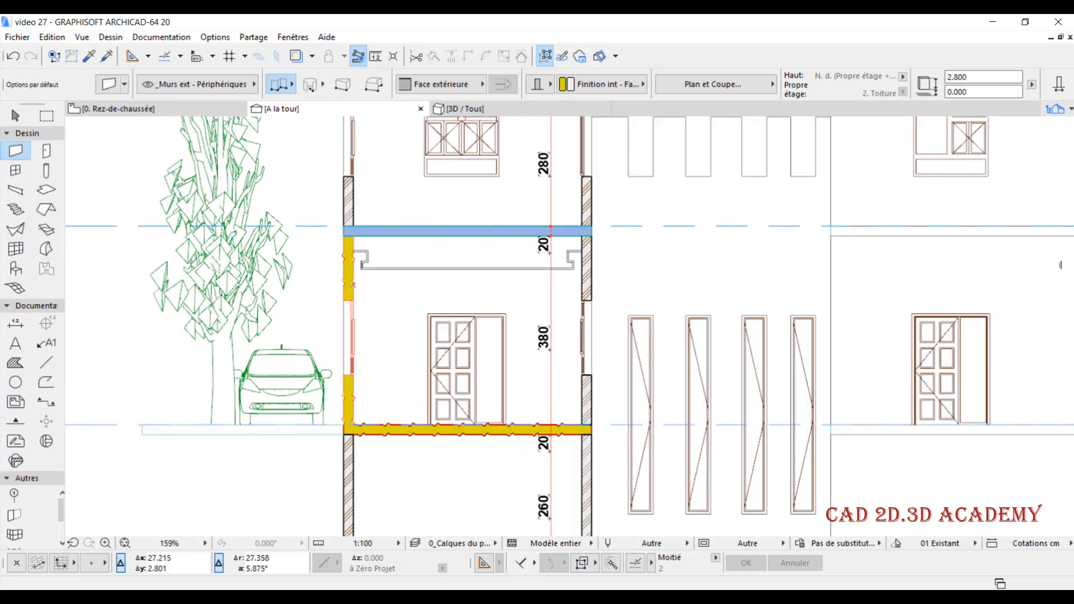
Compare the walls, slabs and windows in the A la tour section with the ground-floor, basement and first-floor plans
scroll(352, 285, "down", 2)
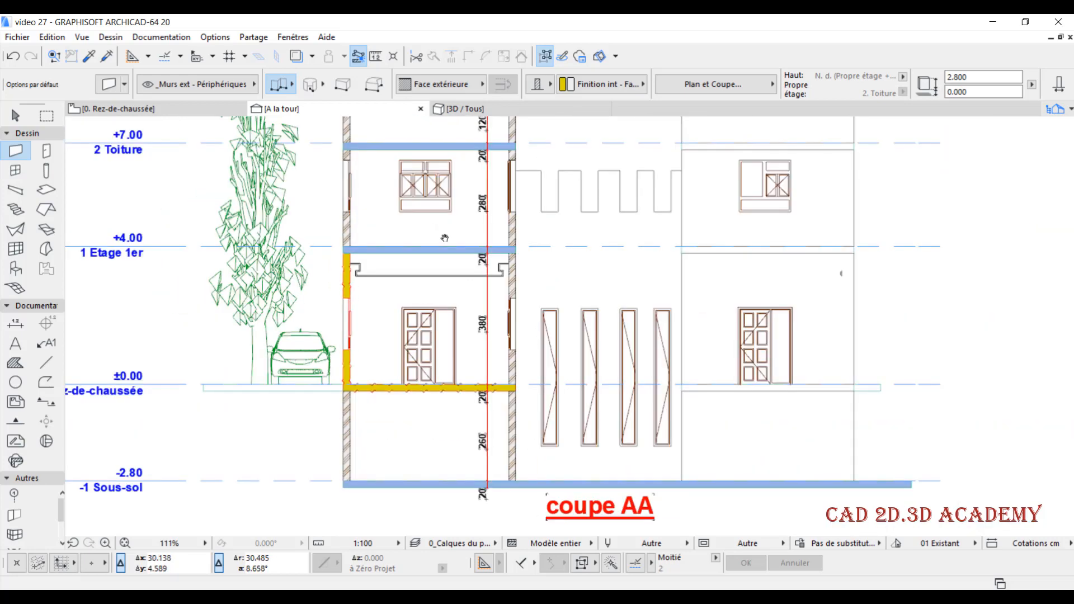
mouse_move(445, 238)
middle_mouse_down()
mouse_move(389, 280)
mouse_move(391, 271)
middle_mouse_up()
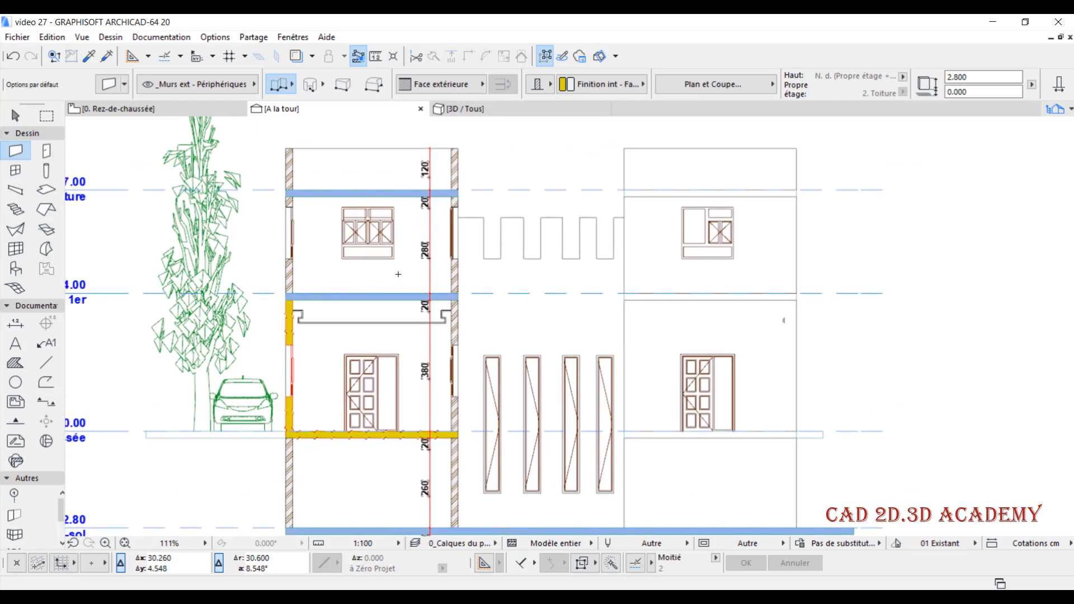
left_click(202, 107)
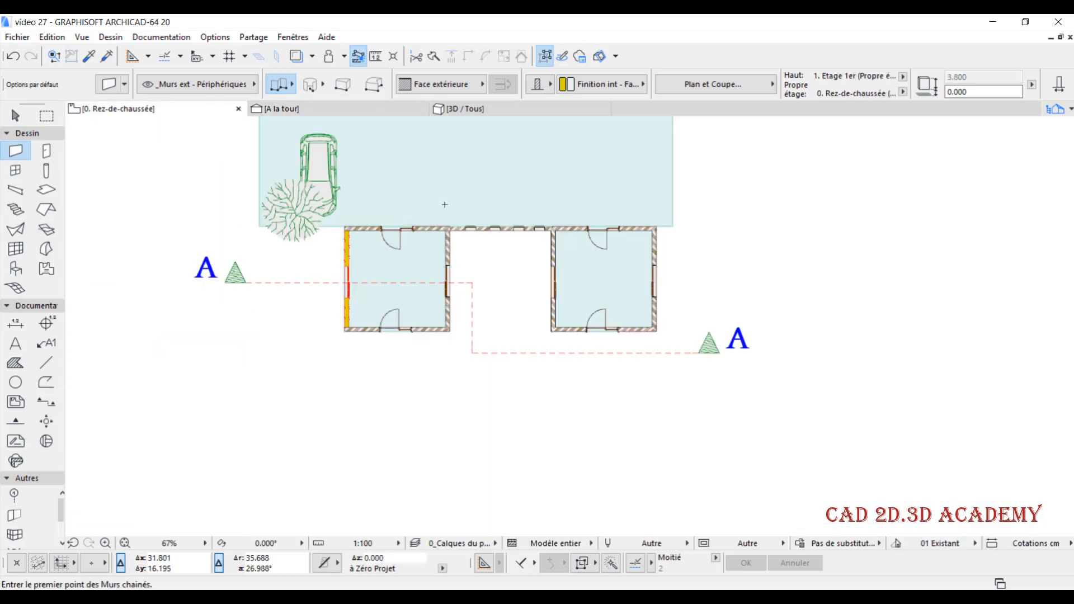
middle_click_drag(445, 204, 436, 271)
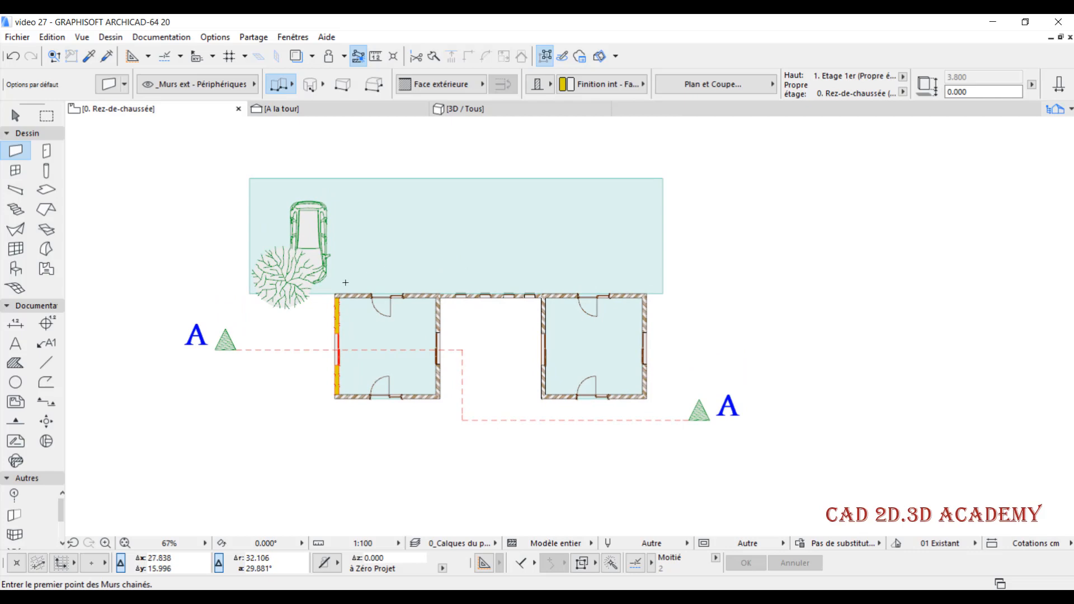
key("ctrl+Down")
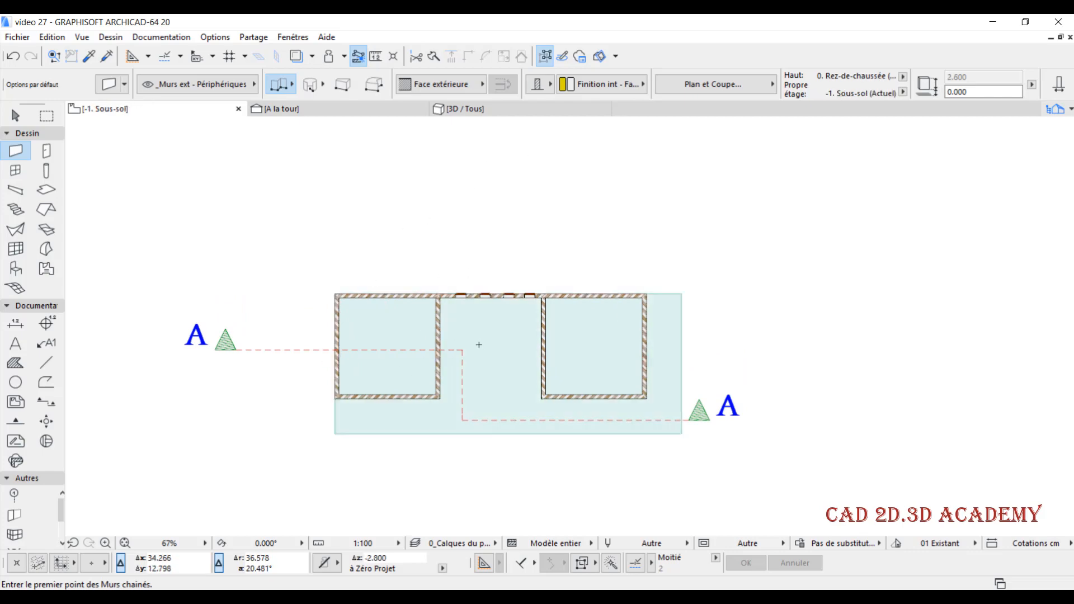
key("ctrl+Up")
key("ctrl+Up")
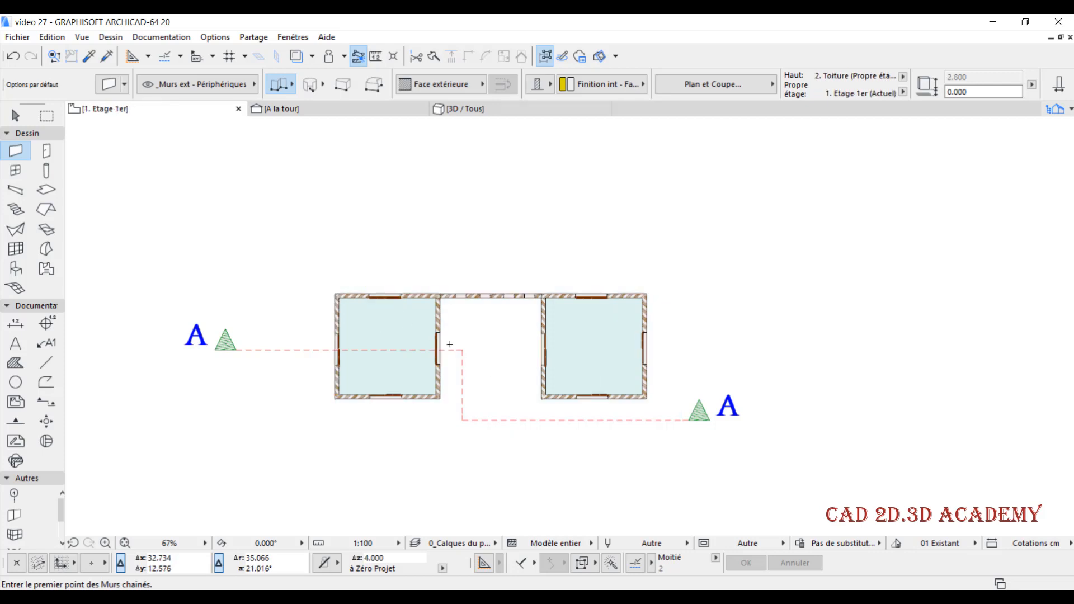
scroll(477, 335, "up", 2)
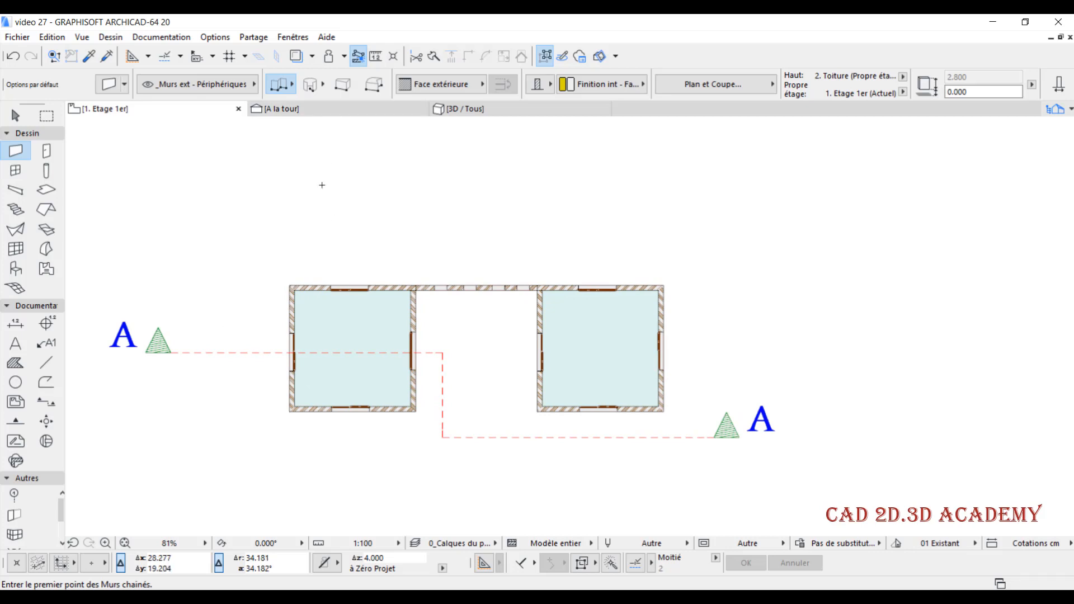
Select all the walls in the 3D view and set their cut line type to Rompre
left_click(489, 111)
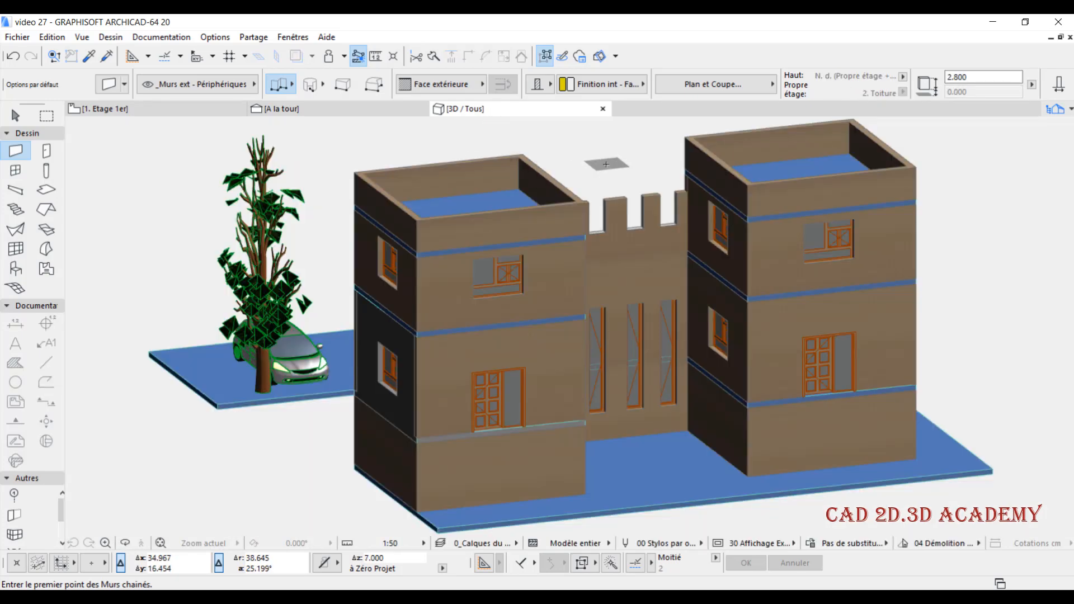
middle_click_drag(606, 163, 561, 168)
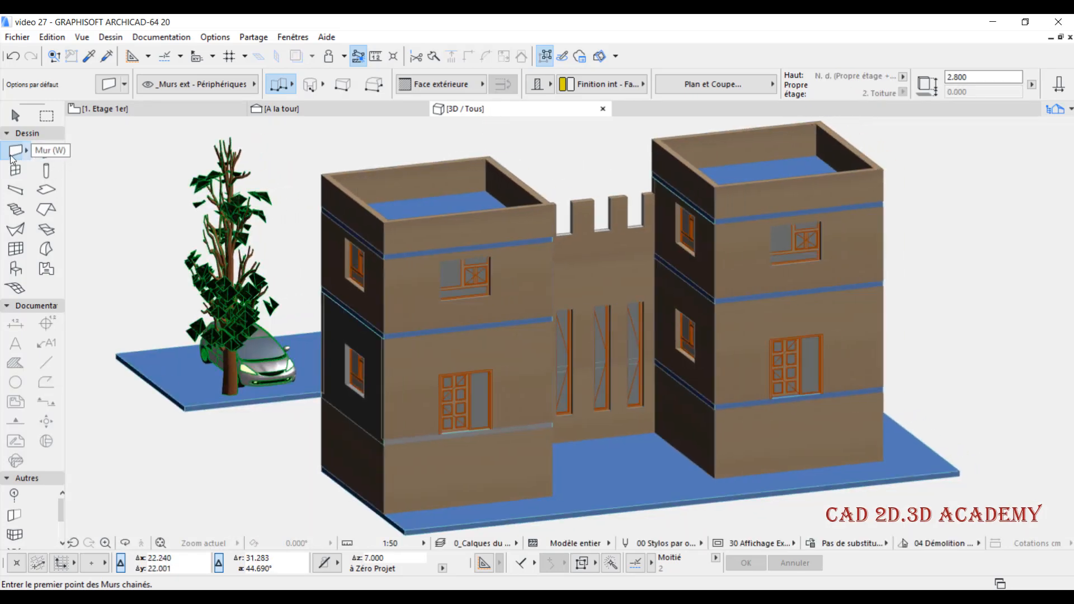
key("ctrl+a")
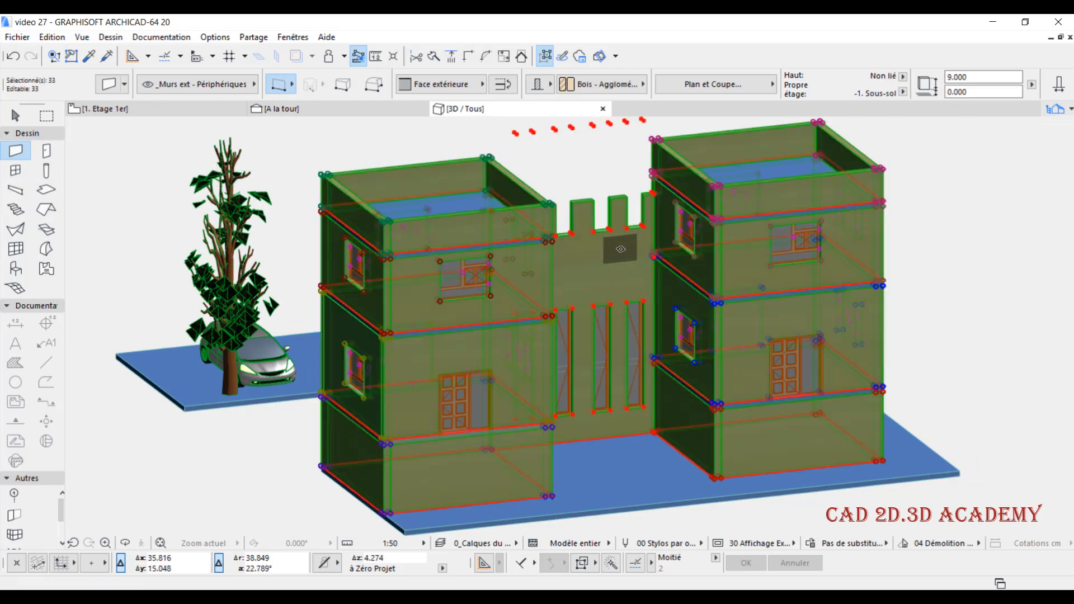
left_click(105, 86)
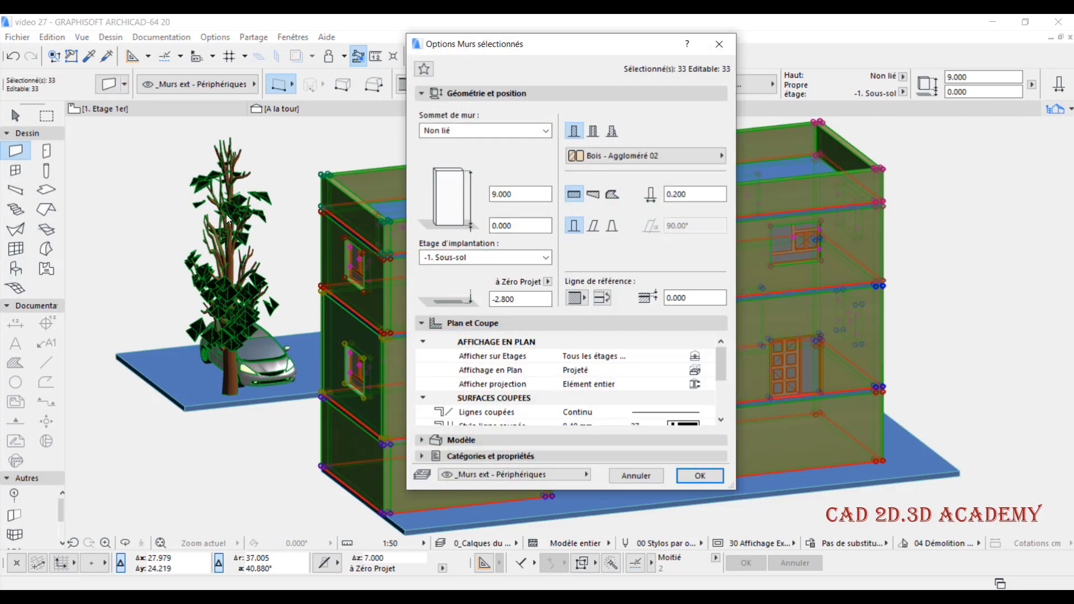
scroll(515, 358, "down", 1)
left_click(515, 361)
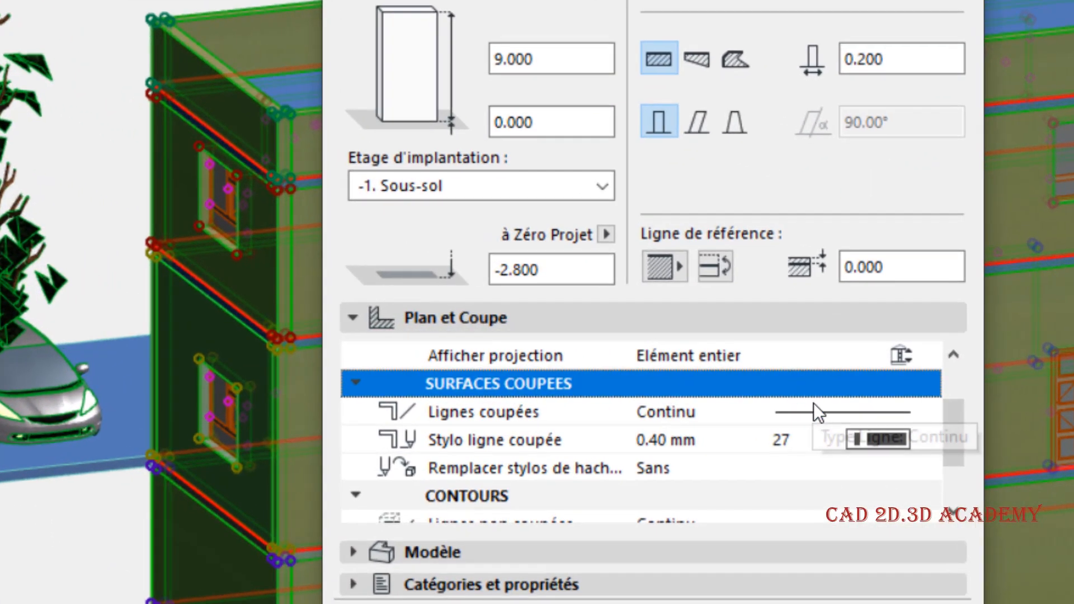
left_click(673, 367)
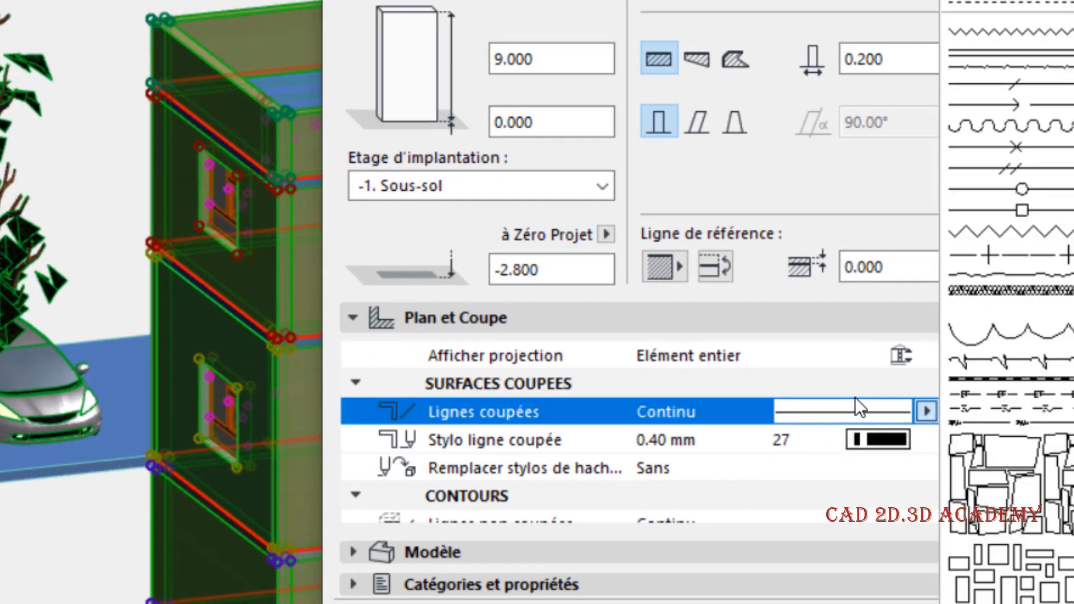
left_click(1039, 66)
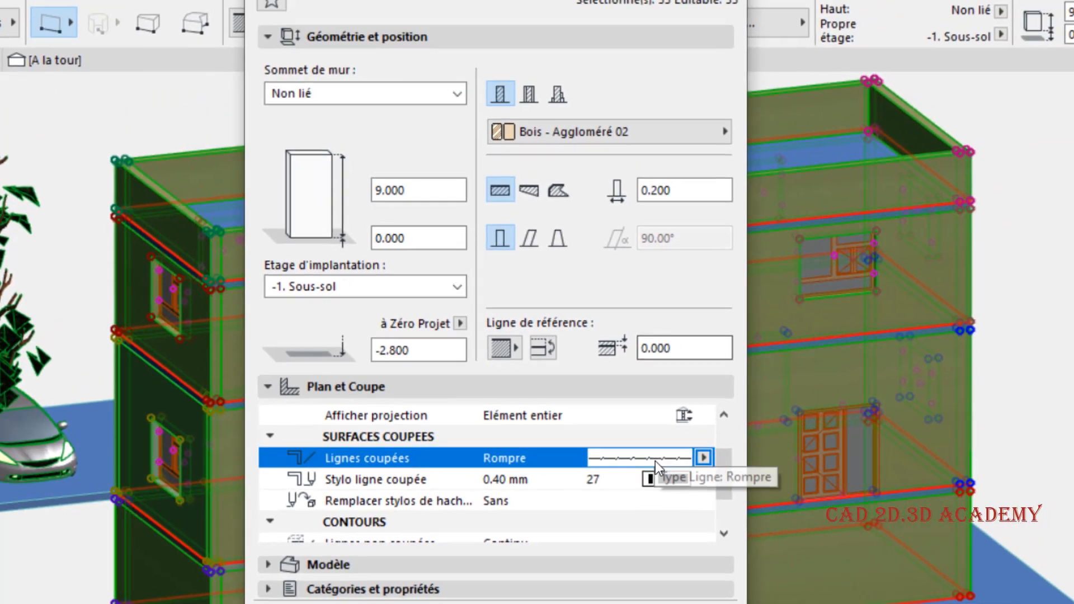
Set all the walls' cut line pen to red pen 28 (0.40 mm) and their building material to Finition int - Faience, and deselect them
left_click(671, 480)
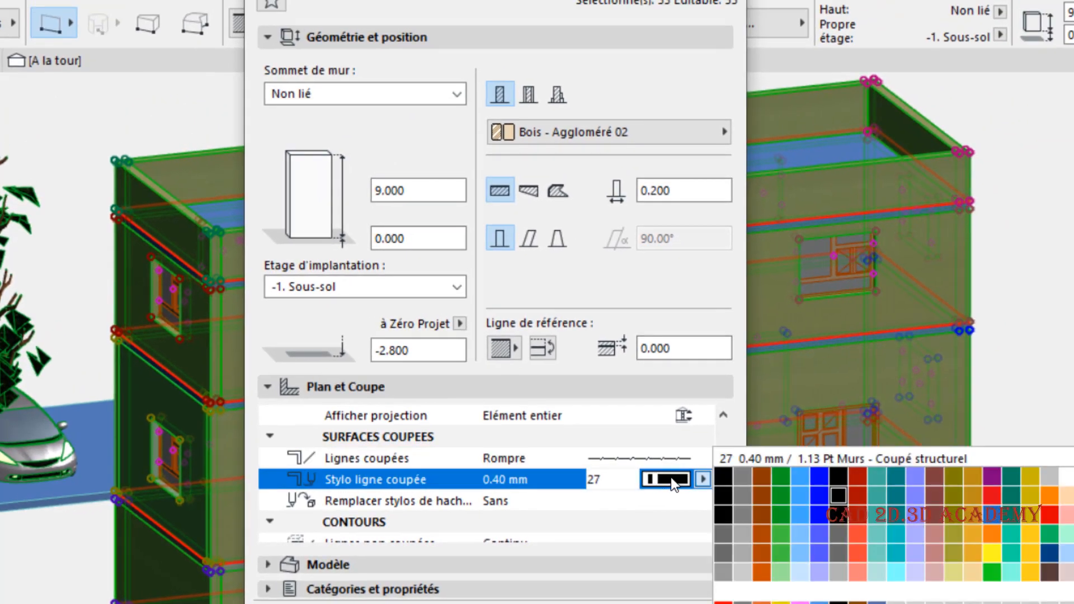
left_click(853, 490)
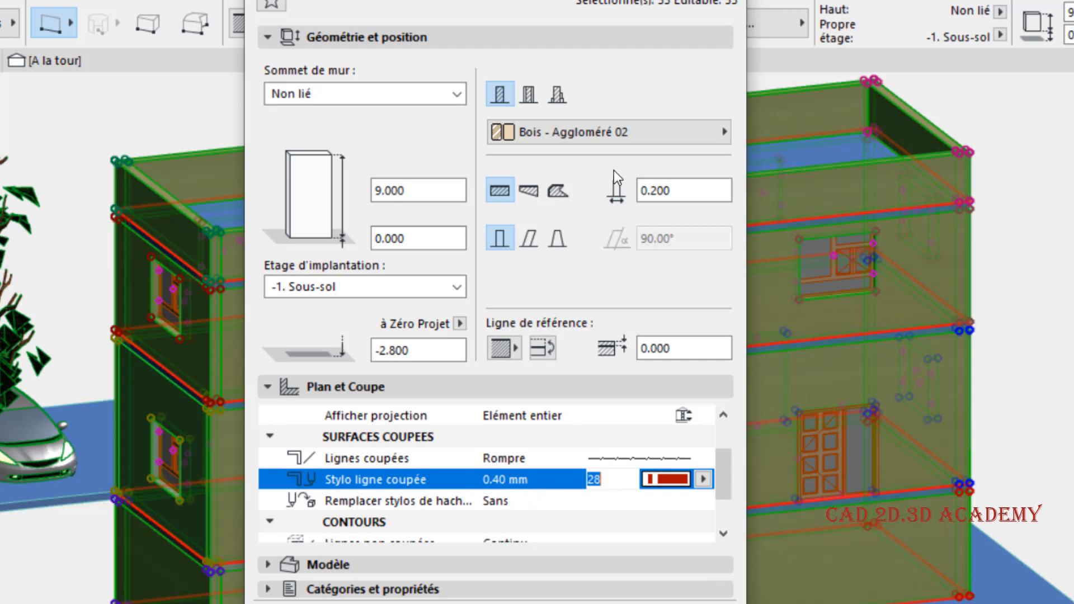
left_click(622, 121)
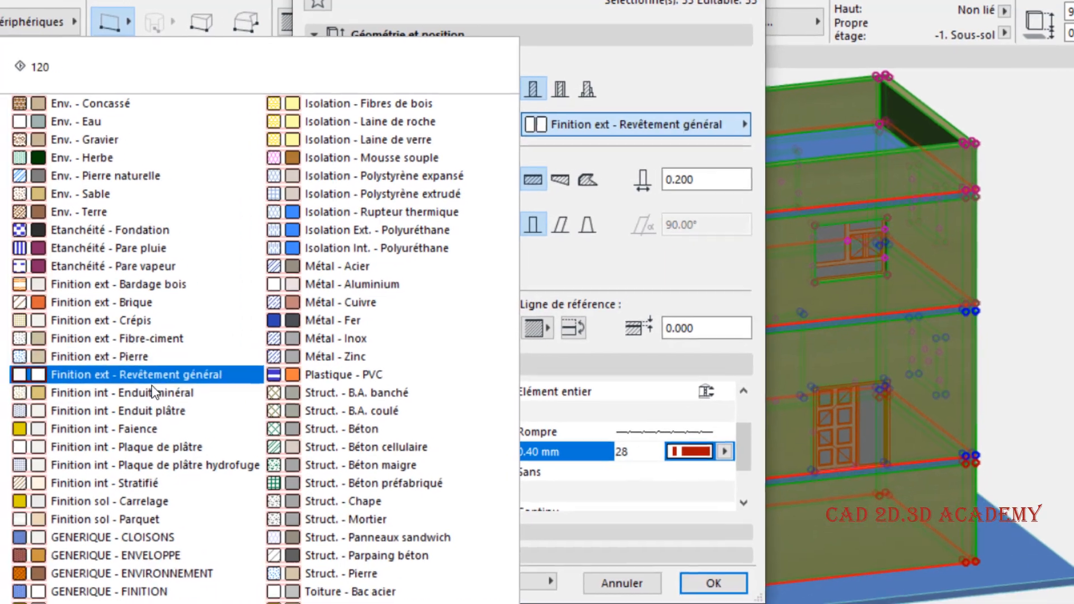
left_click(179, 428)
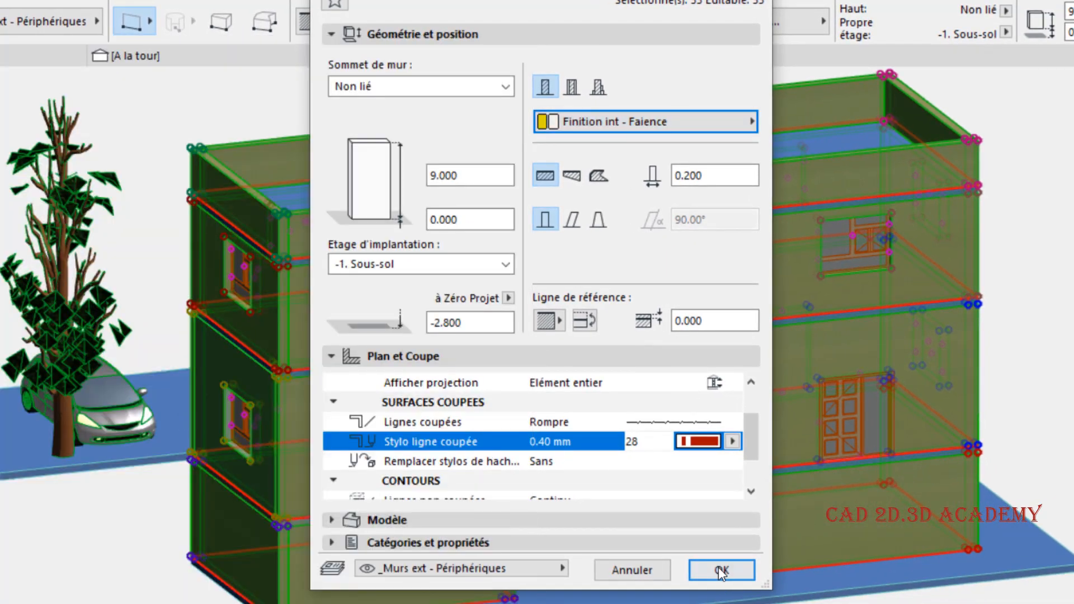
left_click(721, 570)
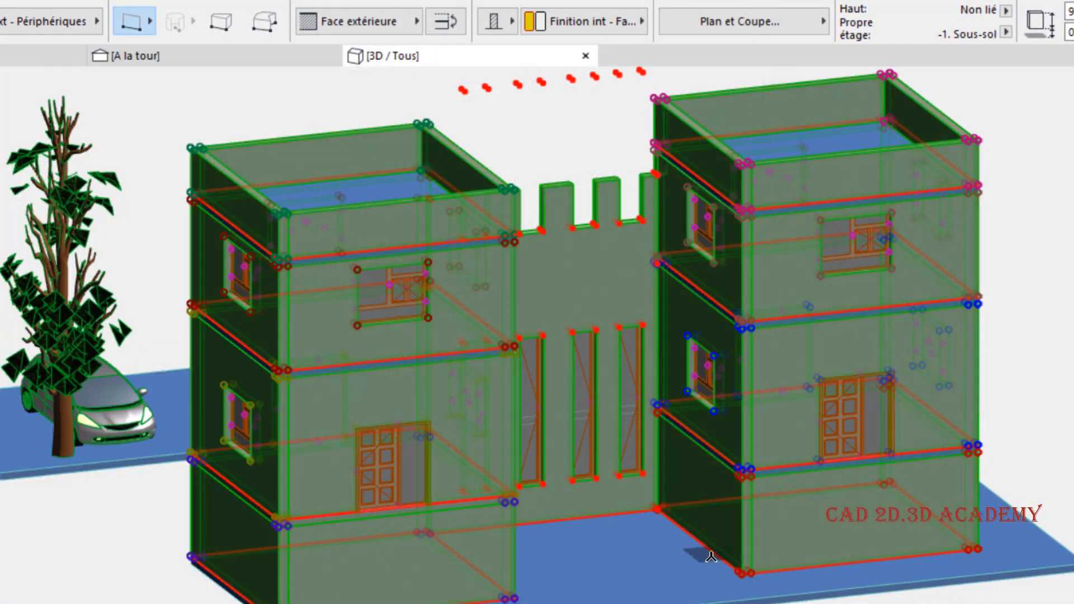
key("Escape")
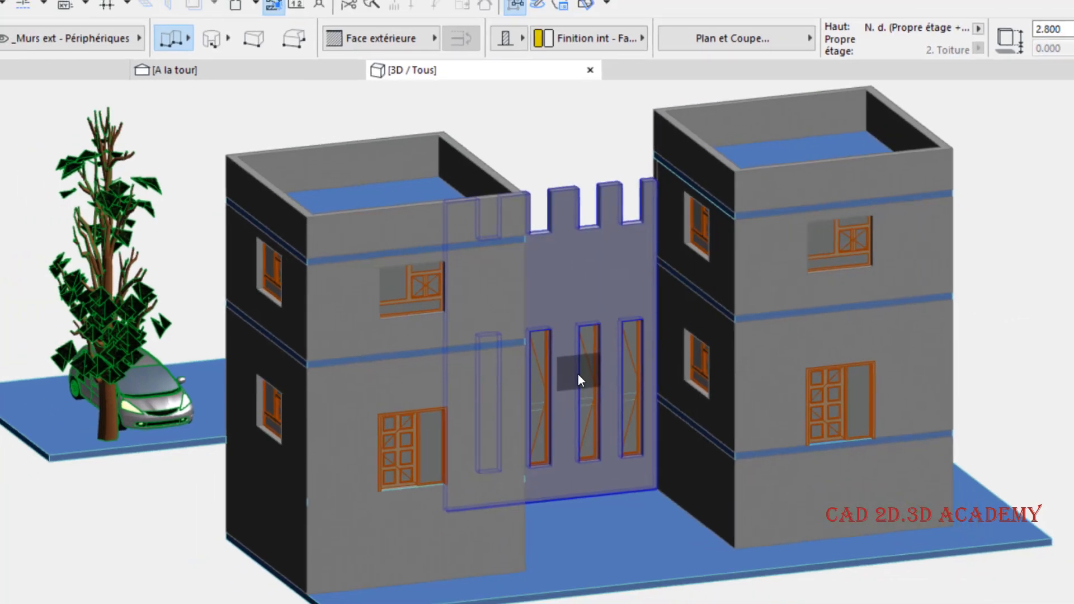
Examine the walls' fill and cut lines in the 3D view and in the plans of every storey from roof to basement
middle_click_drag(550, 358, 366, 198)
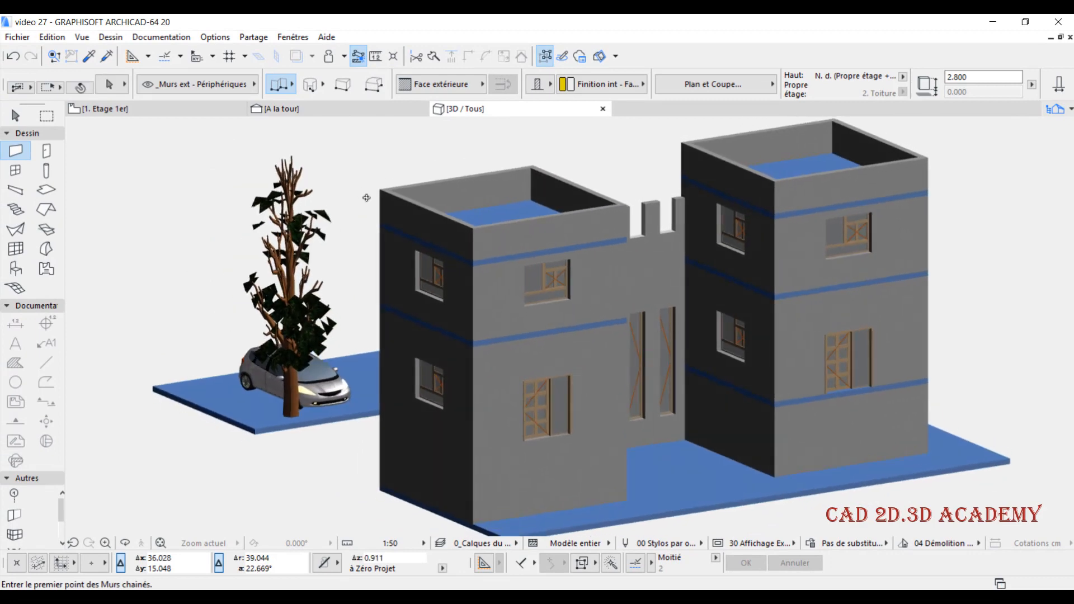
left_click(191, 106)
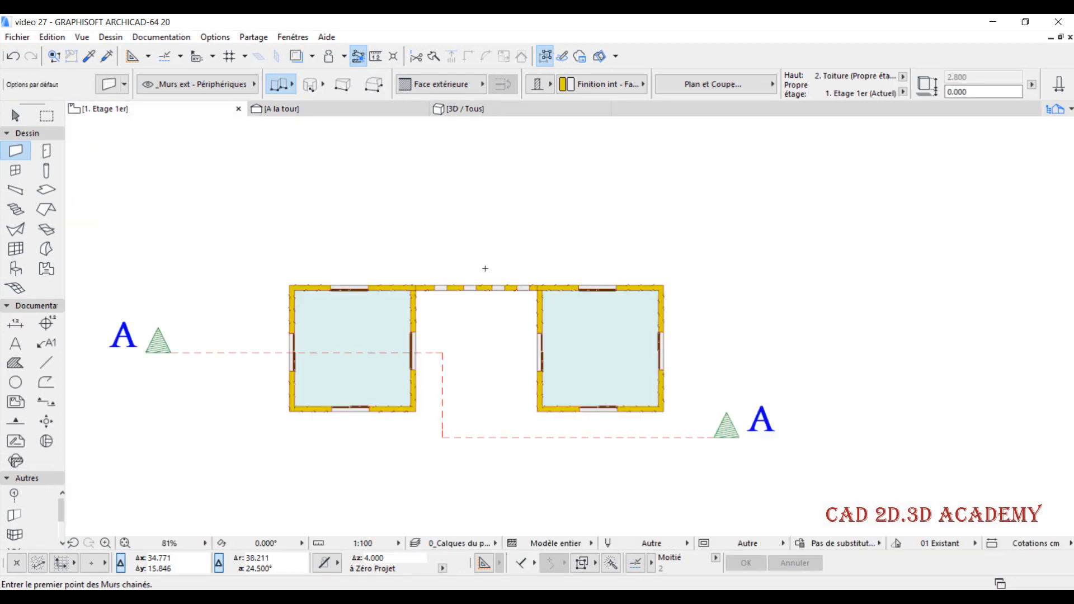
key("ctrl+Up")
key("ctrl+Up")
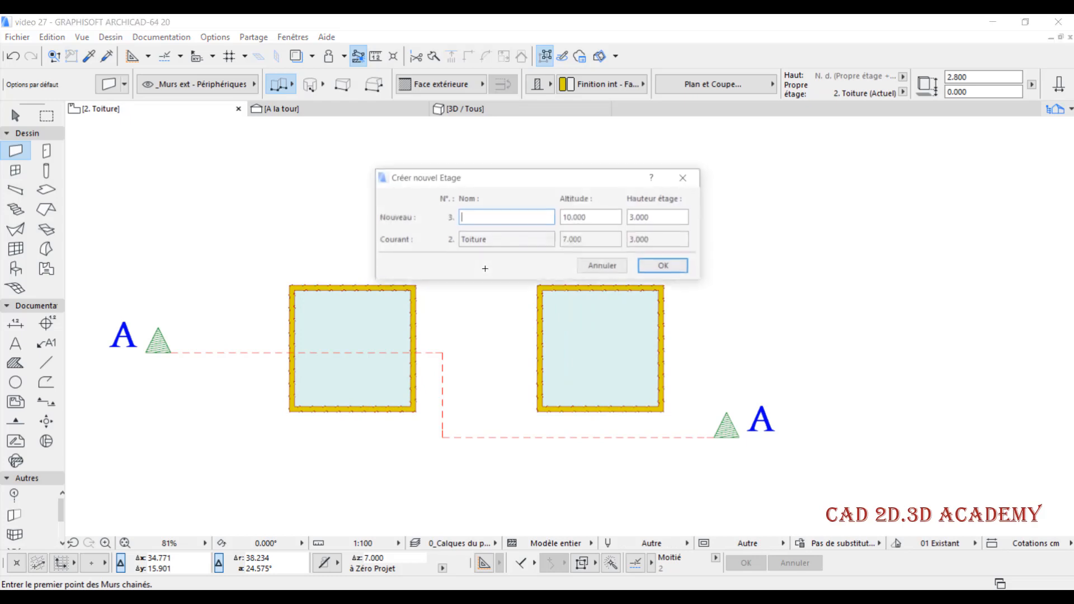
left_click(686, 178)
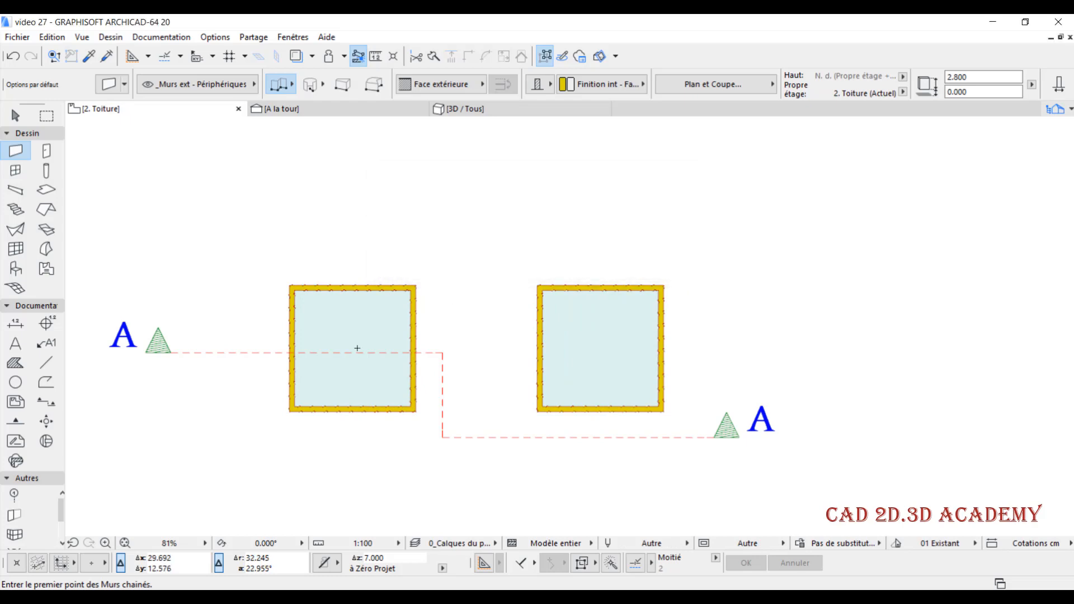
scroll(269, 305, "up", 5)
key("ctrl+Down")
key("ctrl+Down")
key("ctrl+Down")
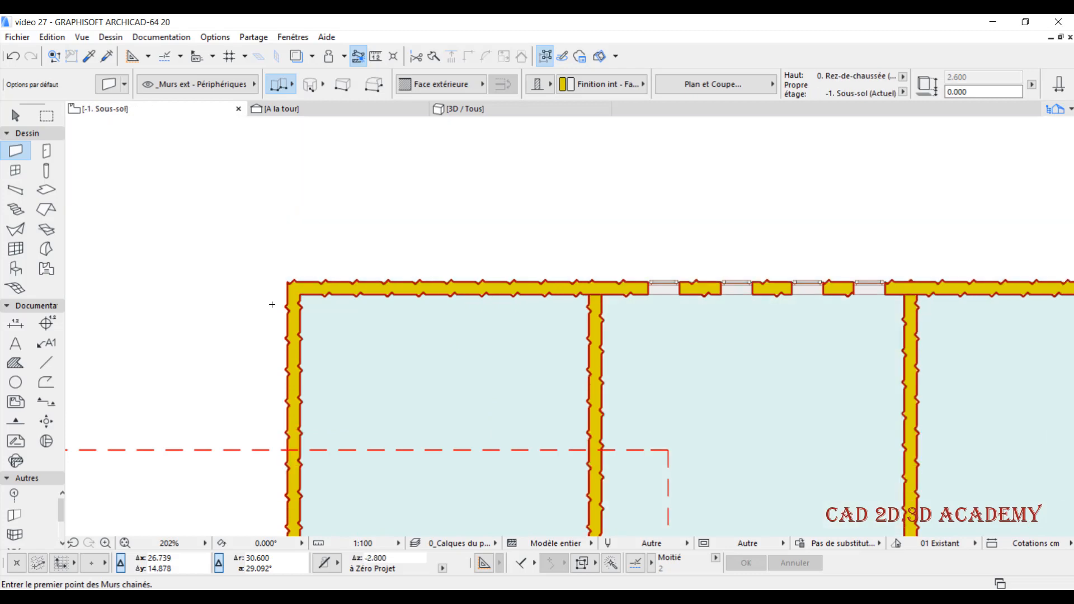
scroll(272, 304, "down", 2)
key("ctrl+Up")
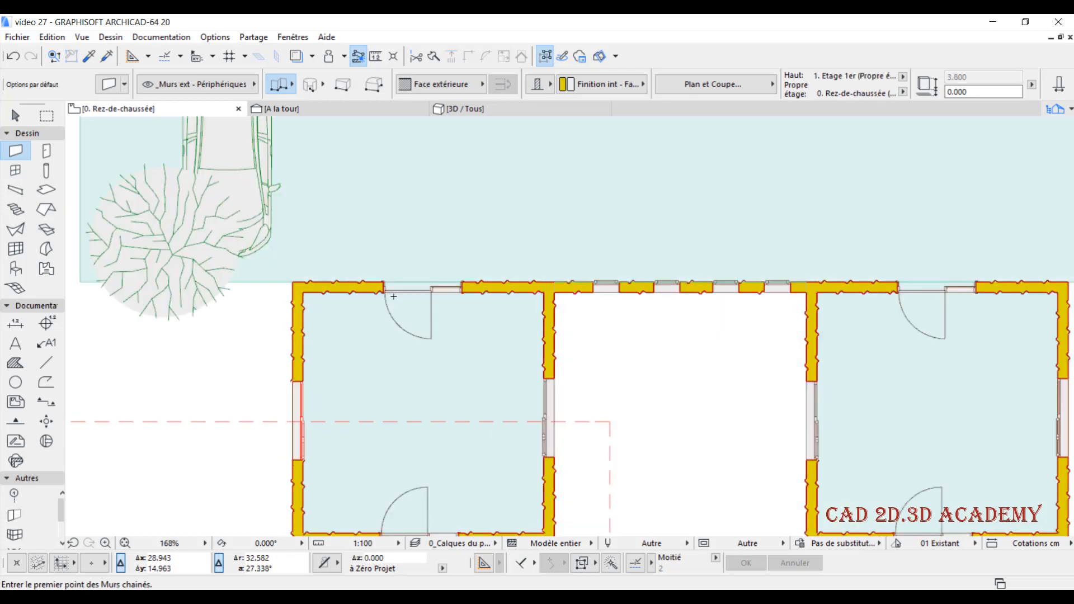
Examine the cut walls on all storeys in the A la tour section
left_click(336, 110)
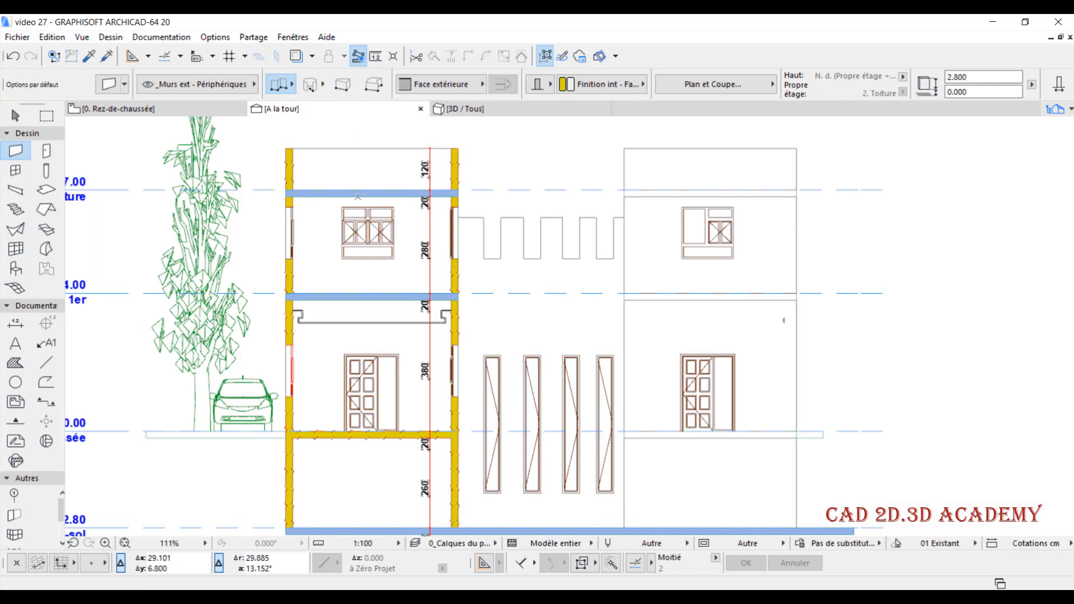
scroll(302, 292, "down", 3)
scroll(324, 356, "up", 3)
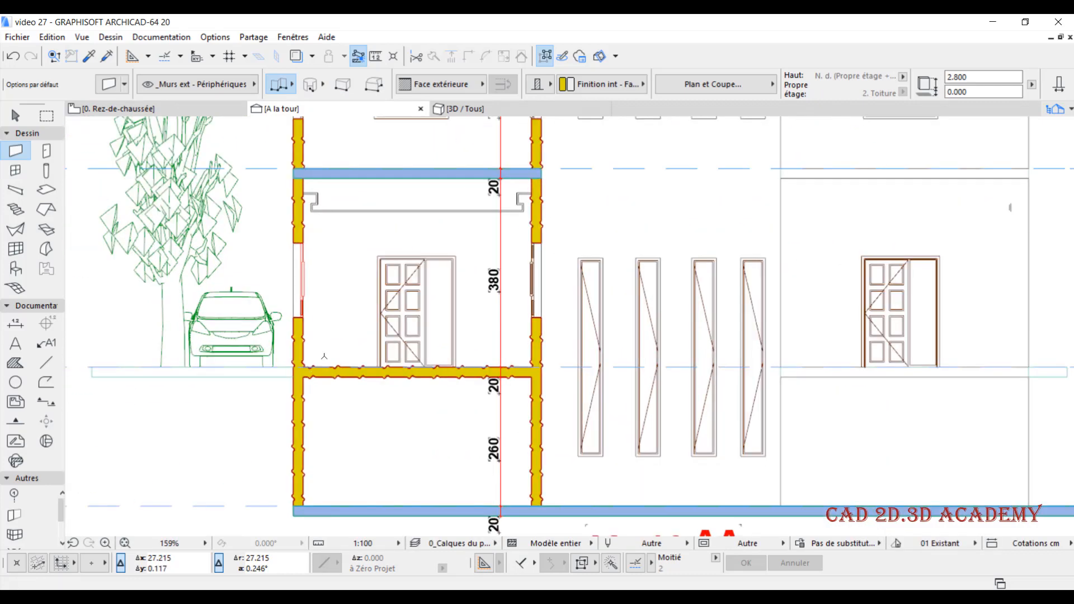
scroll(324, 356, "up", 3)
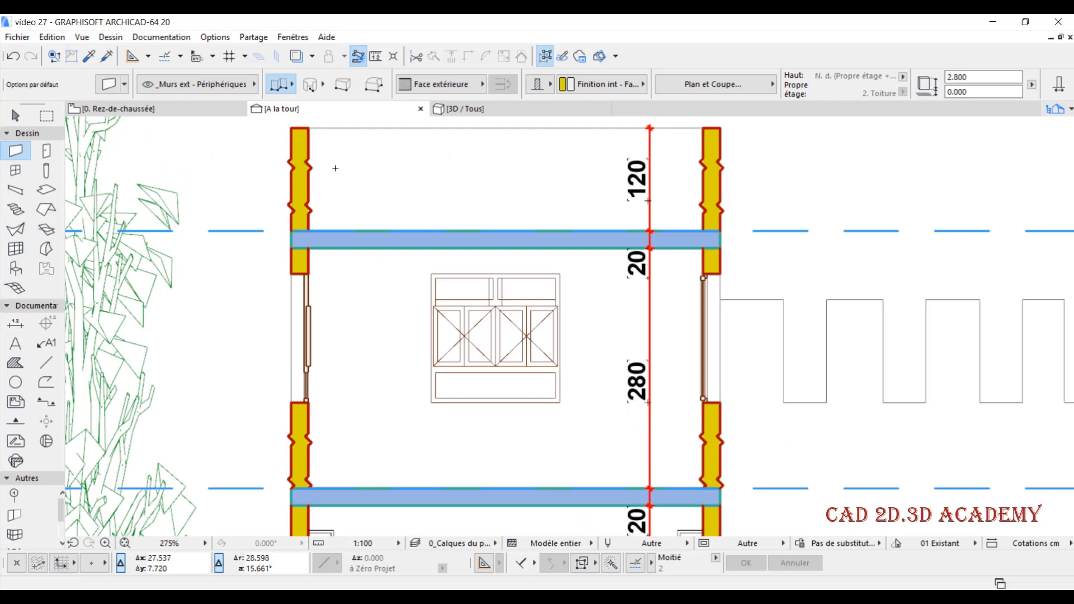
scroll(383, 258, "down", 3)
scroll(383, 258, "down", 2)
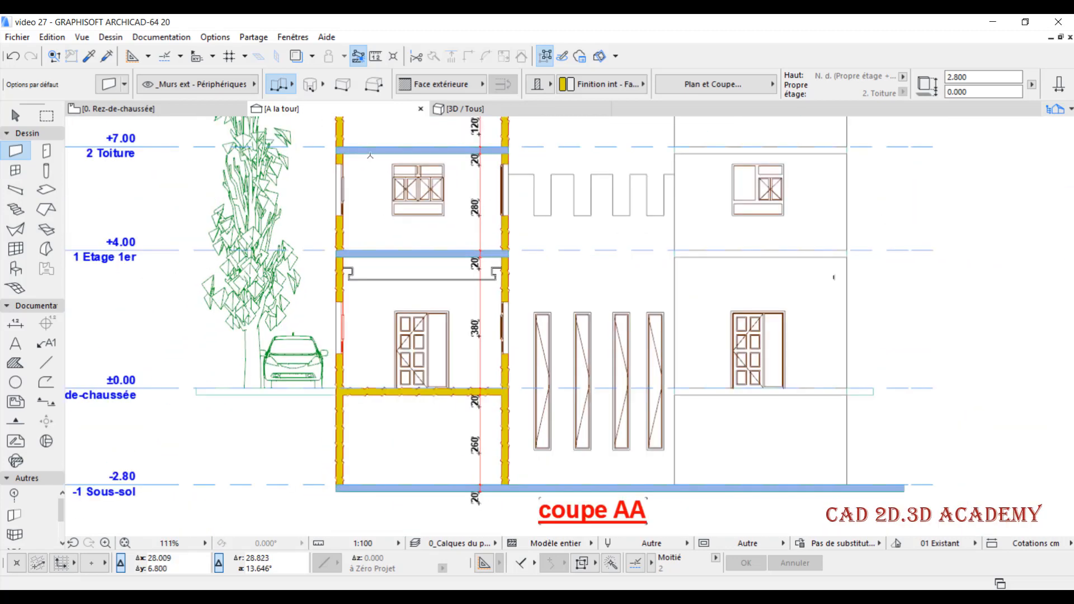
middle_click_drag(370, 154, 368, 173)
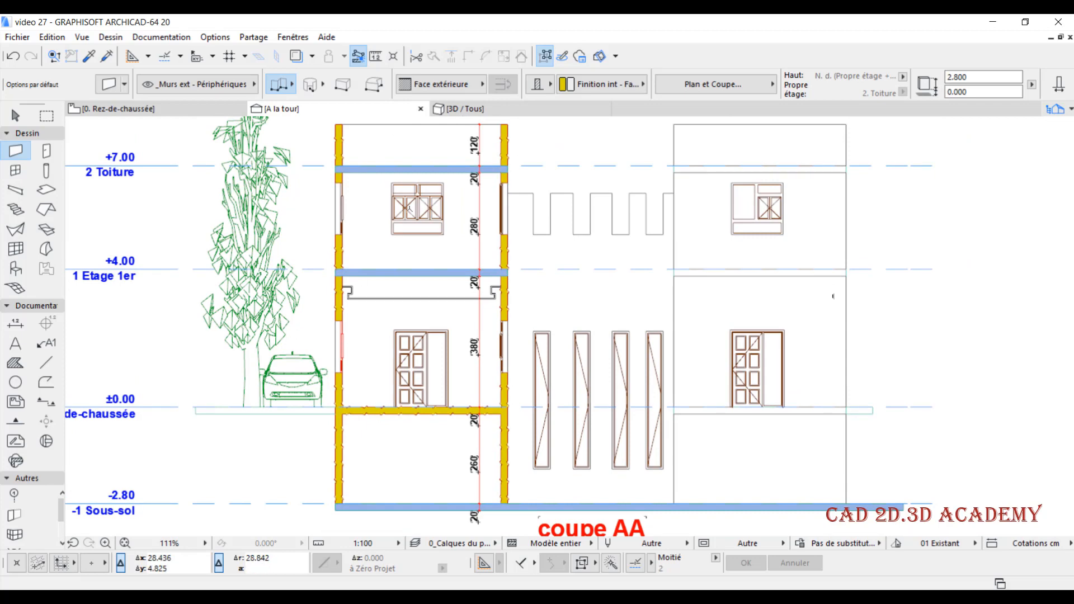
Select all the slabs in the 3D view and set their cut line type to Rompre
left_click(477, 111)
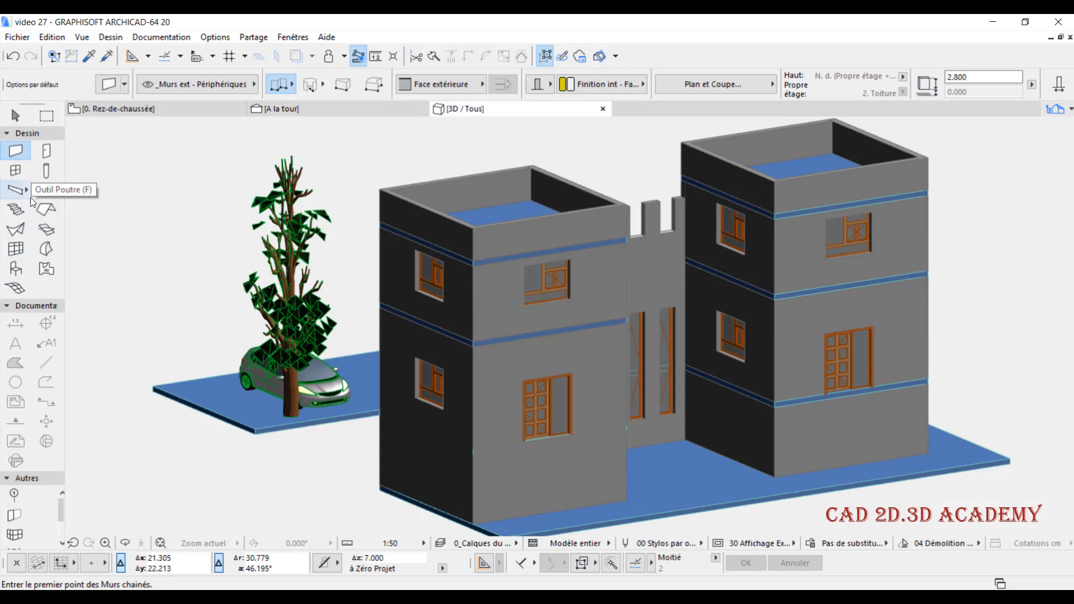
left_click(46, 189)
key("ctrl+a")
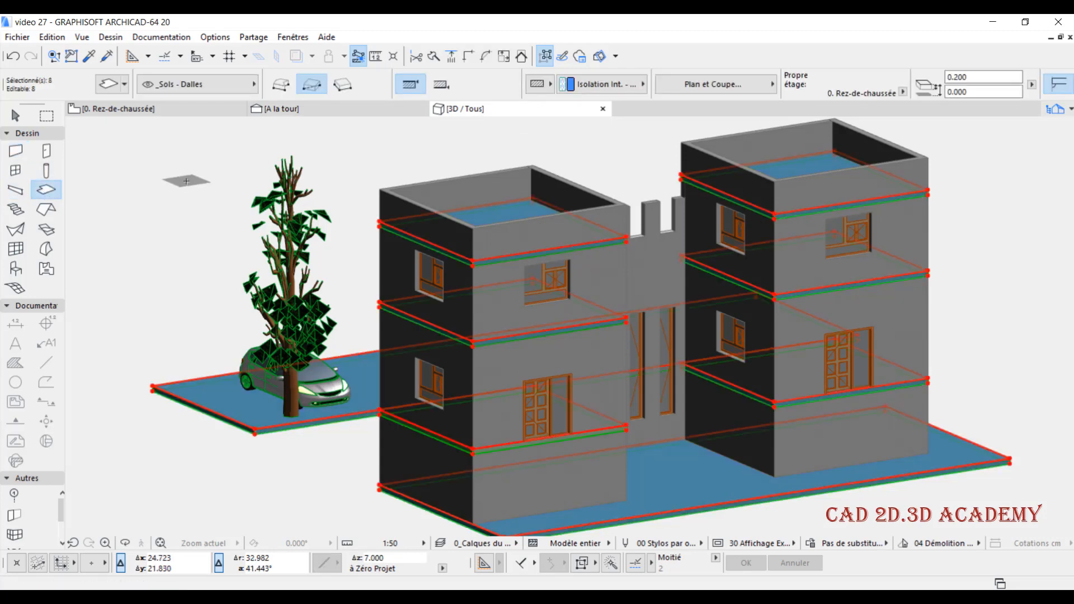
key("ctrl+t")
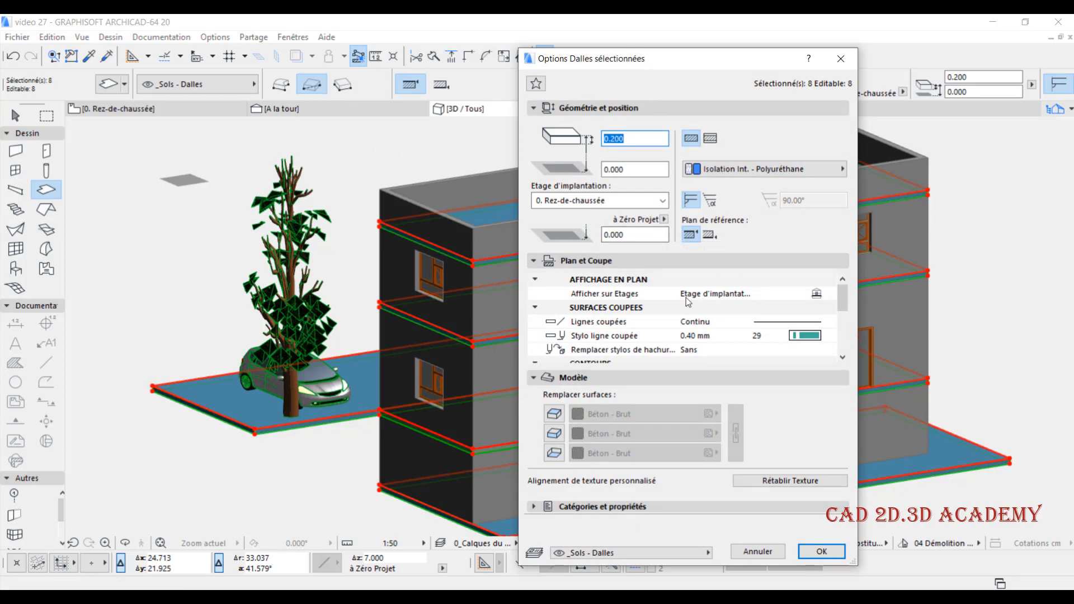
left_click(626, 308)
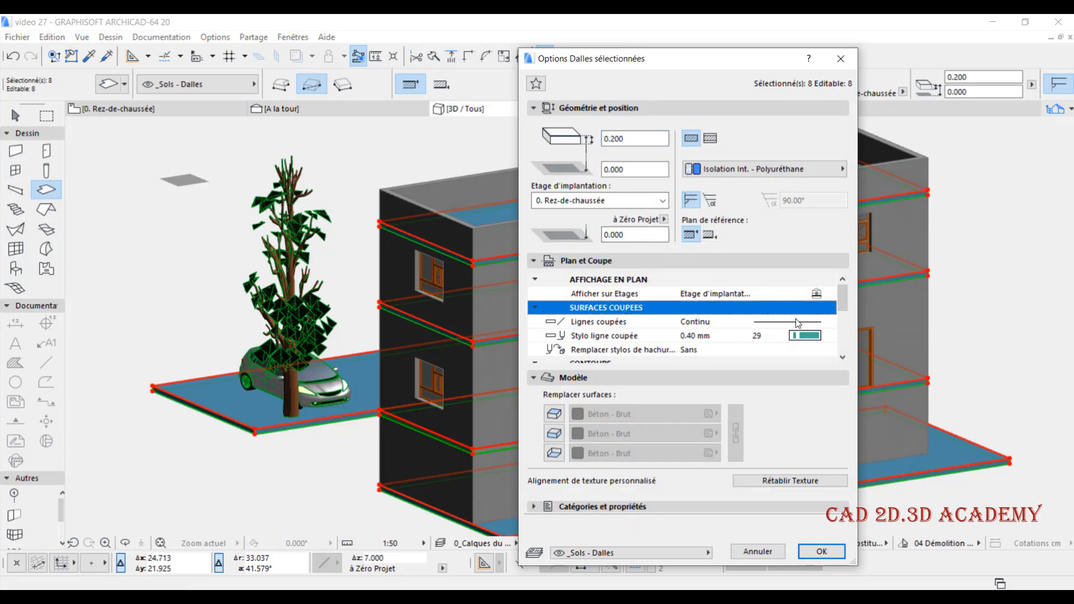
left_click(797, 323)
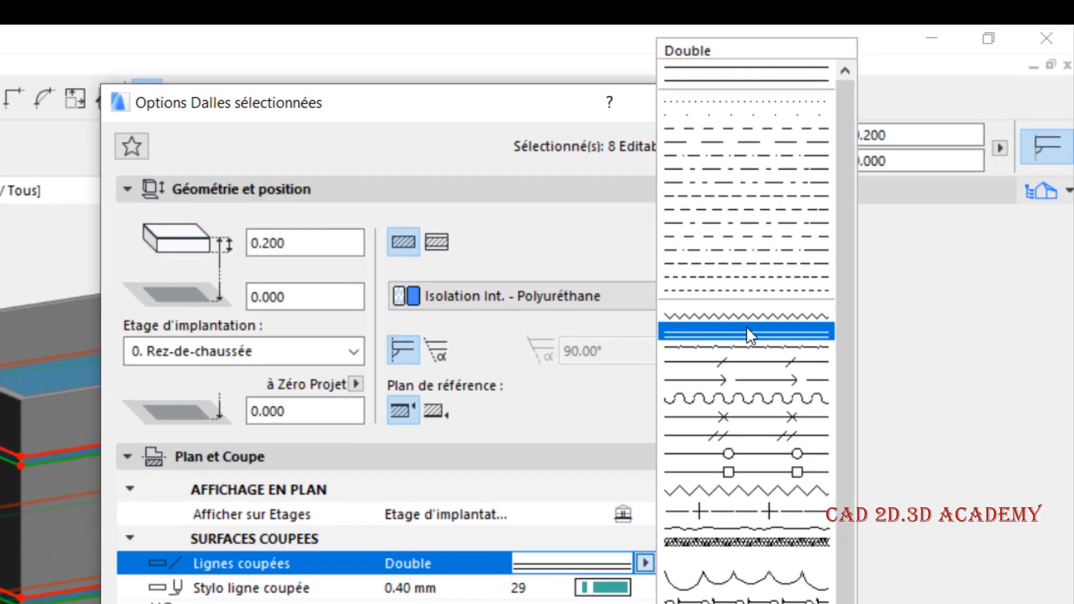
left_click(748, 347)
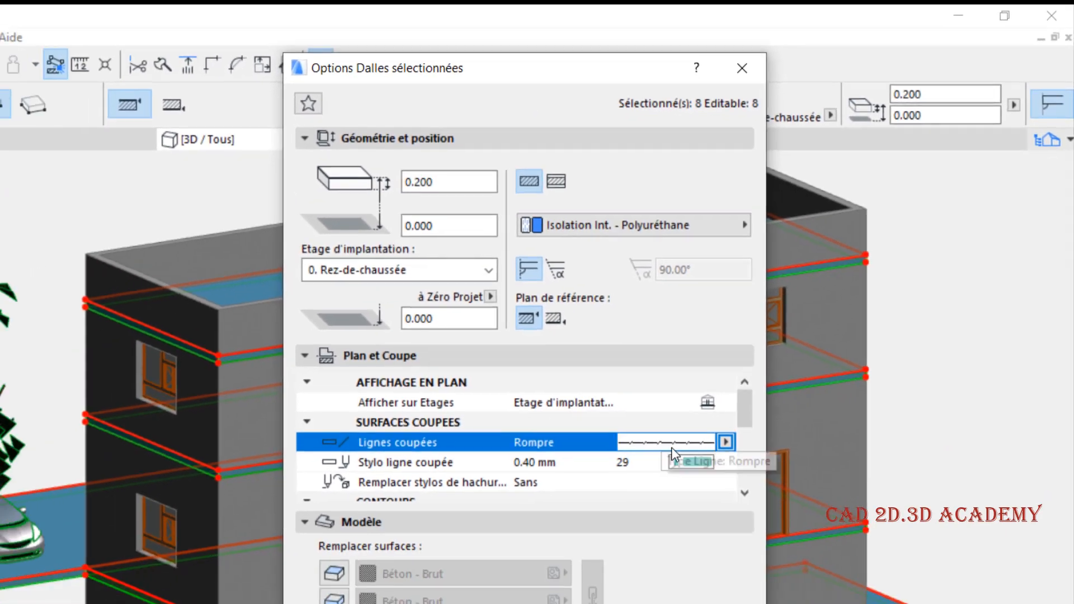
Set all the slabs' cut line pen to red pen 28 (0.40 mm) and their building material to Finition int - Faience, and deselect them
left_click(692, 462)
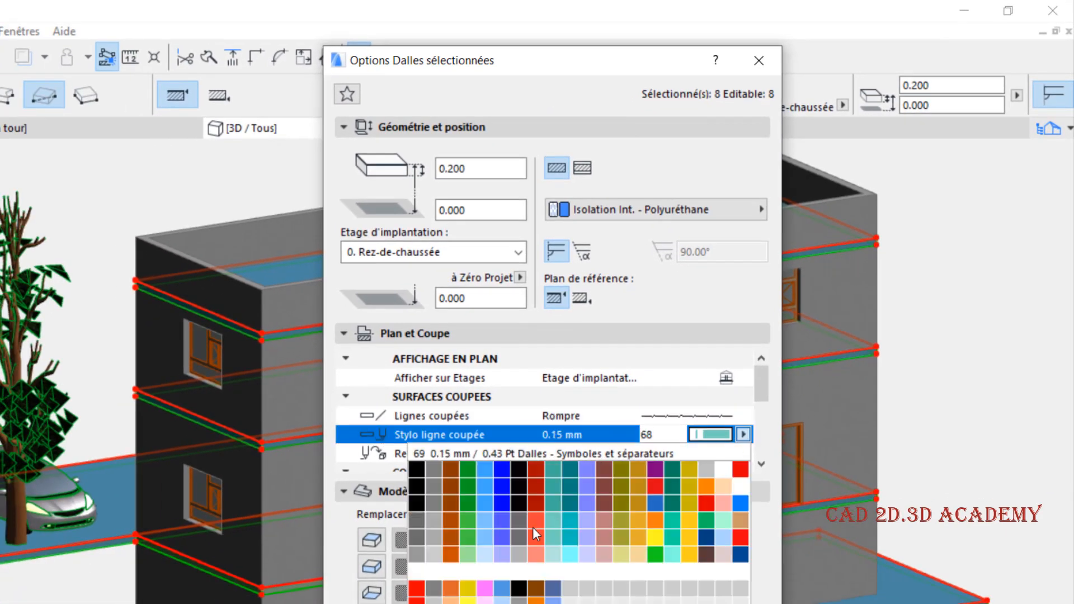
left_click(530, 488)
left_click(674, 206)
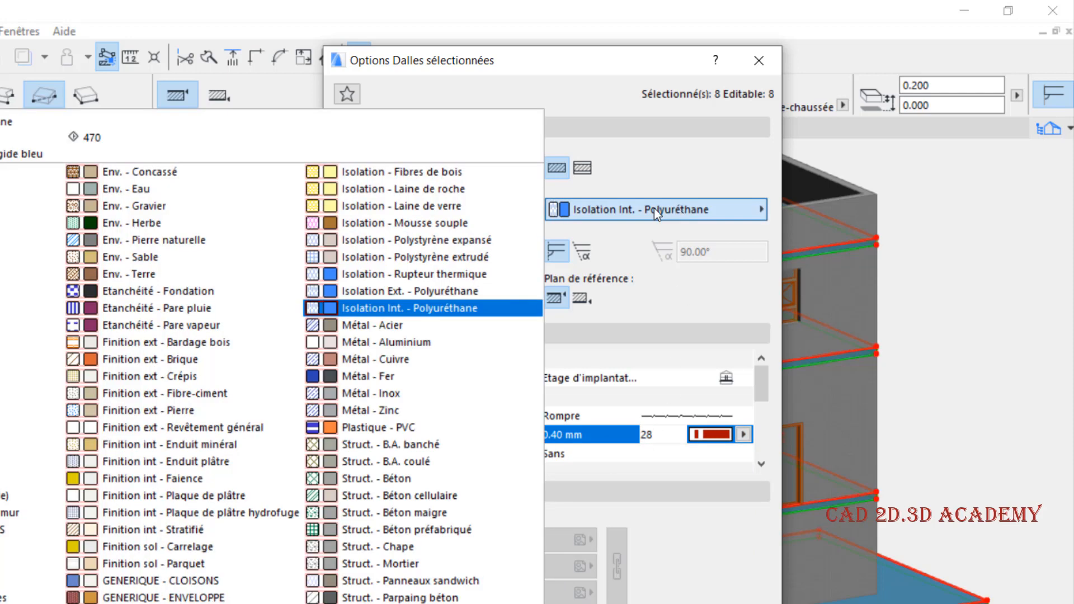
left_click(175, 479)
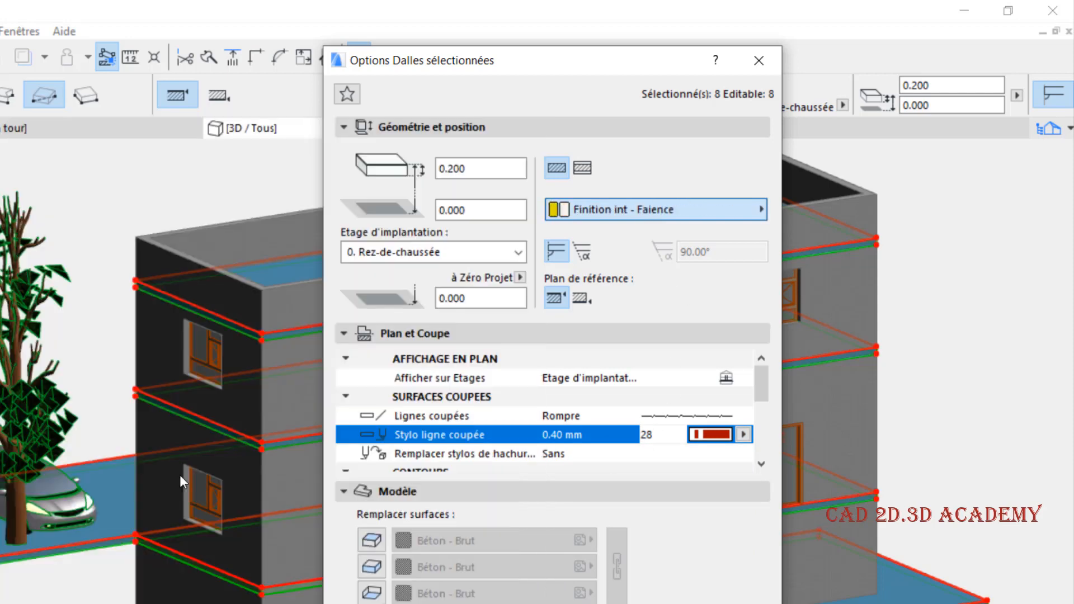
key("Return")
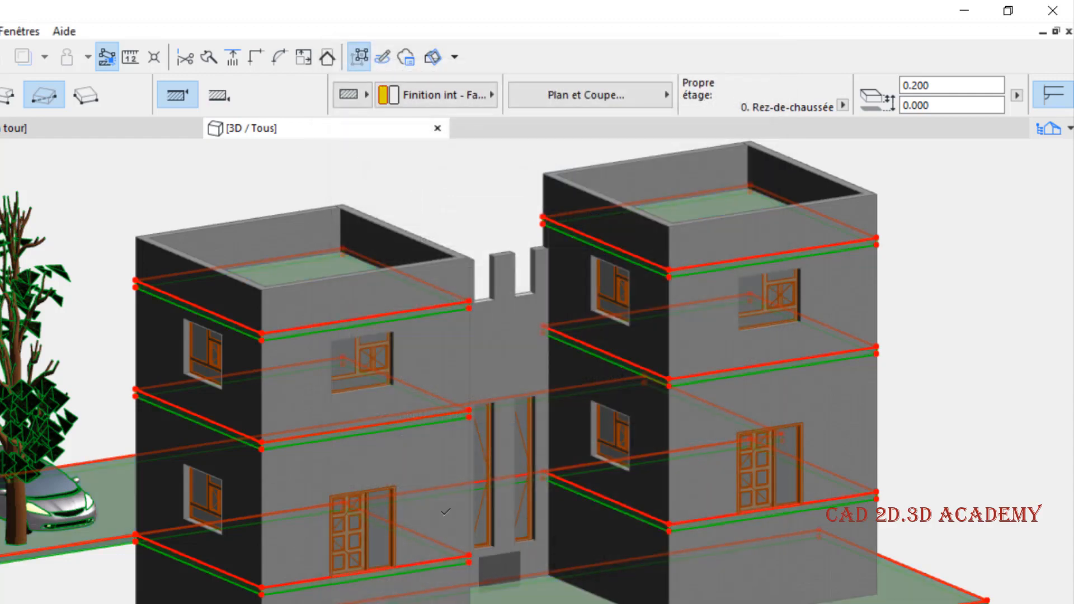
key("Escape")
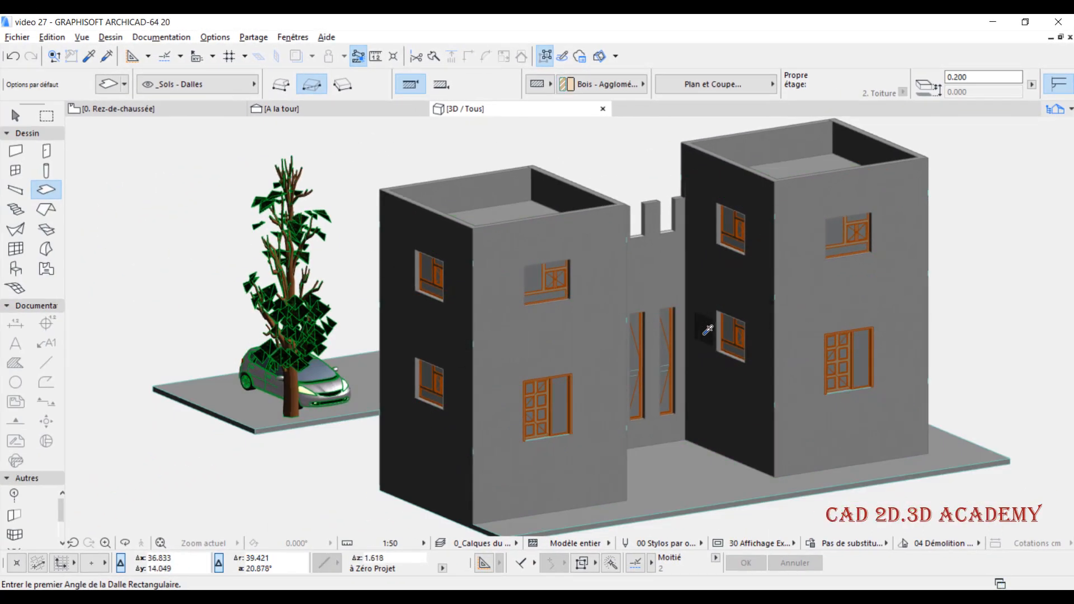
Examine the slabs in the 3D view and their cut fill and outlines in the A la tour section
key("alt")
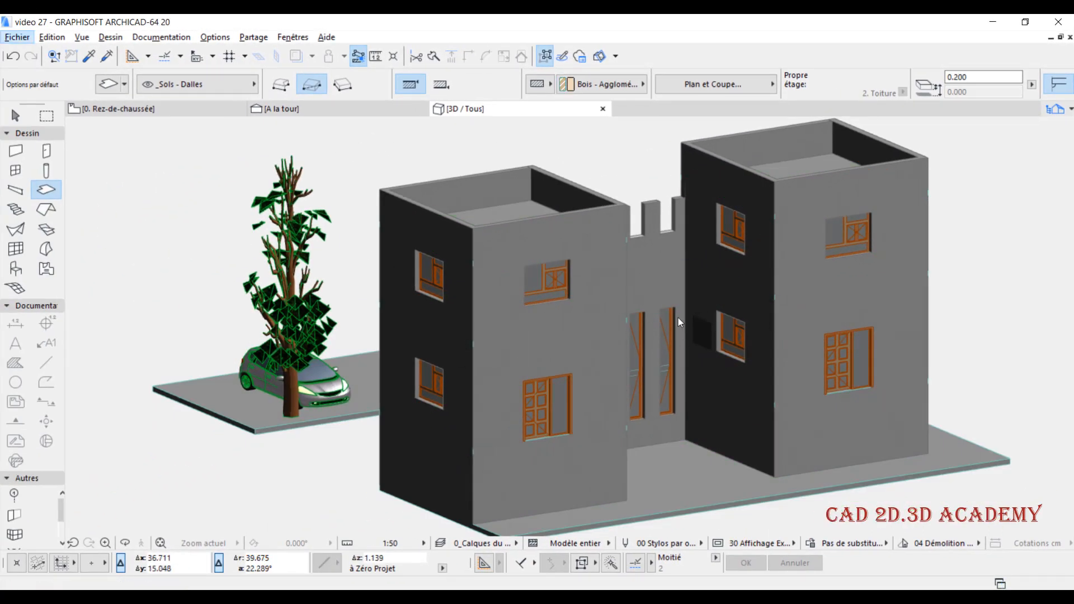
middle_click_drag(660, 330, 627, 321)
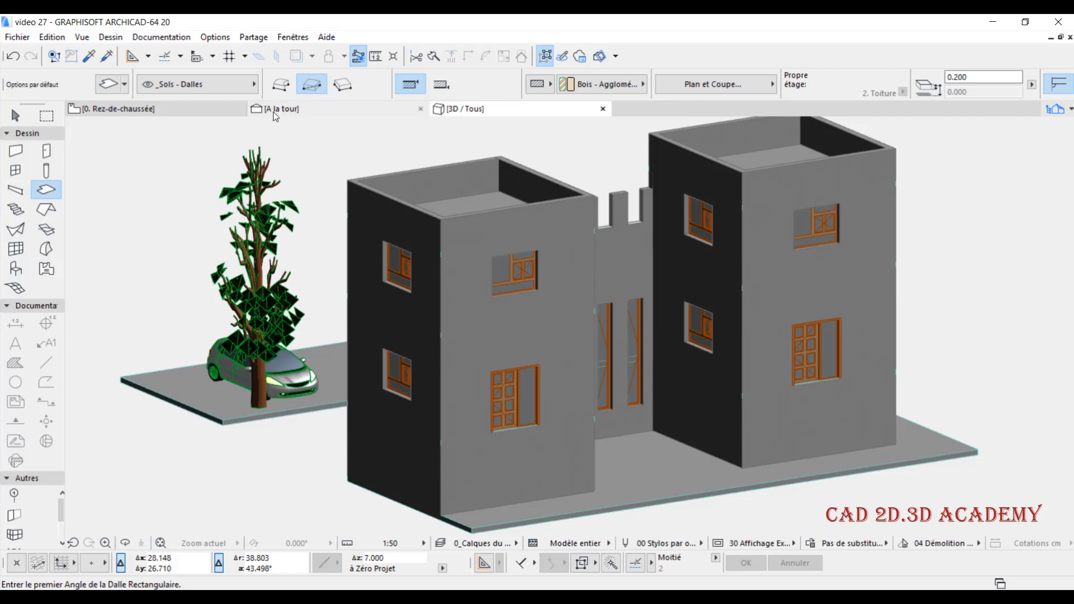
left_click(316, 113)
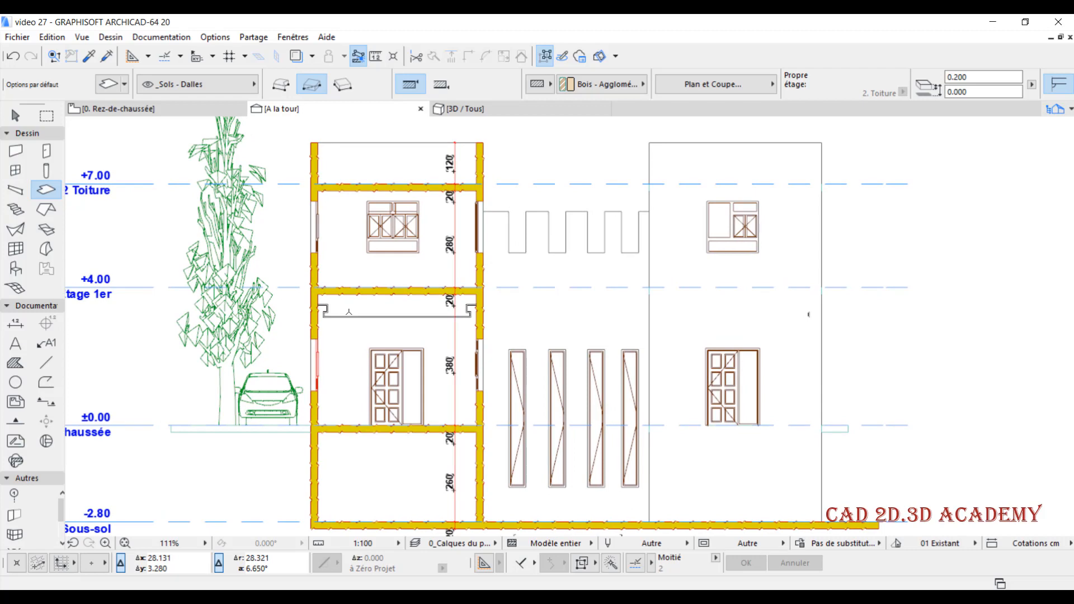
scroll(344, 277, "up", 4)
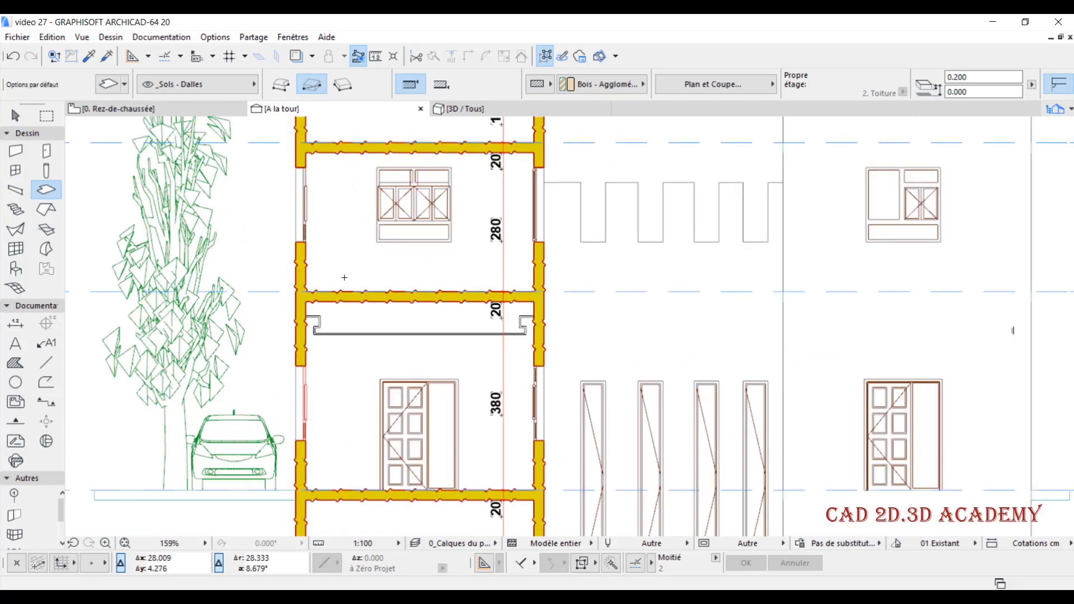
scroll(379, 254, "down", 3)
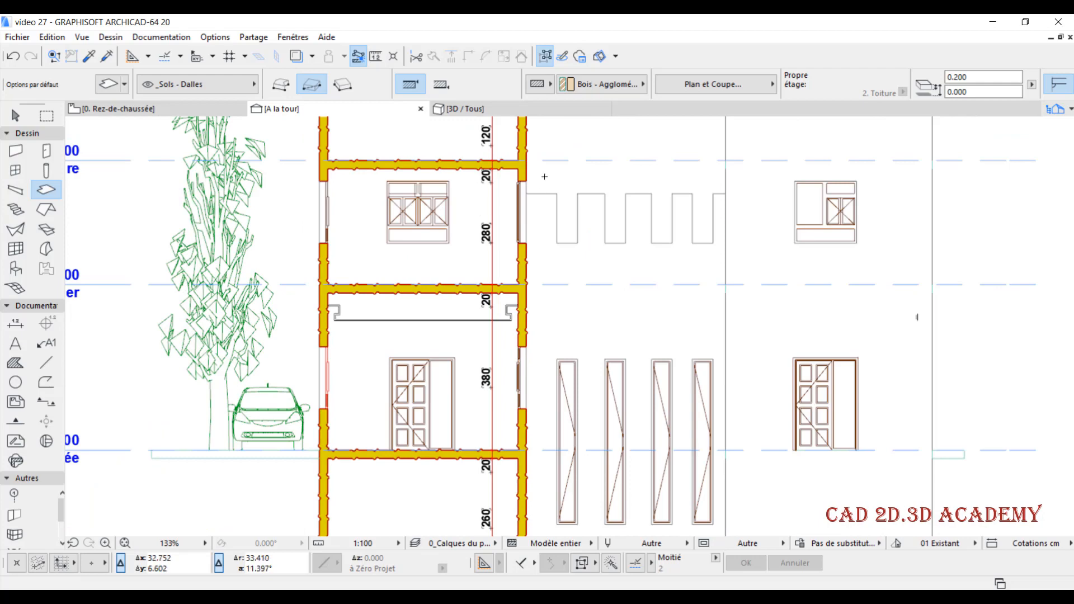
scroll(415, 196, "up", 1)
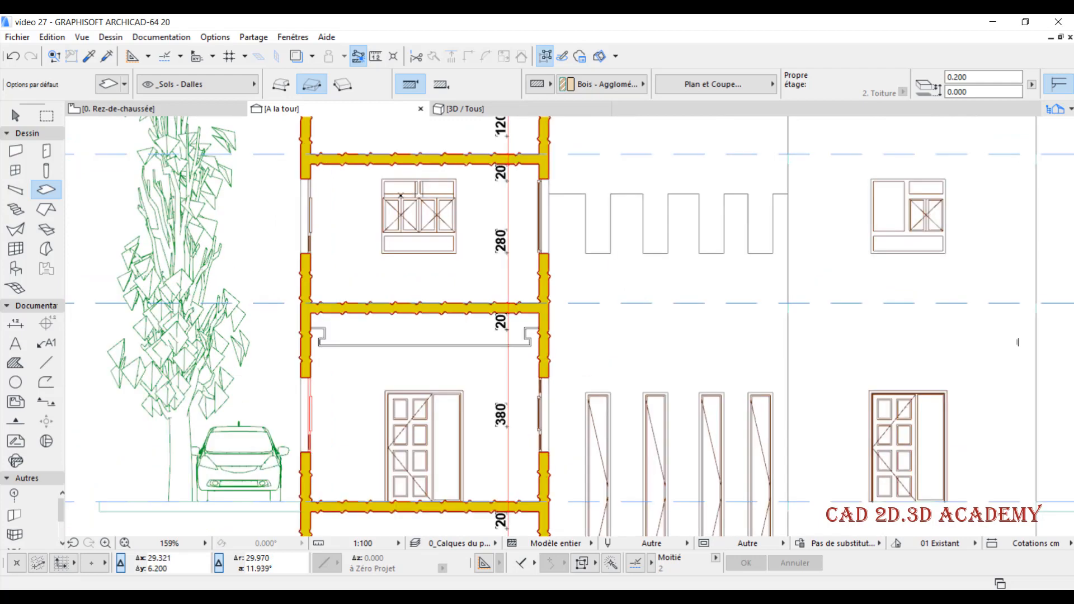
left_click(311, 180, "shift")
key("Escape")
middle_click_drag(315, 233, 328, 251)
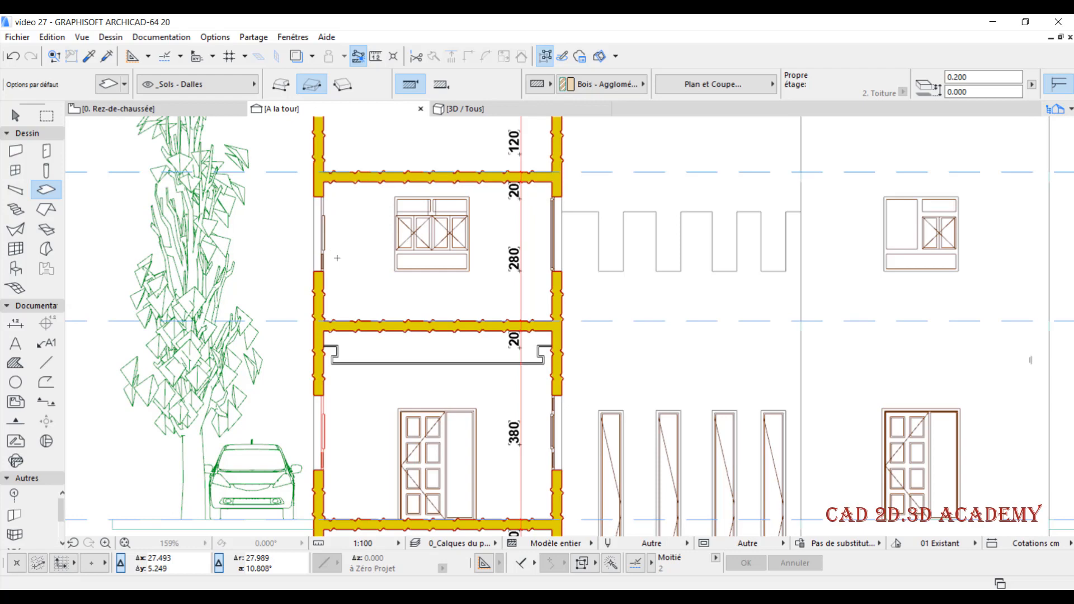
Compare the walls and slabs in the storey plans with their appearance in the A la tour section and the 3D view
left_click(200, 111)
key("ctrl+Up")
key("ctrl+Up")
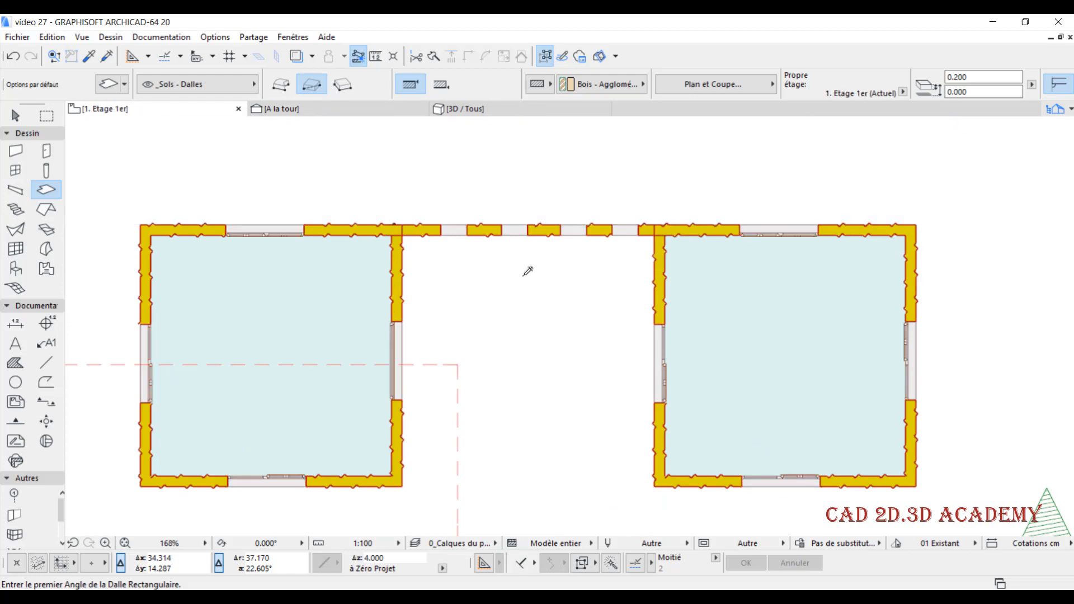
key("ctrl+Down")
key("ctrl+Down")
key("ctrl+Down")
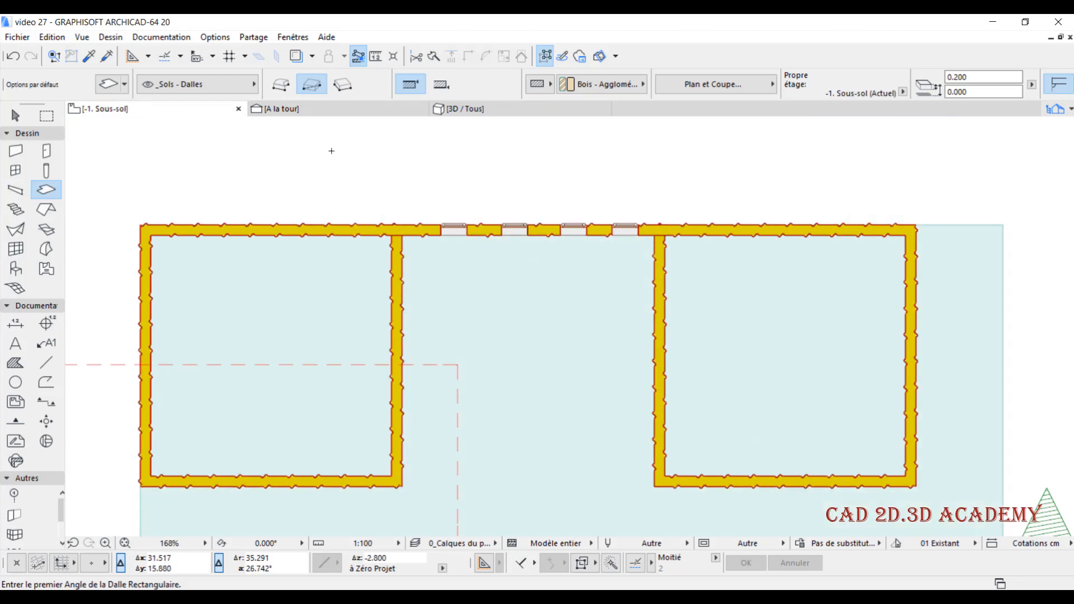
left_click(322, 110)
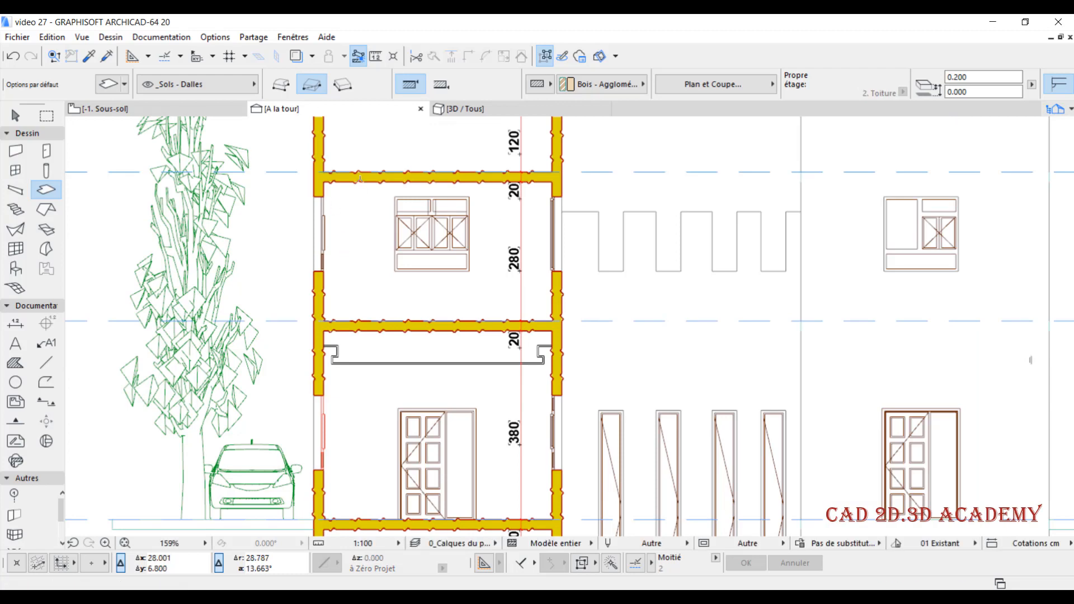
scroll(375, 162, "down", 2)
middle_click_drag(368, 180, 314, 243)
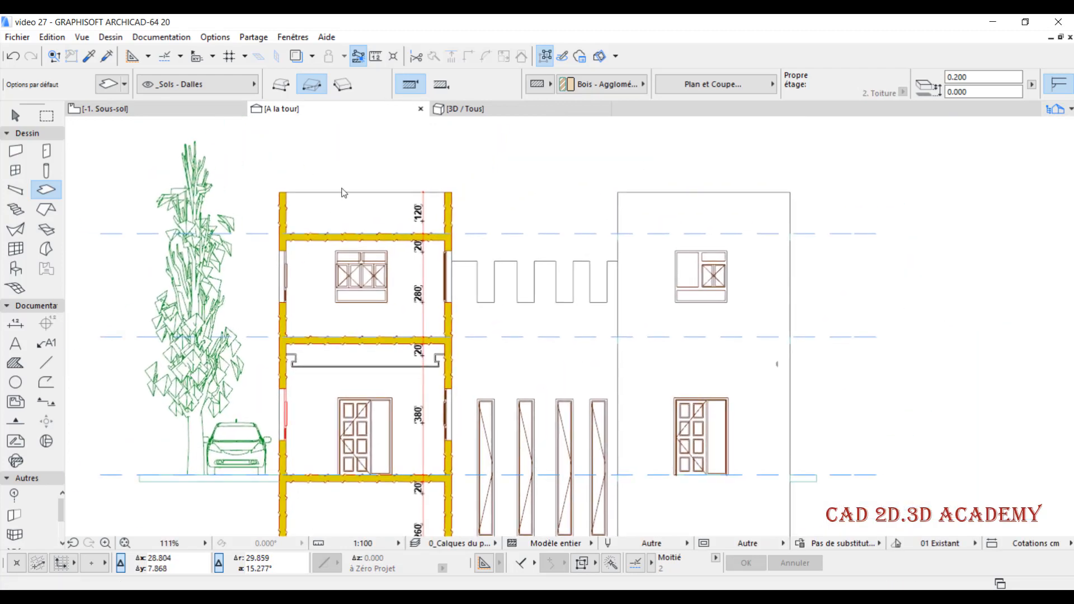
middle_click_drag(362, 161, 382, 114)
left_click(522, 110)
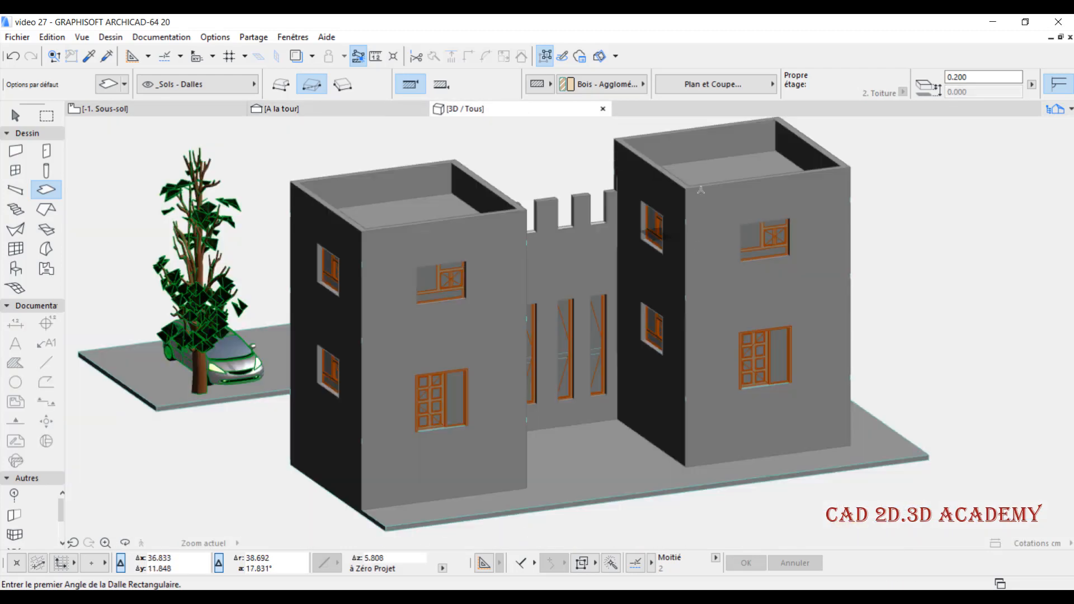
left_click(281, 109)
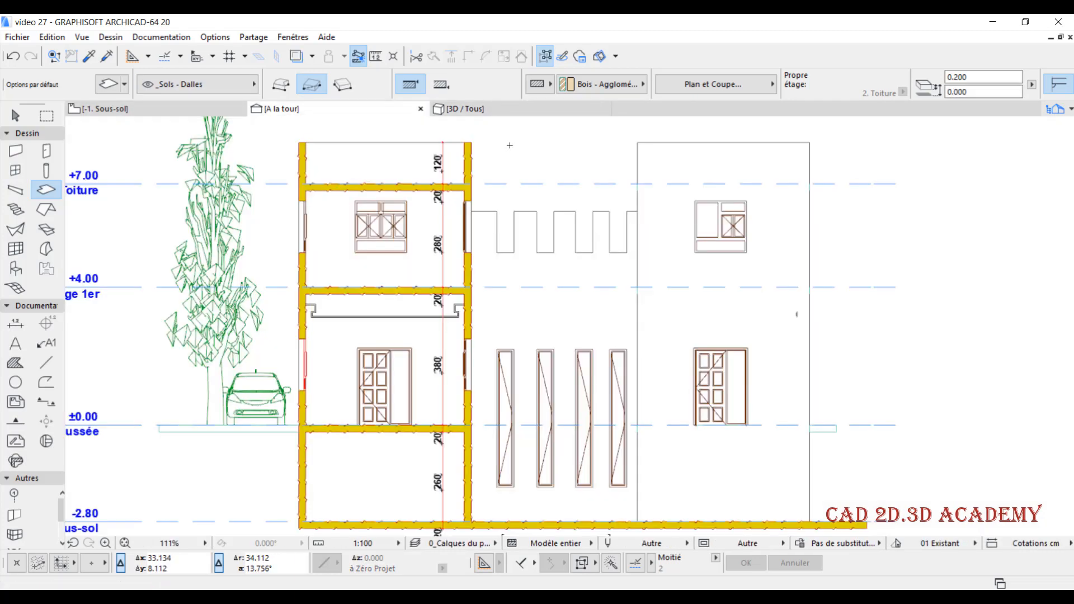
scroll(344, 160, "up", 1)
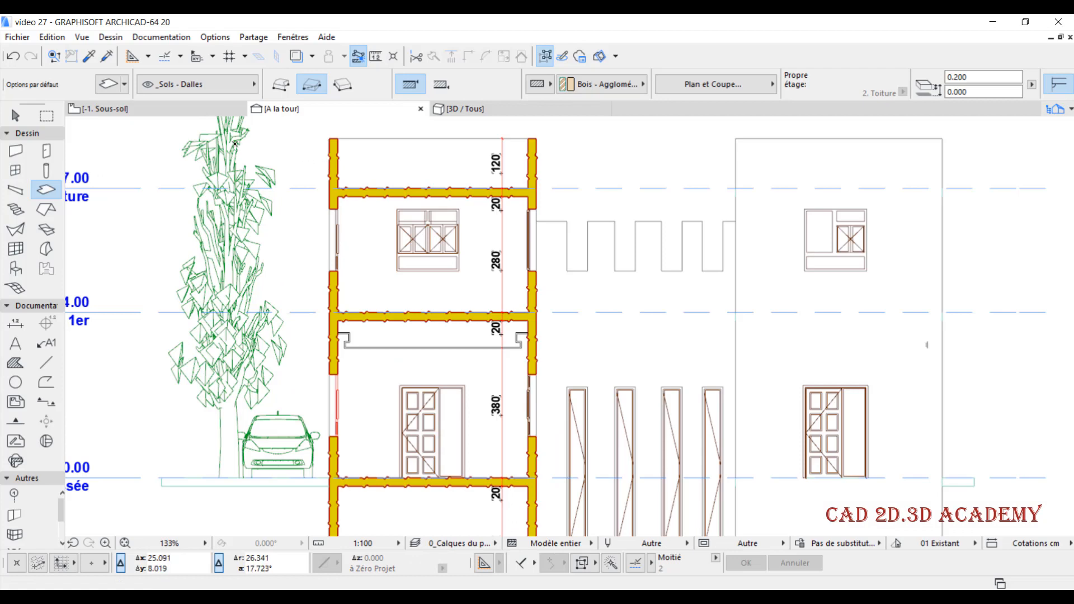
Open the A la tour section's settings at its model display options and choose Hachures coupées - comme dans réglages for the cut surfaces
right_click(359, 108)
left_click(402, 228)
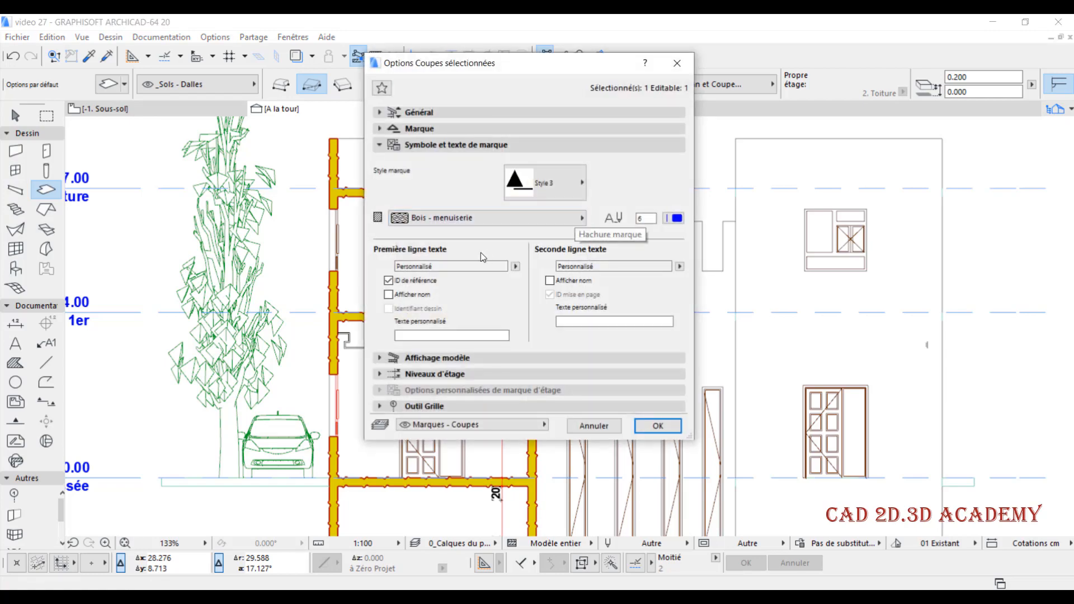
left_click(443, 145)
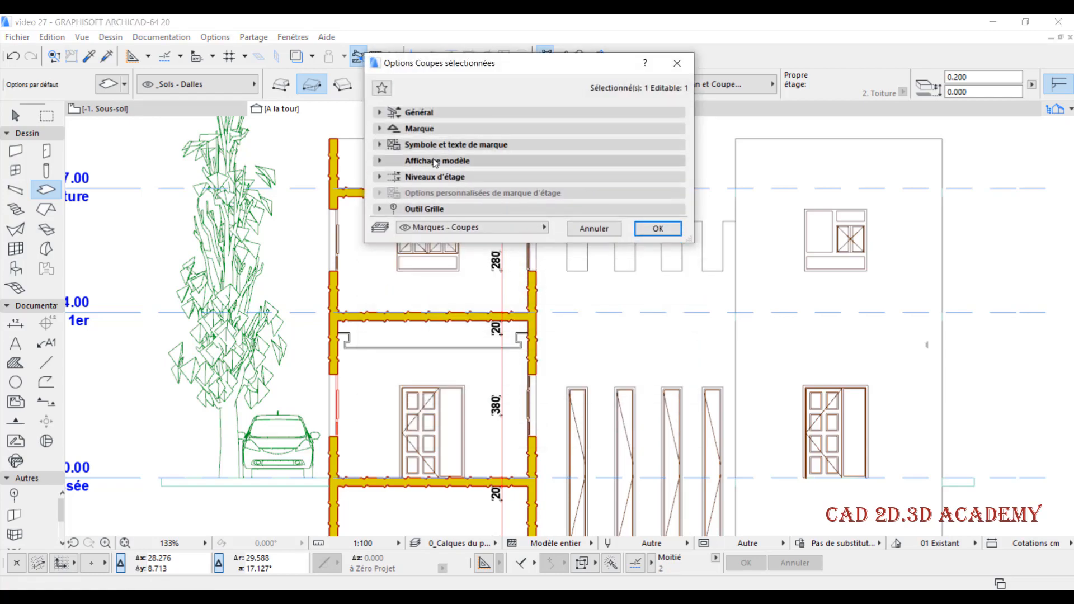
left_click(477, 161)
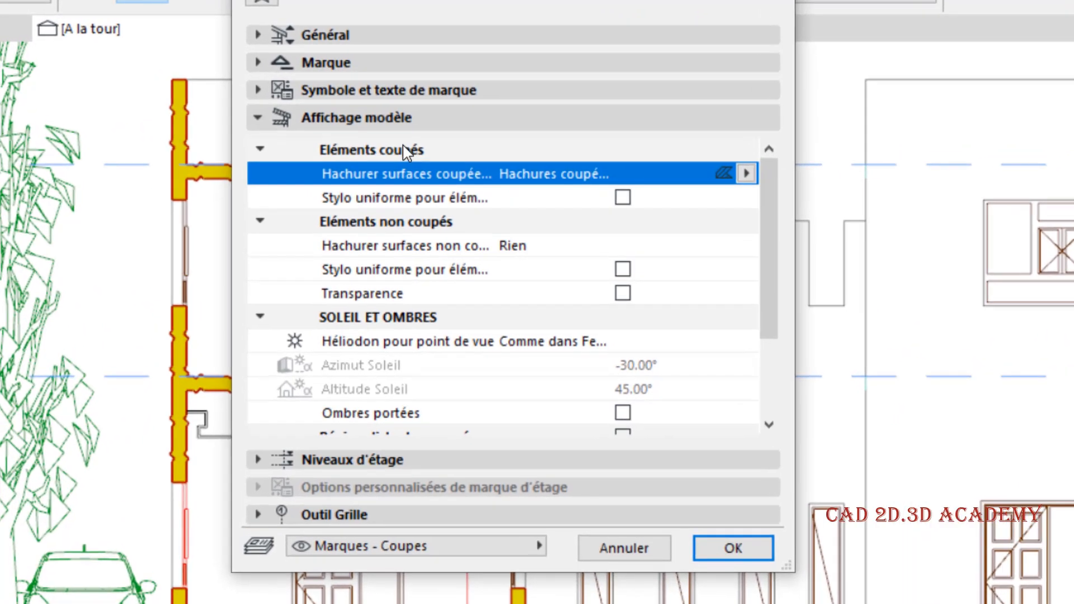
left_click(375, 138)
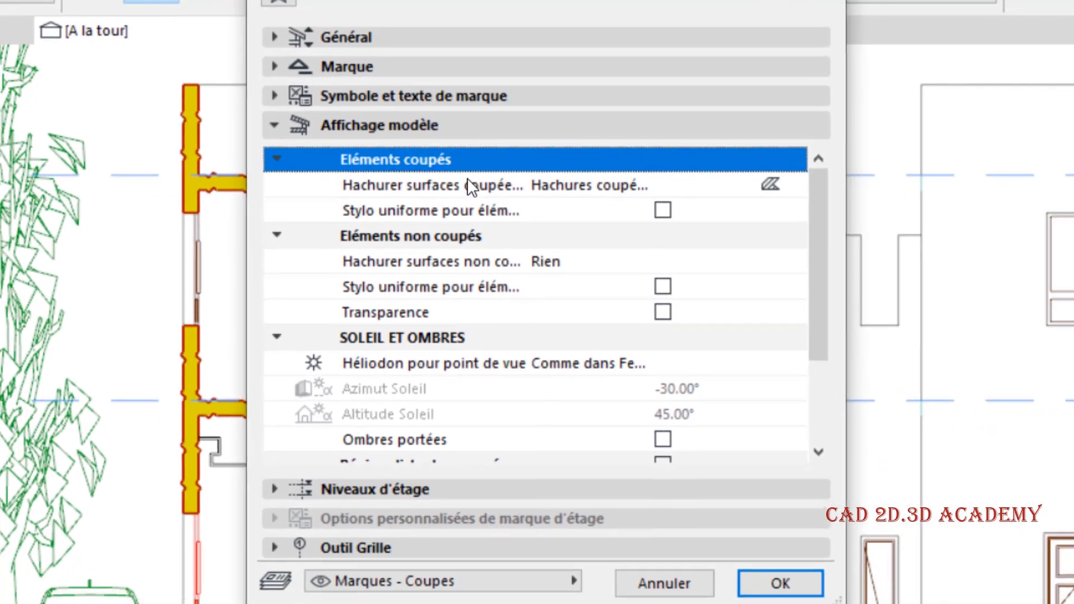
left_click(557, 221)
left_click(791, 184)
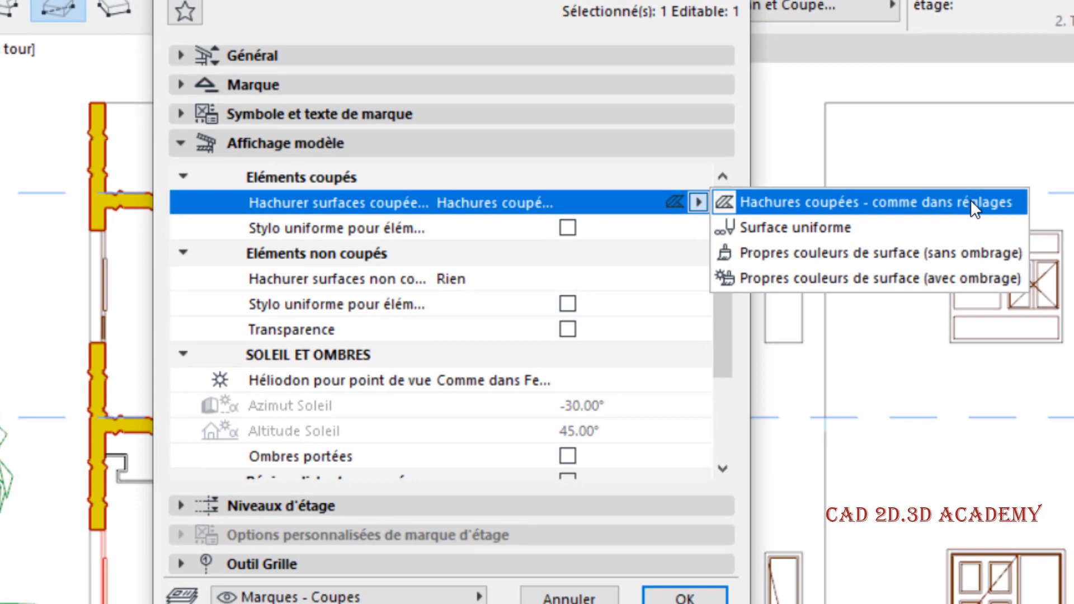
left_click(955, 201)
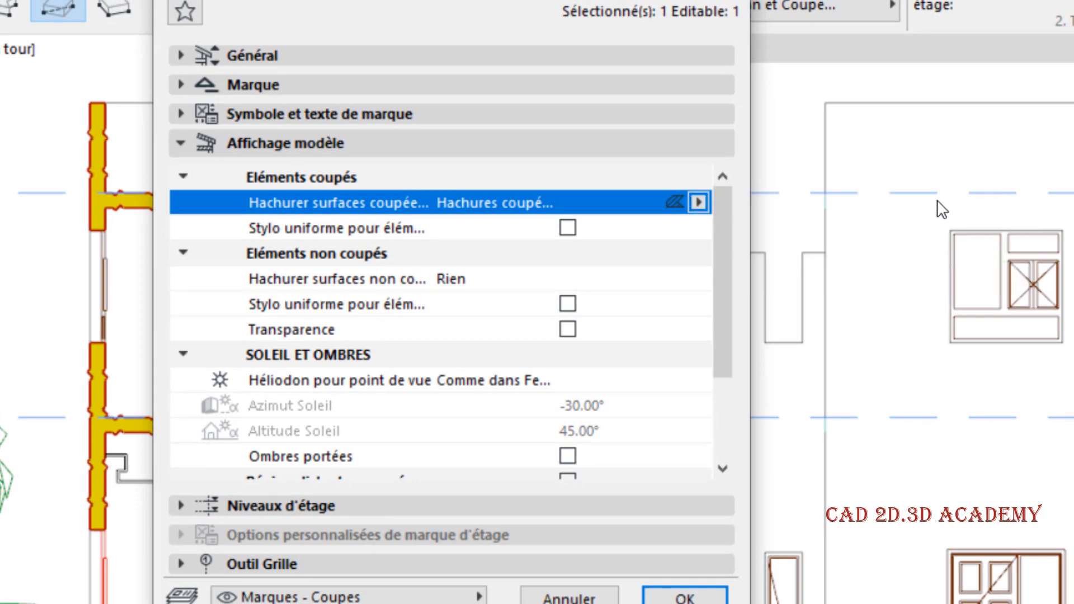
Set the section's cut surface fill to Surface uniforme with Peinture - Vermilion as the cut surface
left_click_drag(434, 1, 842, 0)
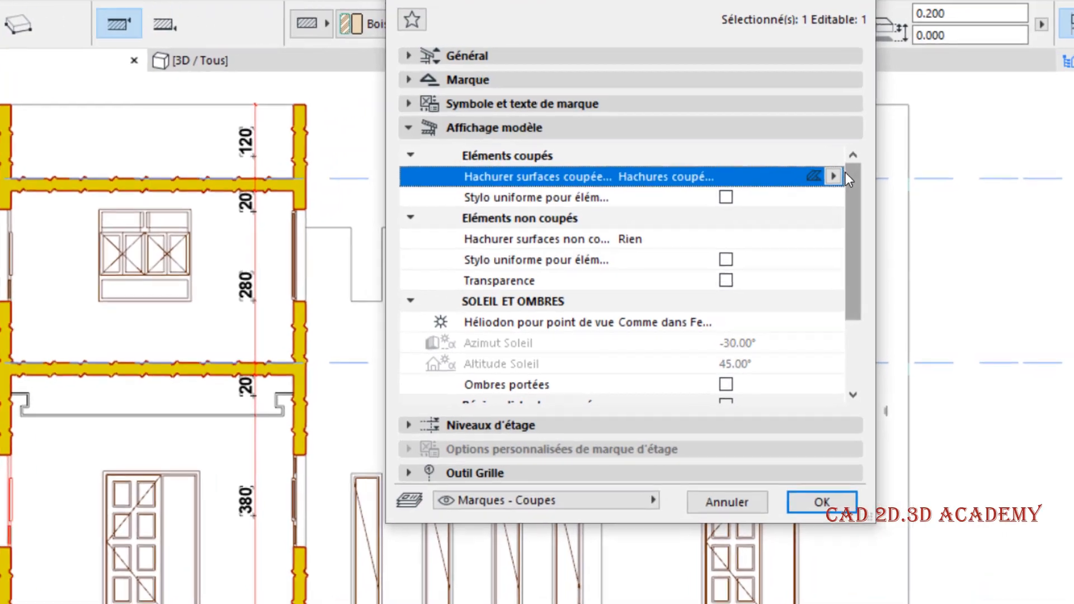
left_click(844, 168)
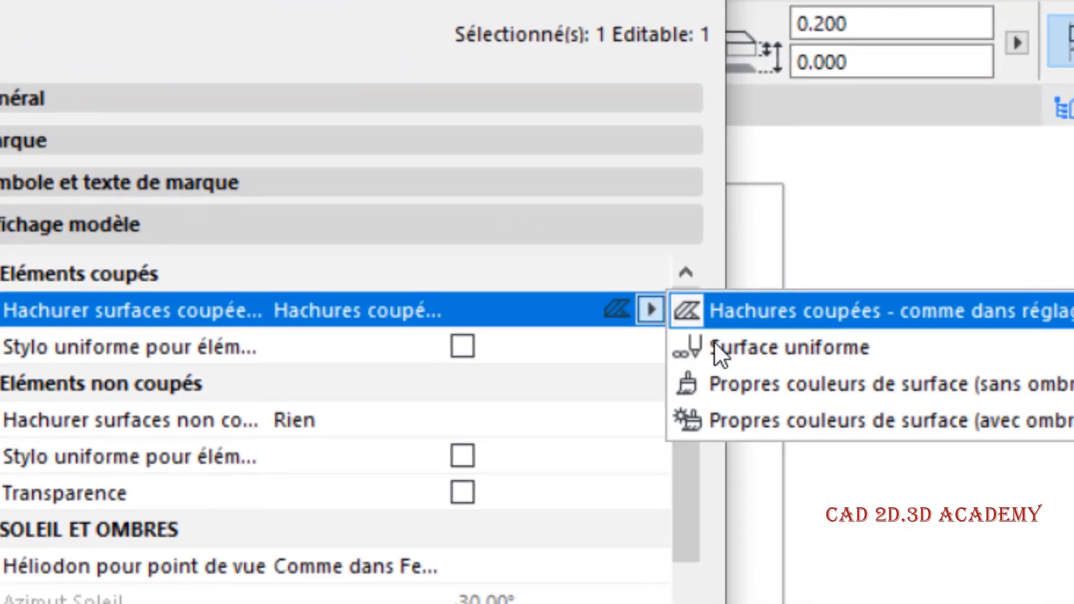
left_click(774, 347)
left_click(595, 344)
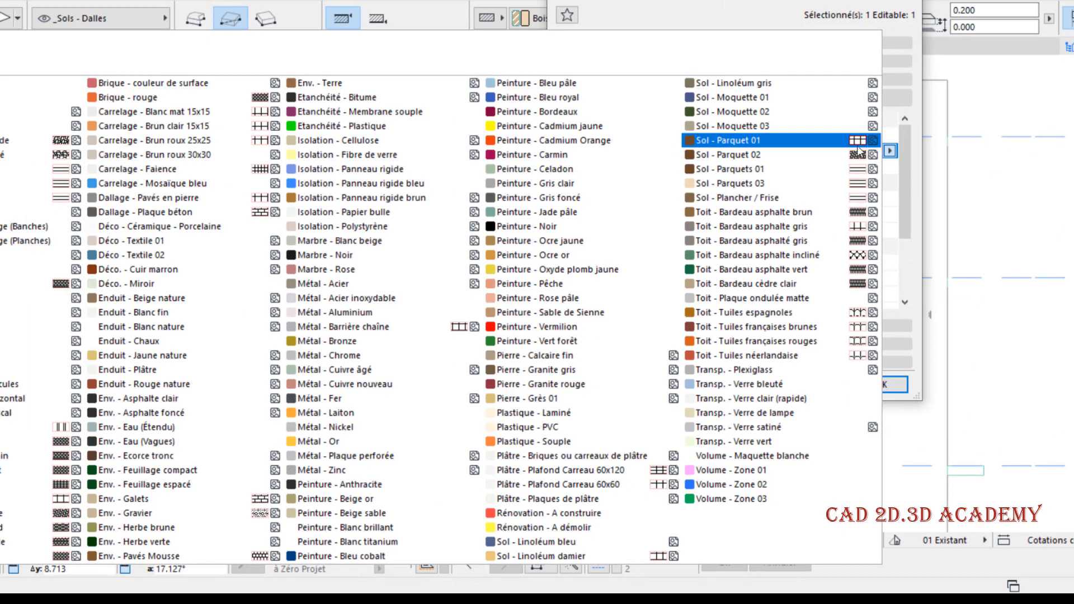
left_click(858, 144)
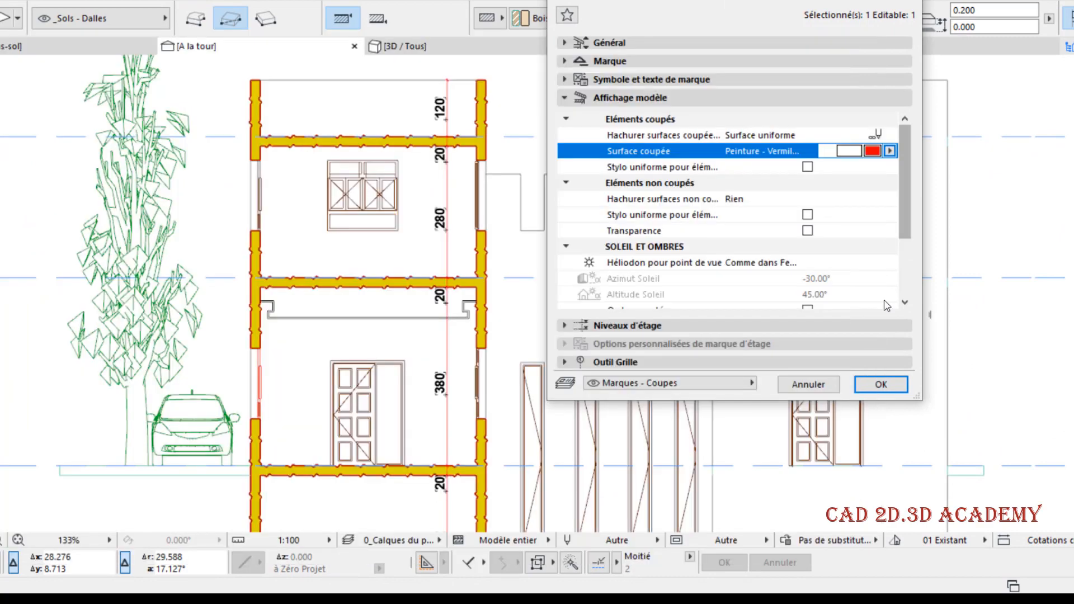
Apply the uniform Vermilion cut surface settings to the A la tour section
left_click(886, 384)
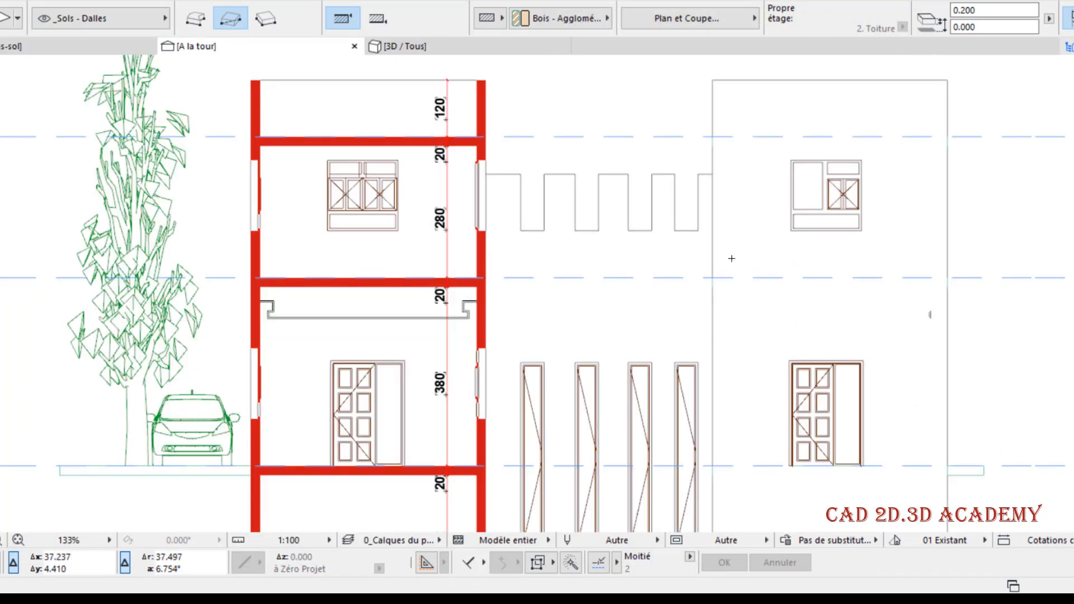
mouse_move(343, 243)
middle_mouse_down()
mouse_move(407, 233)
mouse_move(390, 250)
mouse_move(338, 227)
middle_mouse_up()
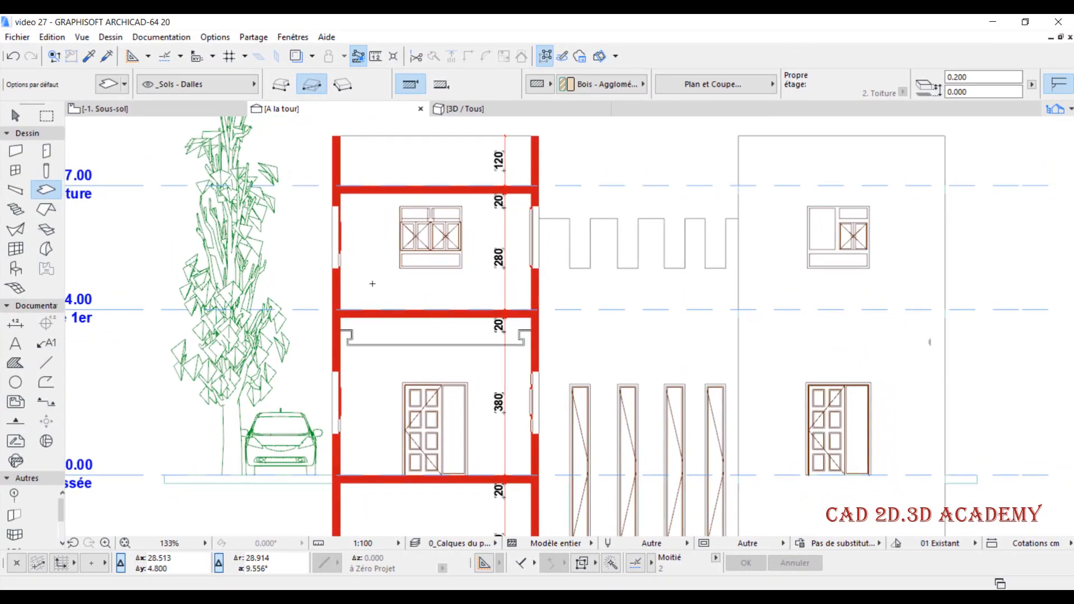
Compare the walls in the Sous-sol and Rez-de-chaussée plans with the cut walls in the A la tour section
left_click(186, 113)
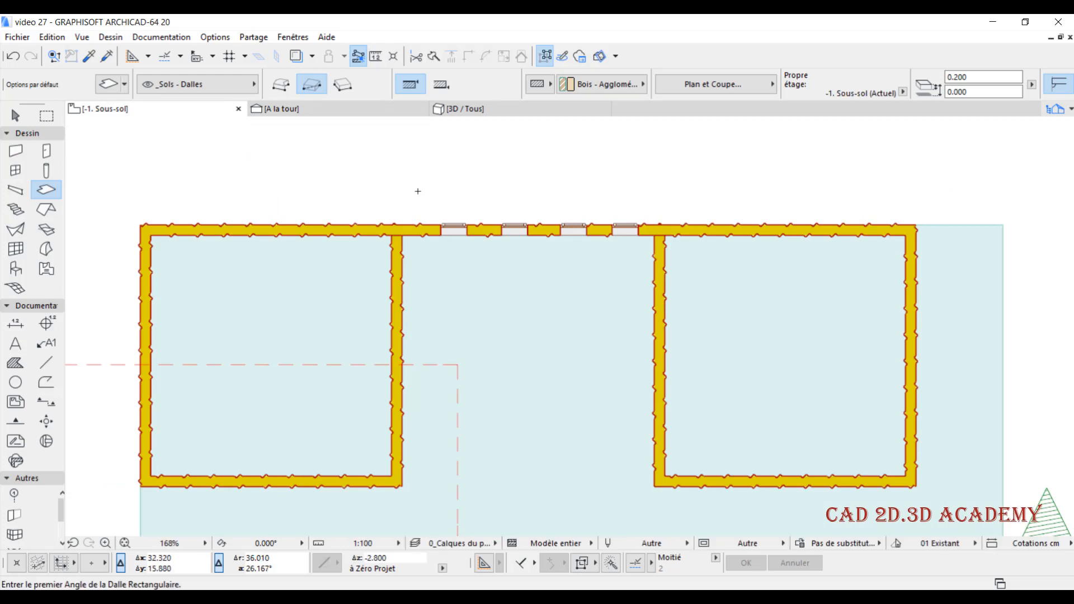
key("ctrl+Up")
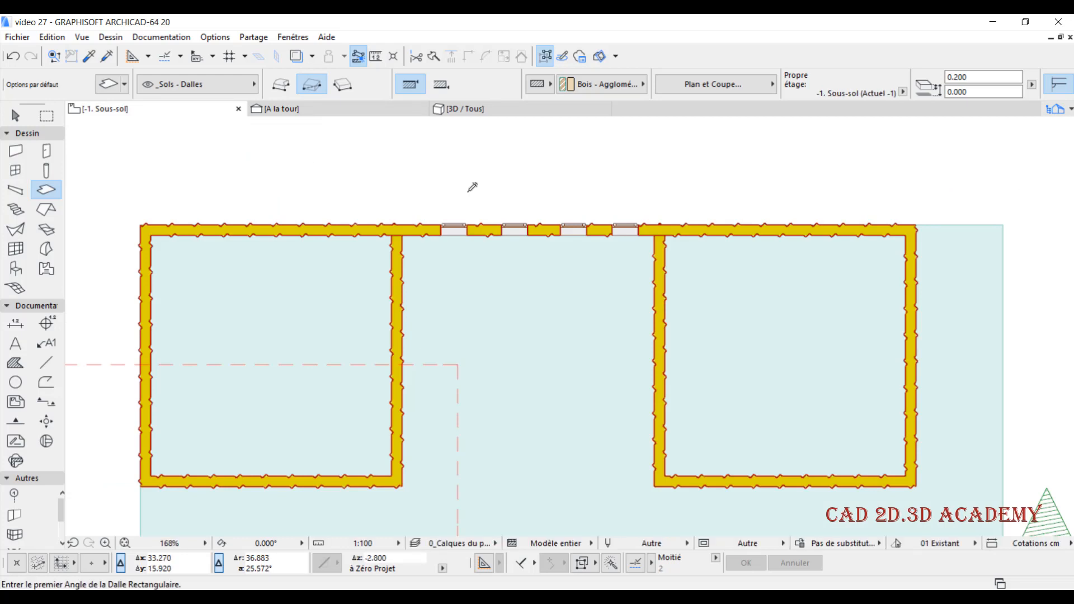
scroll(471, 282, "down", 3)
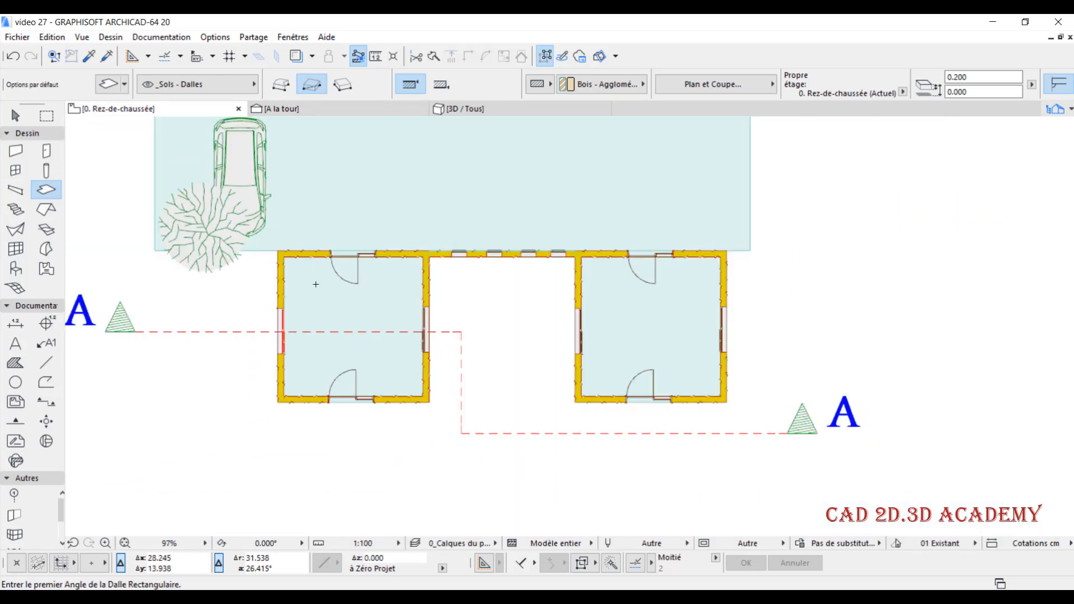
middle_click_drag(313, 283, 344, 287)
scroll(339, 286, "up", 4)
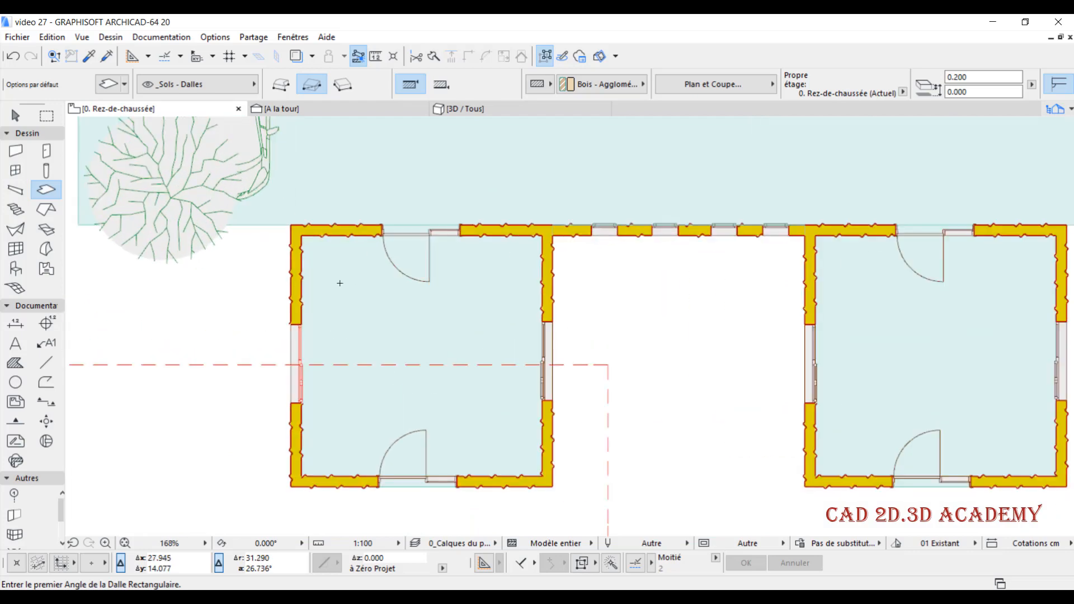
left_click(308, 110)
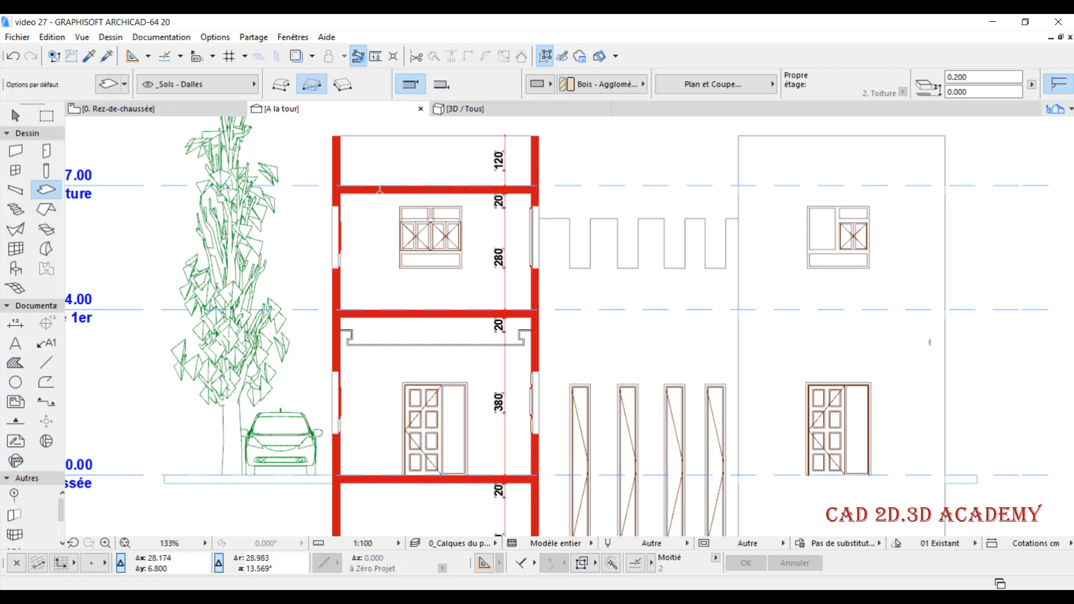
Review the cut line type and pen settings of the roof-level wall cut in the section
scroll(378, 191, "up", 1)
left_click(330, 150)
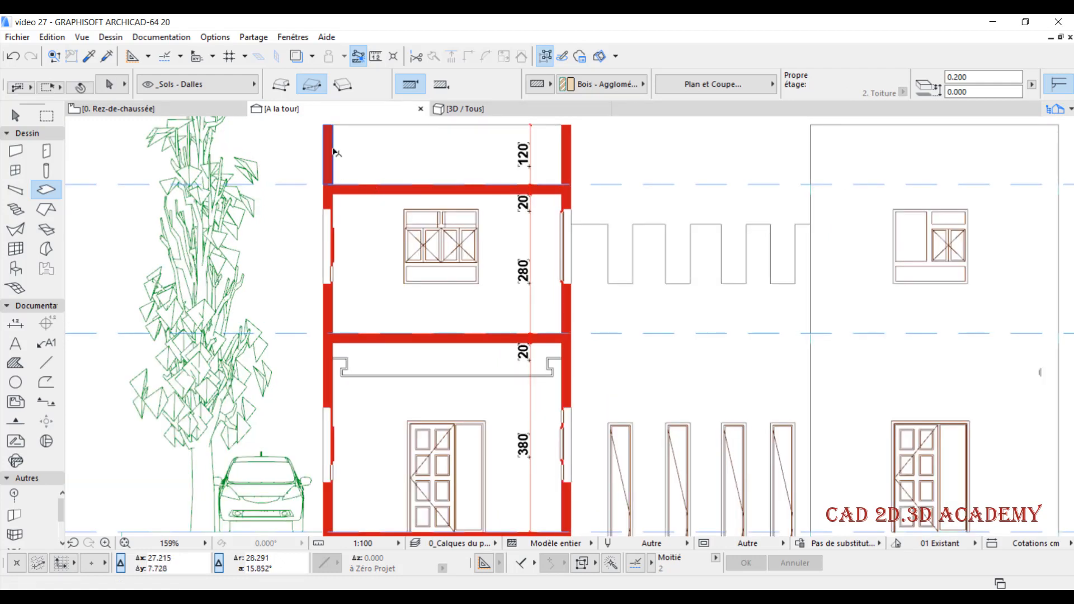
key("ctrl+t")
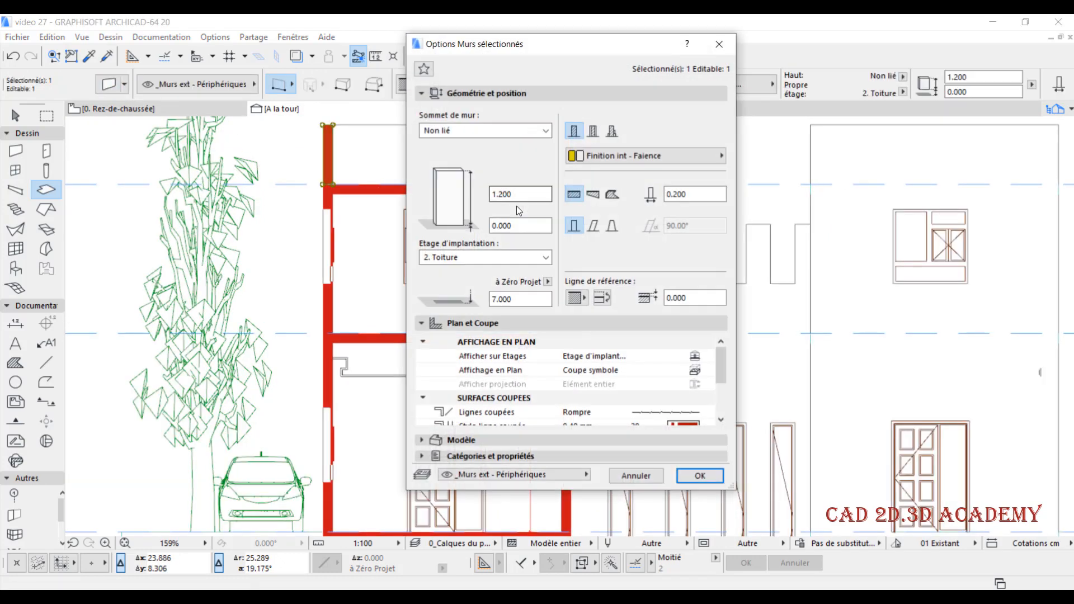
scroll(687, 369, "down", 3)
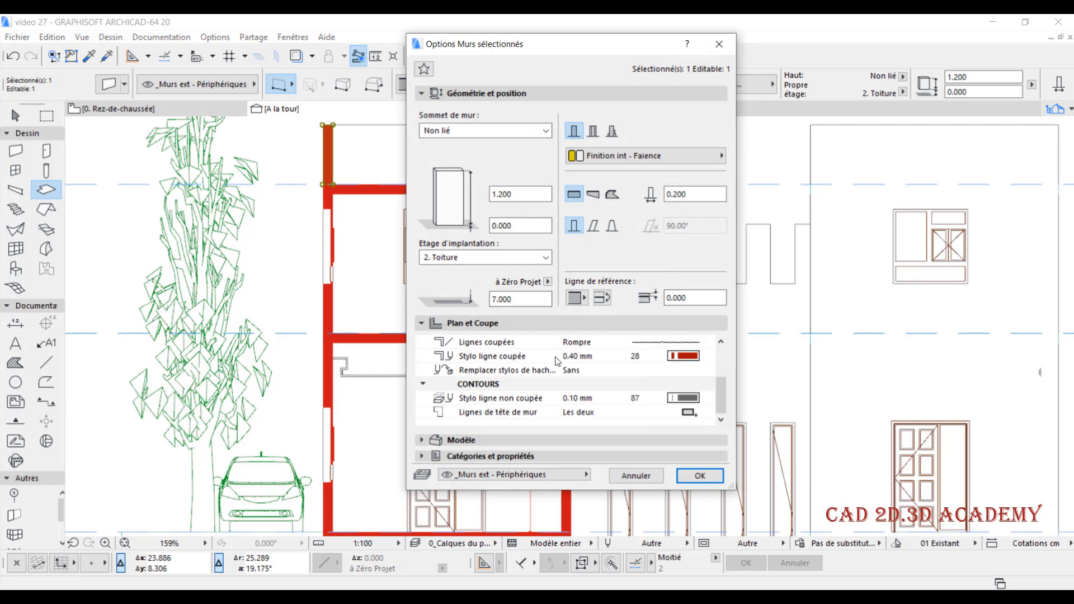
left_click(724, 51)
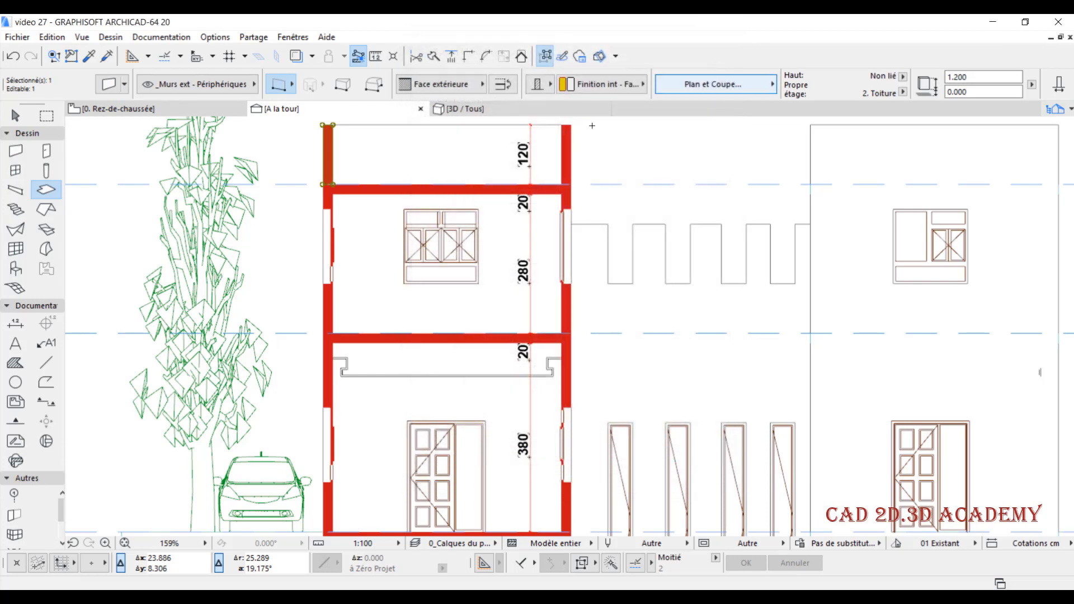
Review the cut element options in the A la tour section's settings and examine the cut outlines of the walls and slab
right_click(322, 104)
left_click(363, 227)
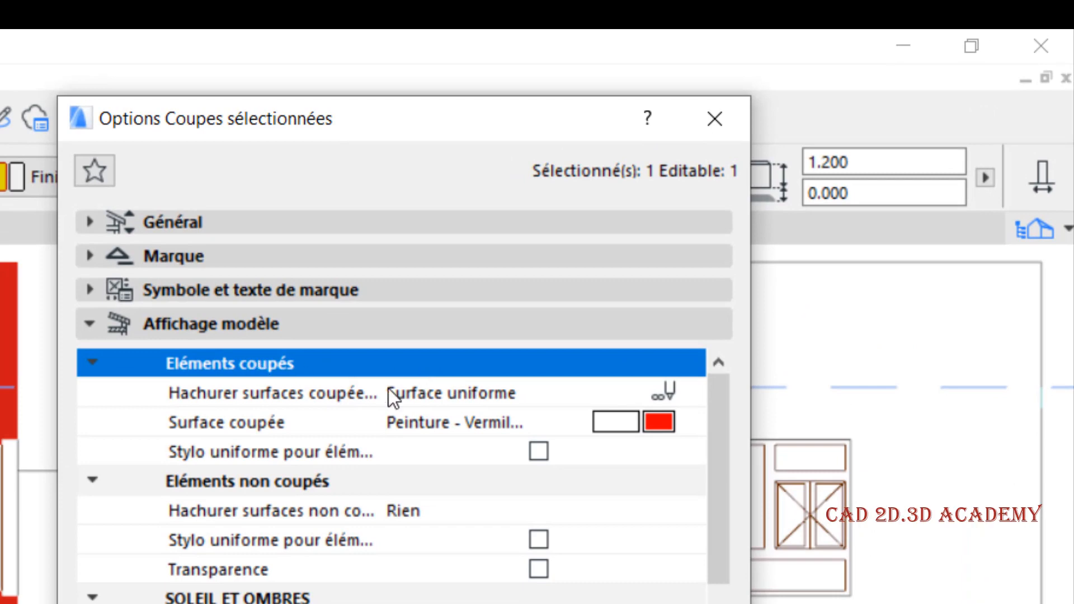
left_click(425, 402)
left_click(689, 393)
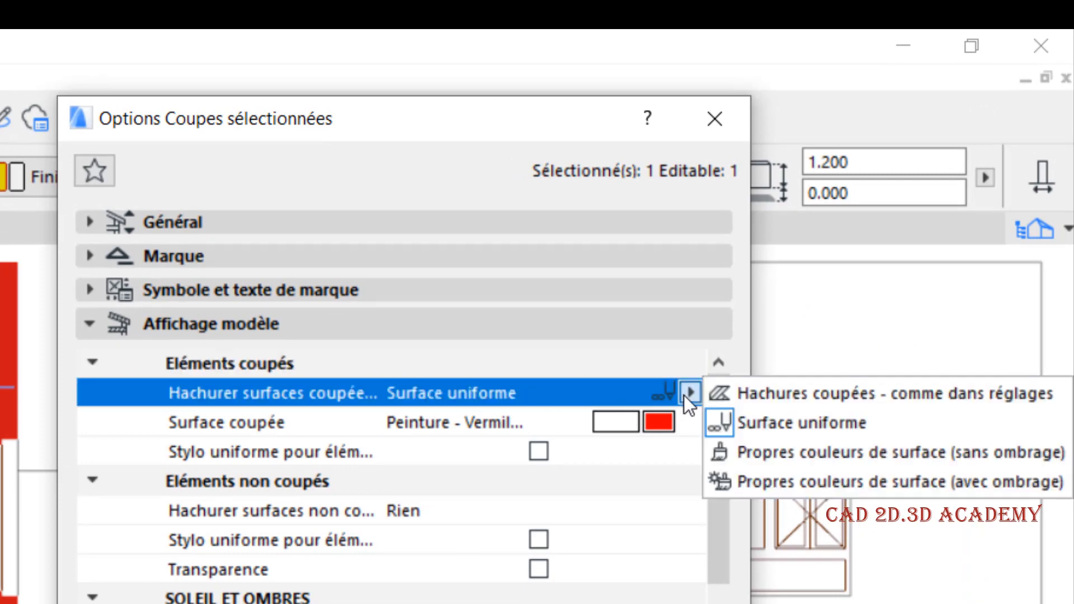
left_click(773, 421)
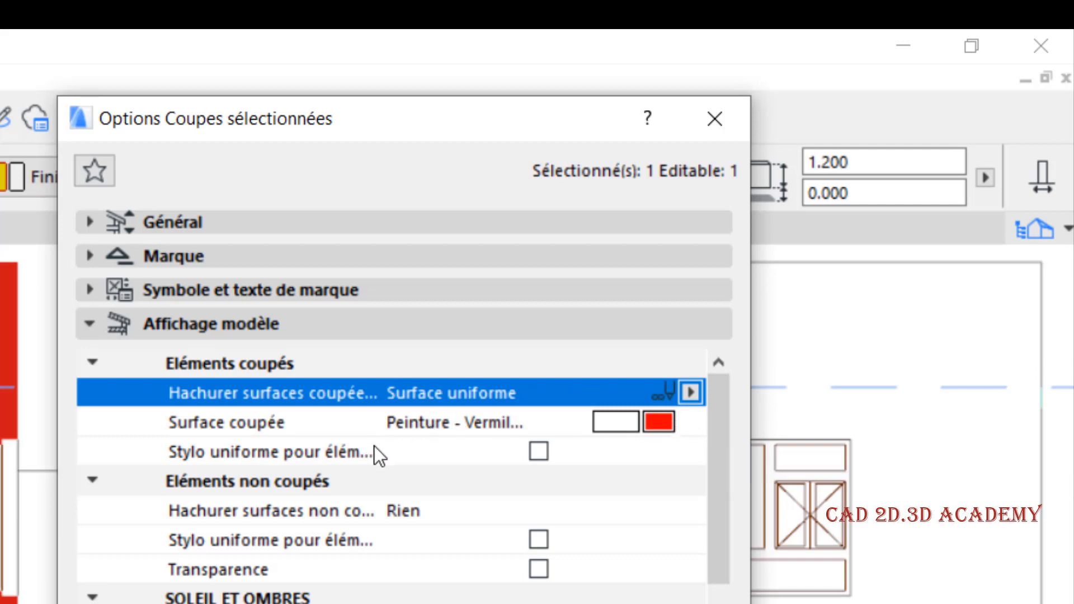
left_click(310, 451)
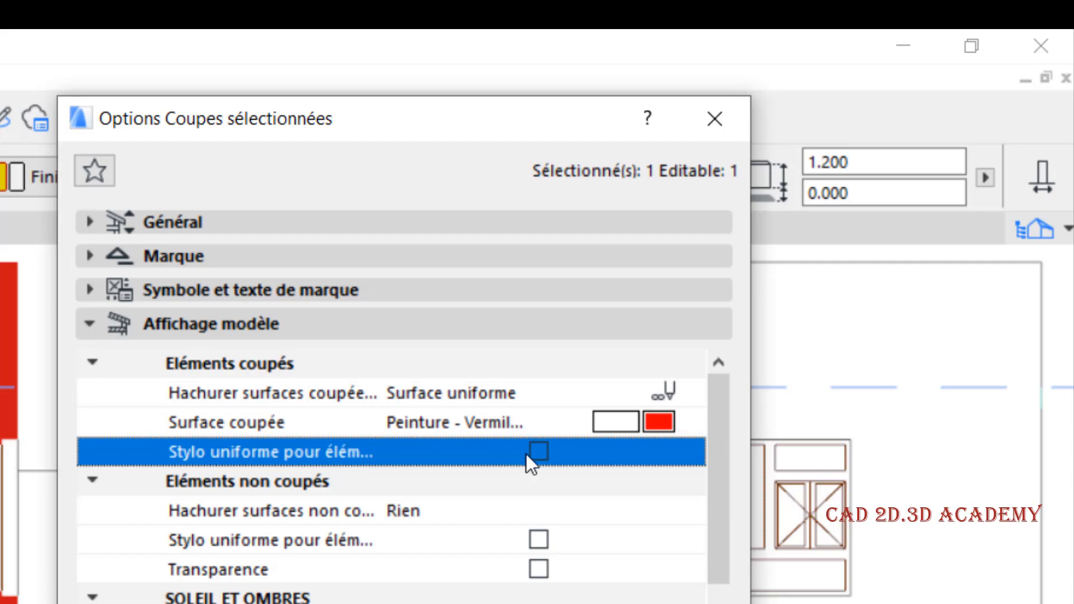
key("Return")
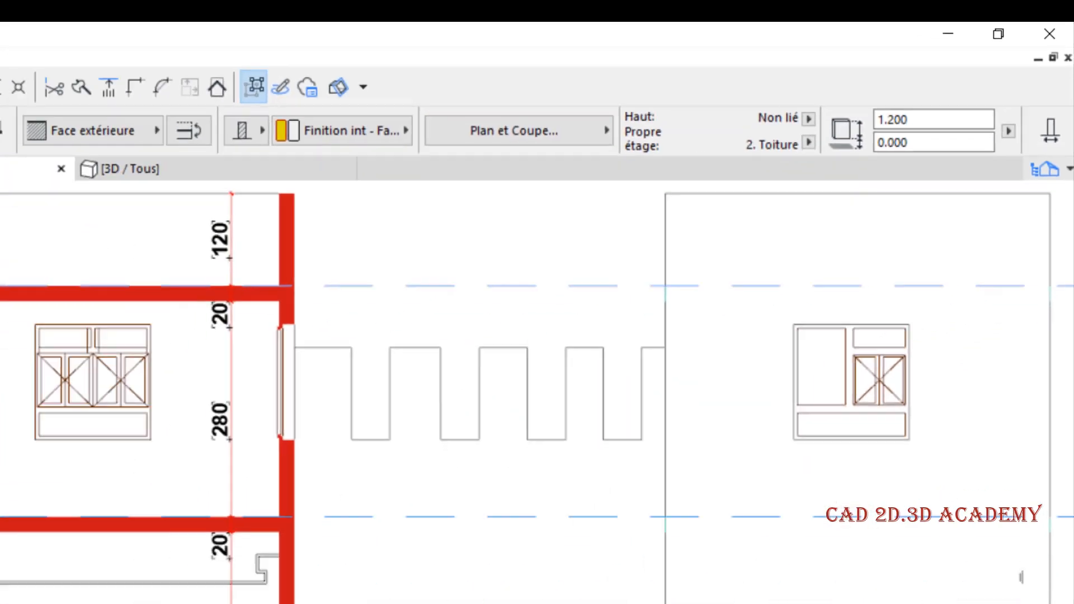
scroll(371, 313, "up", 5)
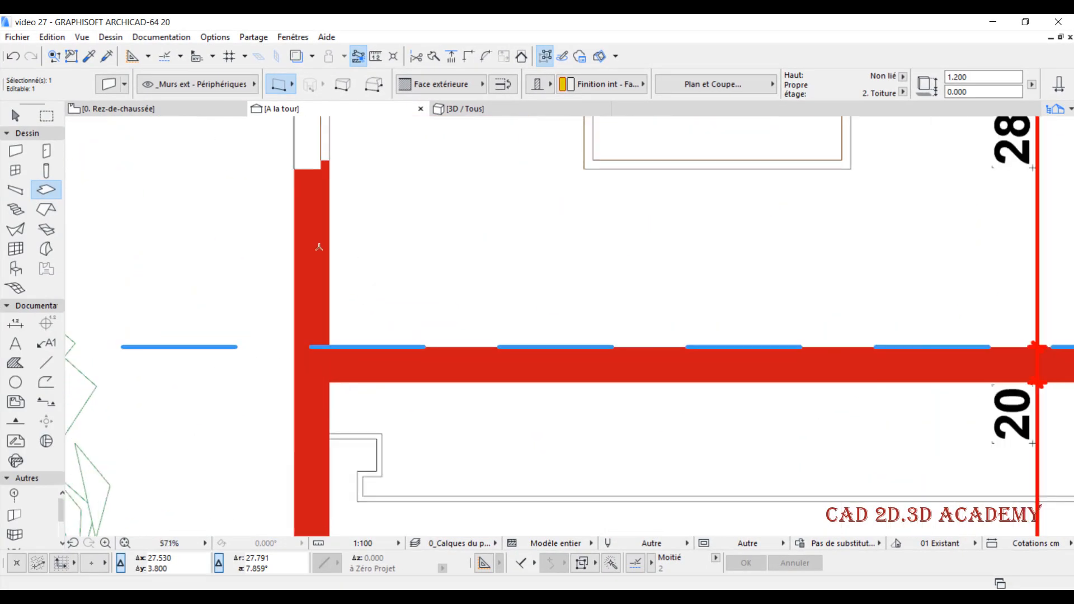
scroll(319, 247, "down", 2)
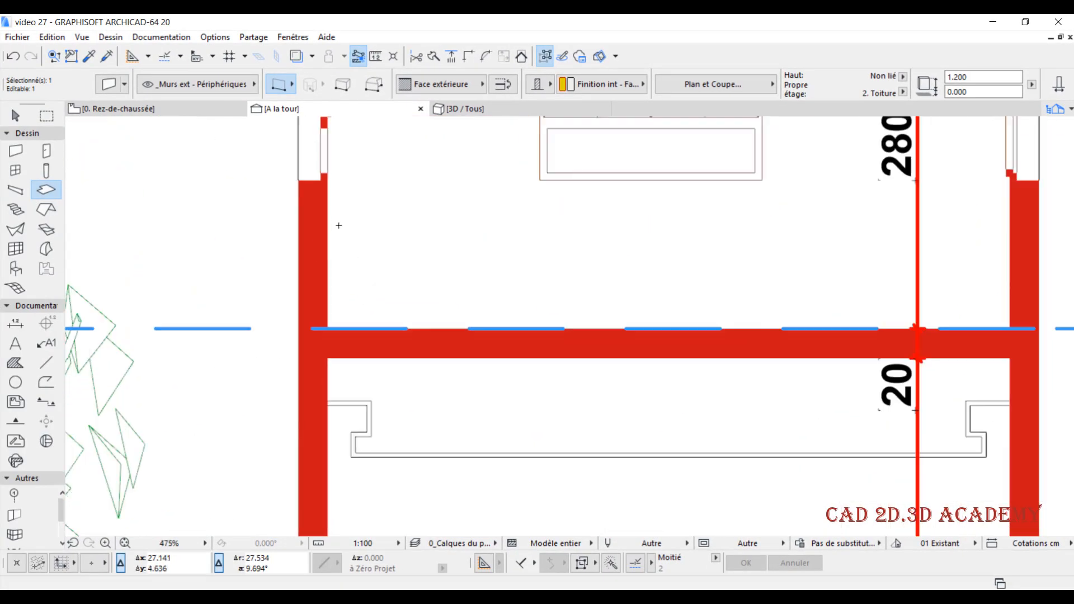
Enable the uniform pen for cut elements in the A la tour section, using cut line pen 147 at 0.60 mm
right_click(320, 108)
left_click(409, 229)
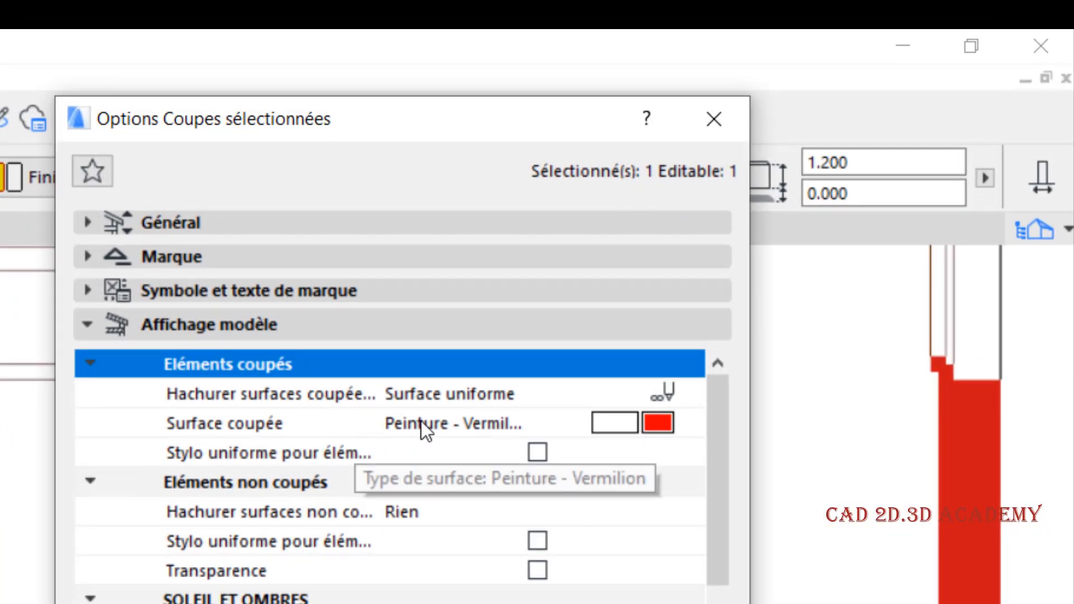
left_click(398, 456)
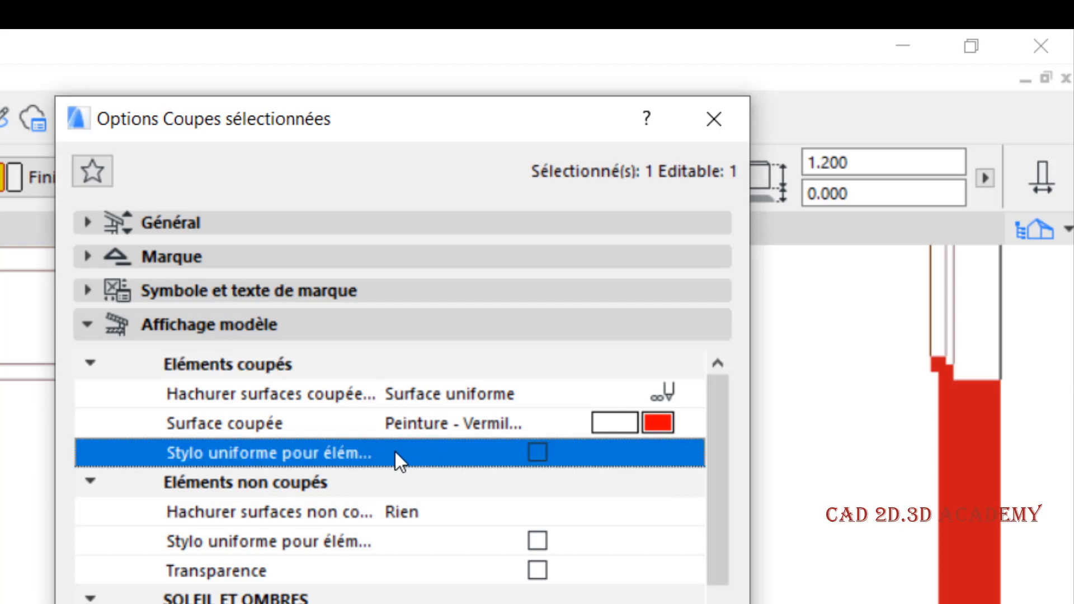
left_click(542, 454)
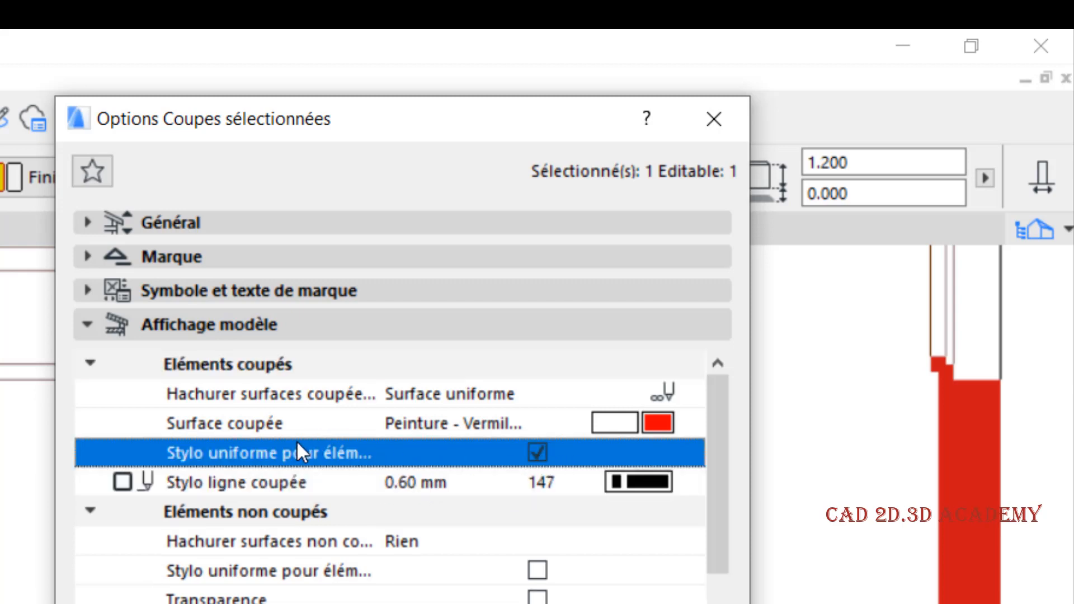
left_click(593, 483)
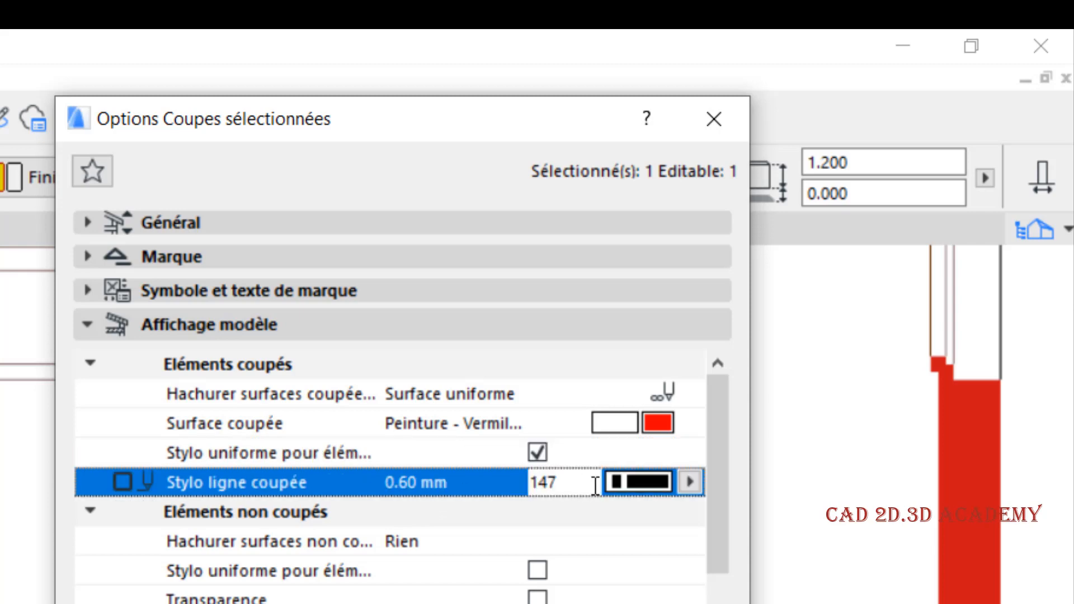
left_click(636, 488)
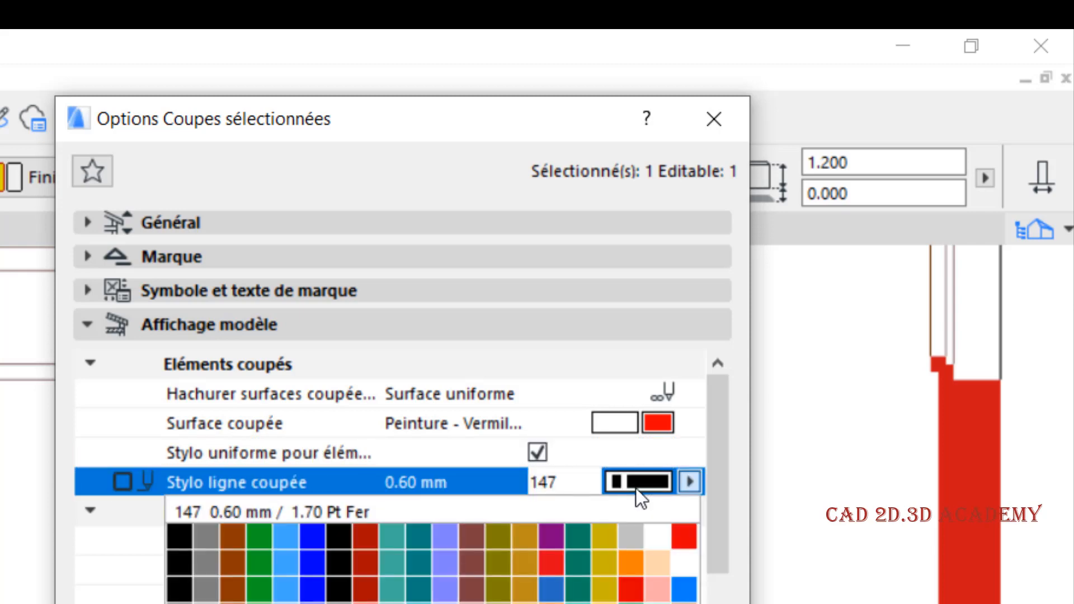
left_click(635, 483)
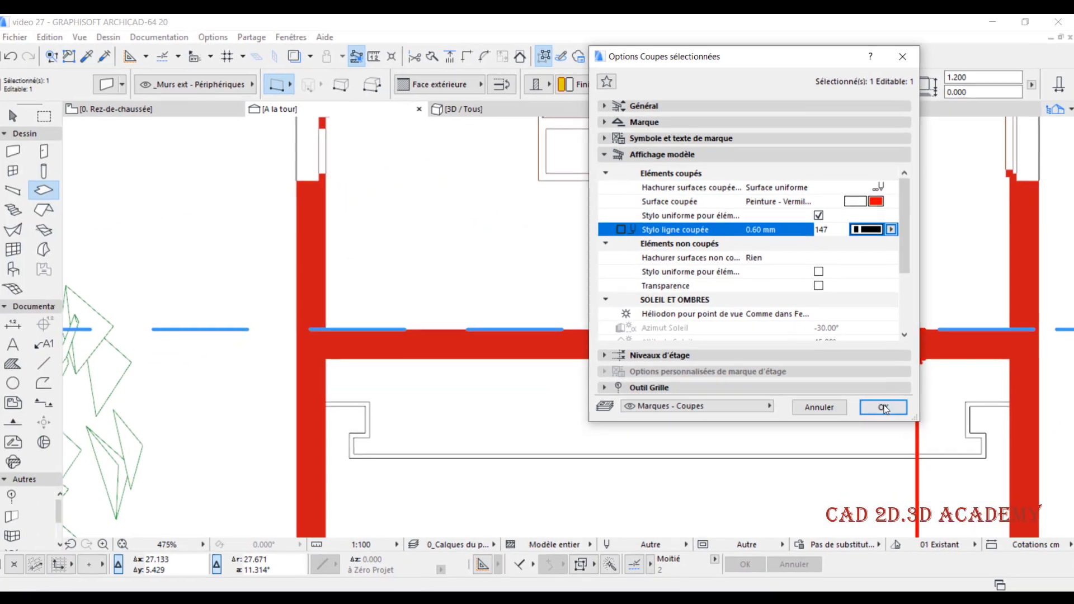
left_click(883, 408)
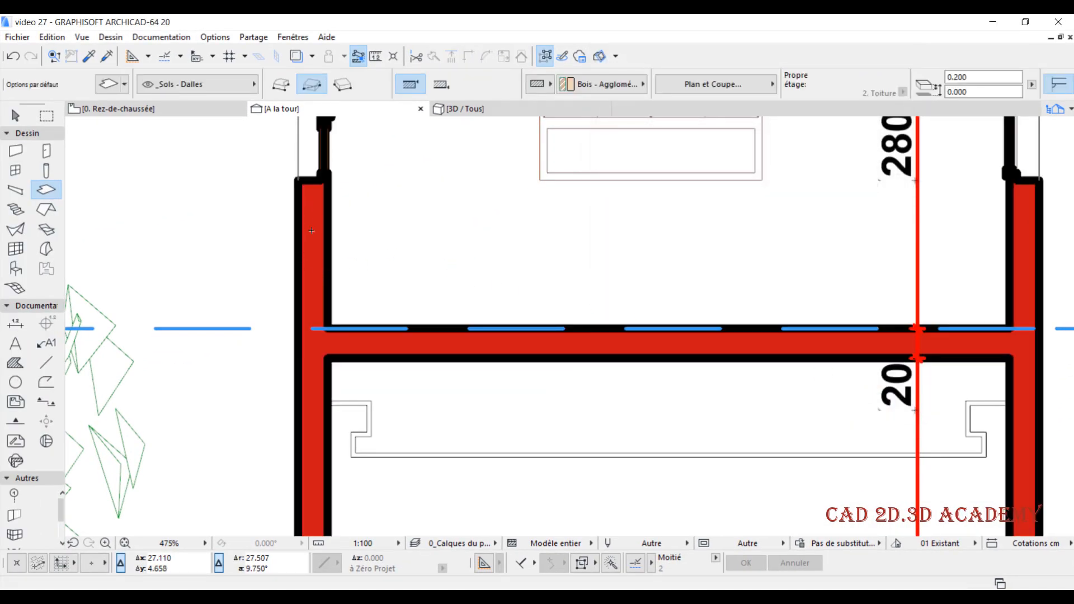
scroll(331, 340, "down", 3)
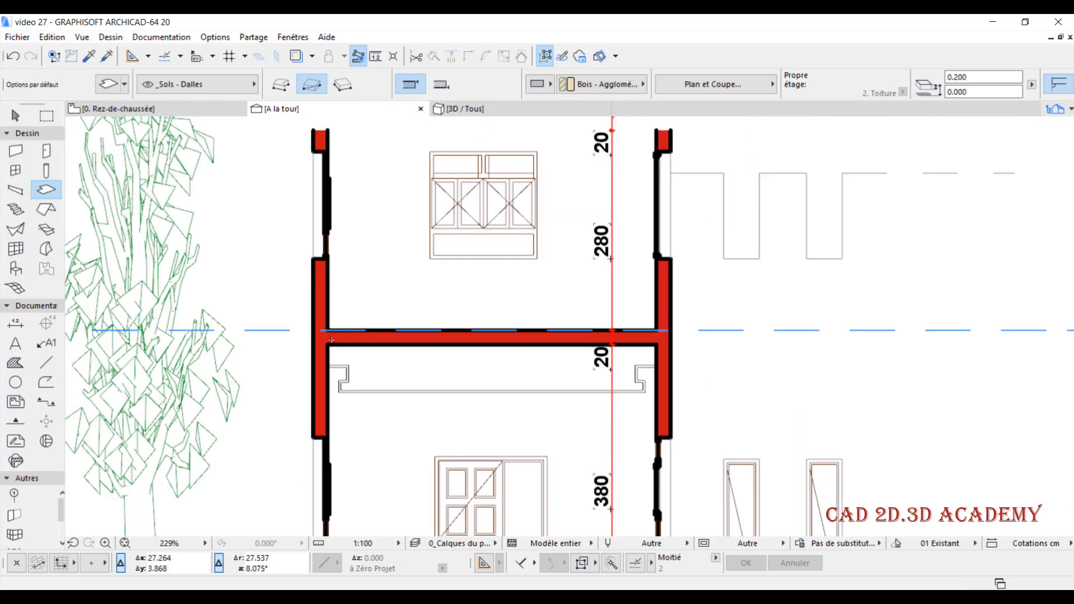
scroll(331, 339, "up", 1)
Set the A la tour section's uniform cut line pen to 27 at 0.40 mm
right_click(306, 109)
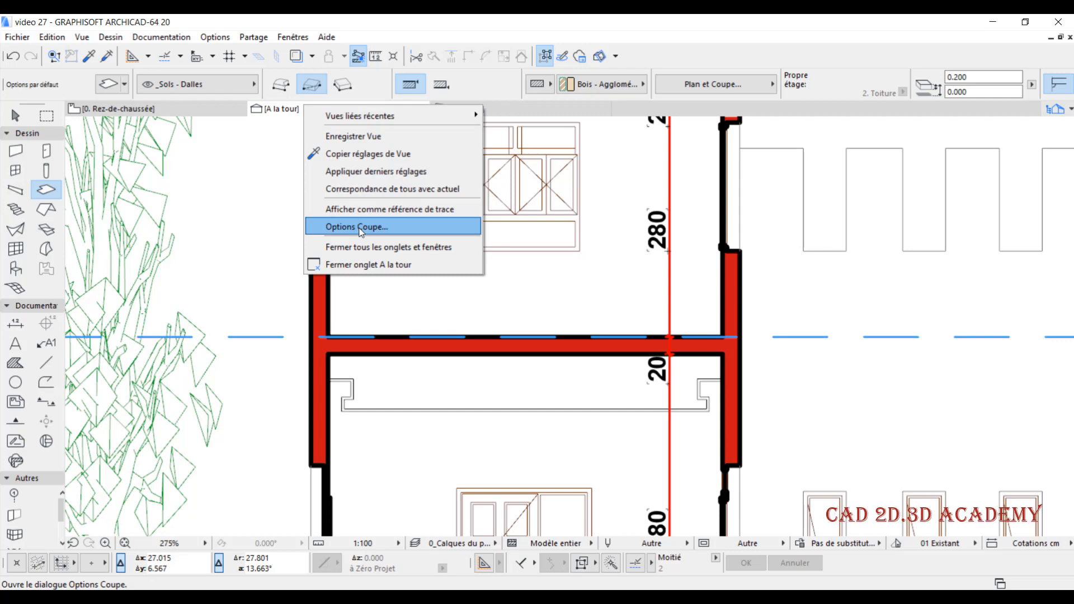
left_click(361, 227)
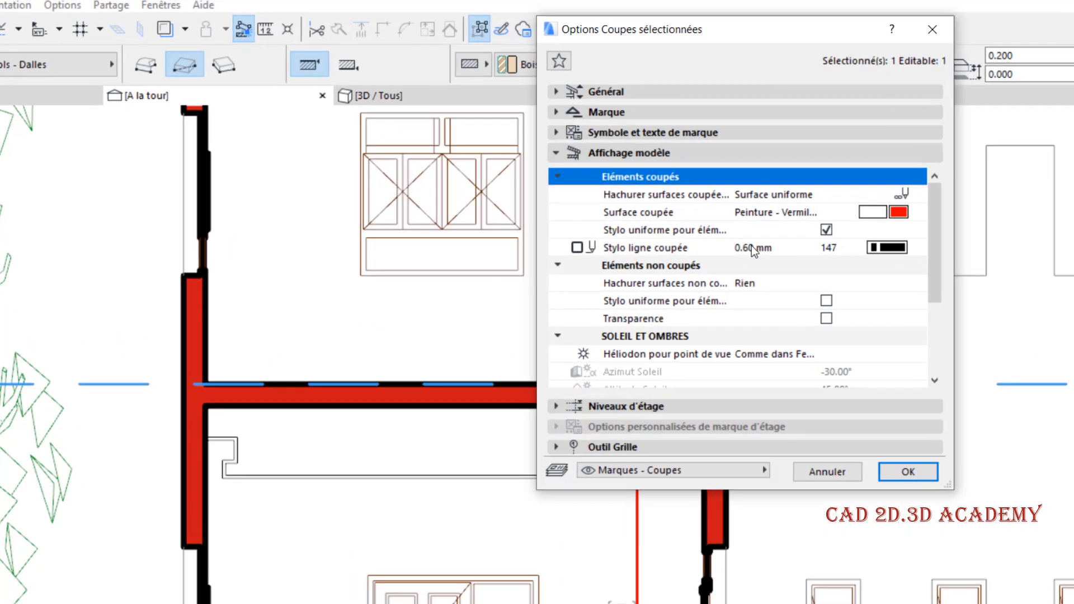
left_click(825, 229)
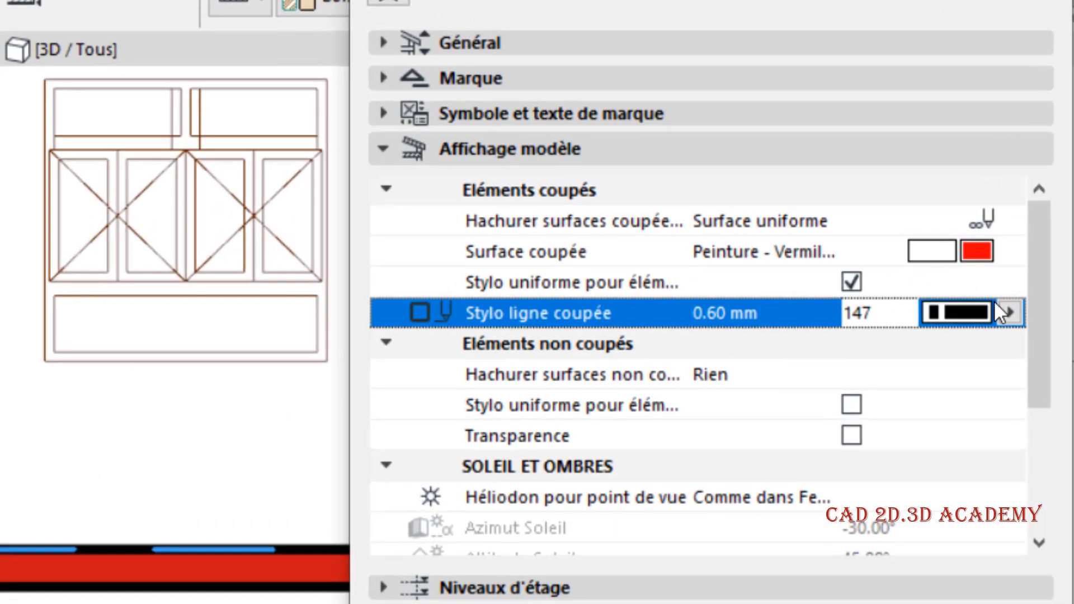
left_click(891, 230)
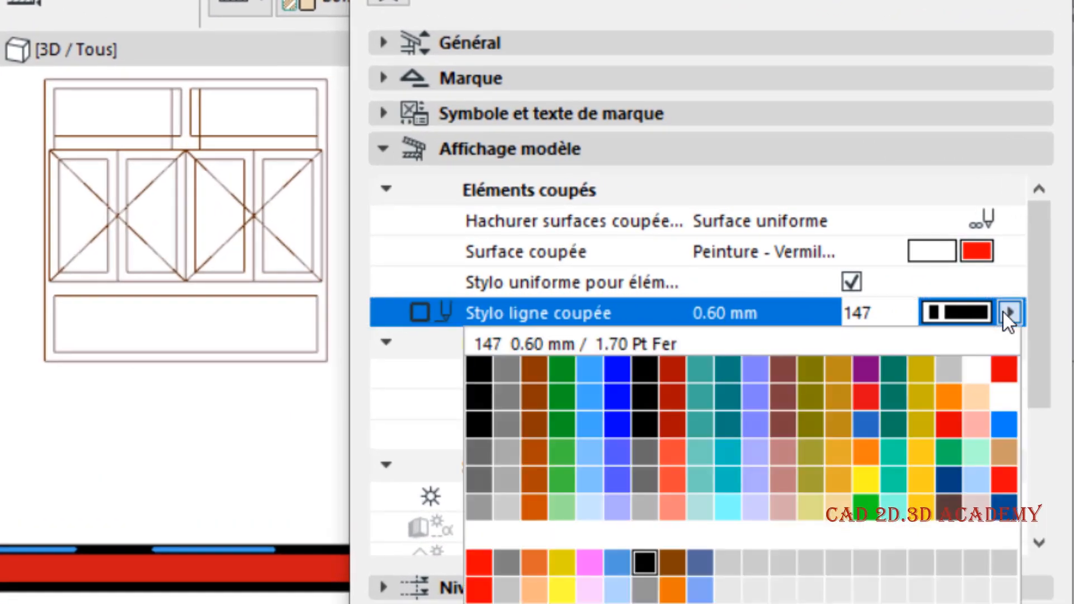
left_click(646, 398)
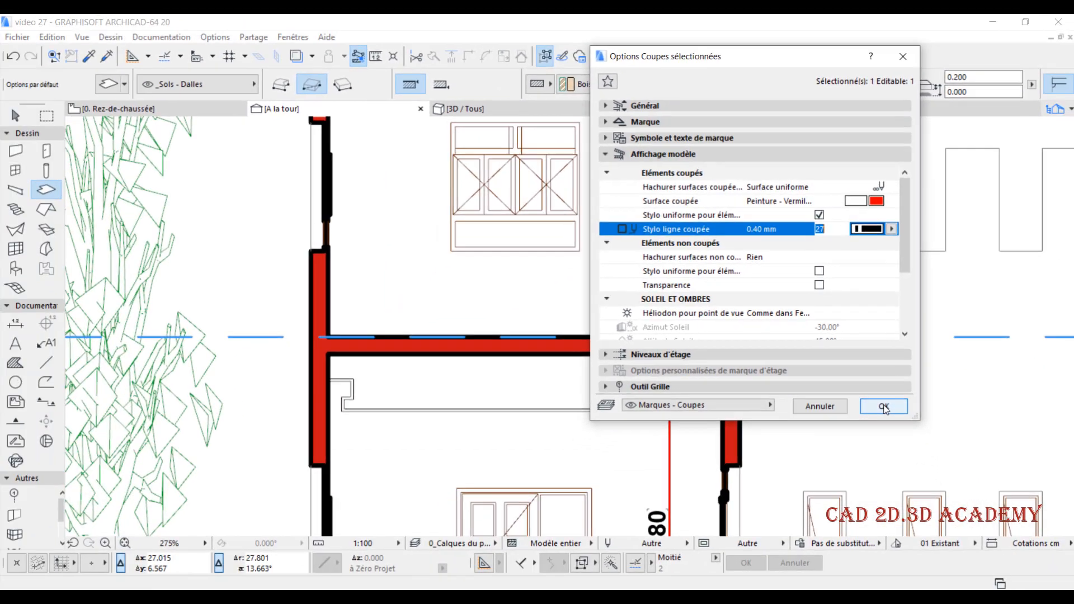
left_click(872, 392)
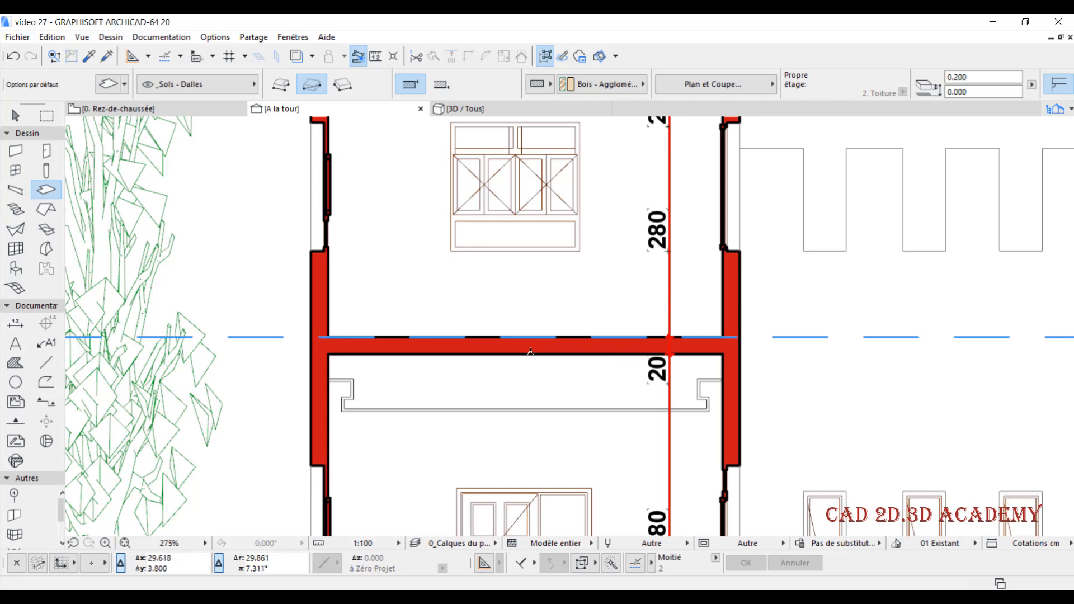
scroll(530, 351, "down", 4)
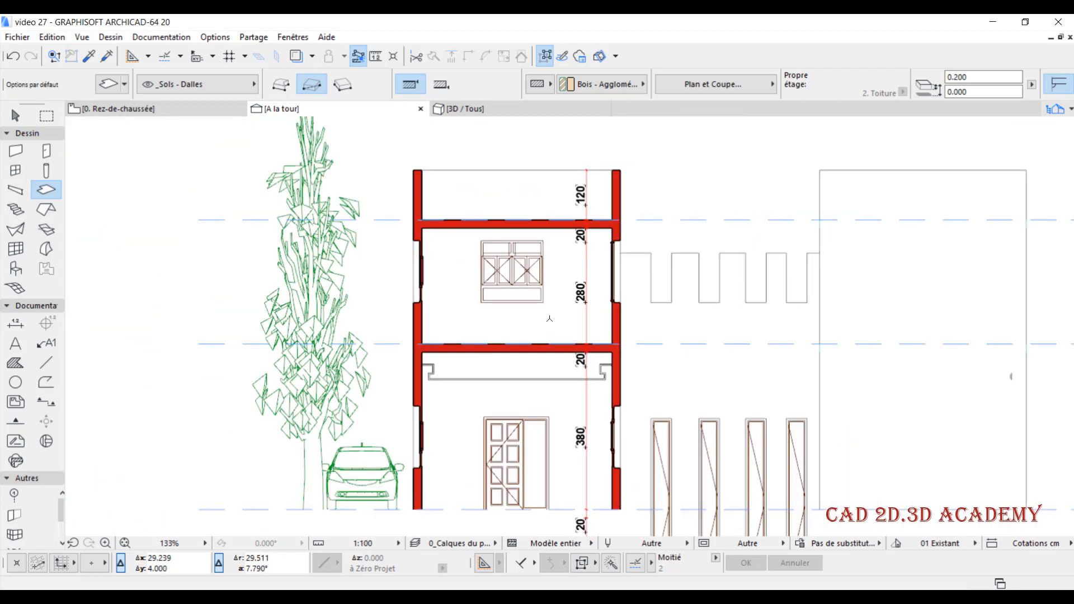
middle_click_drag(541, 334, 494, 293)
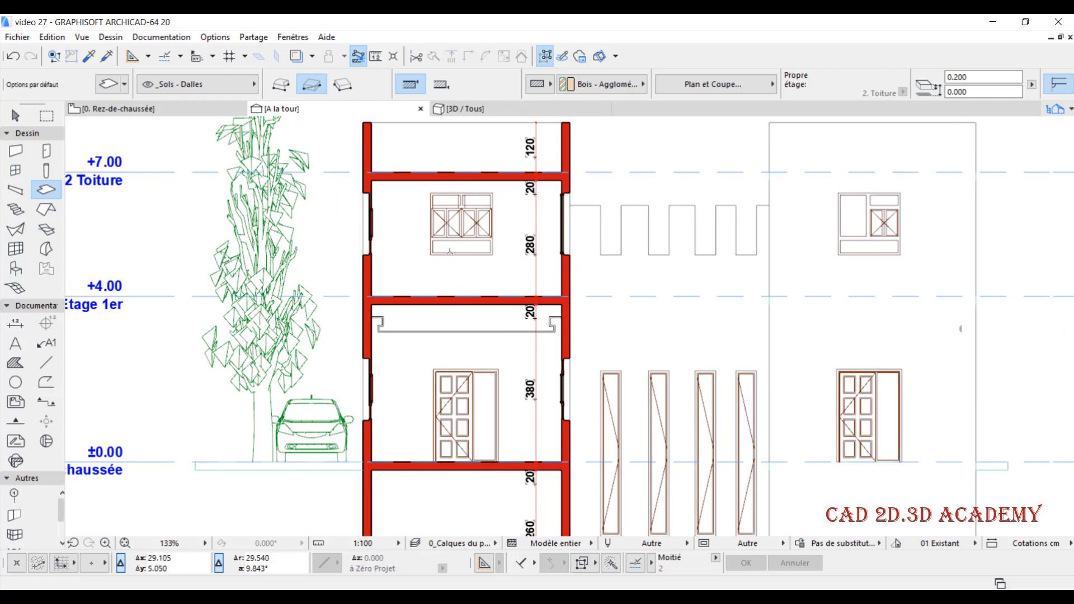
scroll(367, 250, "up", 3)
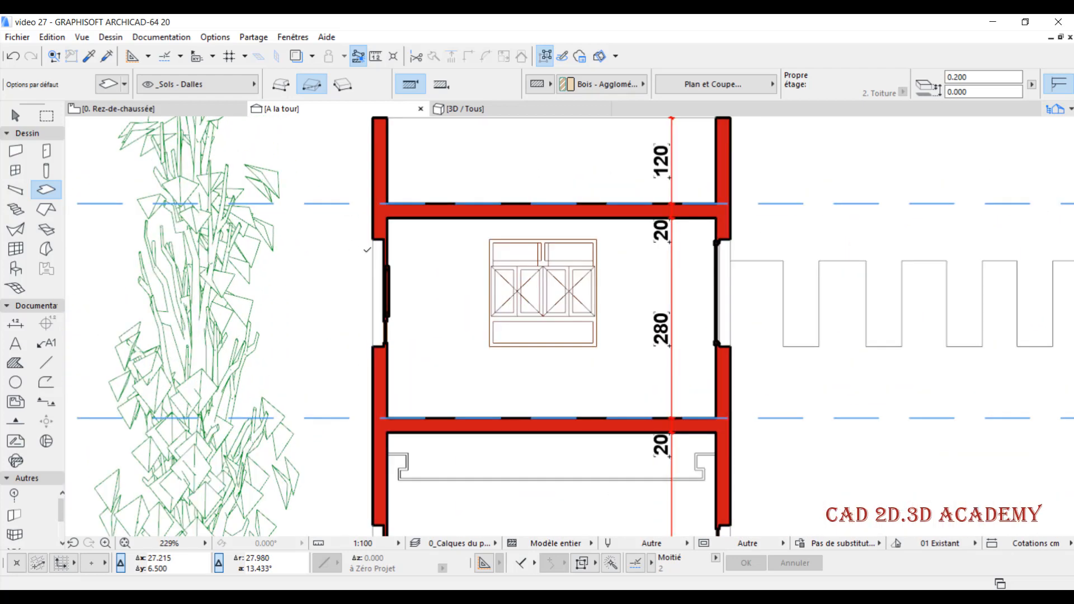
Select the left first-floor window in the A la tour section and examine its cut outlines
scroll(367, 250, "up", 2)
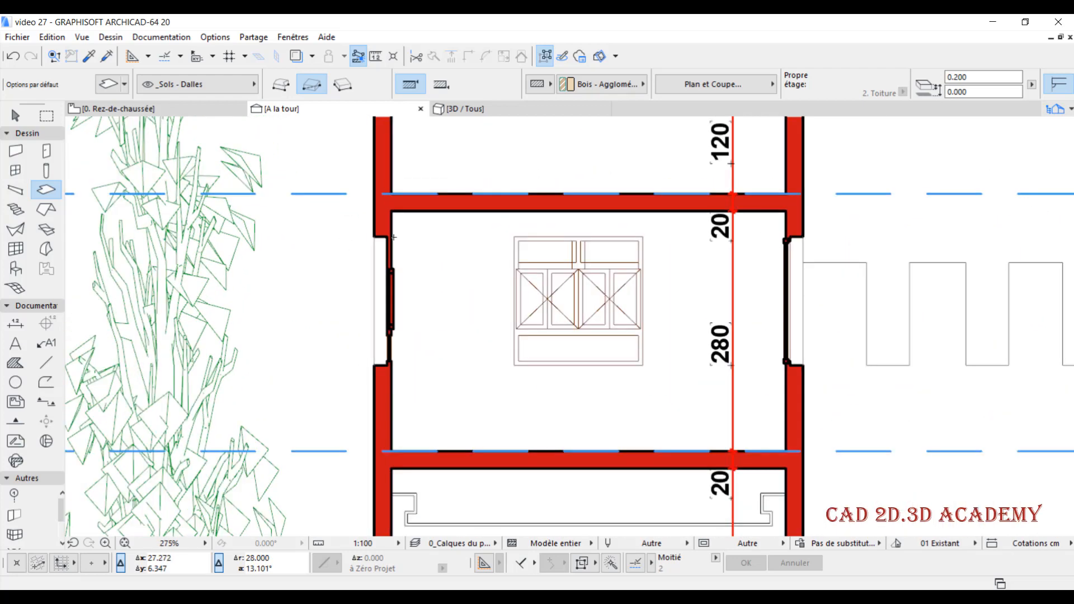
scroll(395, 250, "up", 2)
left_click(384, 238, "shift")
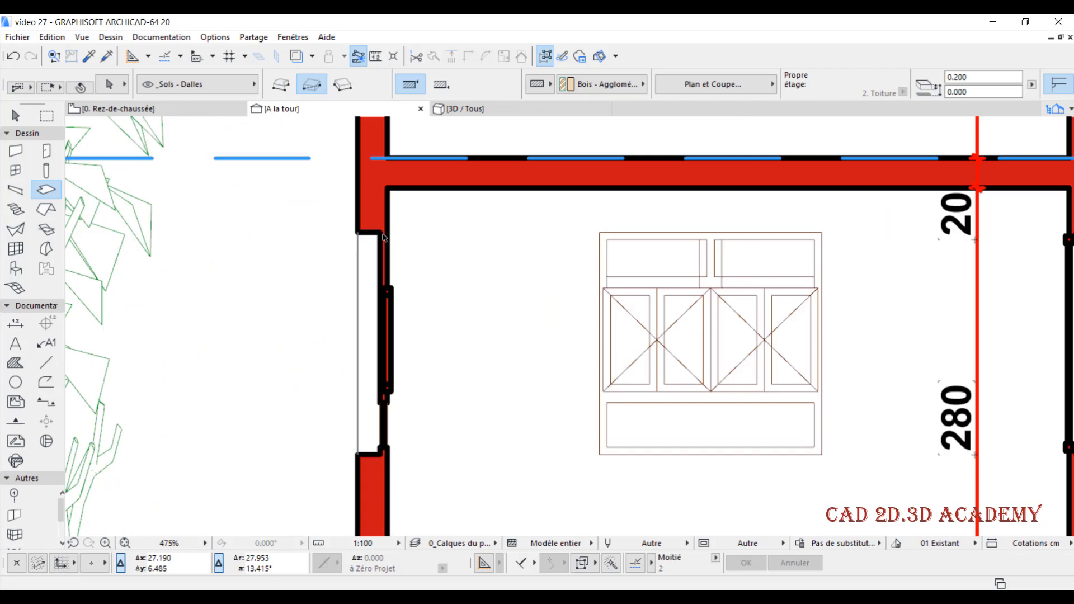
left_click(384, 238, "shift")
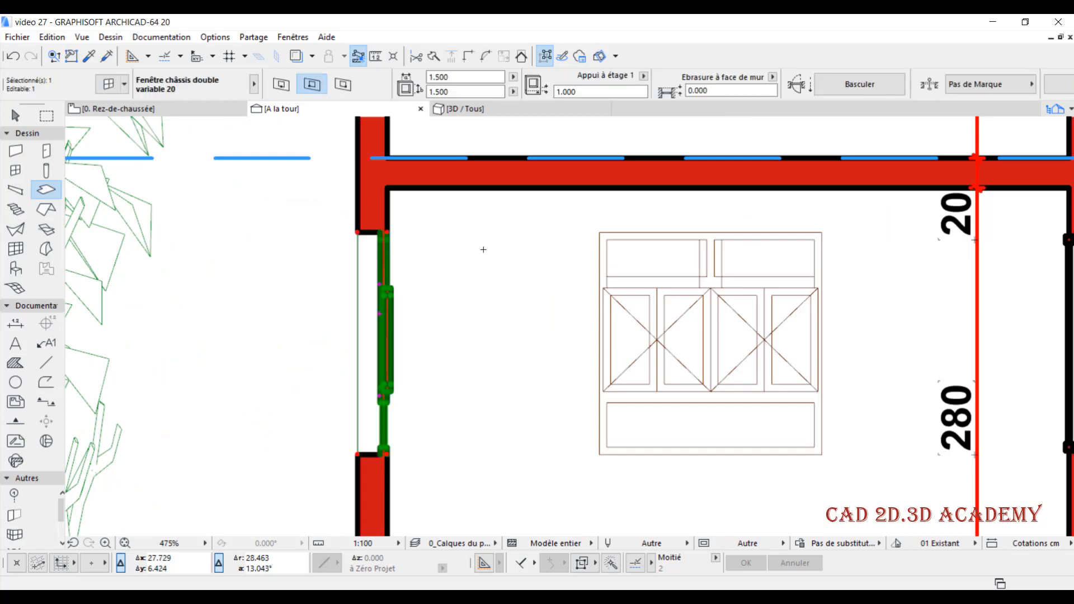
scroll(483, 249, "up", 1)
scroll(479, 256, "down", 1)
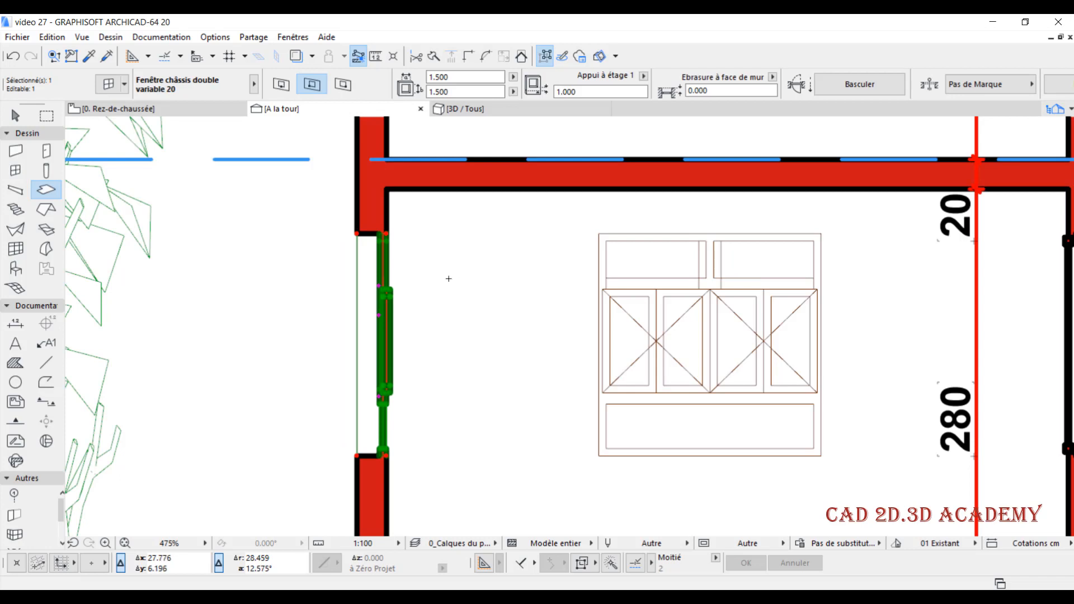
key("Escape")
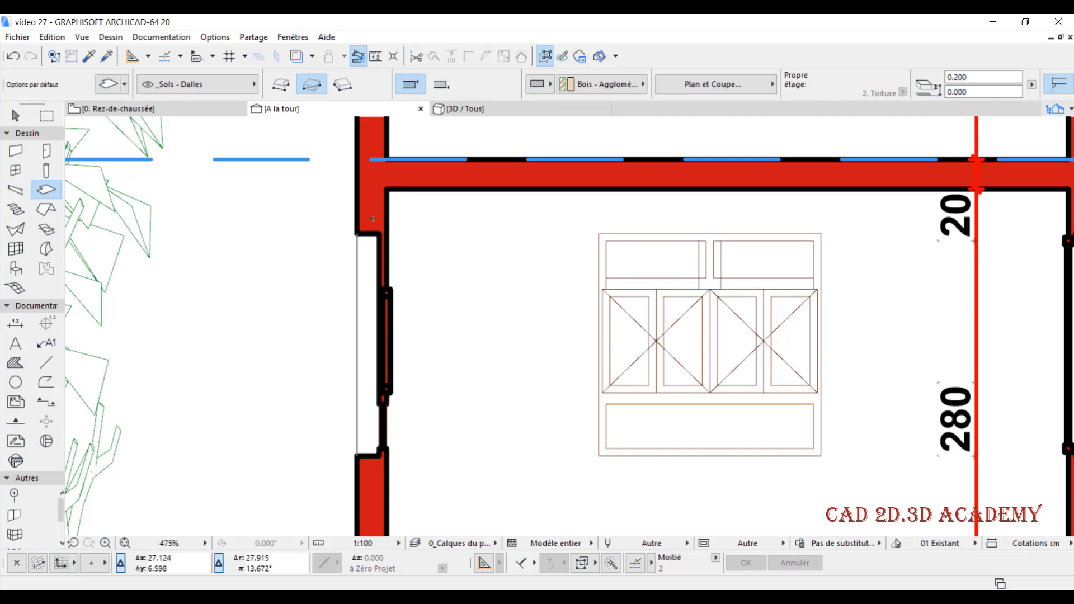
Examine the cut outlines of the ground-floor windows, walls and slabs across the A la tour section
scroll(375, 270, "down", 4)
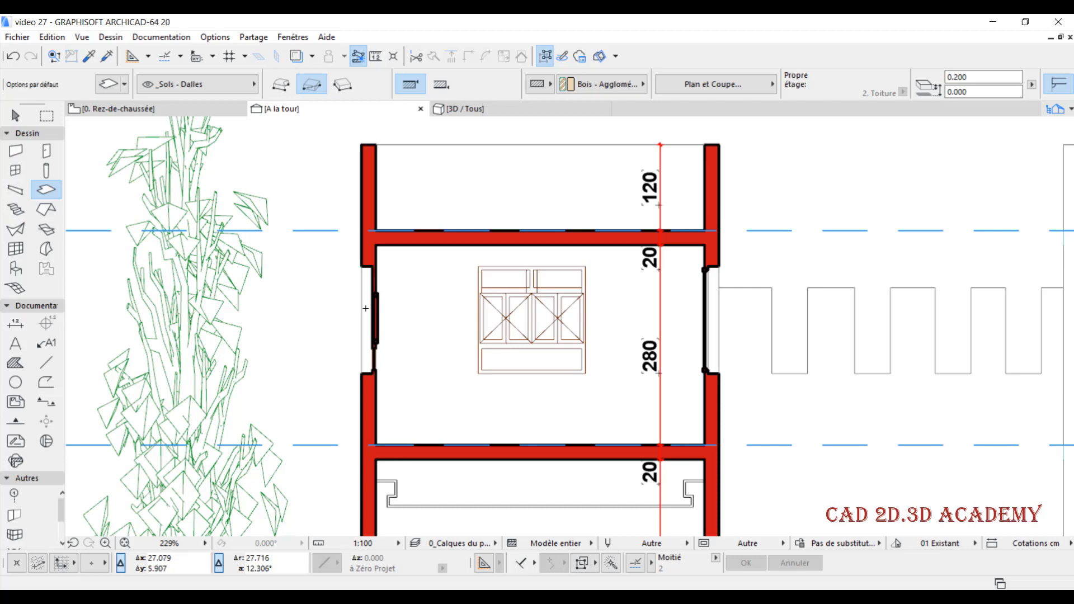
scroll(366, 308, "down", 1)
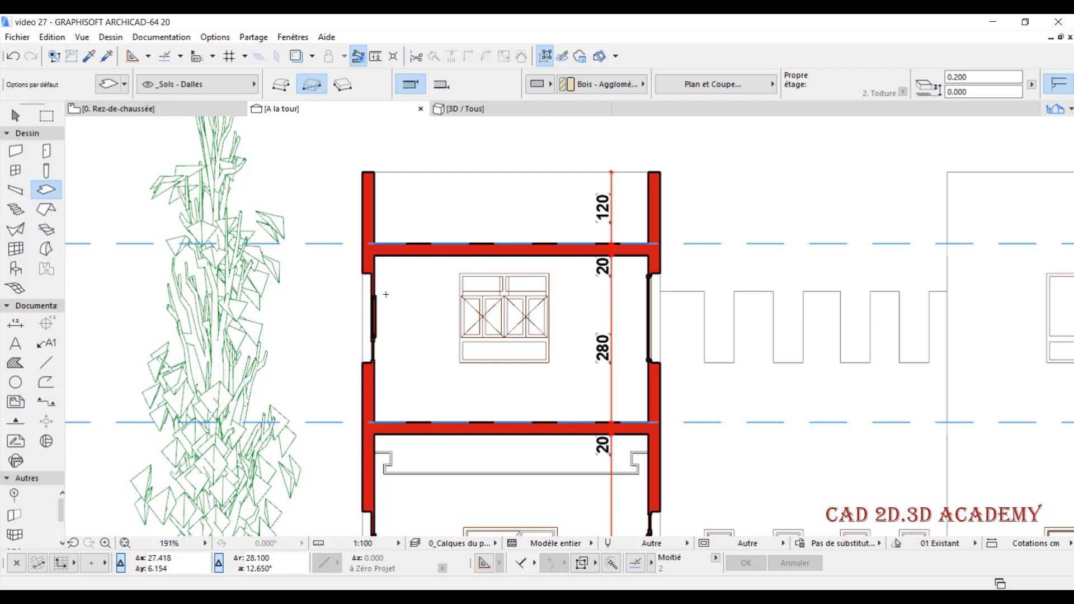
middle_click_drag(364, 481, 389, 302)
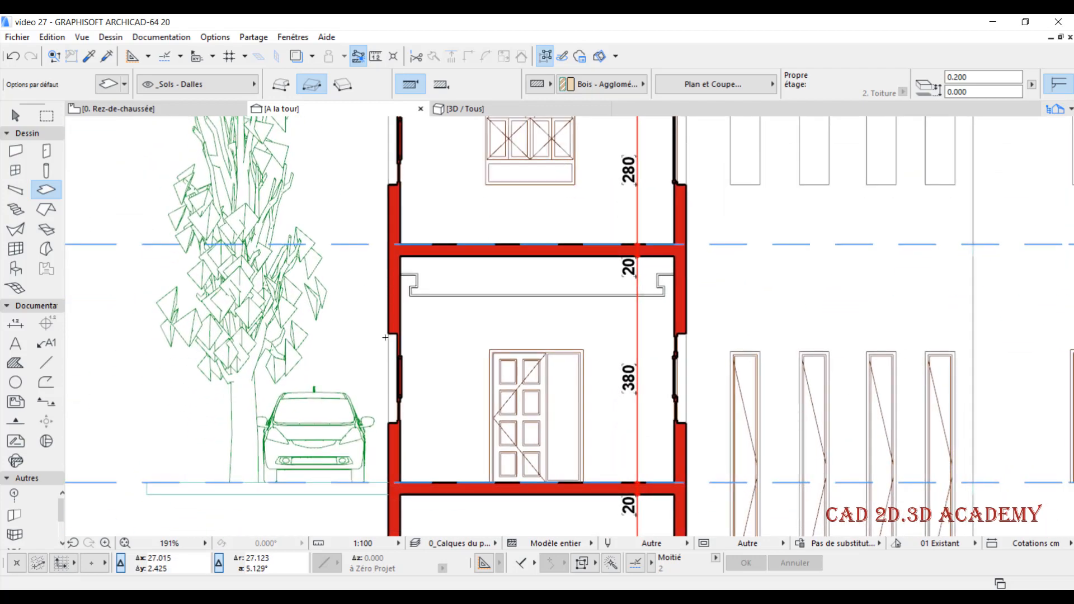
scroll(384, 337, "up", 4)
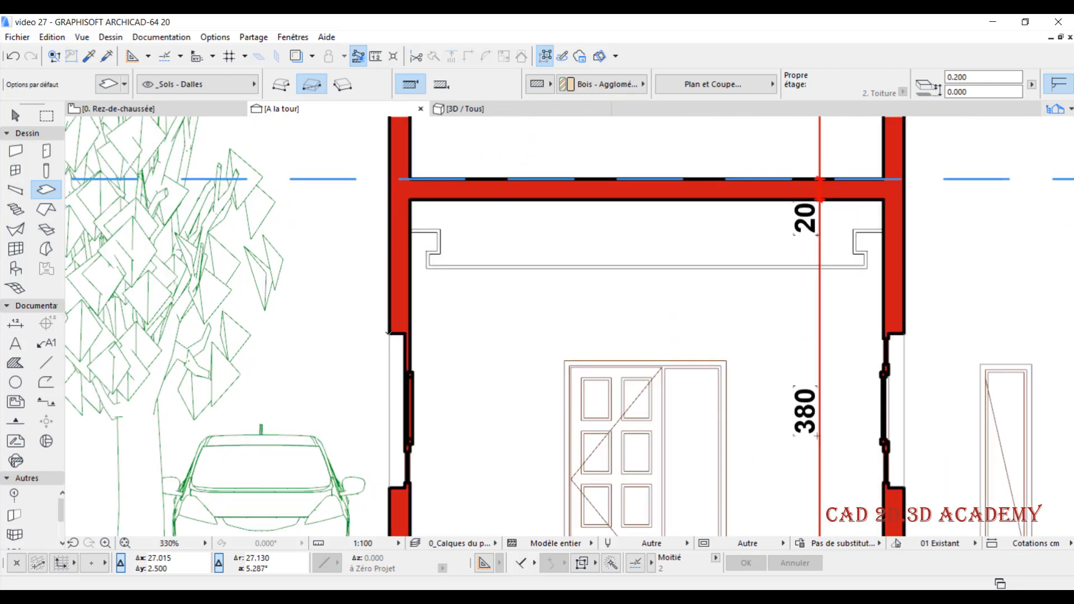
scroll(396, 334, "down", 2)
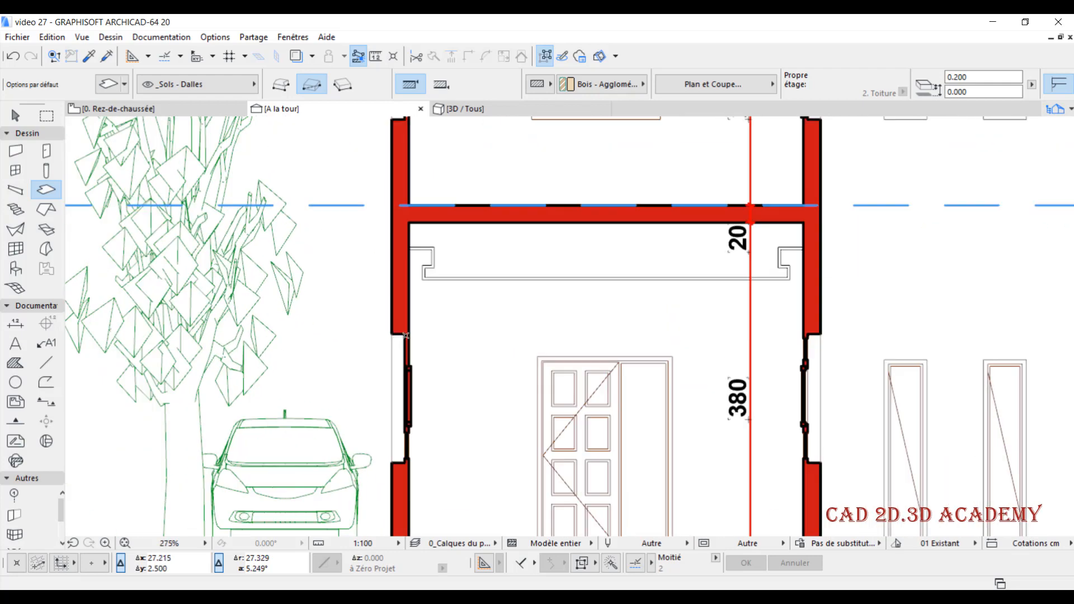
scroll(406, 336, "down", 4)
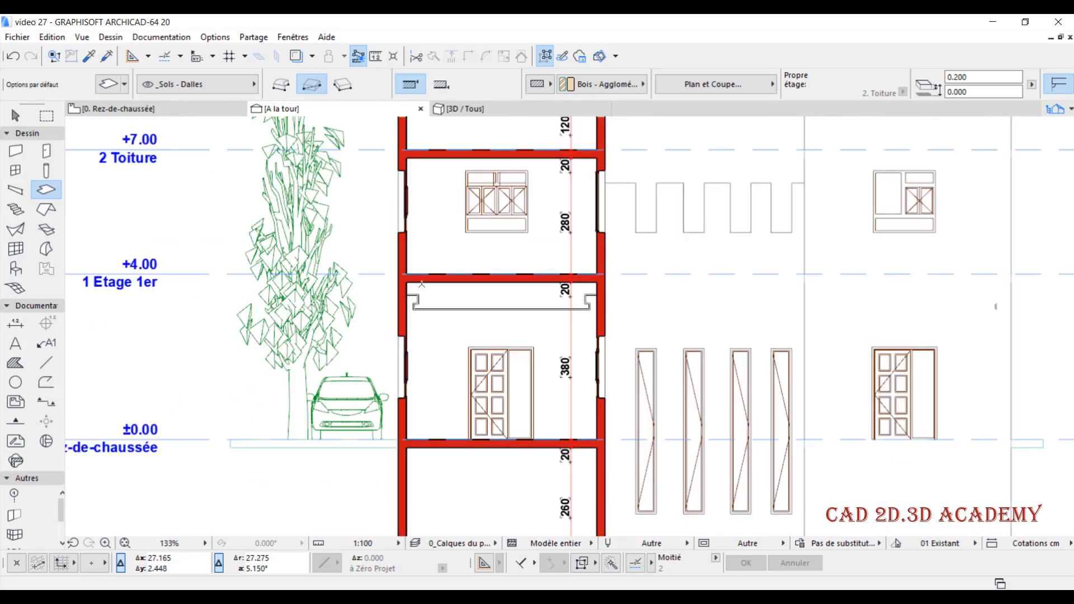
middle_click_drag(448, 203, 412, 208)
scroll(451, 209, "down", 2)
scroll(412, 209, "up", 1)
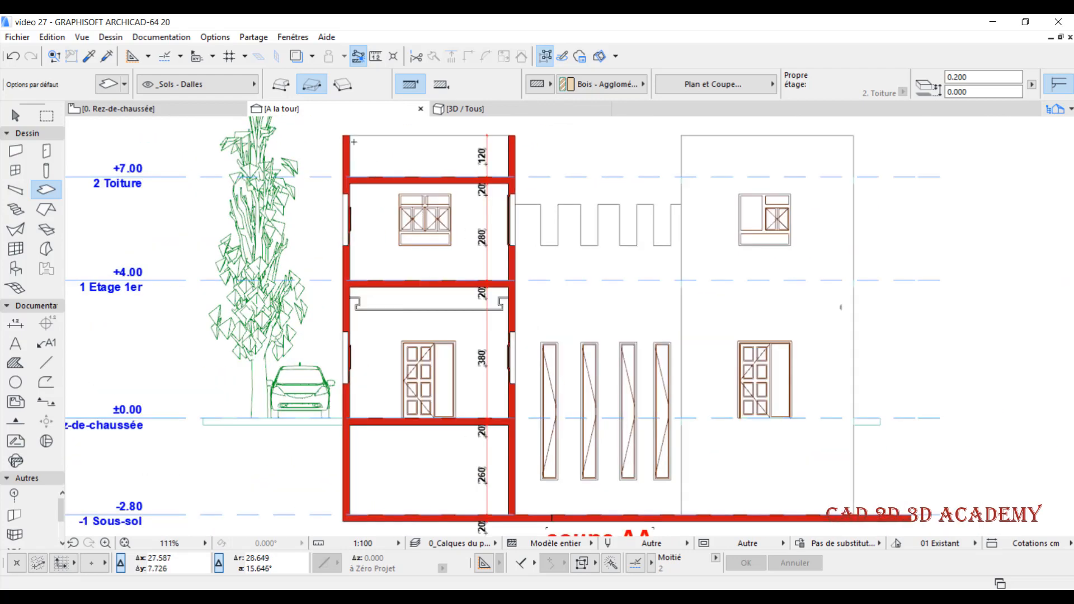
Set the A la tour section's cut surface fill to Propres couleurs de surface (sans ombrage)
right_click(340, 109)
left_click(385, 228)
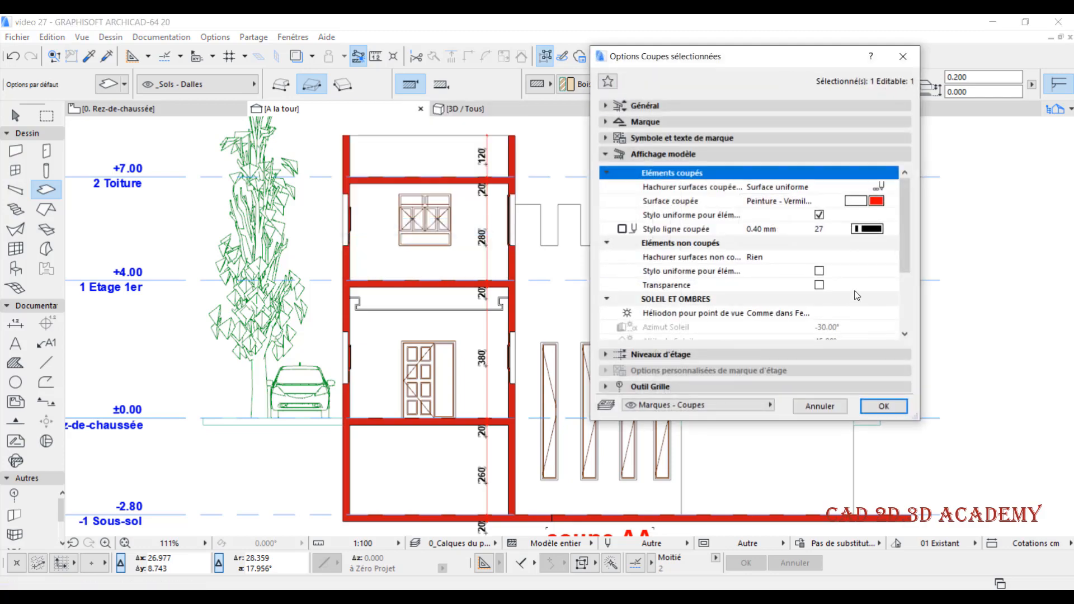
left_click(892, 187)
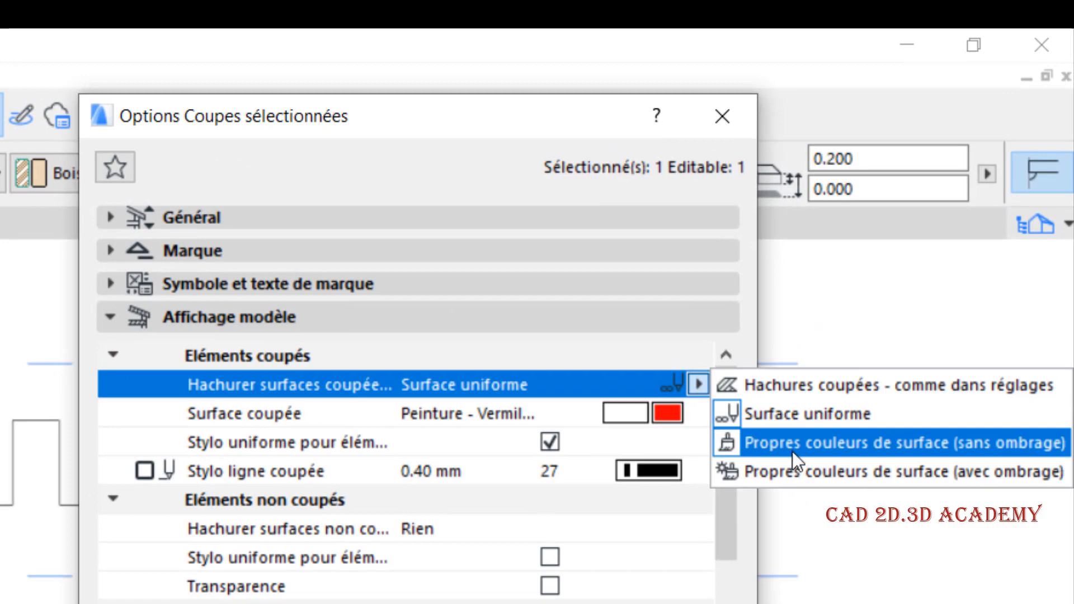
left_click(793, 448)
key("Return")
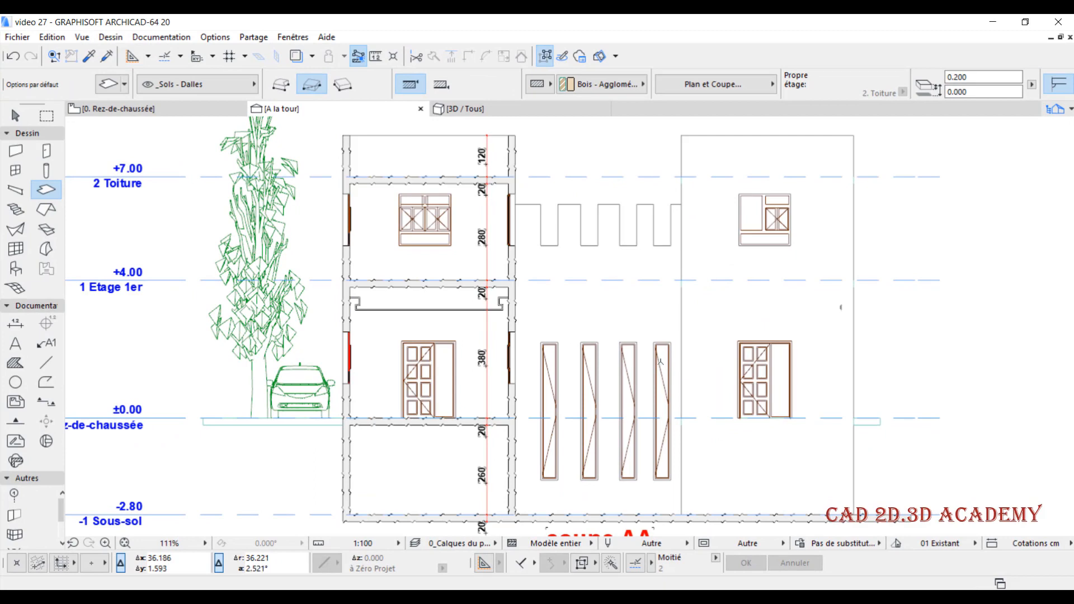
Examine the section's cut surface colours, and review the building material of the left exterior wall on the ground-floor plan
scroll(352, 194, "up", 3)
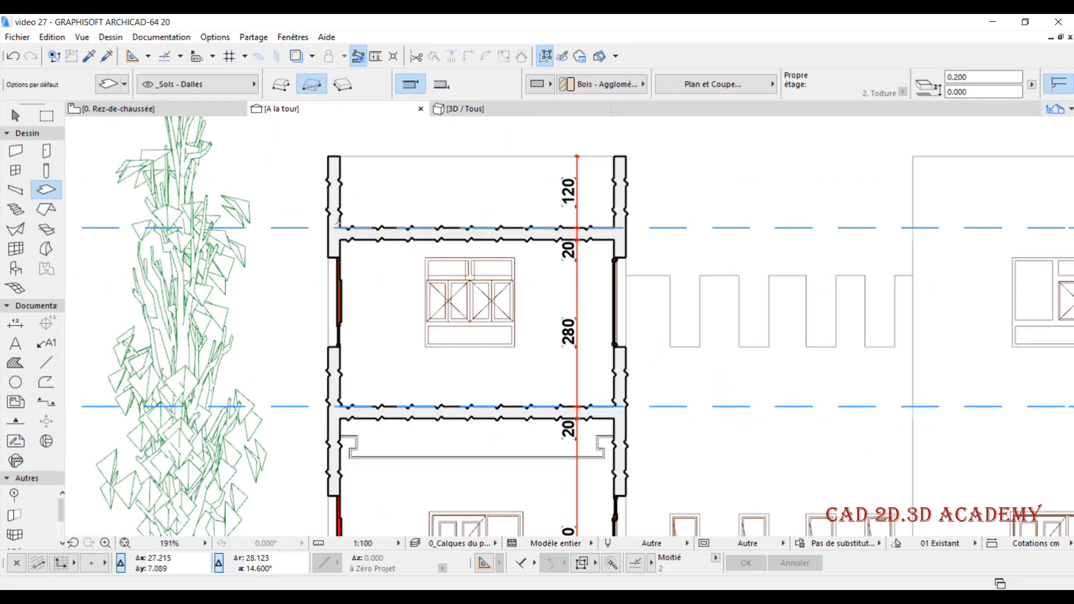
scroll(338, 220, "down", 3)
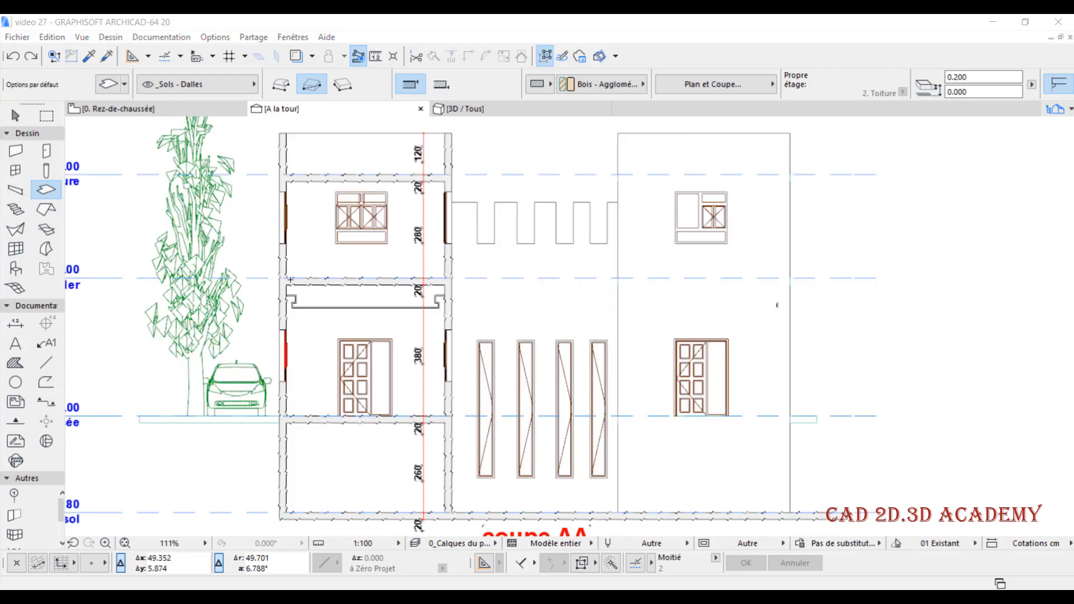
scroll(290, 279, "up", 3)
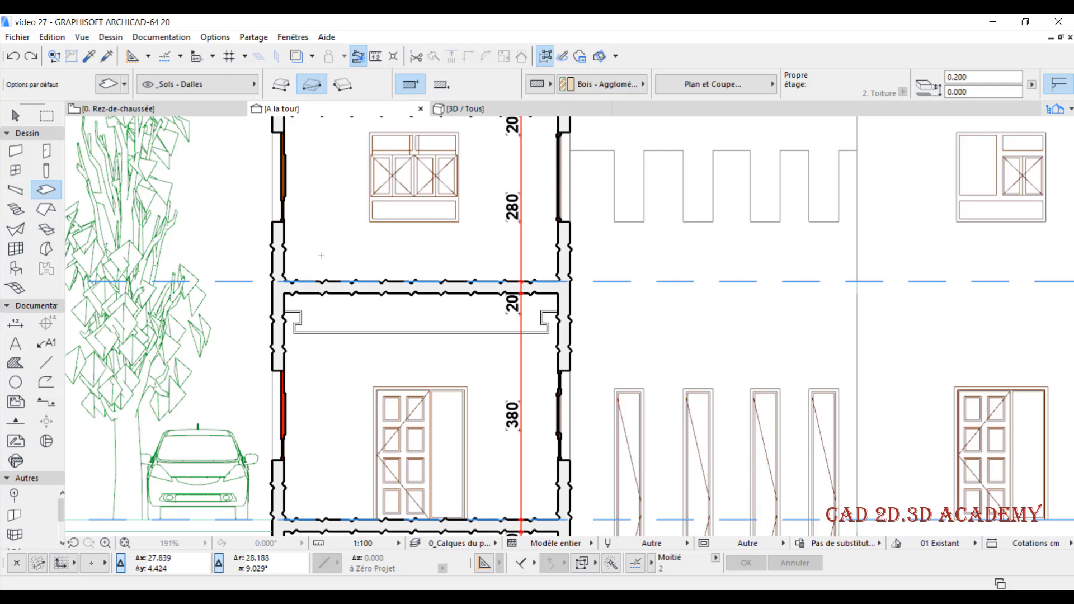
left_click(207, 109)
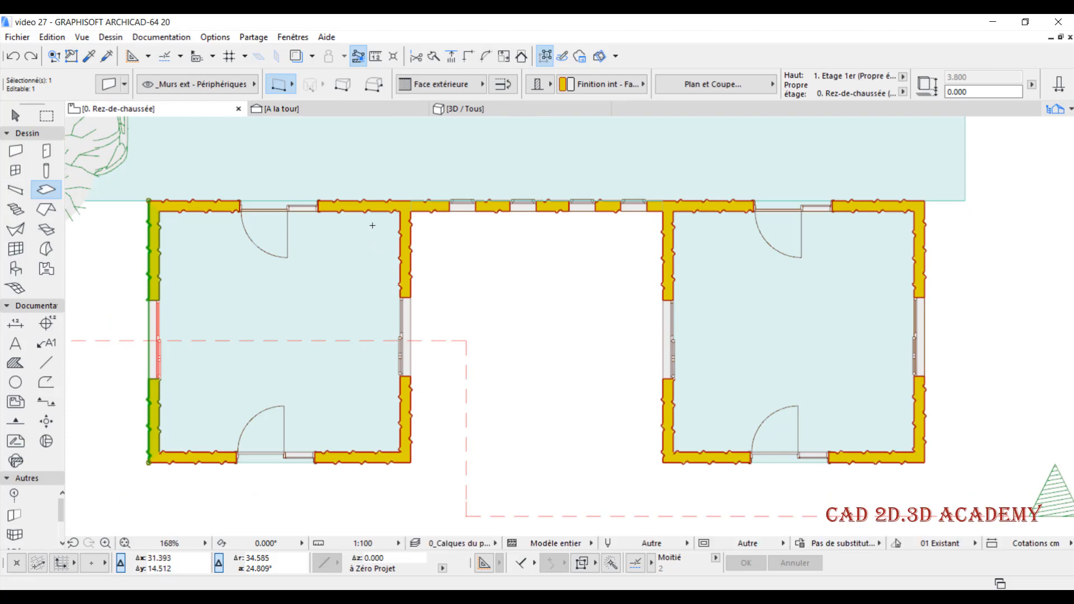
left_click(152, 247)
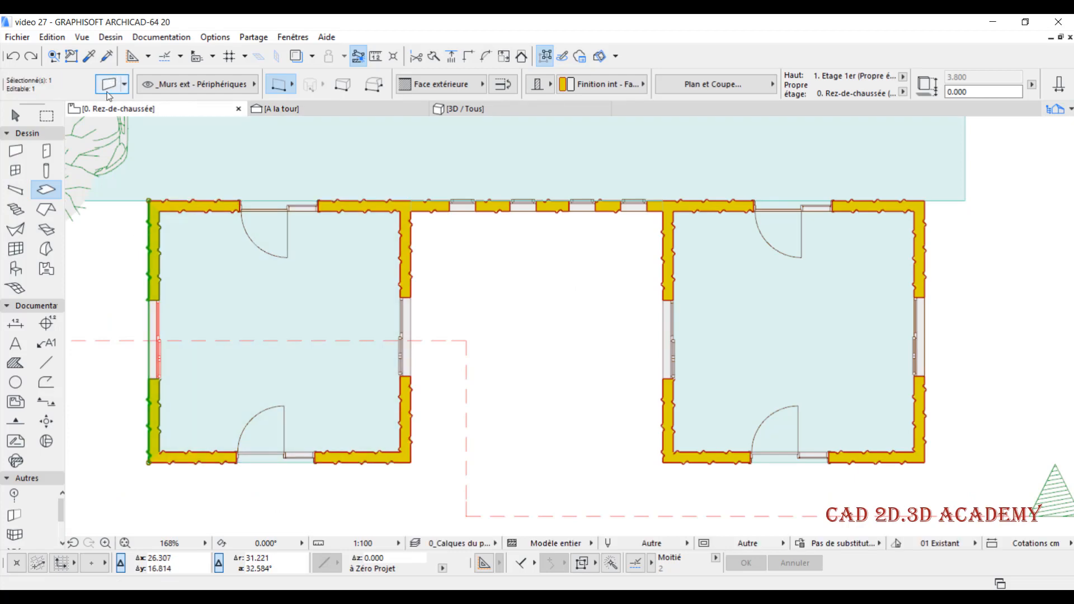
left_click(108, 90)
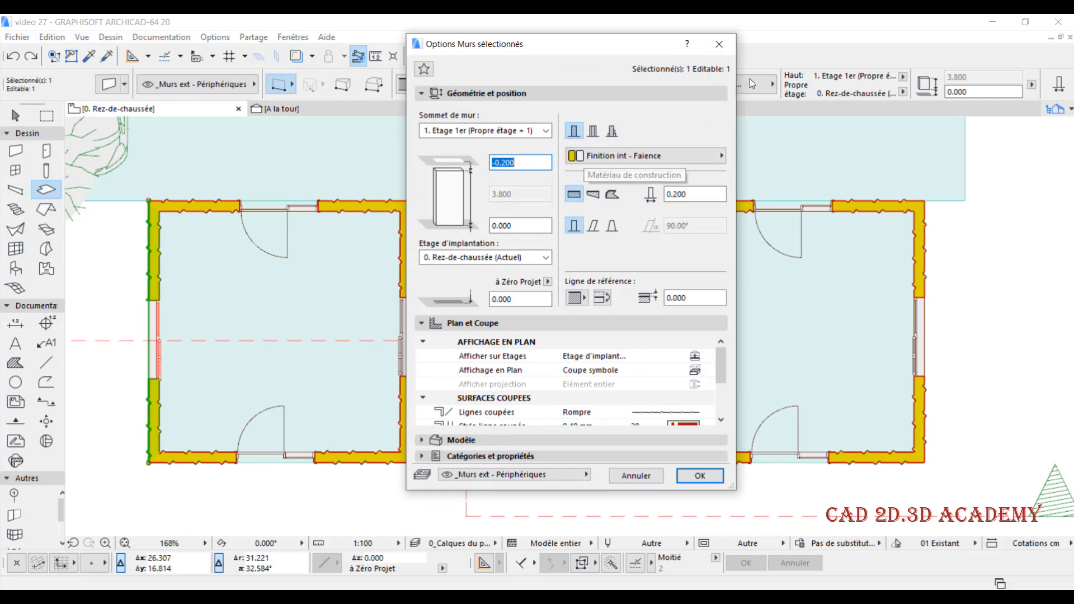
left_click(729, 46)
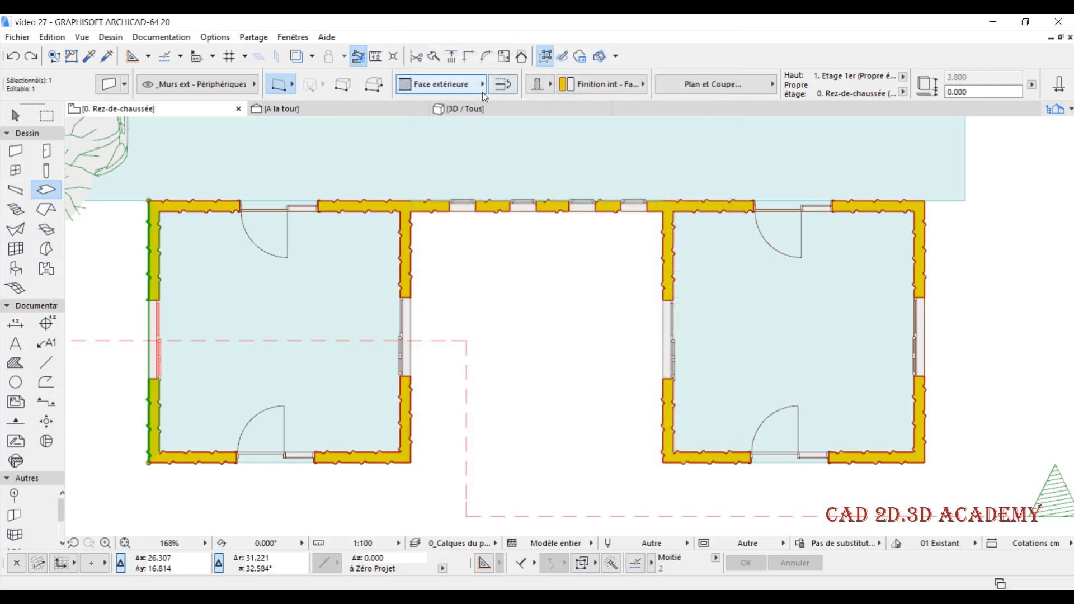
Compare the 3D view with the section, and switch the 3D window's modelling engine to the alternative to OpenGL
left_click(481, 111)
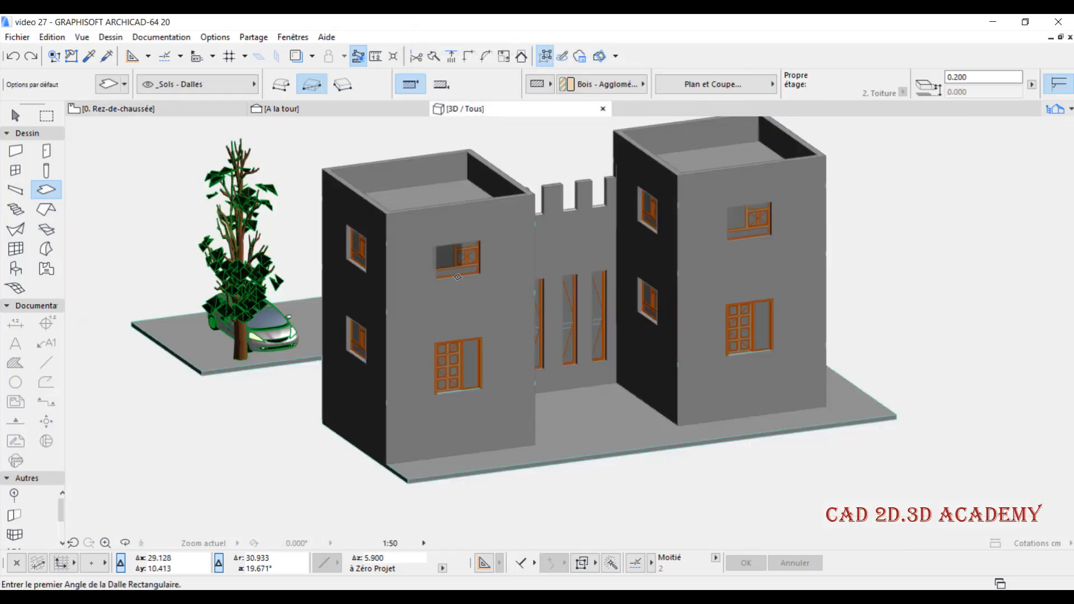
left_click(282, 109)
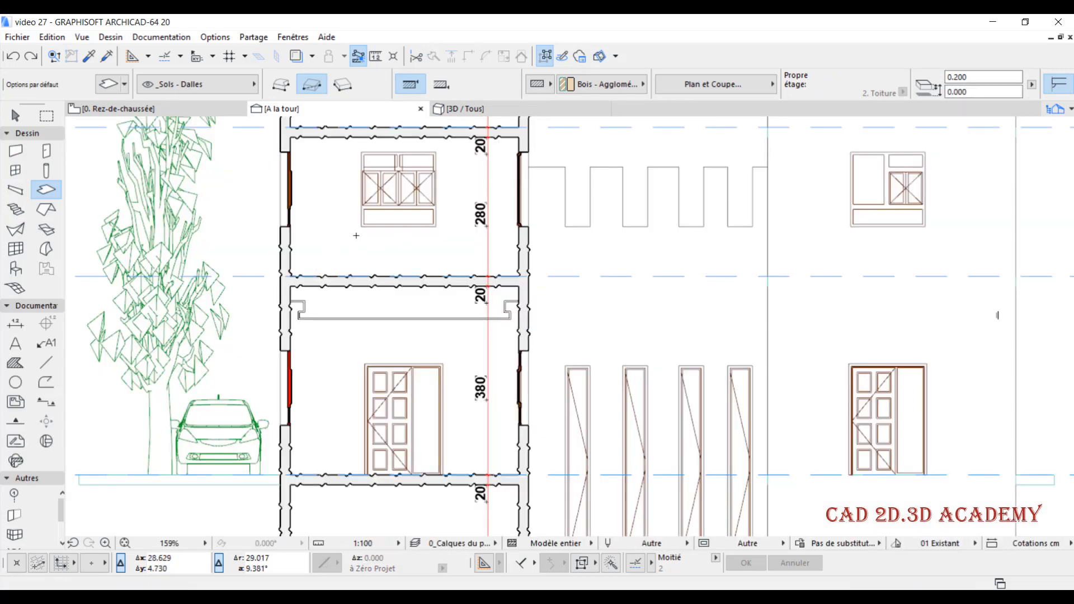
left_click(469, 108)
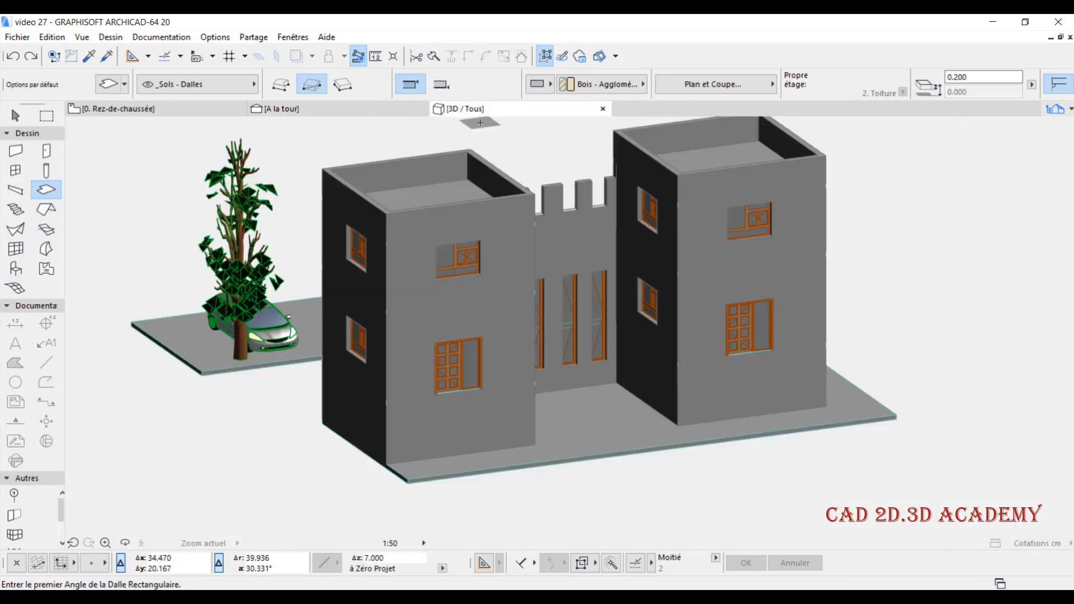
right_click(509, 110)
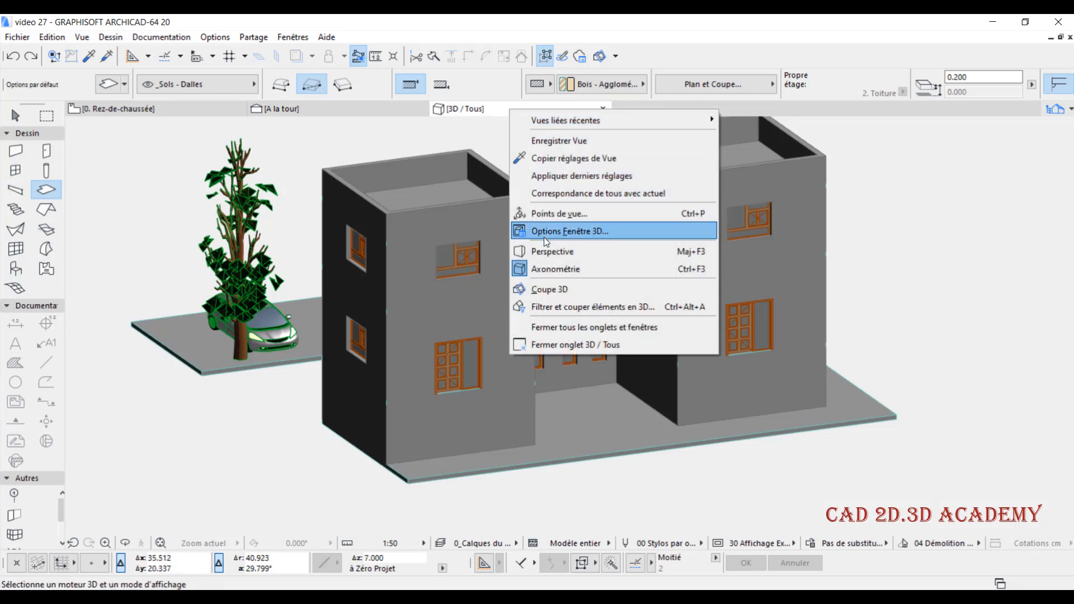
left_click(587, 232)
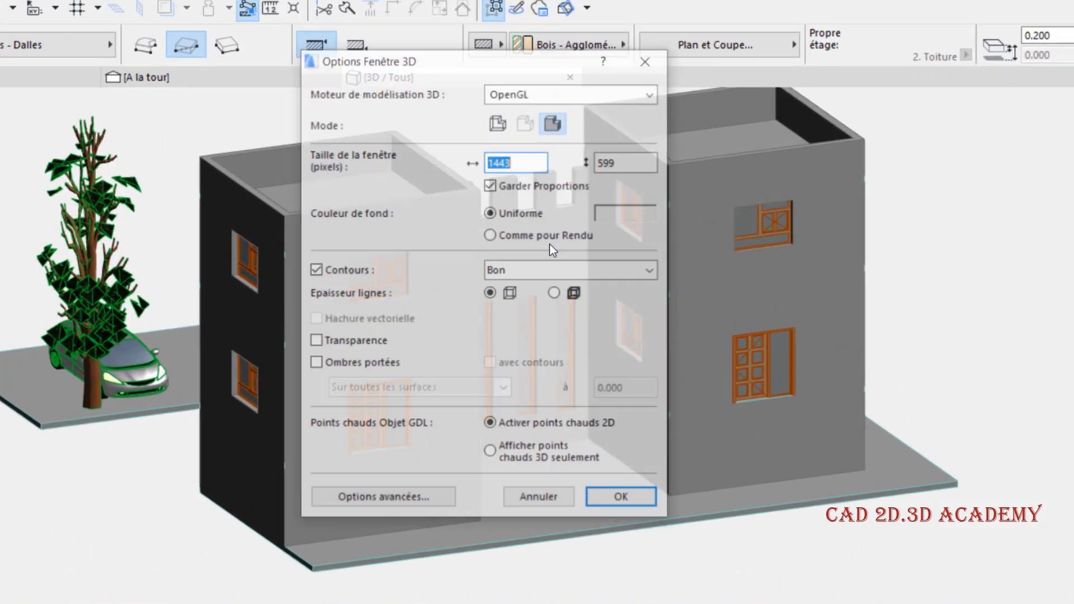
left_click(507, 94)
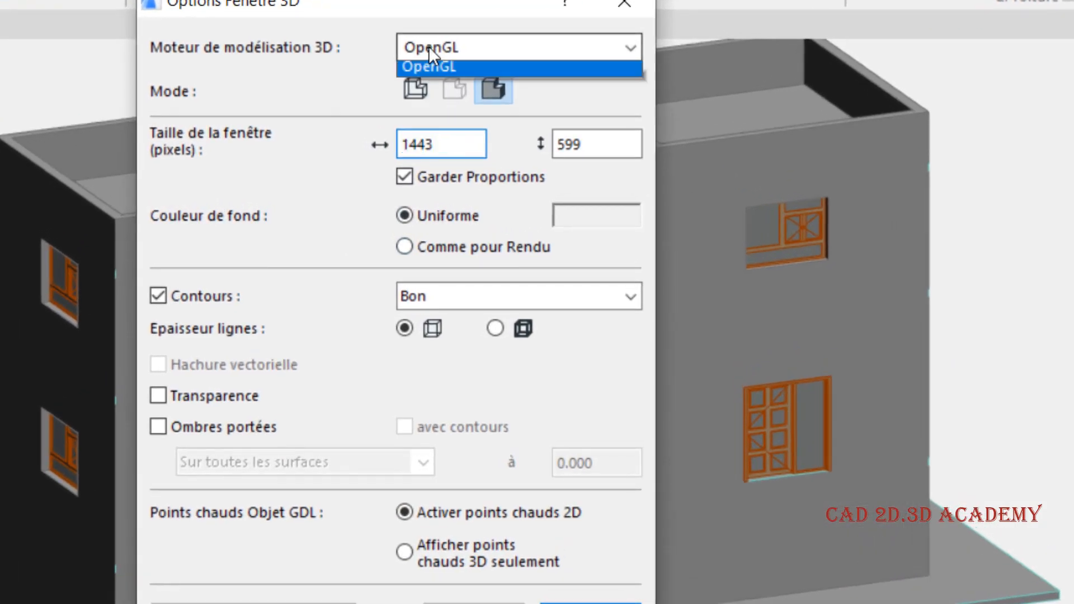
left_click(526, 111)
left_click(613, 602)
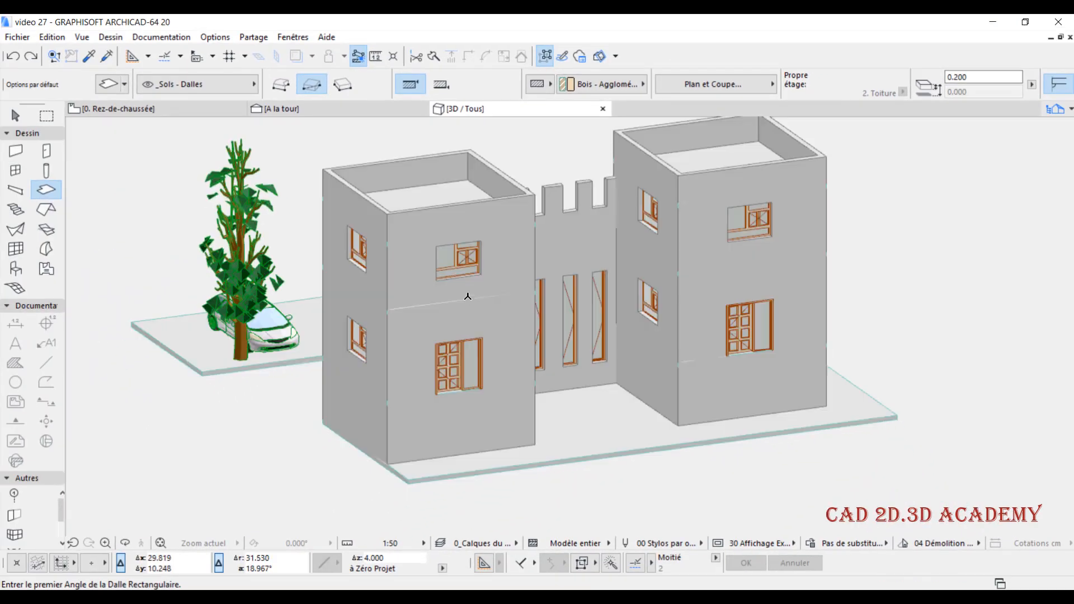
Compare the wall and slab surface colours in the 3D view with the cut surfaces in the A la tour section
scroll(419, 278, "up", 3)
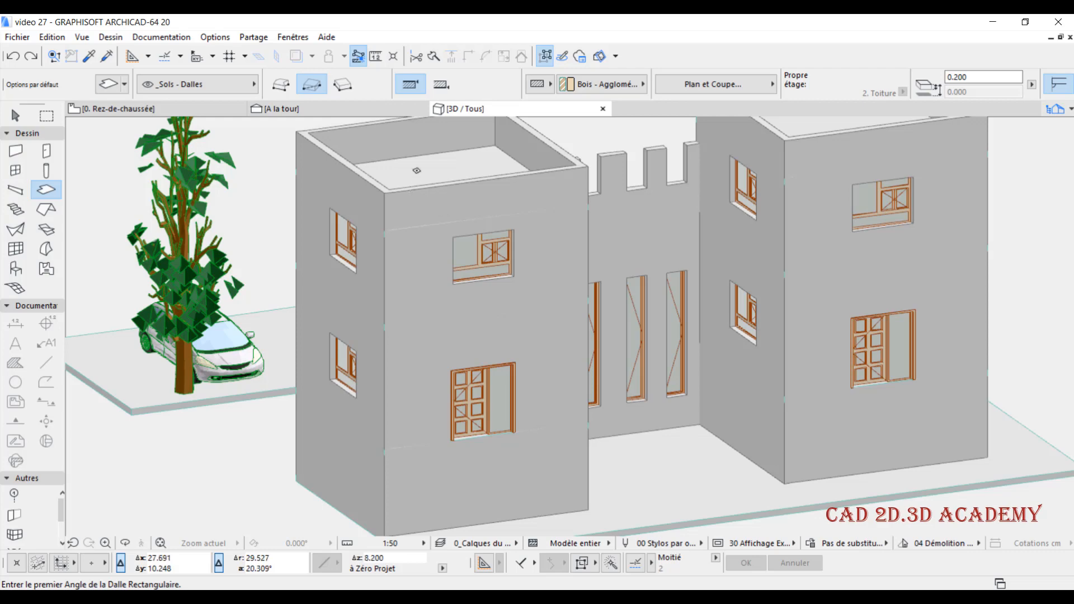
scroll(431, 156, "up", 1)
middle_click_drag(431, 156, 440, 331)
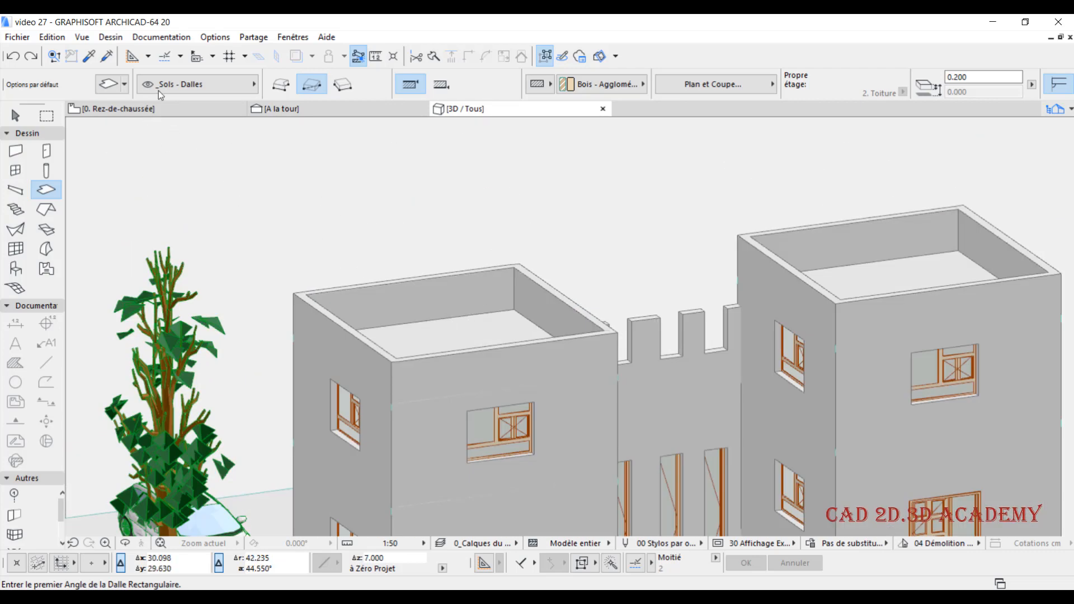
left_click(278, 109)
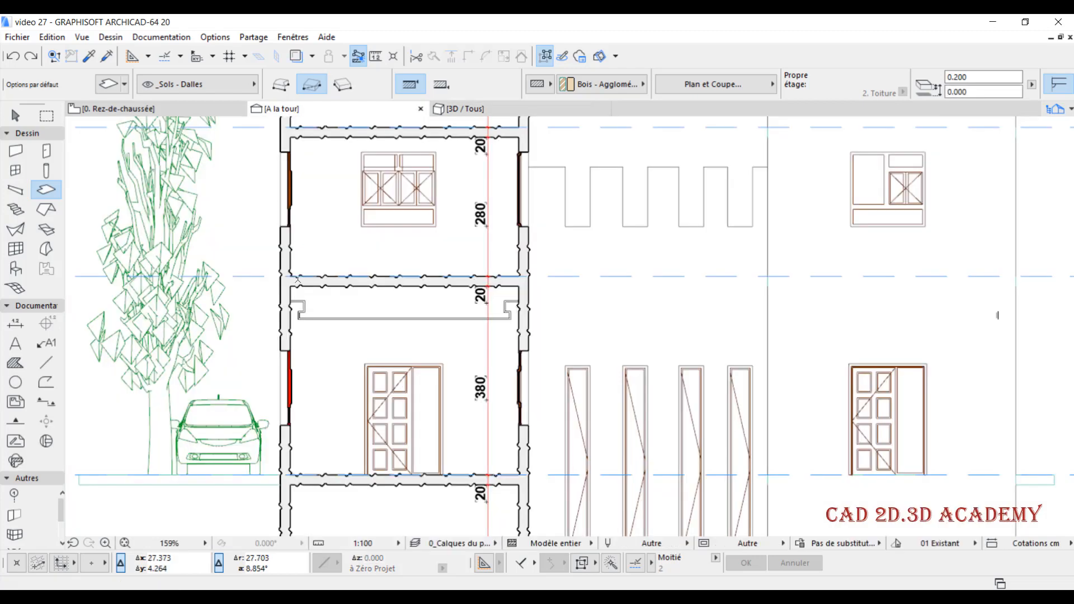
scroll(297, 281, "up", 3)
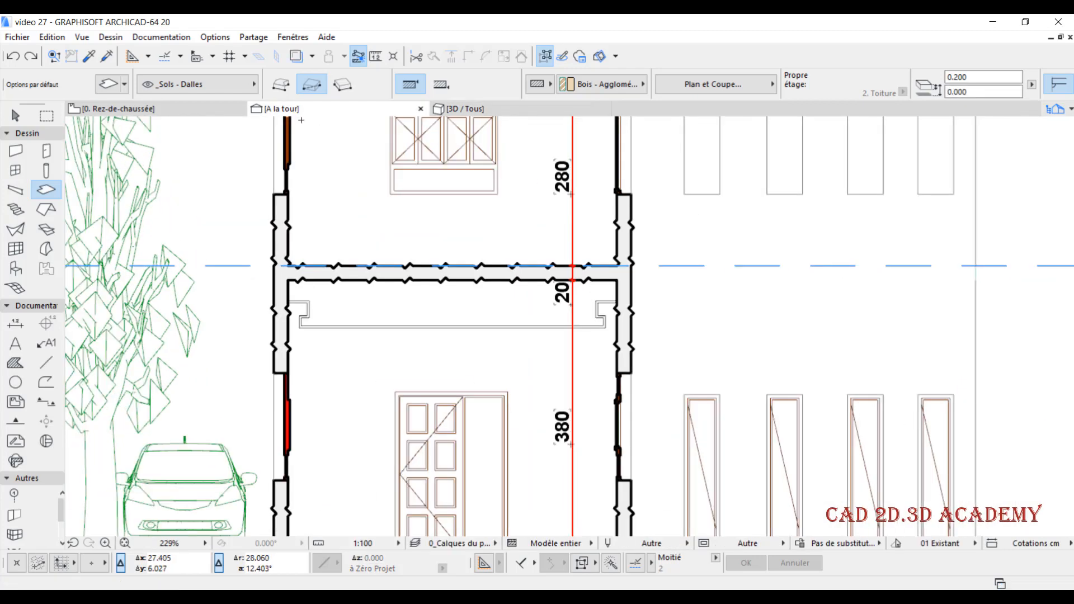
scroll(297, 134, "down", 5)
middle_click_drag(635, 233, 611, 280)
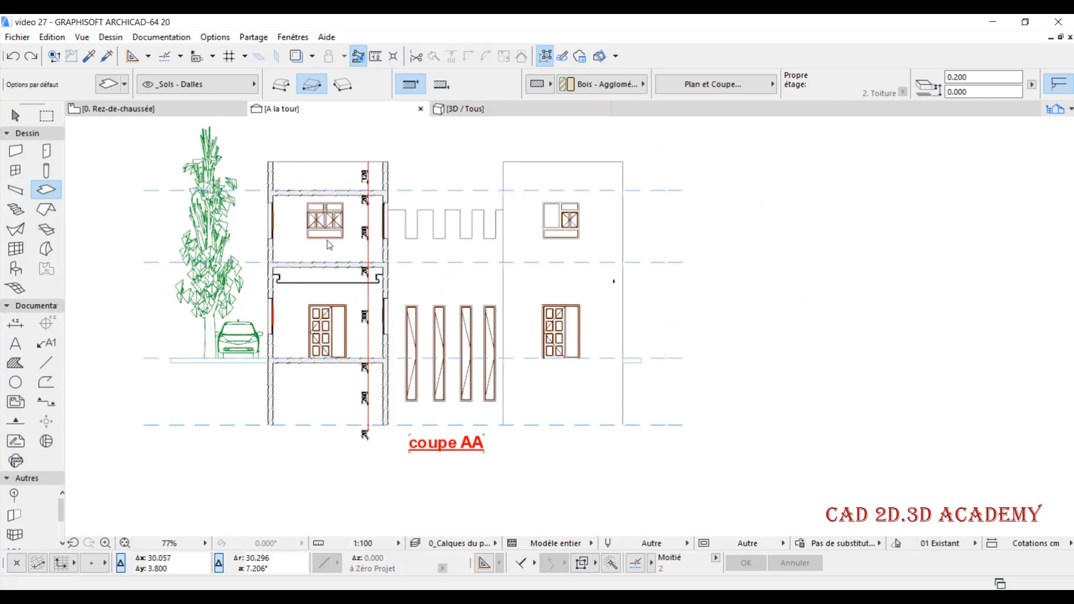
scroll(303, 201, "up", 2)
scroll(278, 204, "up", 2)
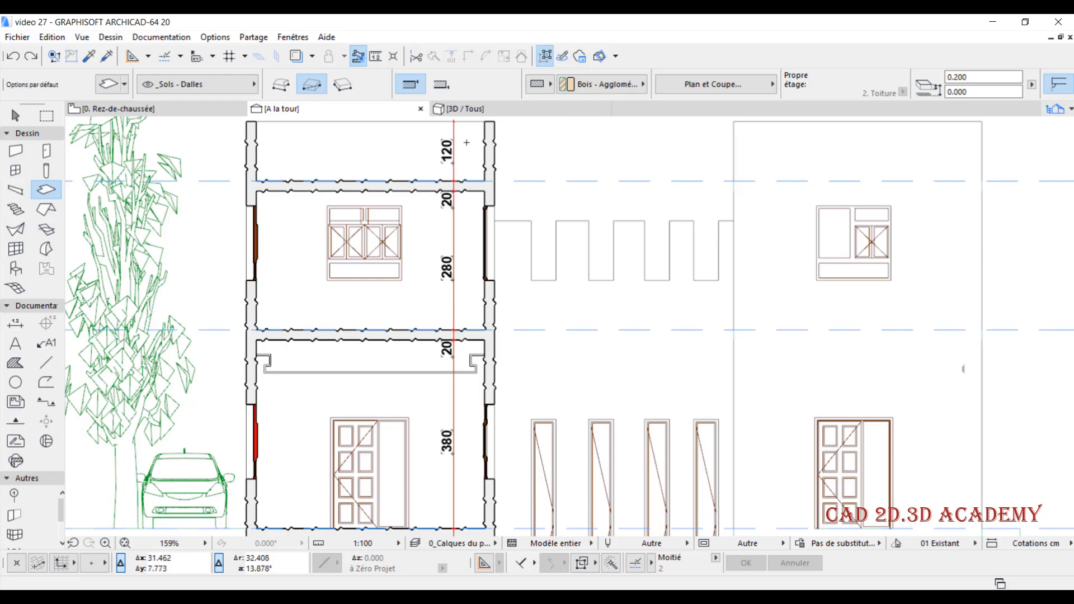
Set the A la tour section's cut surface fill to Propres couleurs de surface (avec ombrage)
right_click(347, 115)
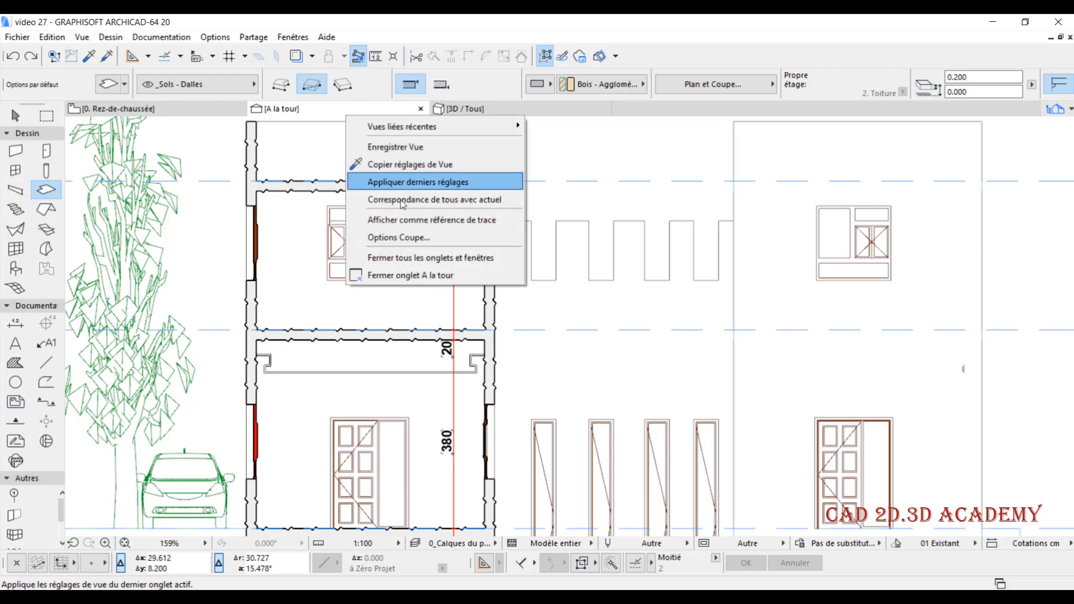
left_click(391, 237)
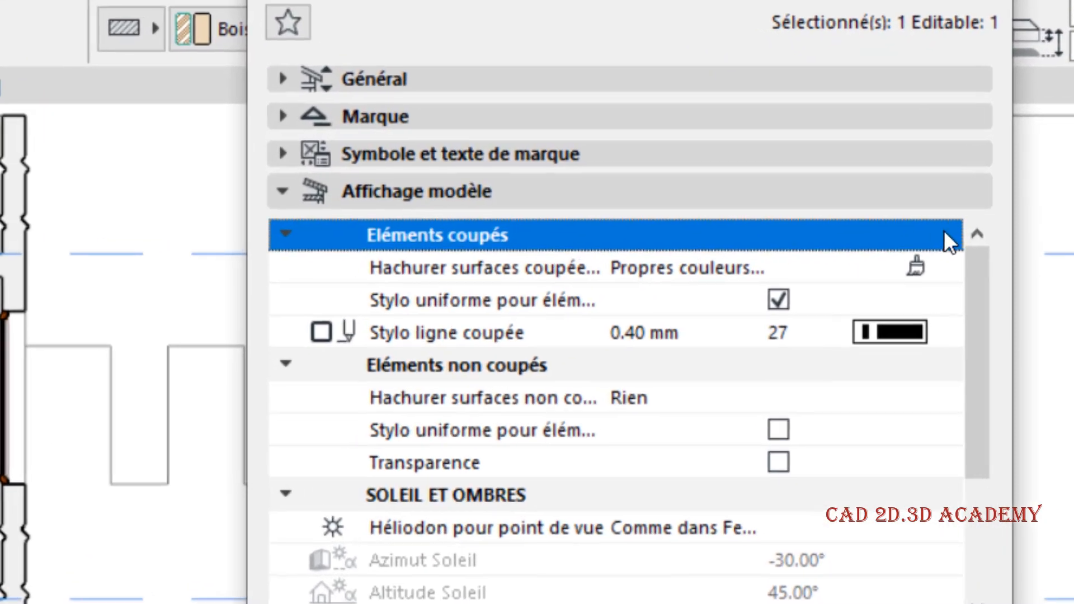
left_click(499, 384)
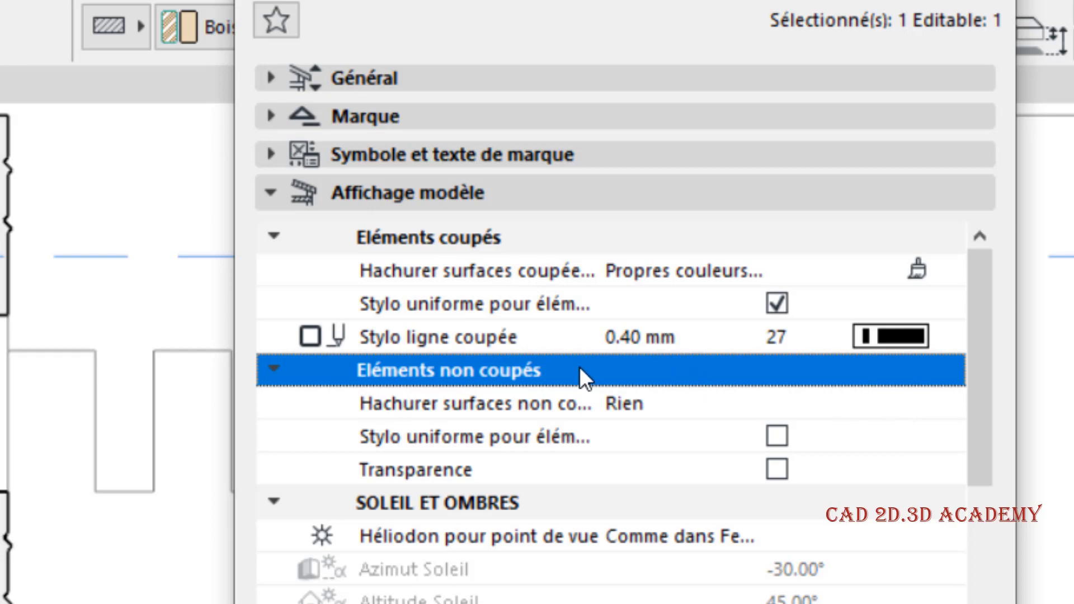
left_click(495, 237)
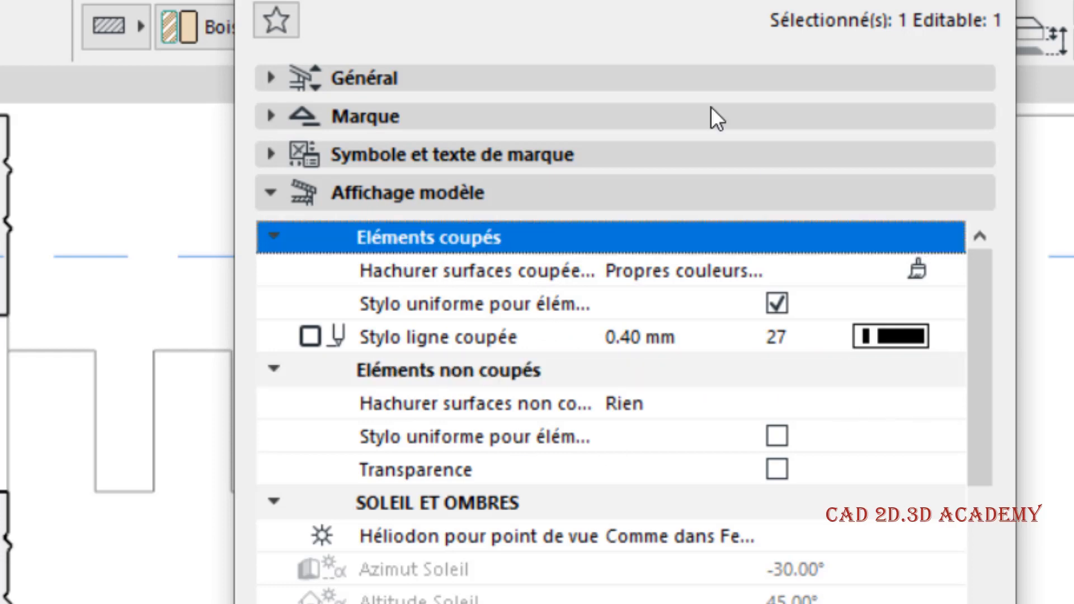
left_click(929, 267)
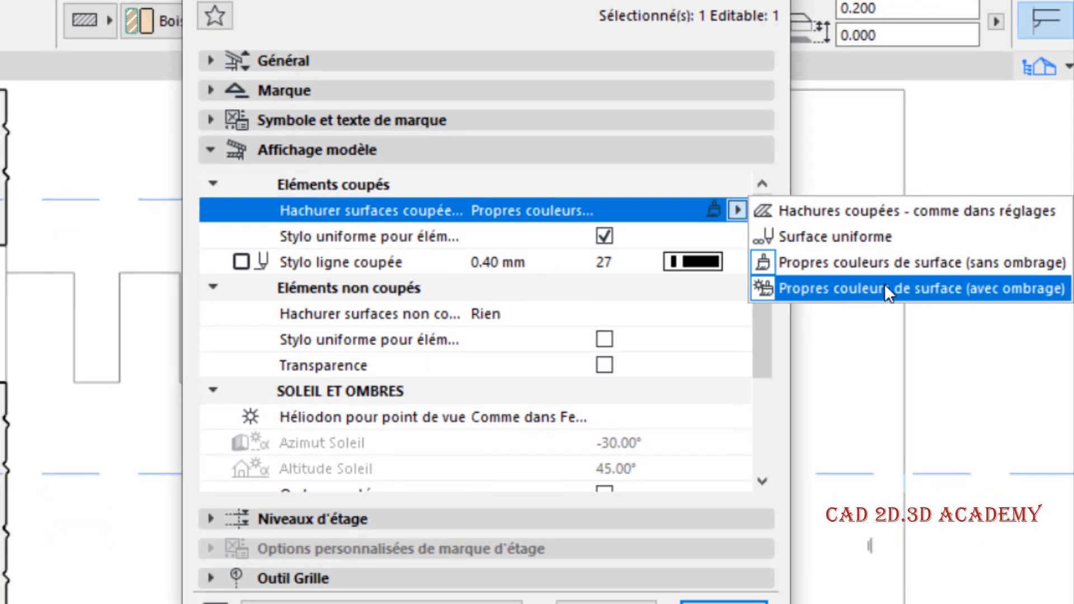
left_click(925, 287)
scroll(583, 413, "down", 1)
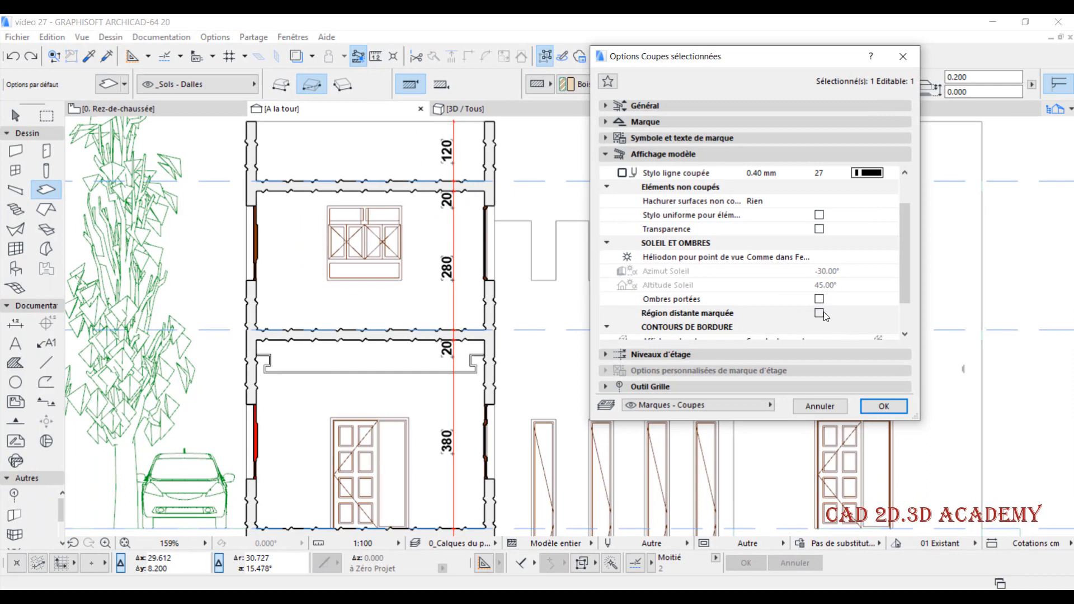
left_click(883, 406)
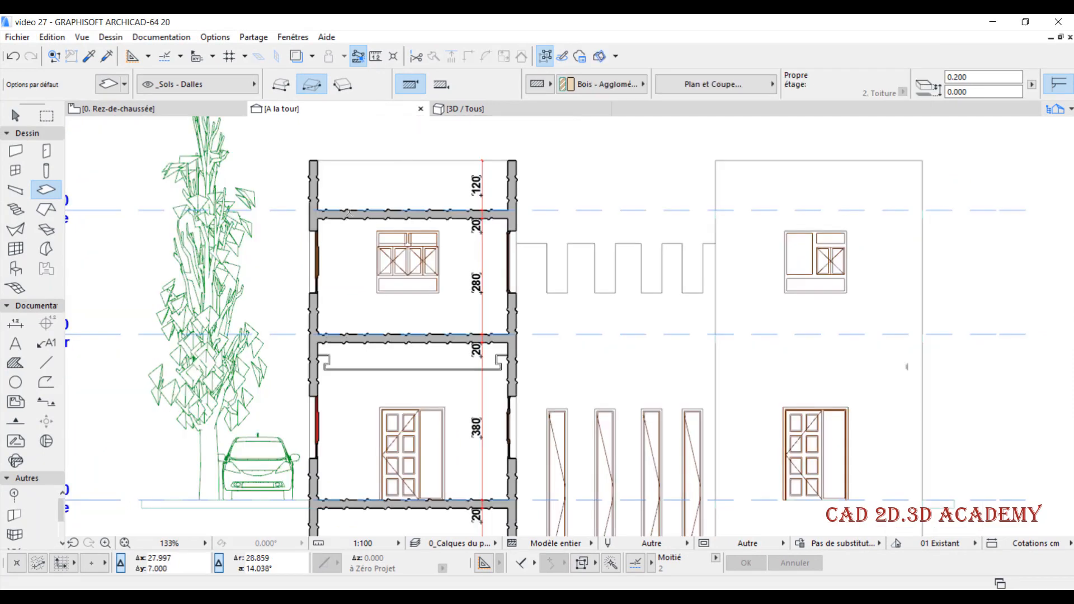
scroll(350, 211, "up", 2)
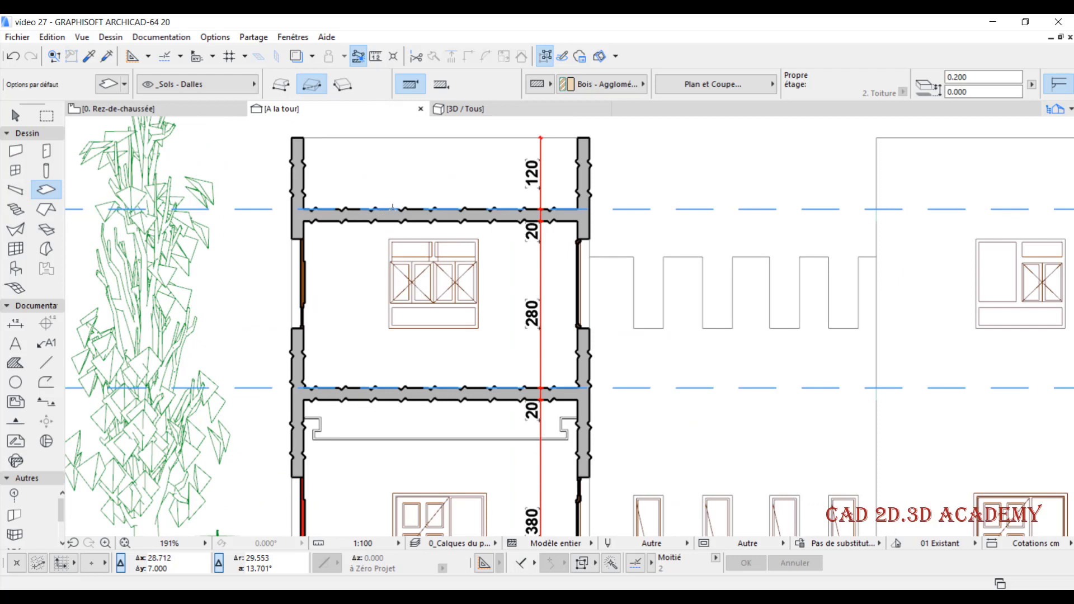
Select all walls in the 3D view, set their cut line type to Continu, and check them in the A la tour section
left_click(484, 114)
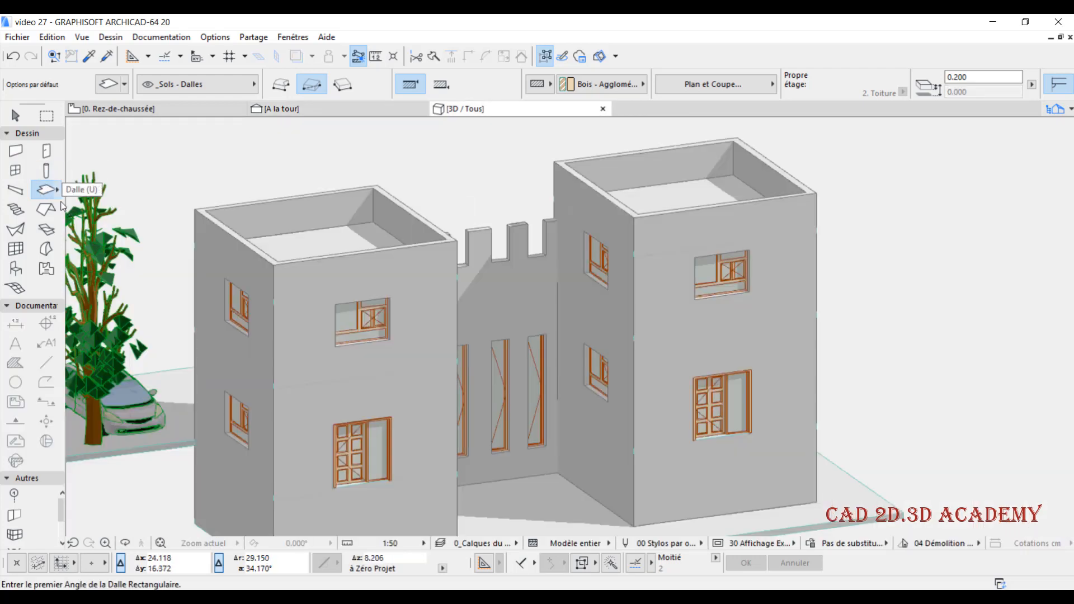
left_click(12, 152)
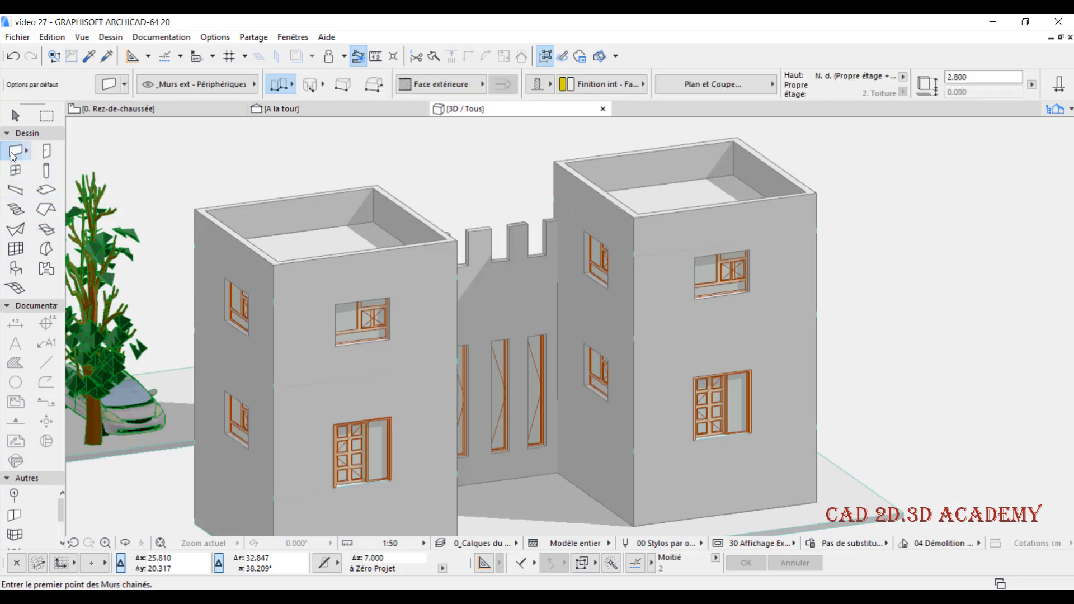
key("ctrl+a")
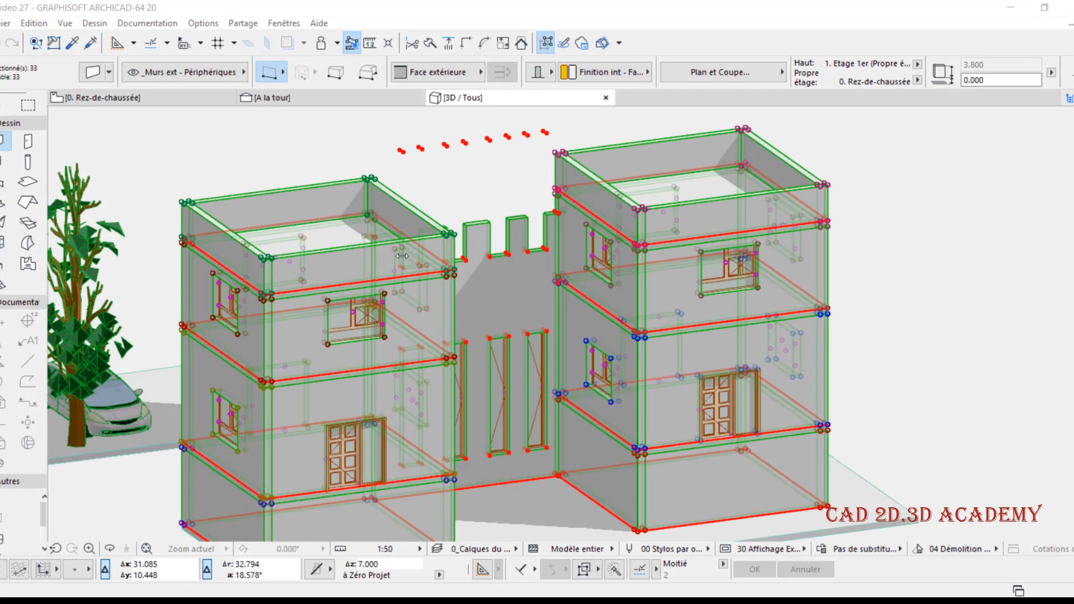
key("ctrl+t")
scroll(750, 335, "down", 3)
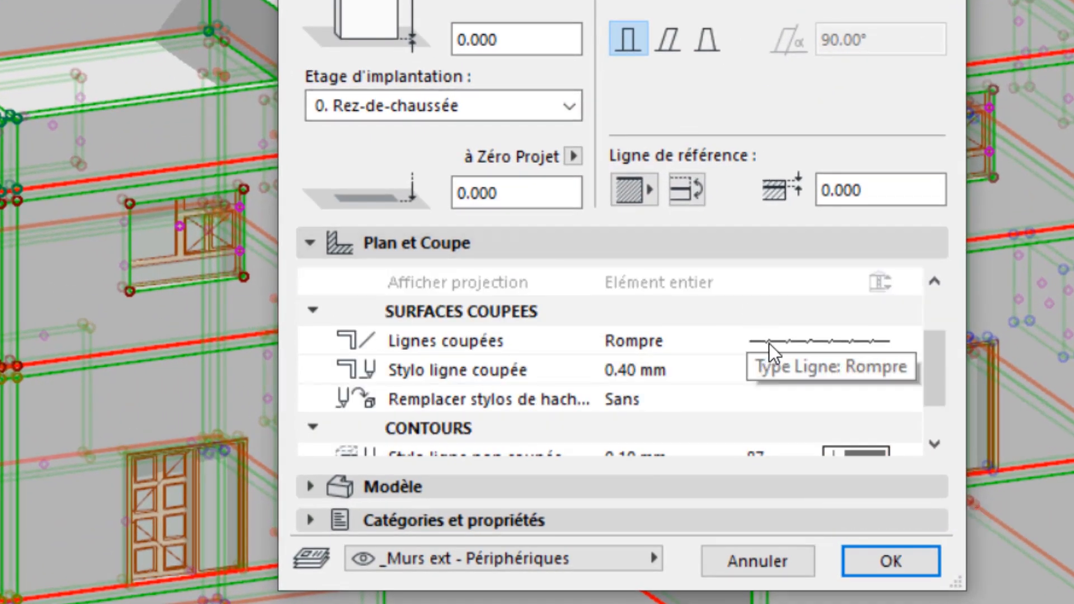
left_click(769, 344)
left_click(889, 345)
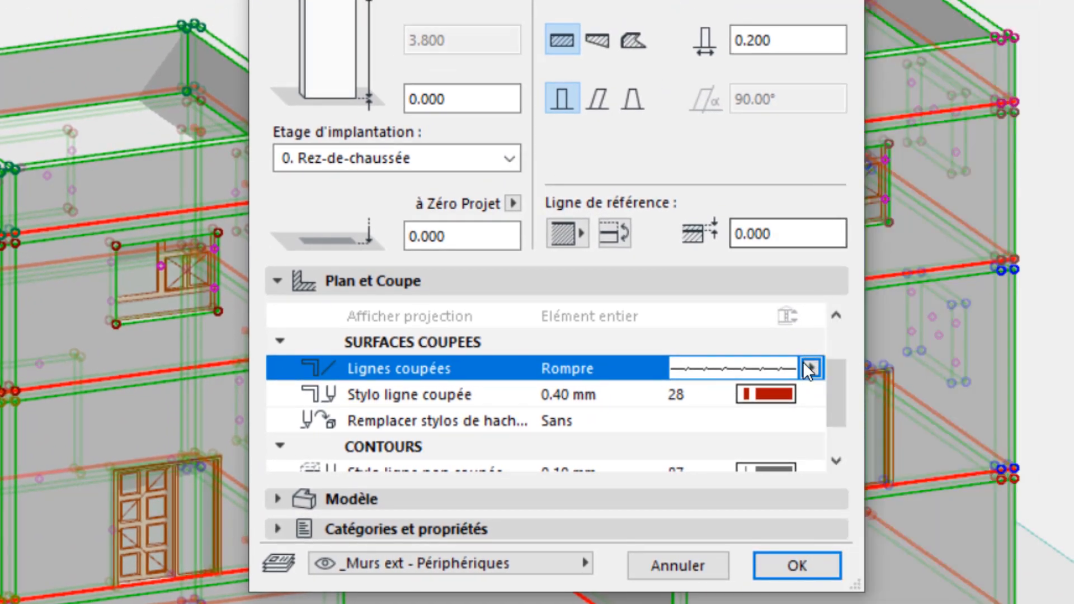
left_click(887, 343)
left_click(918, 2)
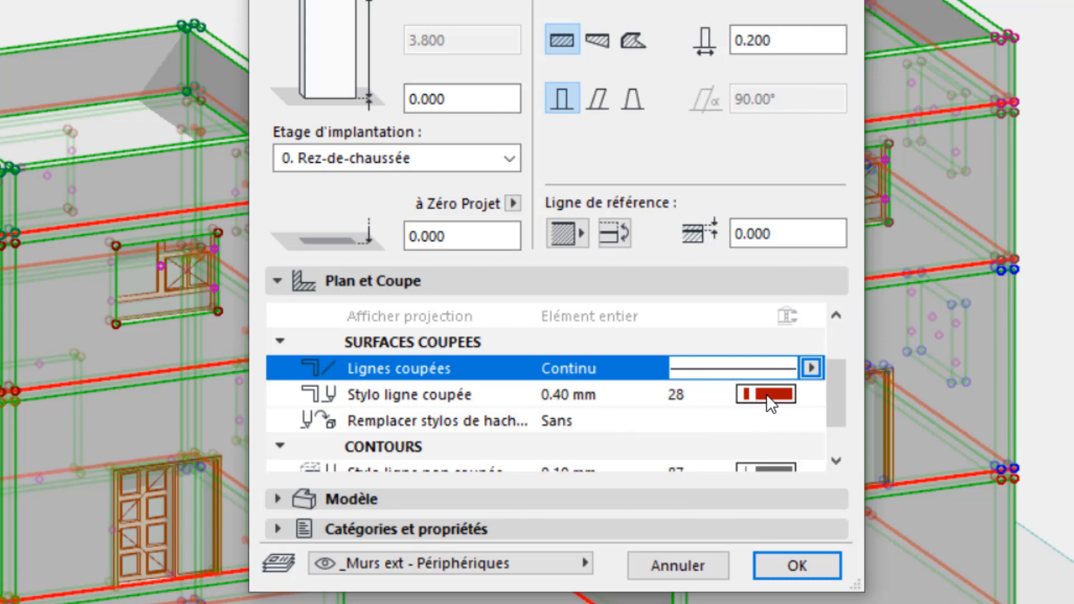
left_click(799, 566)
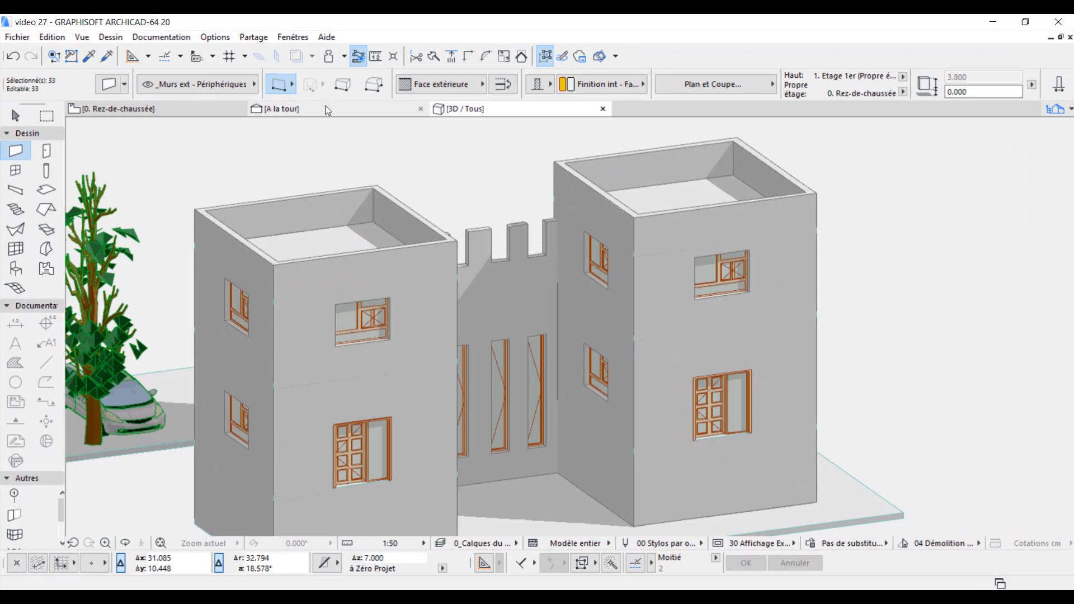
left_click(327, 109)
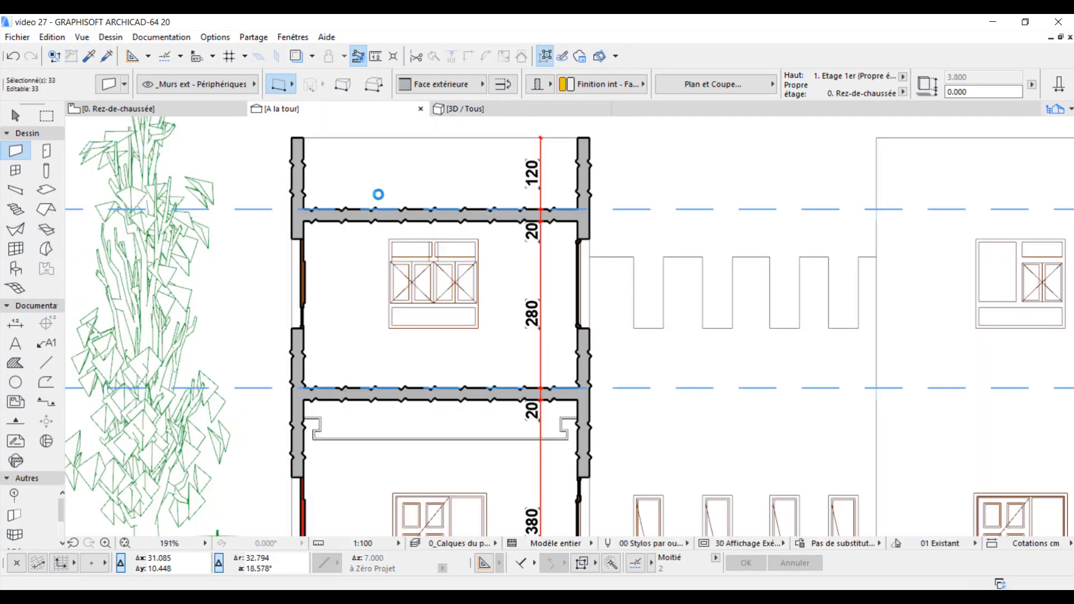
key("Escape")
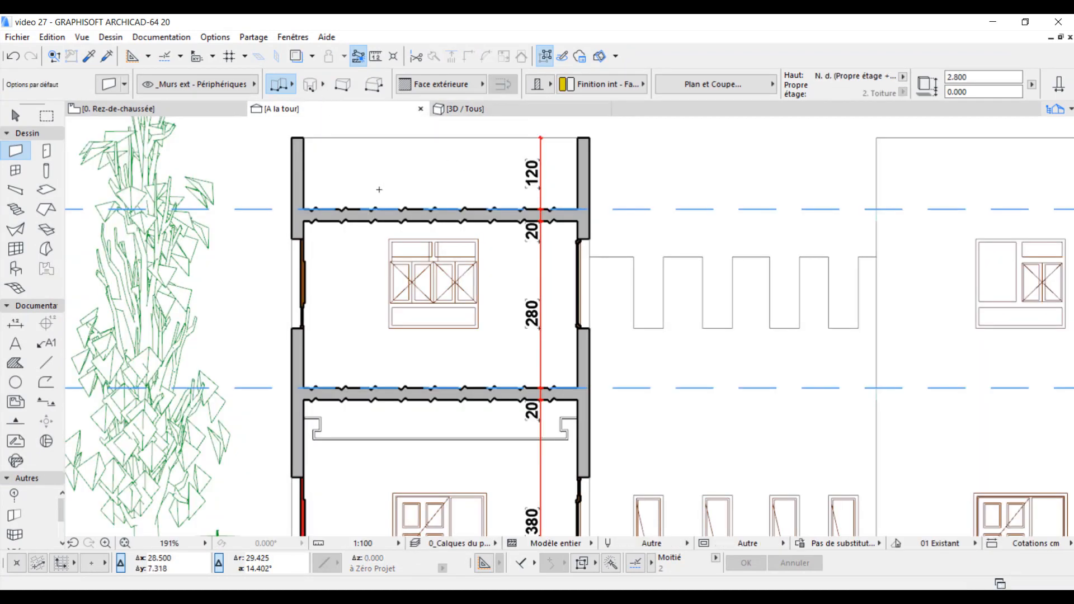
scroll(302, 168, "up", 2)
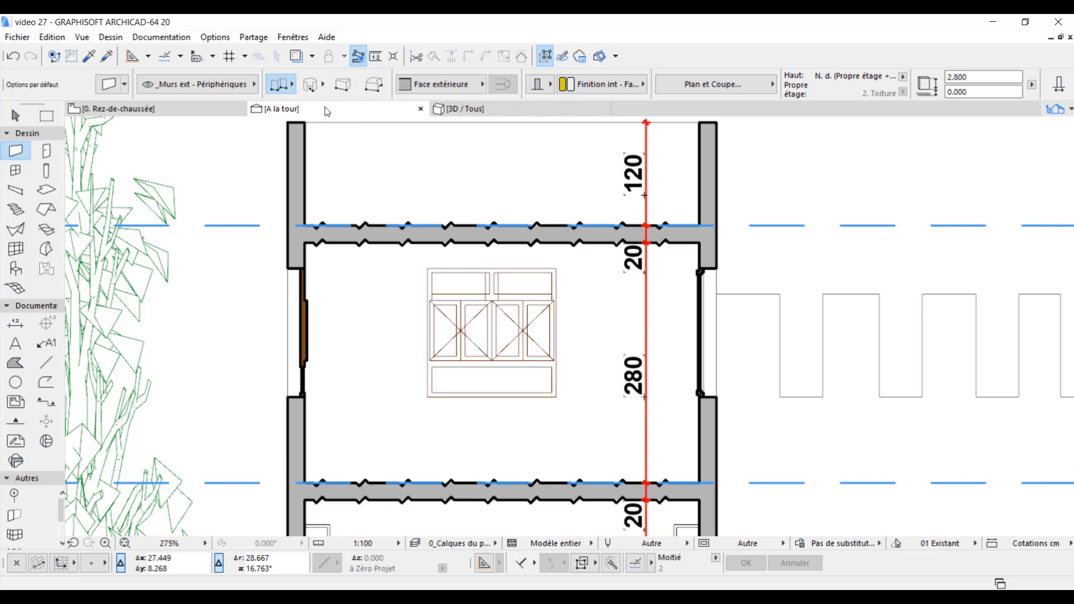
Select all slabs in the 3D view, set their cut line type to Continu, and review the whole A la tour section
left_click(465, 109)
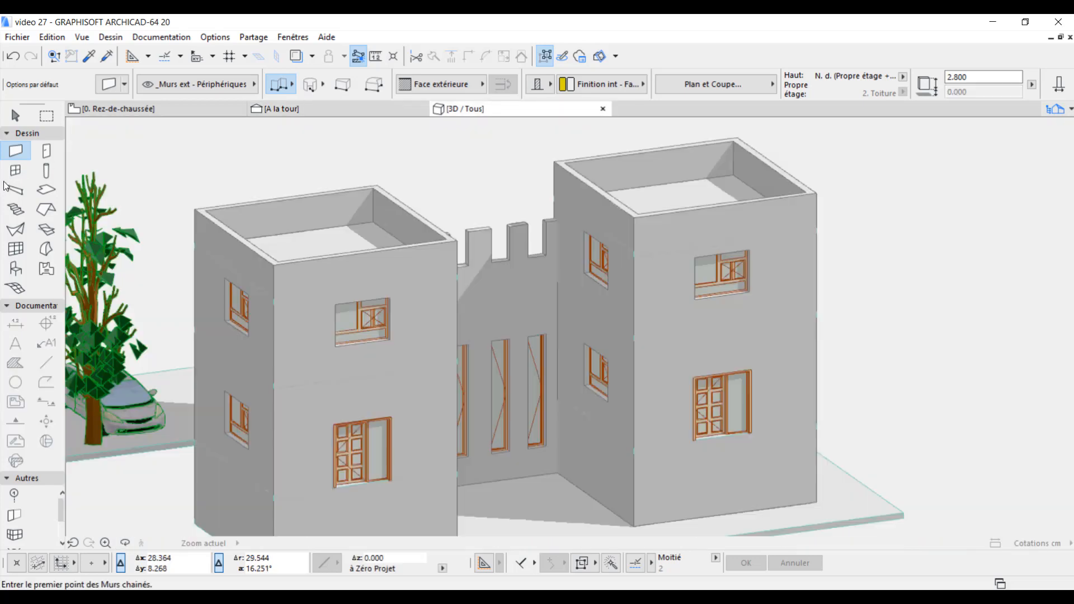
left_click(45, 189)
left_click(50, 192)
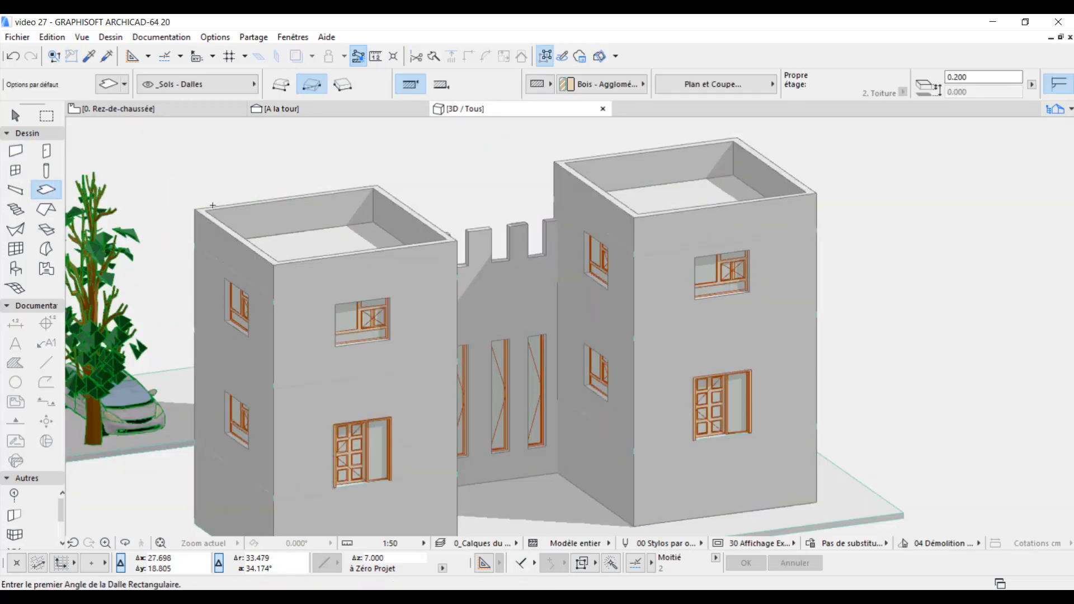
key("ctrl+a")
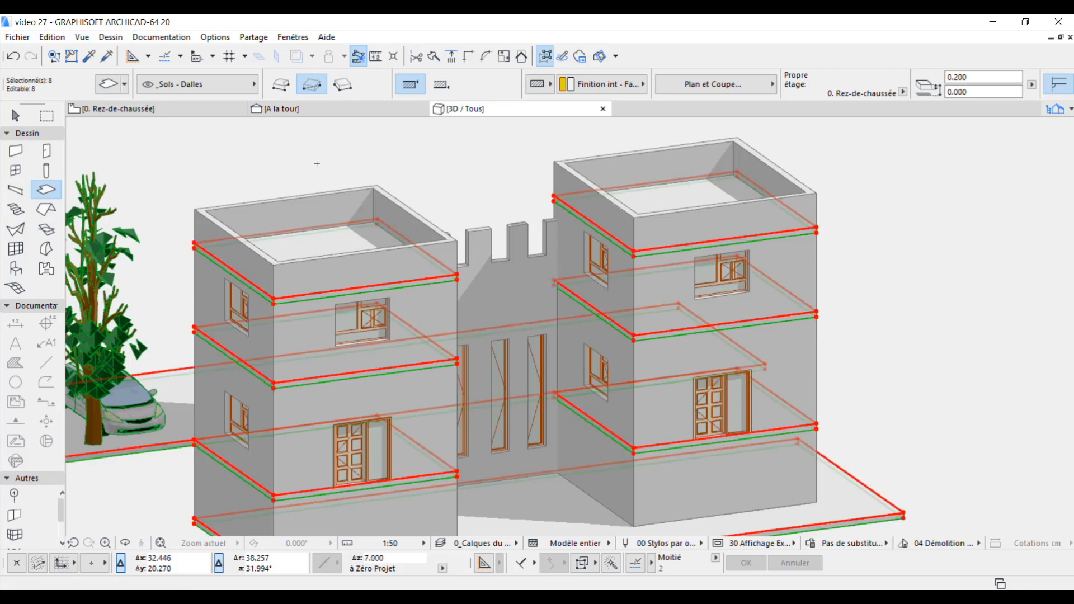
key("ctrl+t")
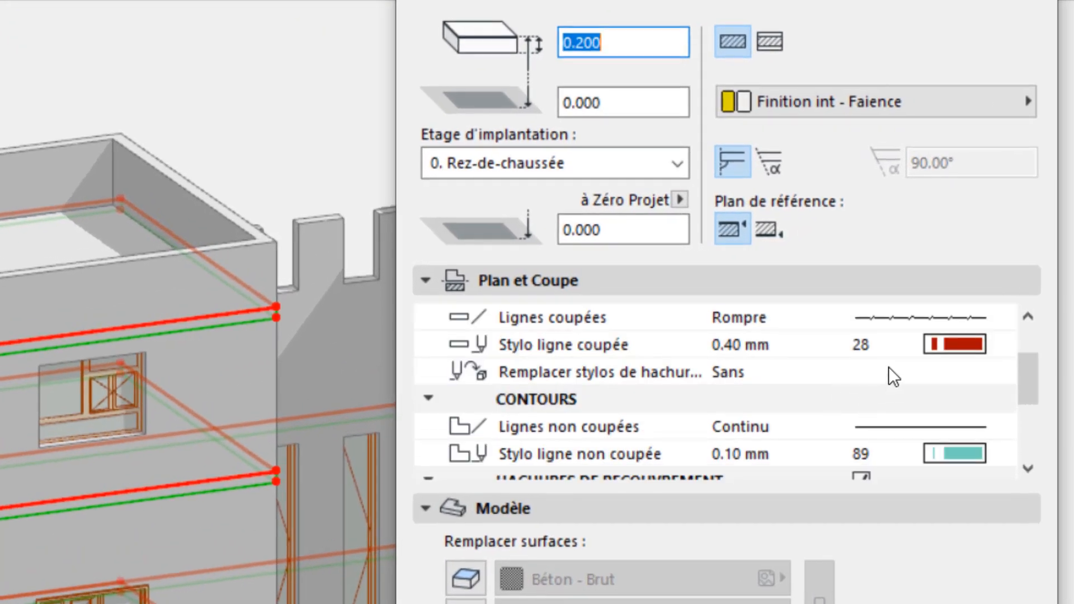
left_click(888, 309)
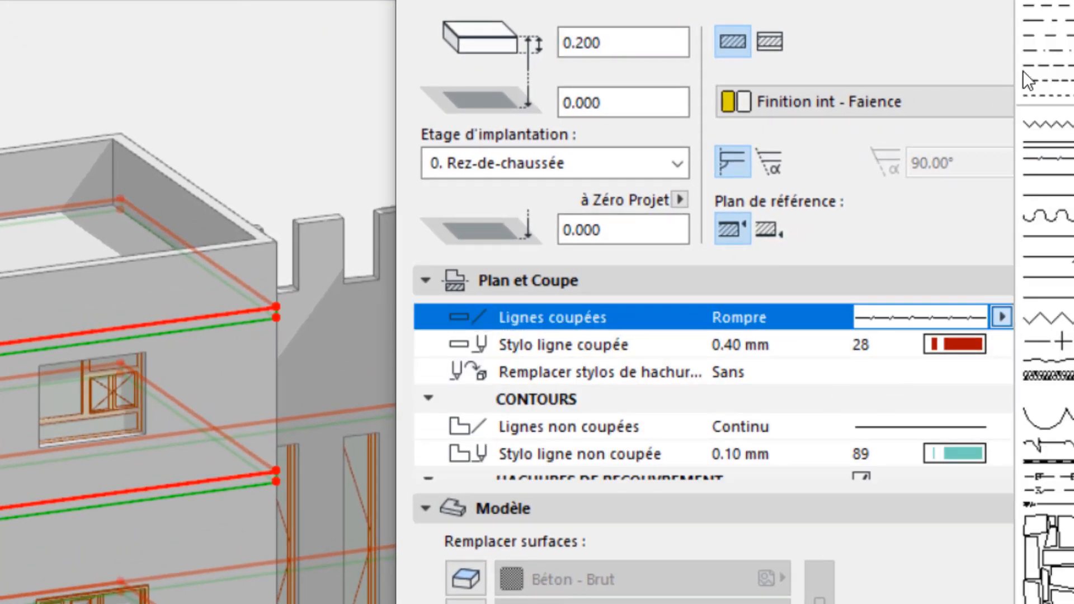
left_click(1047, 175)
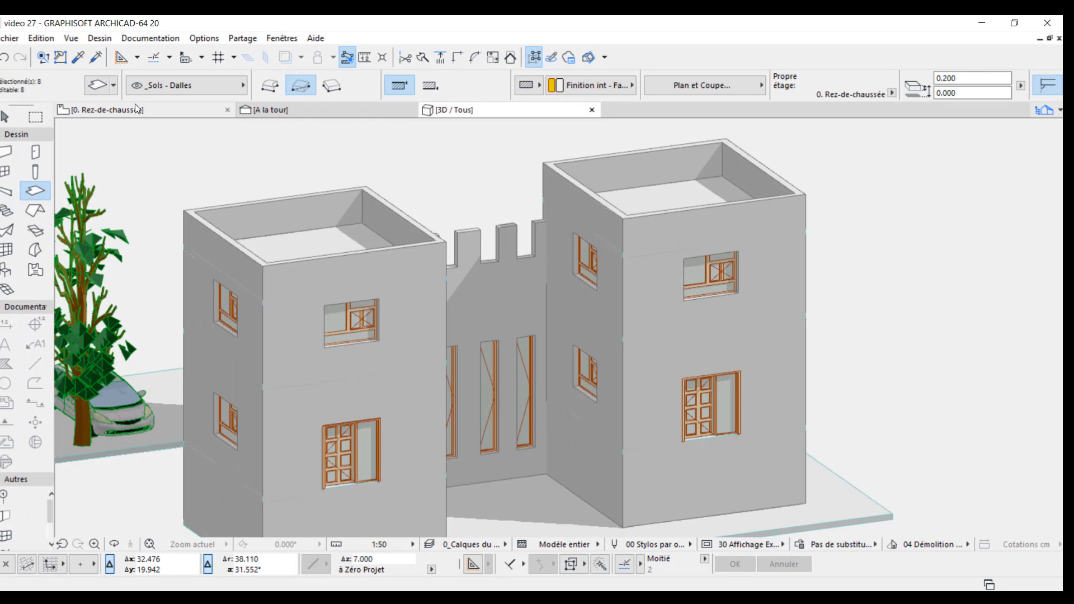
left_click(268, 110)
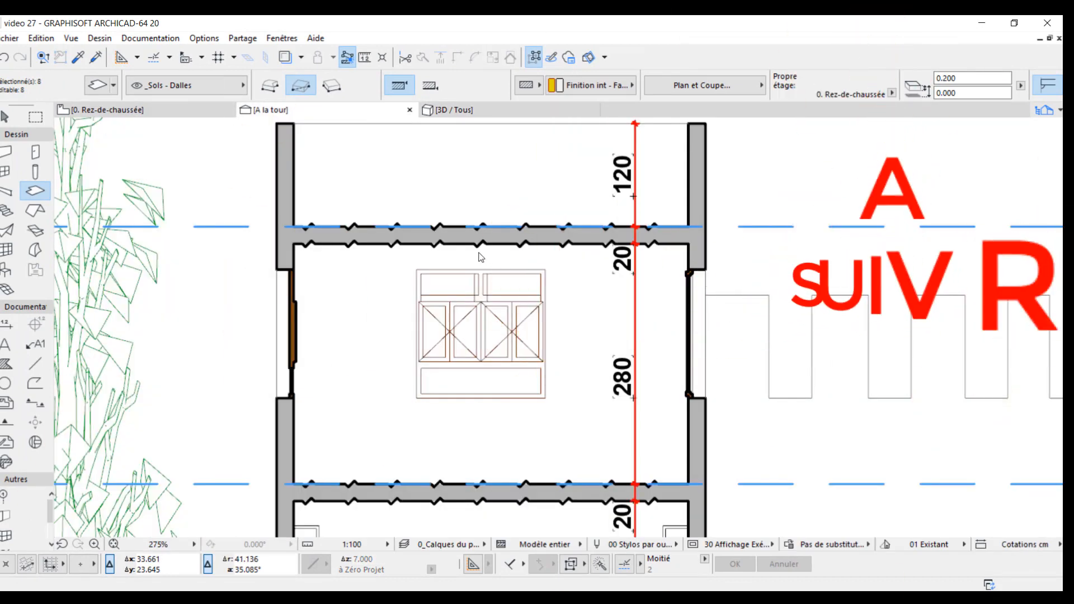
key("Escape")
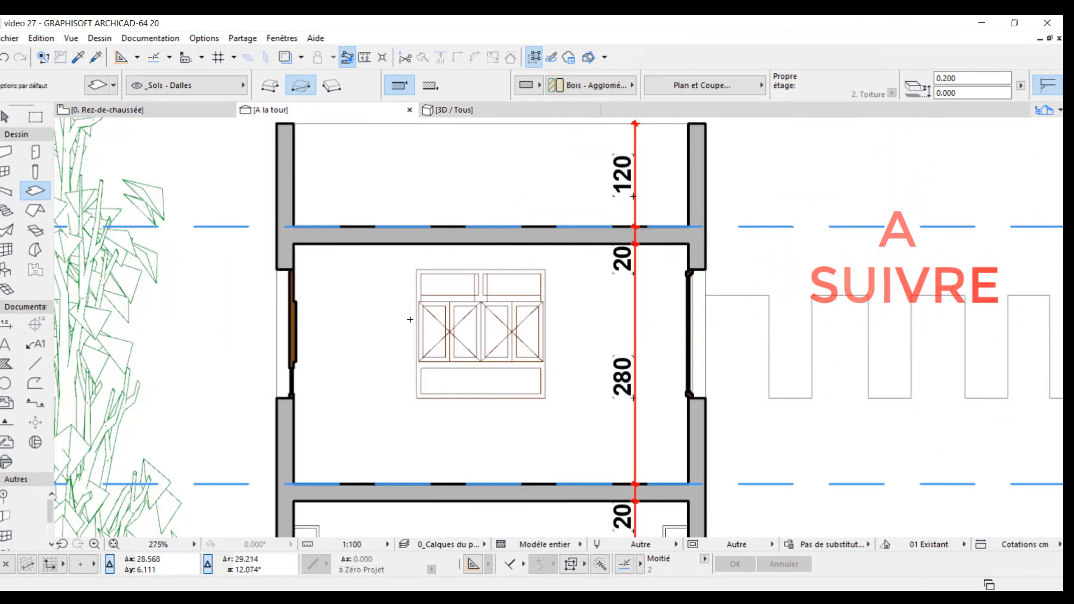
scroll(412, 327, "down", 5)
middle_click_drag(490, 408, 439, 329)
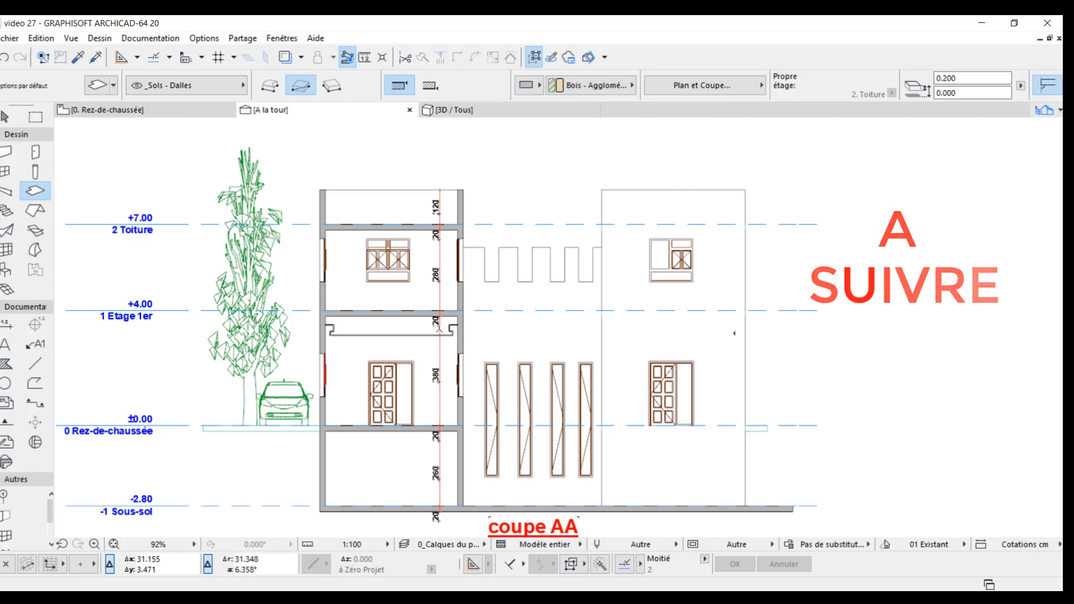